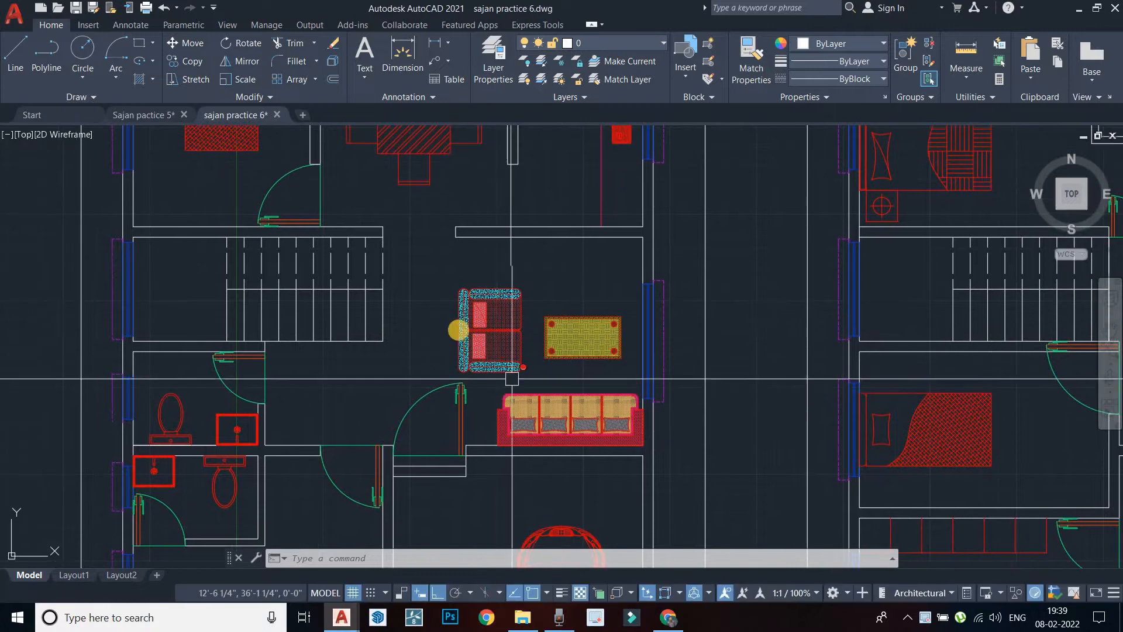
Pan and zoom across the house plans to view the rooms, bathrooms, sofa and car
{"action": "middle_click_drag", "start_coordinate": [477, 313], "coordinate": [484, 413]}
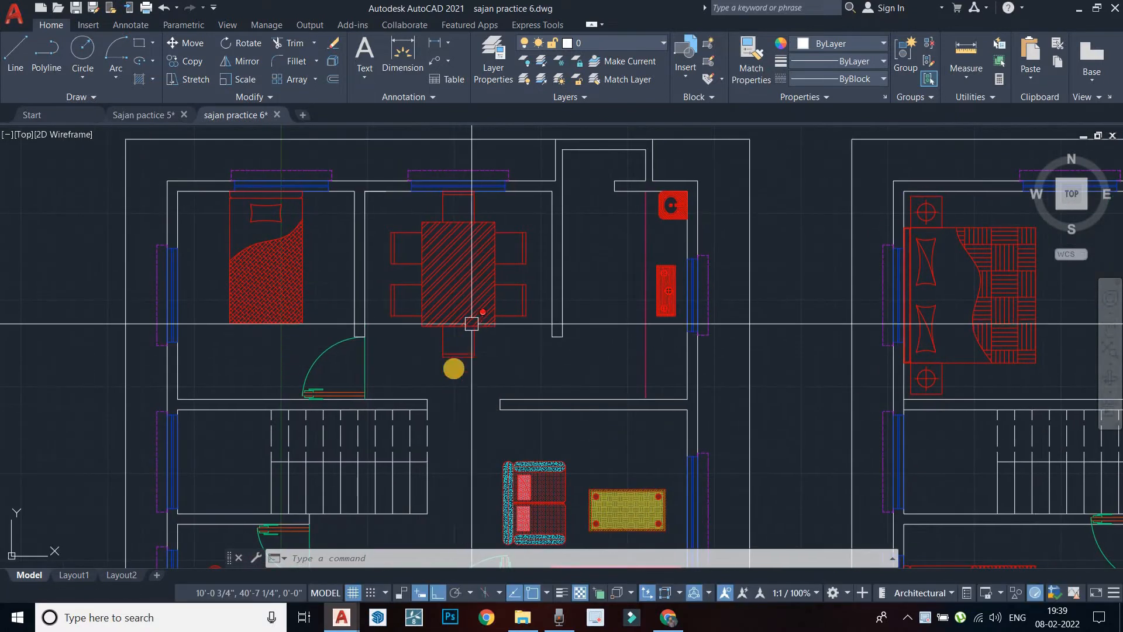
{"action": "mouse_move", "coordinate": [497, 375]}
{"action": "middle_mouse_down"}
{"action": "mouse_move", "coordinate": [442, 376]}
{"action": "mouse_move", "coordinate": [551, 224]}
{"action": "middle_mouse_up"}
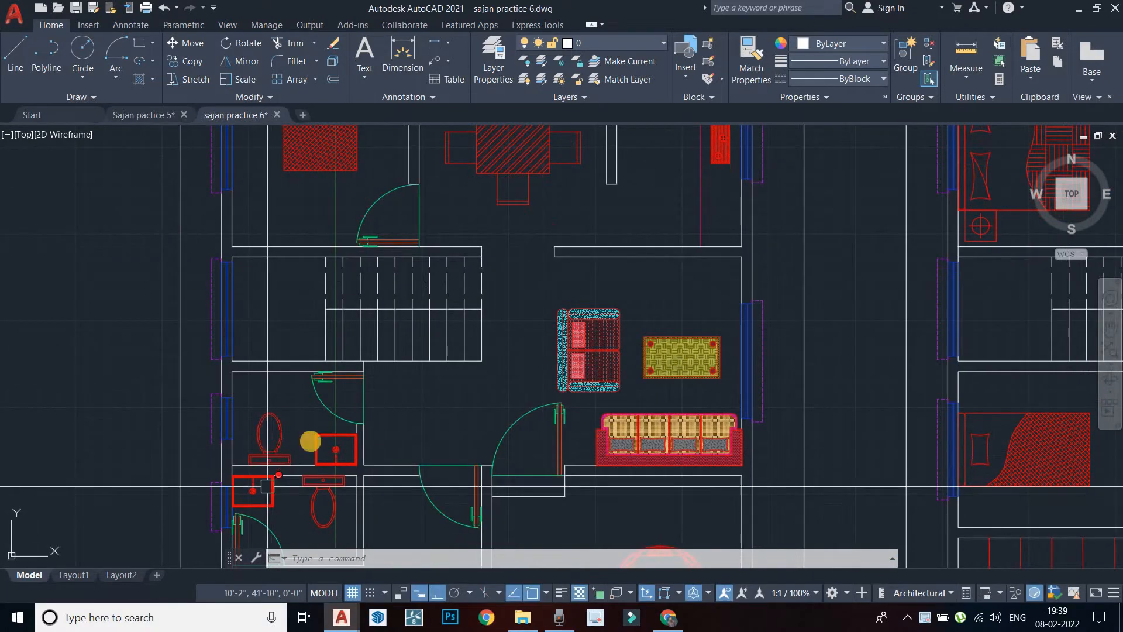
{"action": "middle_click_drag", "start_coordinate": [268, 488], "coordinate": [321, 390]}
{"action": "scroll", "coordinate": [352, 417], "scroll_direction": "up", "scroll_amount": 2}
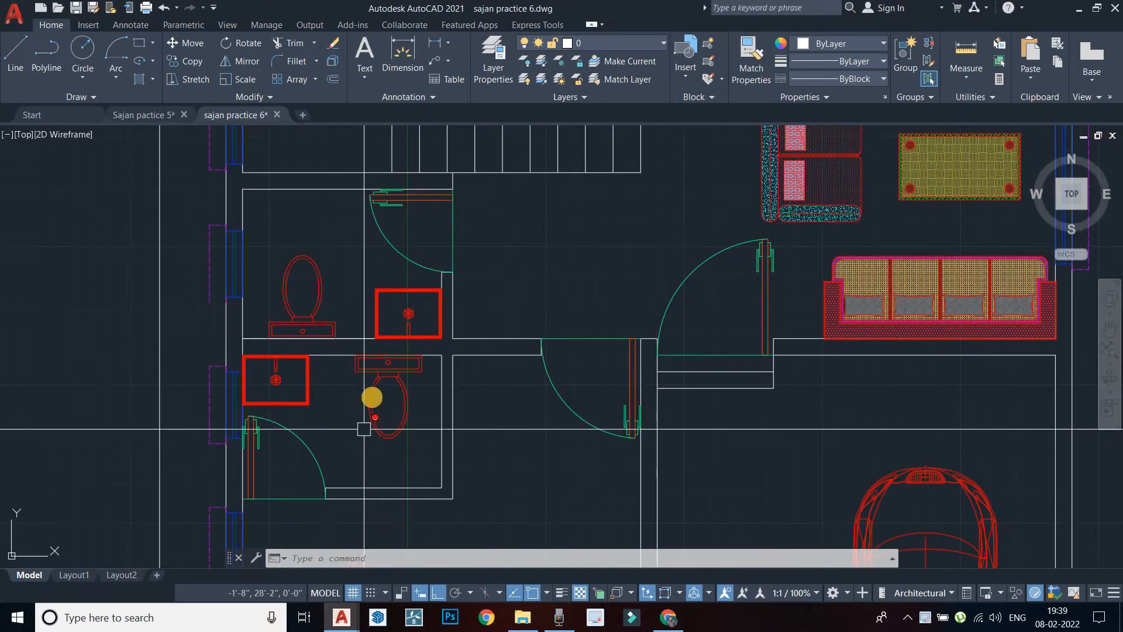
{"action": "scroll", "coordinate": [302, 395], "scroll_direction": "up", "scroll_amount": 2}
{"action": "scroll", "coordinate": [302, 395], "scroll_direction": "down", "scroll_amount": 5}
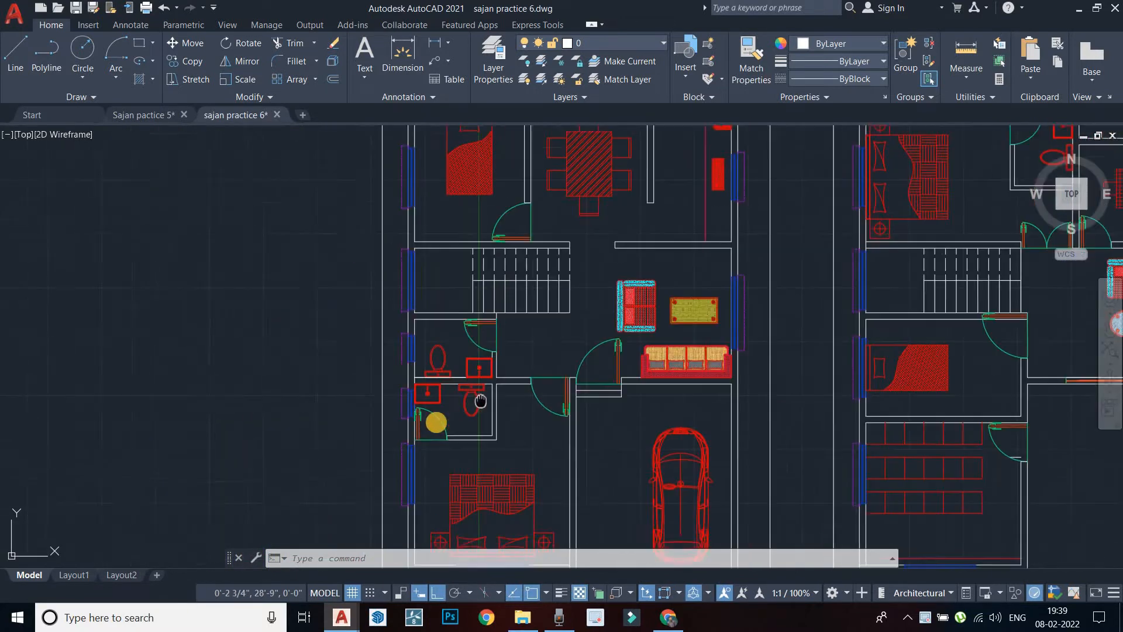
{"action": "scroll", "coordinate": [505, 322], "scroll_direction": "down", "scroll_amount": 3}
{"action": "mouse_move", "coordinate": [504, 322]}
{"action": "middle_mouse_down"}
{"action": "mouse_move", "coordinate": [434, 323]}
{"action": "mouse_move", "coordinate": [450, 289]}
{"action": "middle_mouse_up"}
{"action": "key", "text": "Escape"}
{"action": "key", "text": "Escape"}
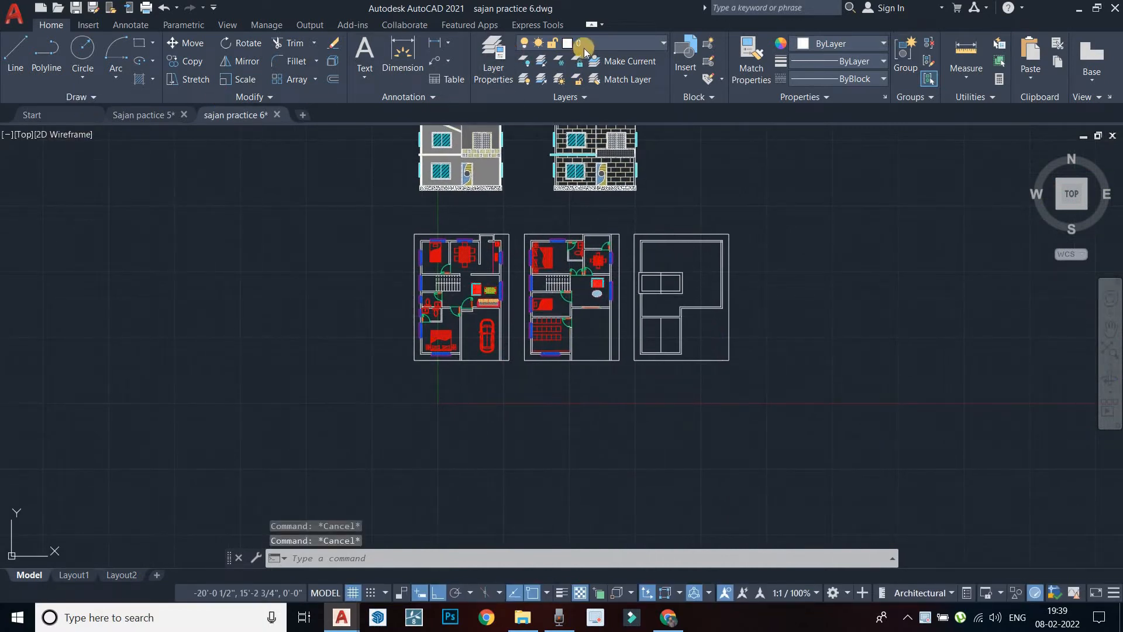
Make Furniture the current layer from the Layers panel dropdown
{"action": "left_click", "coordinate": [599, 44]}
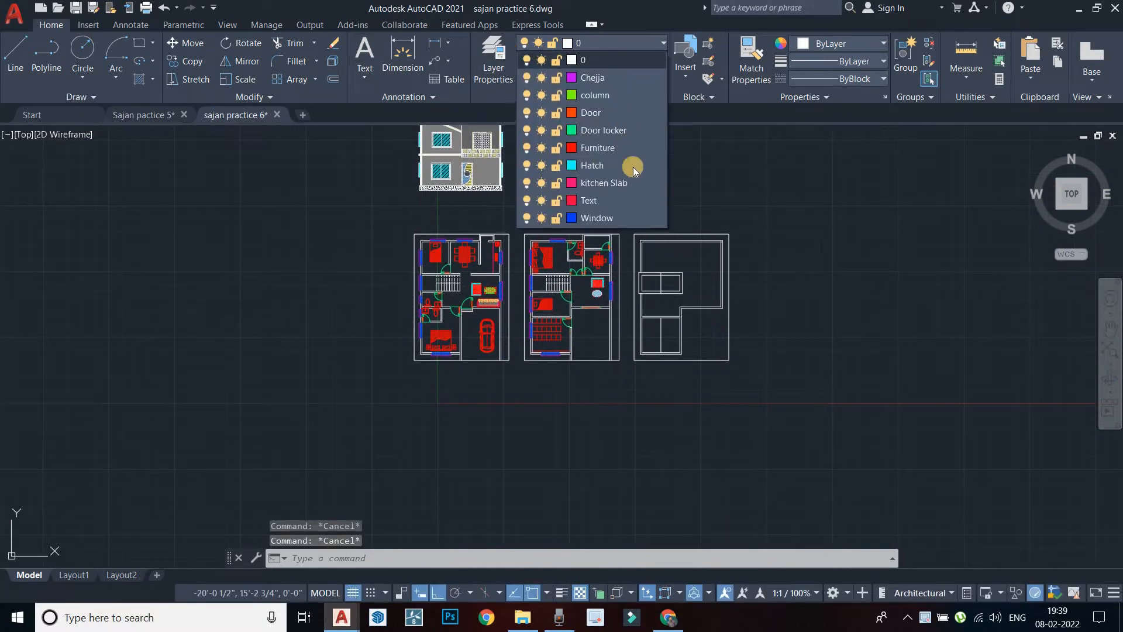
{"action": "left_click", "coordinate": [606, 152]}
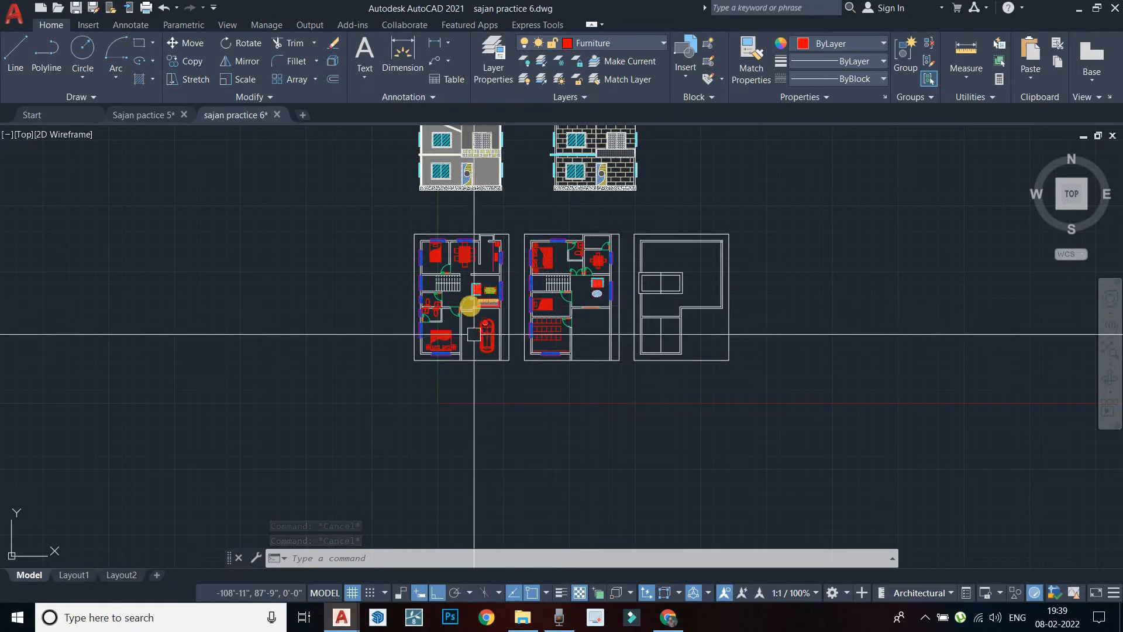
{"action": "scroll", "coordinate": [471, 305], "scroll_direction": "up", "scroll_amount": 2}
{"action": "left_click", "coordinate": [633, 45]}
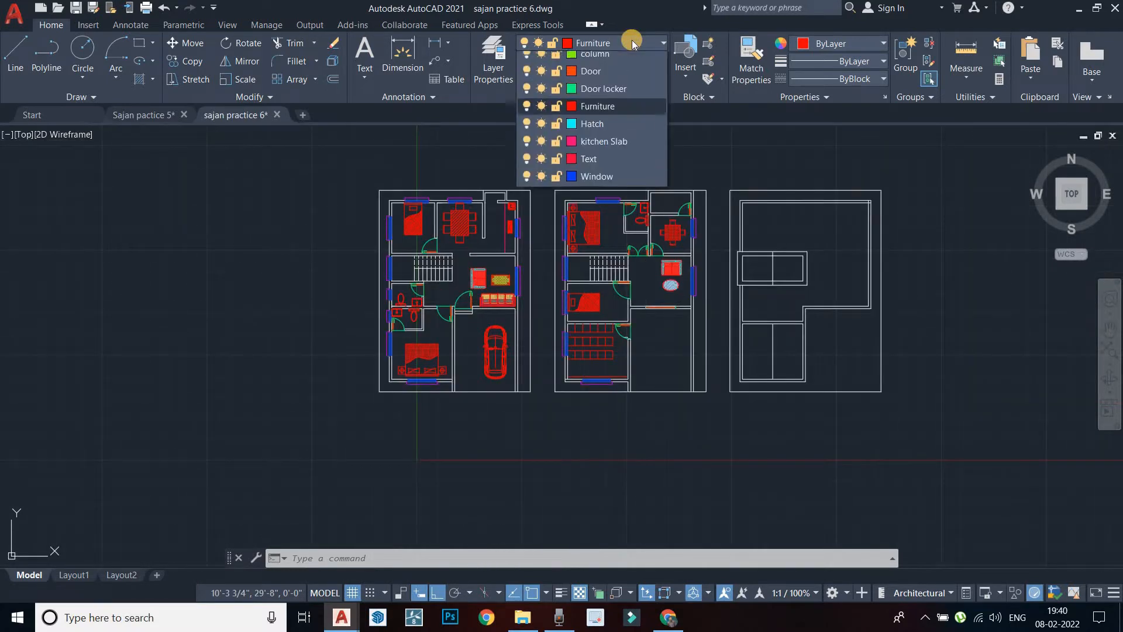
{"action": "left_click", "coordinate": [595, 149]}
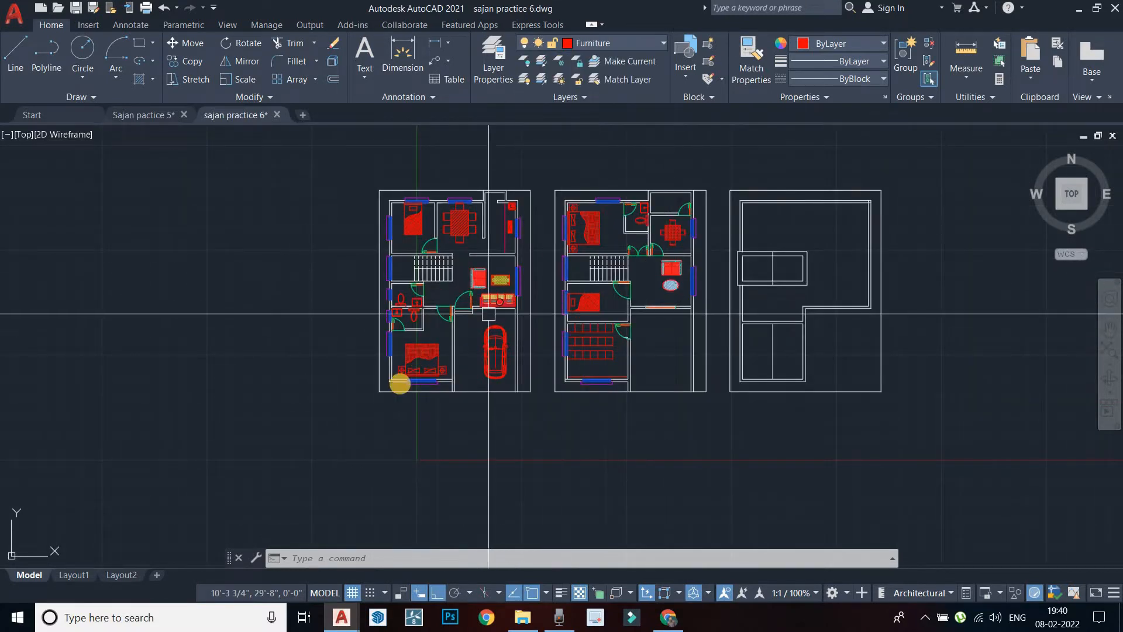
{"action": "scroll", "coordinate": [380, 351], "scroll_direction": "up", "scroll_amount": 5}
{"action": "middle_click_drag", "start_coordinate": [436, 346], "coordinate": [479, 373]}
{"action": "key", "text": "Escape"}
{"action": "key", "text": "Escape"}
{"action": "middle_click_drag", "start_coordinate": [343, 357], "coordinate": [466, 380]}
{"action": "scroll", "coordinate": [296, 333], "scroll_direction": "down", "scroll_amount": 4}
{"action": "middle_click_drag", "start_coordinate": [295, 333], "coordinate": [310, 336]}
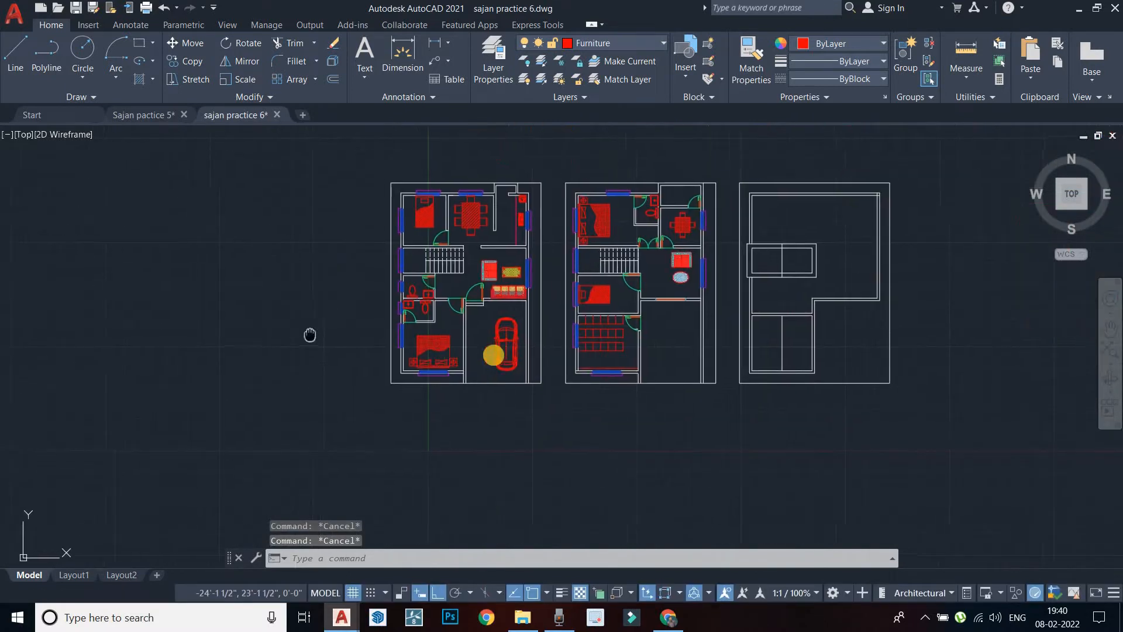
{"action": "scroll", "coordinate": [492, 355], "scroll_direction": "up", "scroll_amount": 4}
{"action": "middle_click_drag", "start_coordinate": [511, 255], "coordinate": [437, 380]}
{"action": "scroll", "coordinate": [429, 285], "scroll_direction": "up", "scroll_amount": 2}
{"action": "scroll", "coordinate": [429, 285], "scroll_direction": "down", "scroll_amount": 4}
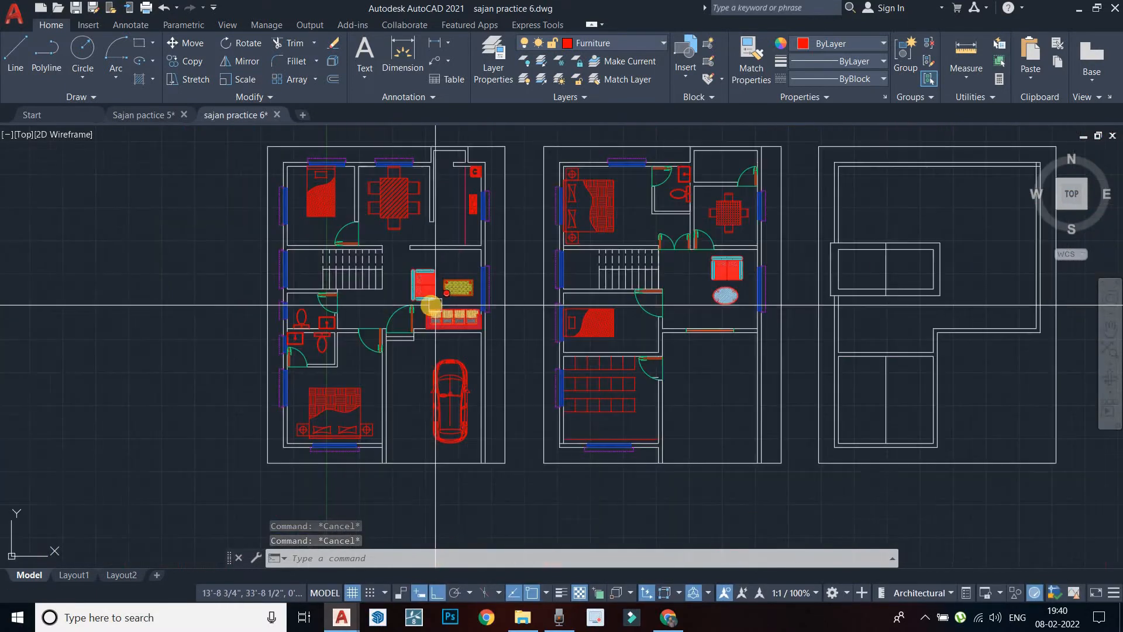
{"action": "mouse_move", "coordinate": [431, 305]}
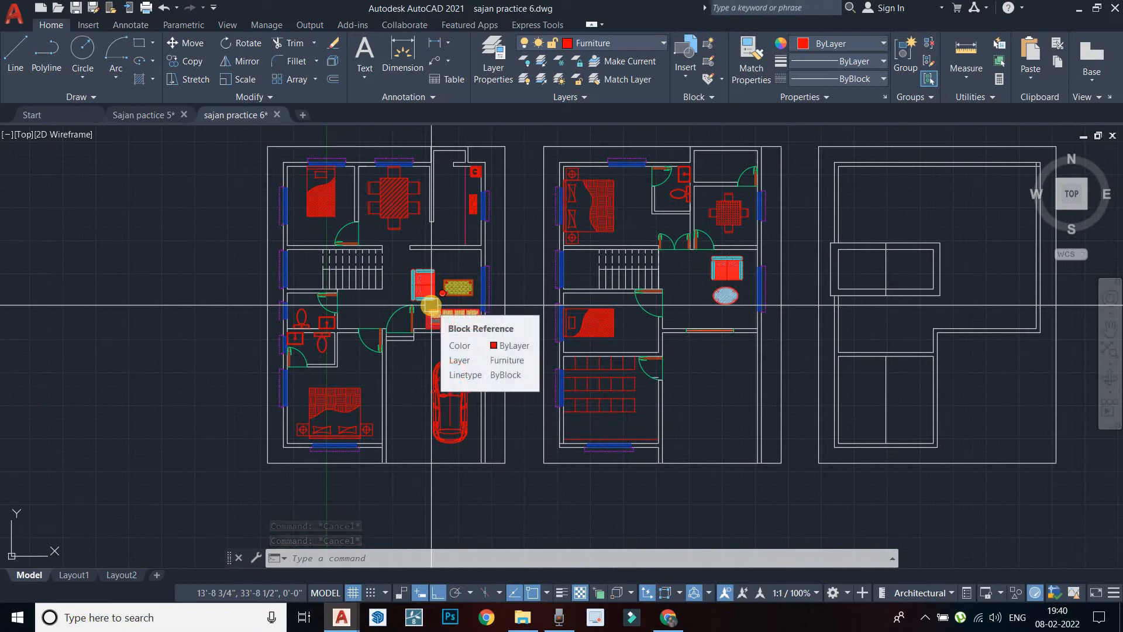
{"action": "scroll", "coordinate": [432, 304], "scroll_direction": "down", "scroll_amount": 3}
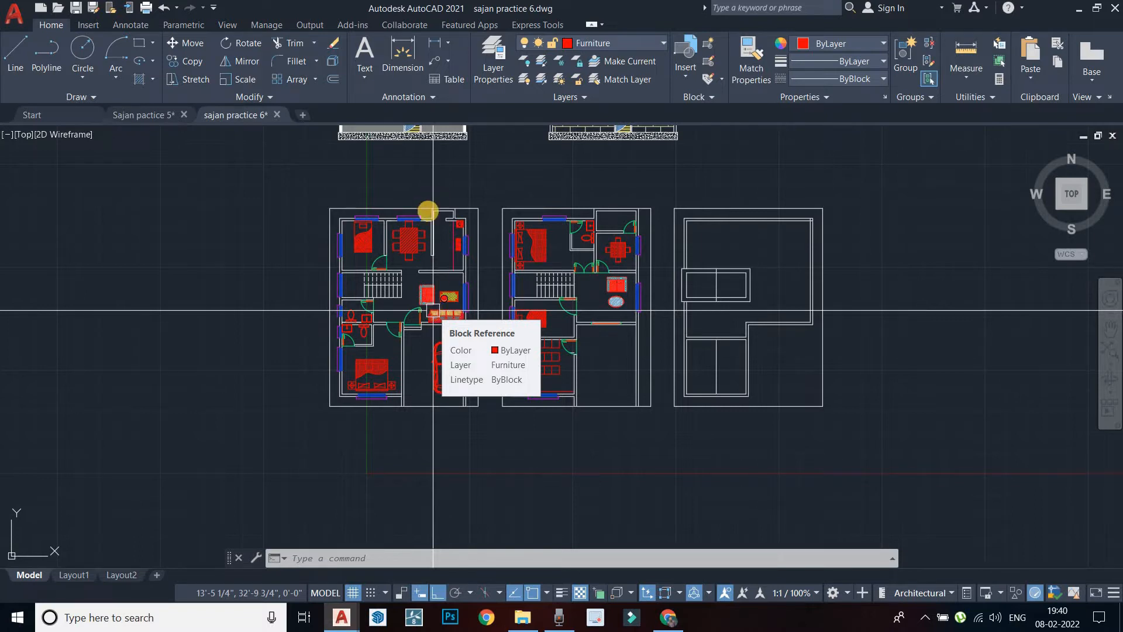
{"action": "scroll", "coordinate": [433, 310], "scroll_direction": "up", "scroll_amount": 4}
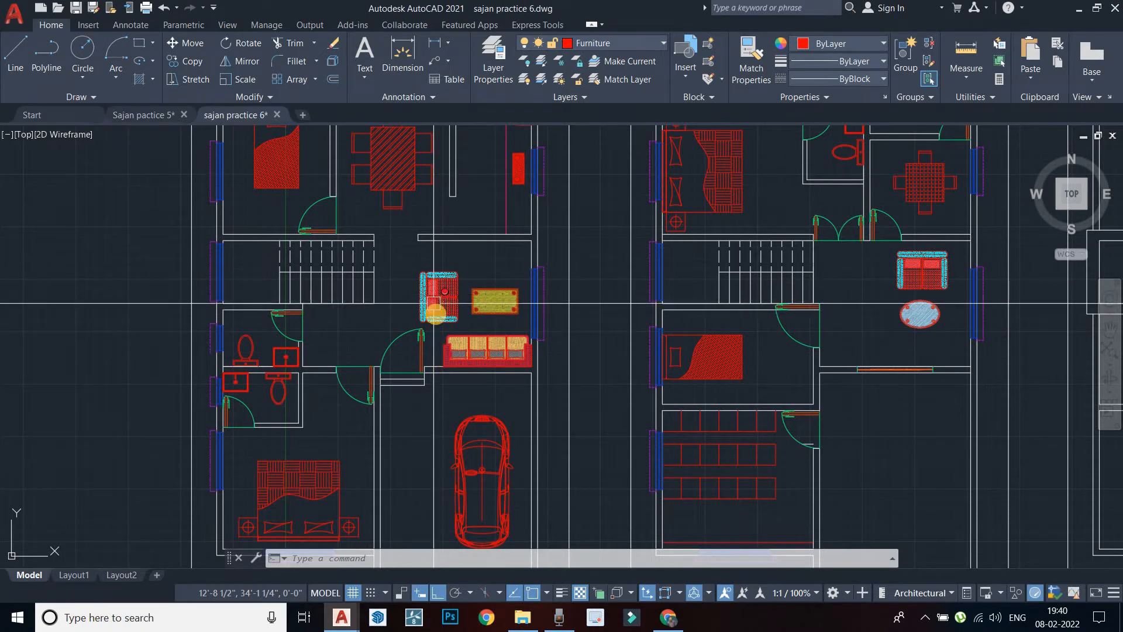
{"action": "scroll", "coordinate": [435, 268], "scroll_direction": "up", "scroll_amount": 2}
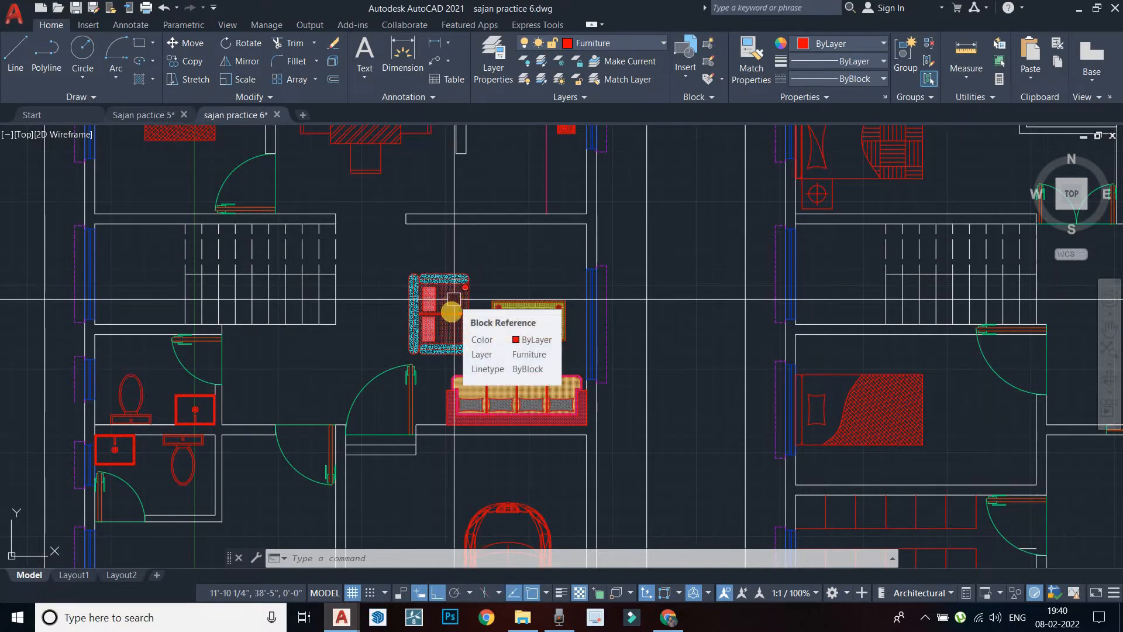
{"action": "key", "text": "Escape"}
{"action": "key", "text": "Escape"}
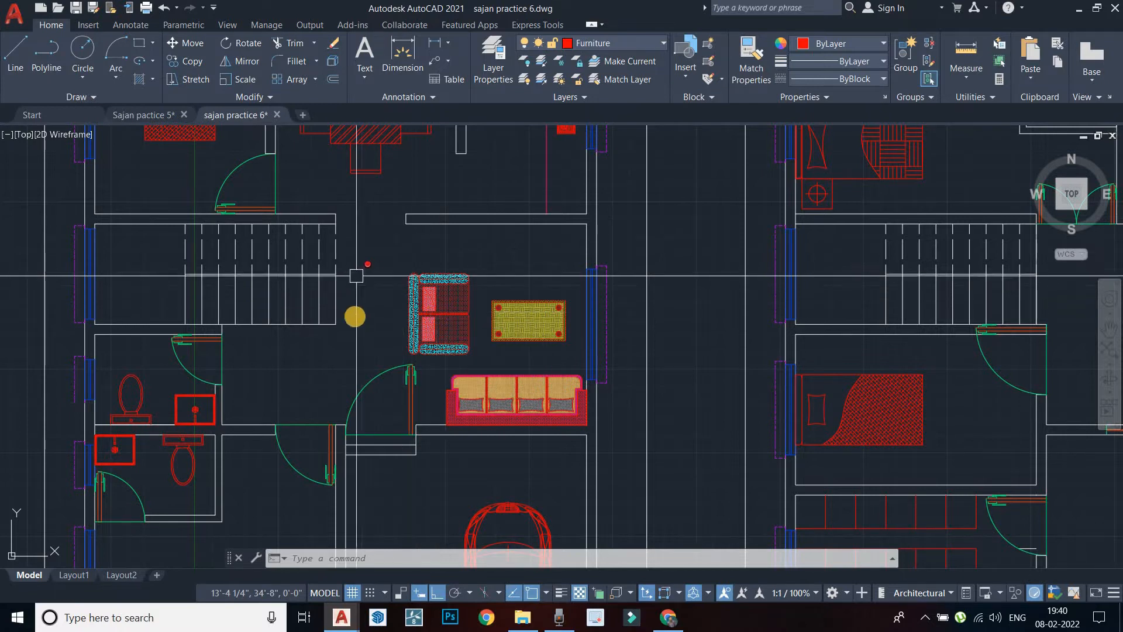
{"action": "middle_click_drag", "start_coordinate": [365, 323], "coordinate": [443, 268]}
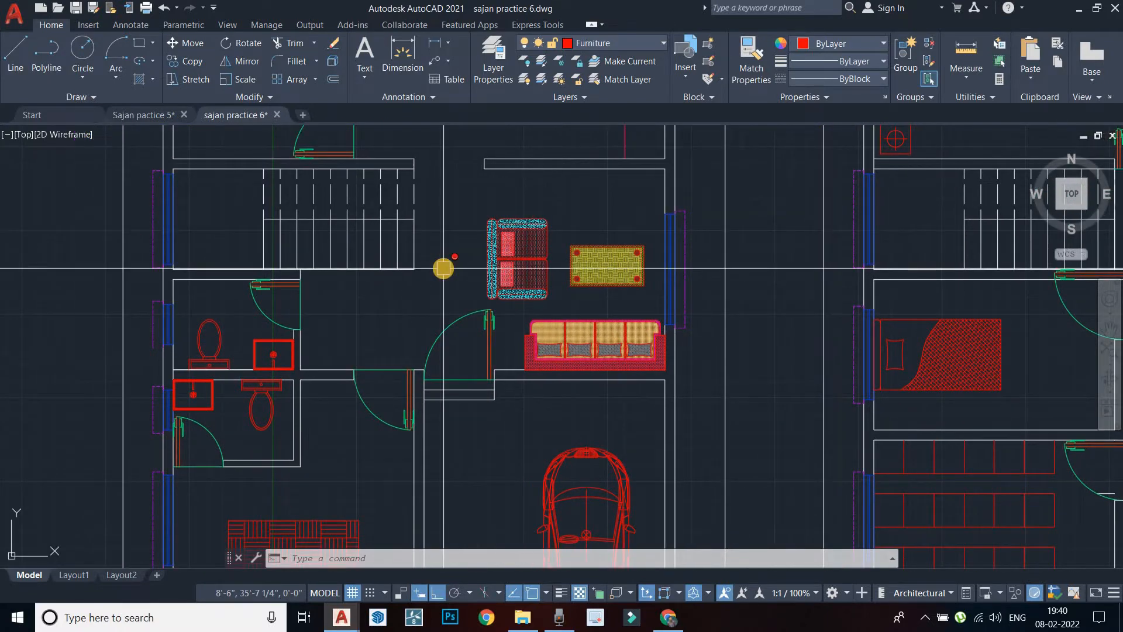
{"action": "scroll", "coordinate": [444, 268], "scroll_direction": "down", "scroll_amount": 4}
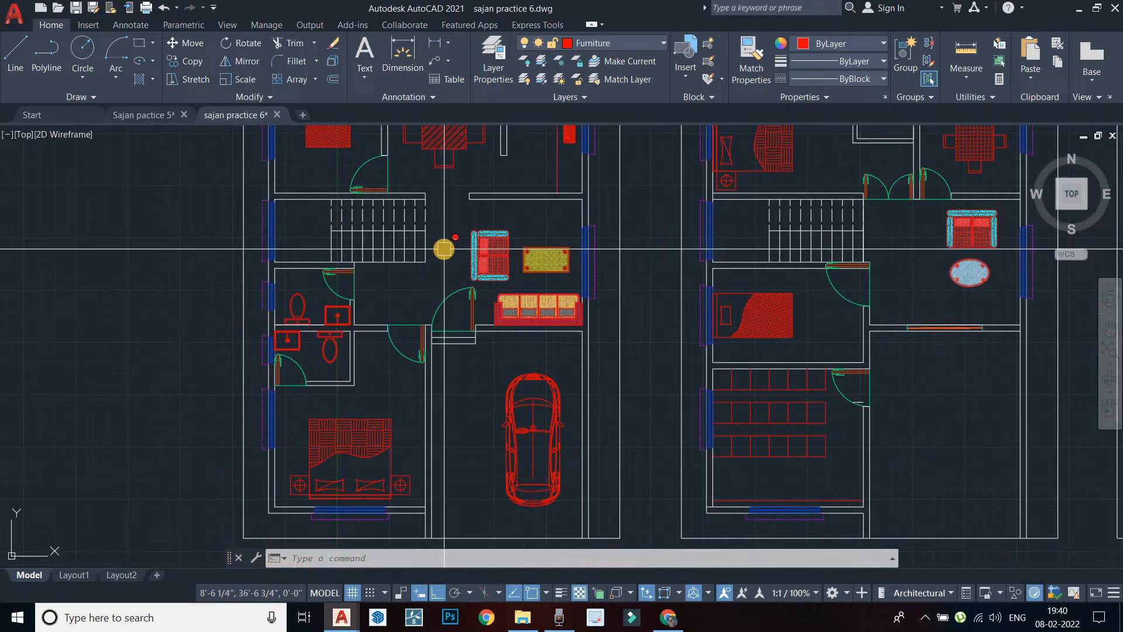
{"action": "middle_click_drag", "start_coordinate": [457, 288], "coordinate": [447, 265]}
{"action": "key", "text": "Escape"}
{"action": "key", "text": "Escape"}
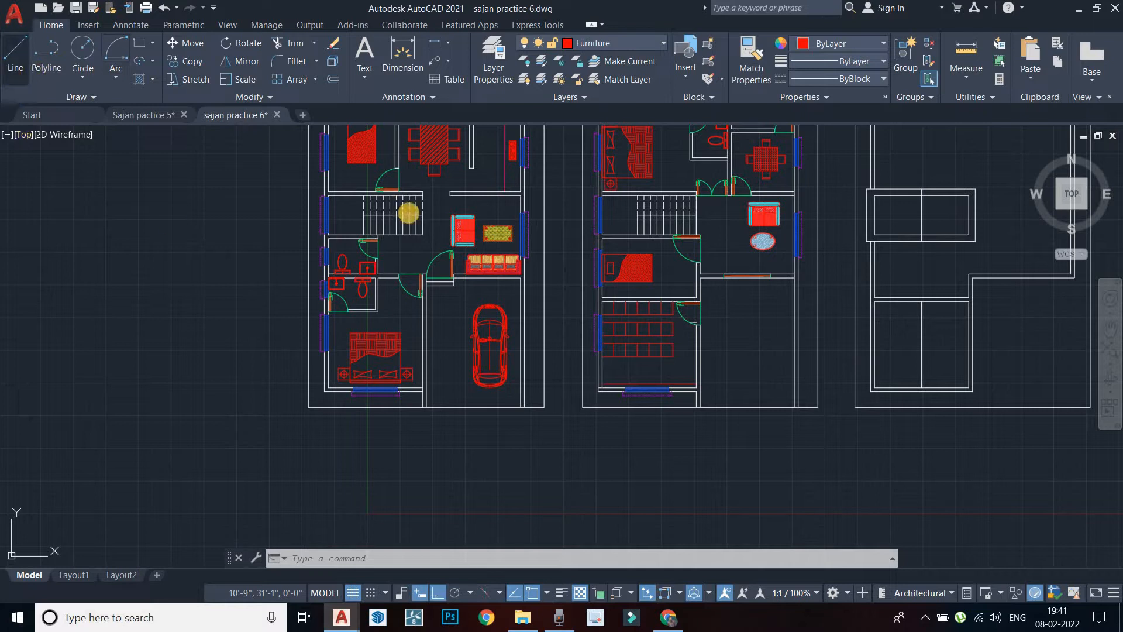
In empty space, draw the sofa back and right arm outline with 7', 2', 6" and 1'6" lines
{"action": "scroll", "coordinate": [424, 263], "scroll_direction": "down", "scroll_amount": 4}
{"action": "middle_click_drag", "start_coordinate": [627, 223], "coordinate": [521, 239]}
{"action": "scroll", "coordinate": [374, 374], "scroll_direction": "up", "scroll_amount": 2}
{"action": "middle_click_drag", "start_coordinate": [362, 423], "coordinate": [472, 263]}
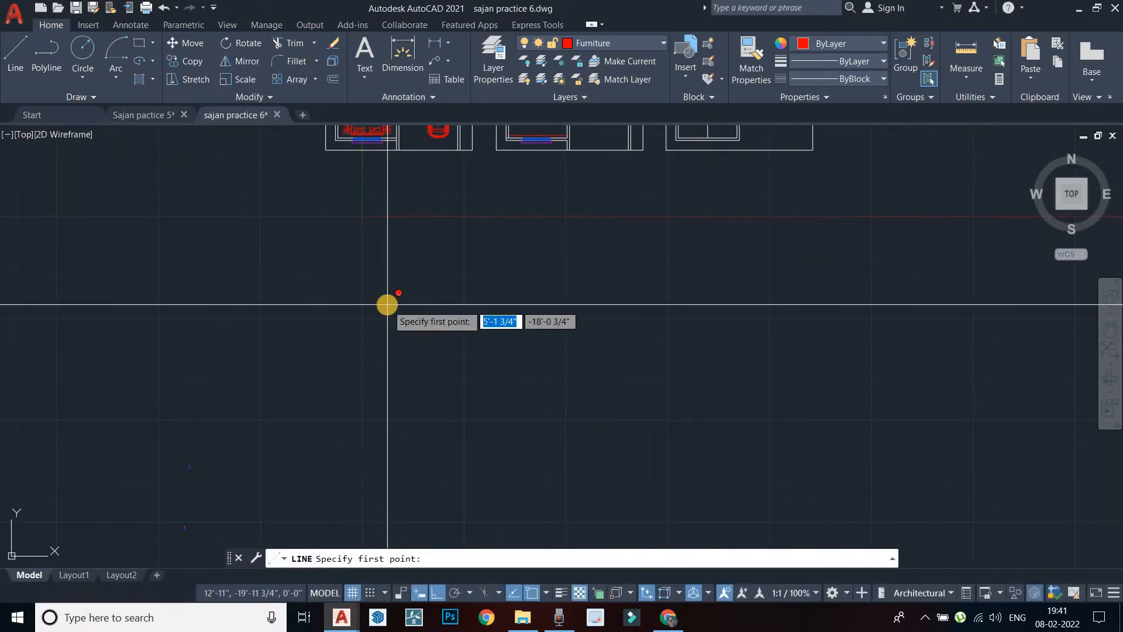
{"action": "left_click", "coordinate": [385, 302]}
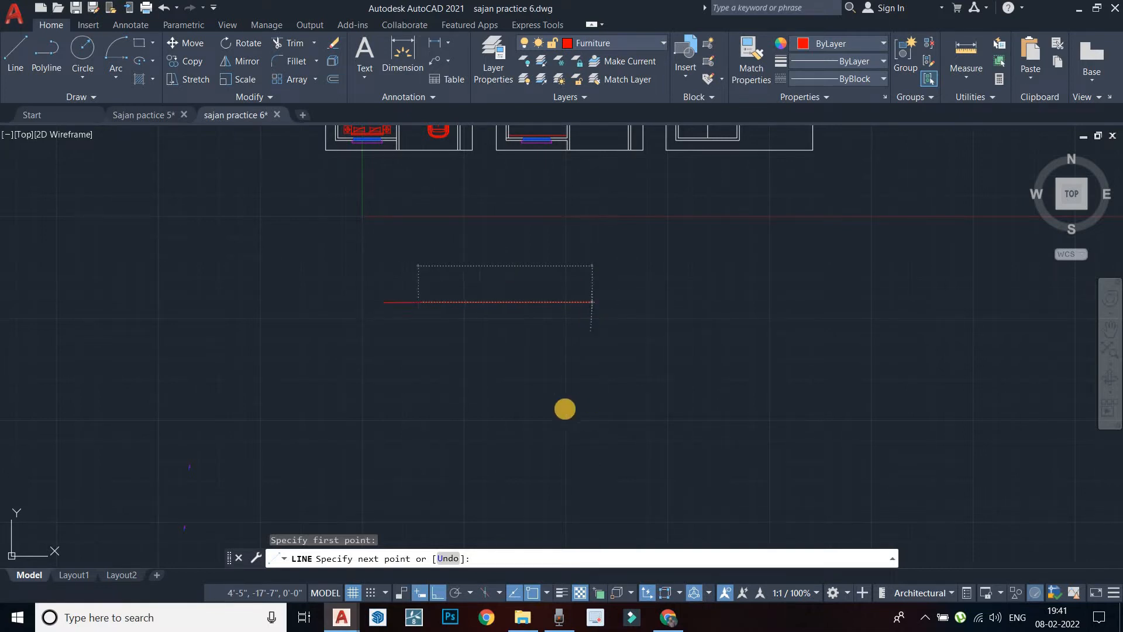
{"action": "key", "text": "Return"}
{"action": "scroll", "coordinate": [375, 319], "scroll_direction": "up", "scroll_amount": 5}
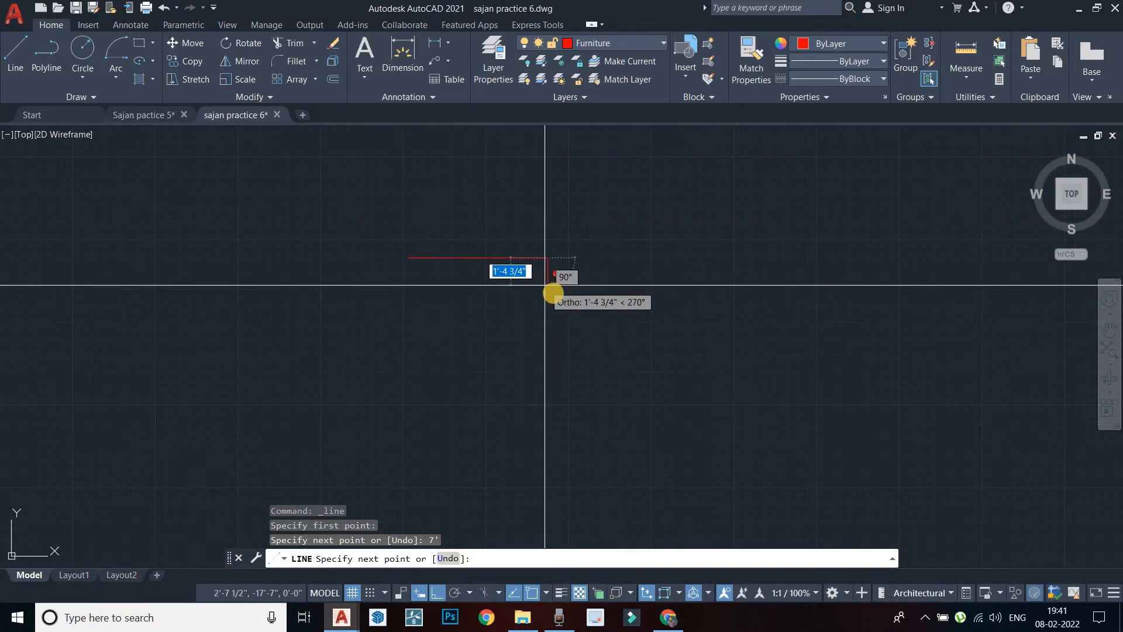
{"action": "scroll", "coordinate": [555, 293], "scroll_direction": "up", "scroll_amount": 2}
{"action": "type", "text": "2'"}
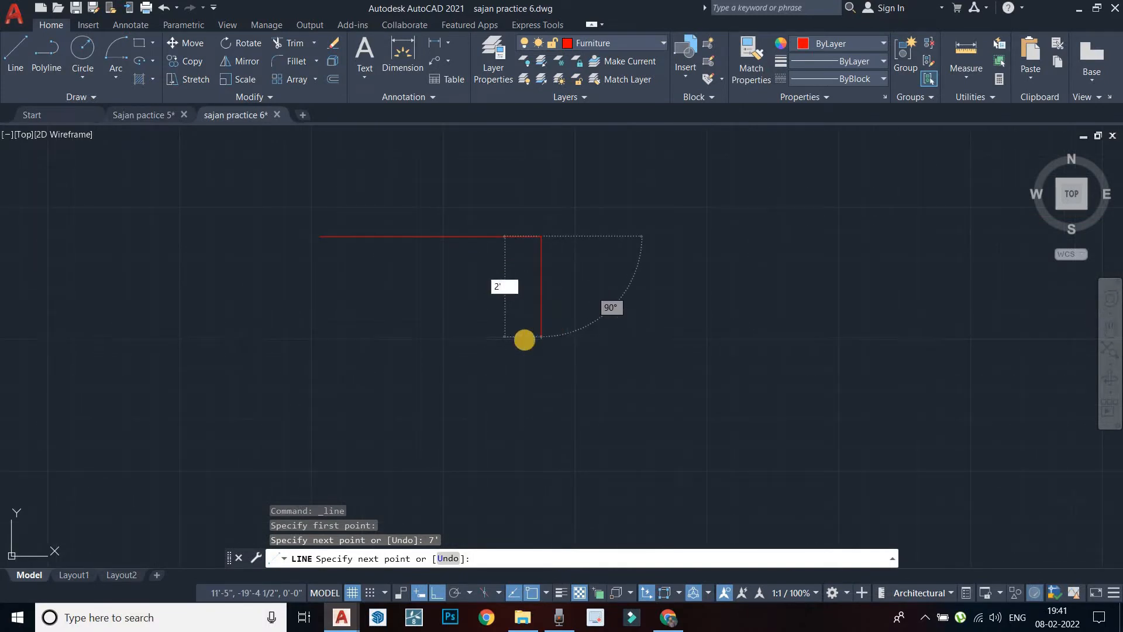
{"action": "key", "text": "Return"}
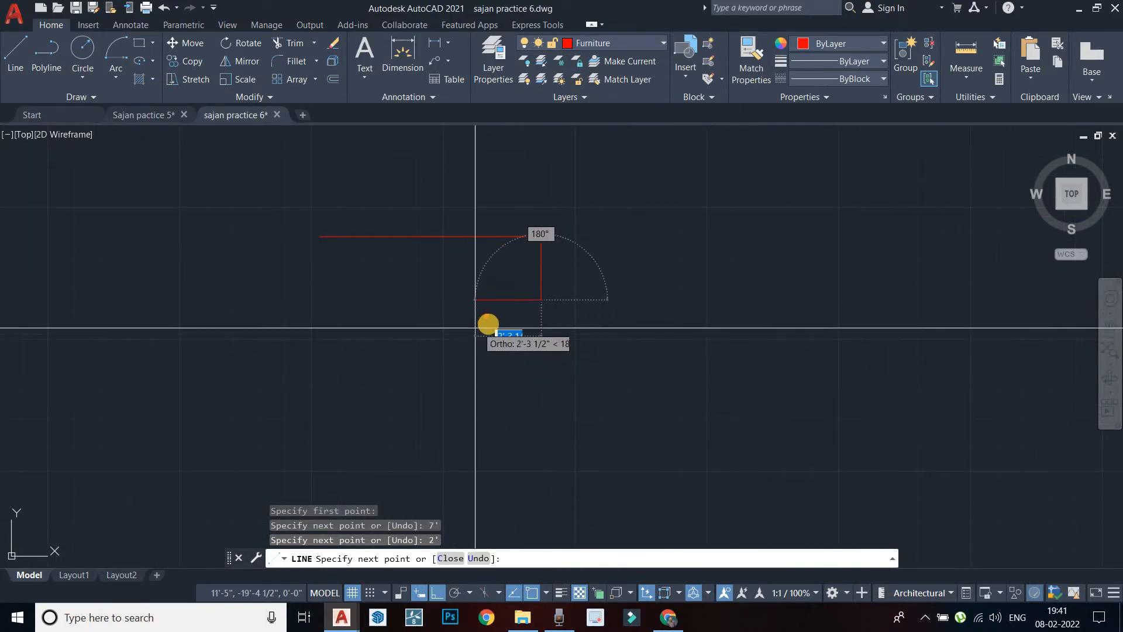
{"action": "type", "text": "6\""}
{"action": "key", "text": "Return"}
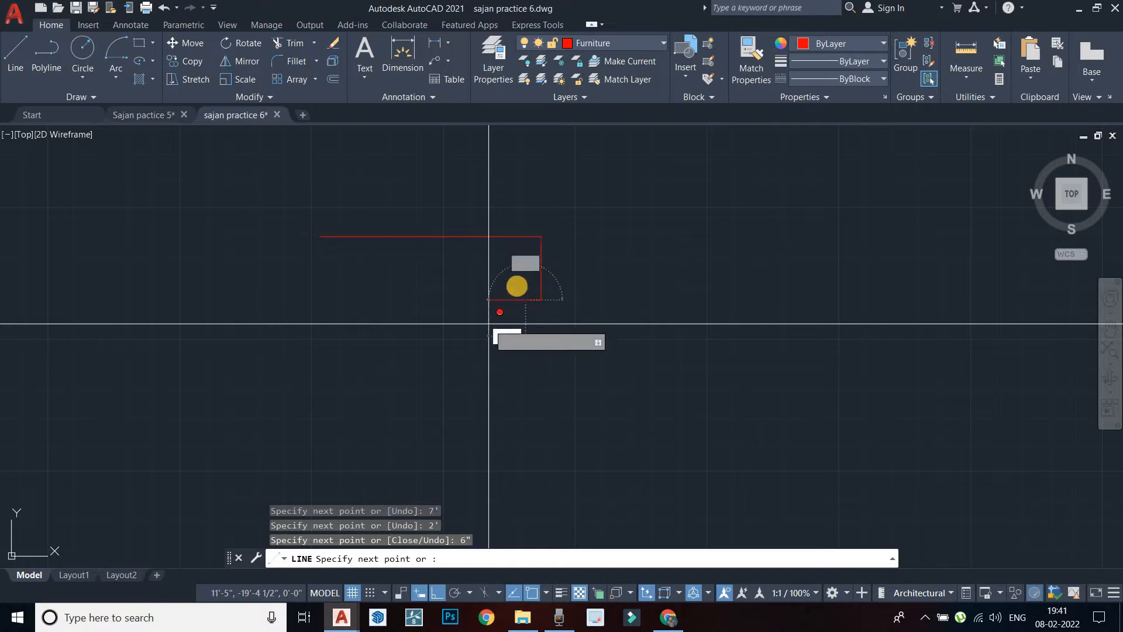
{"action": "scroll", "coordinate": [522, 278], "scroll_direction": "up", "scroll_amount": 4}
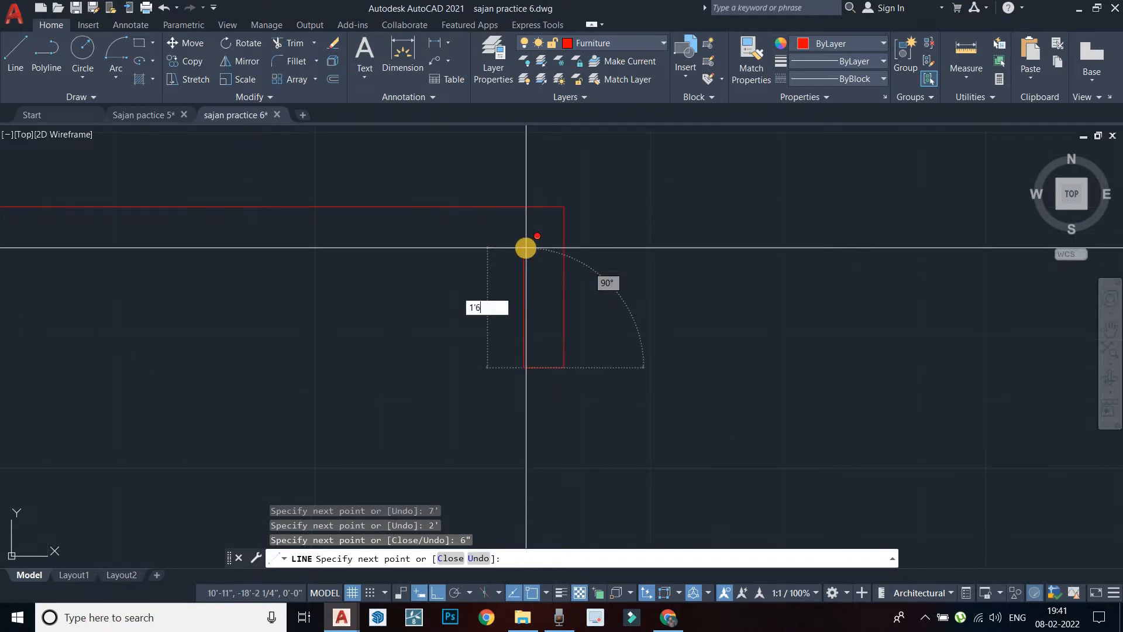
{"action": "type", "text": "1'6\""}
{"action": "key", "text": "Return"}
{"action": "middle_click_drag", "start_coordinate": [366, 269], "coordinate": [594, 273]}
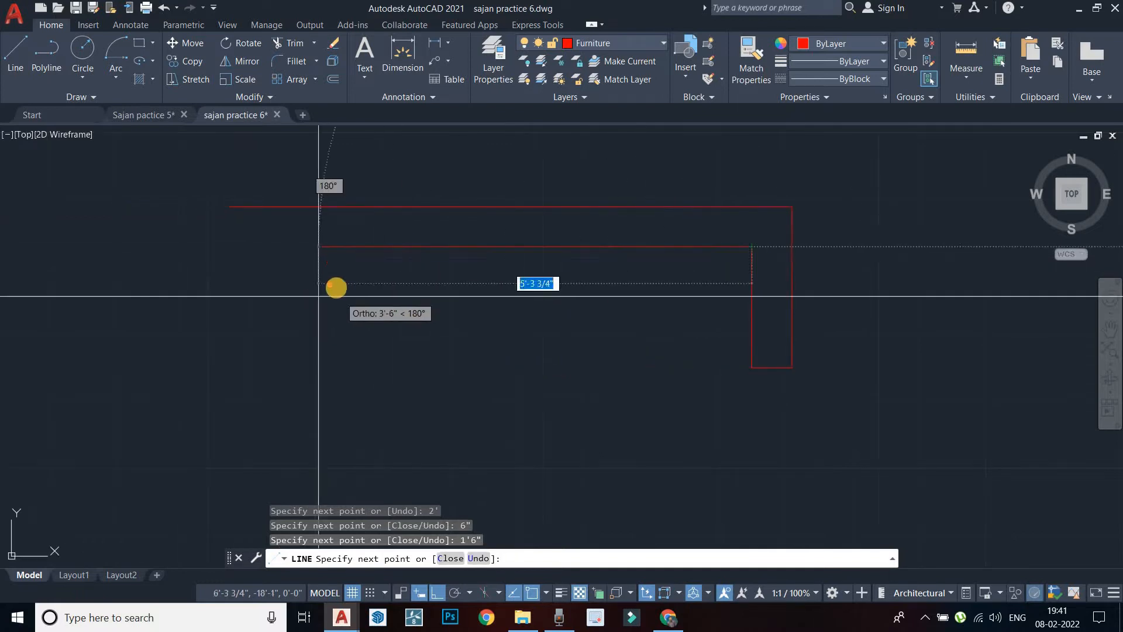
{"action": "key", "text": "Escape"}
From the outline's left corner, draw the left arm with 2', 6" and 1'6" lines
{"action": "right_click", "coordinate": [352, 157]}
{"action": "left_click", "coordinate": [382, 165]}
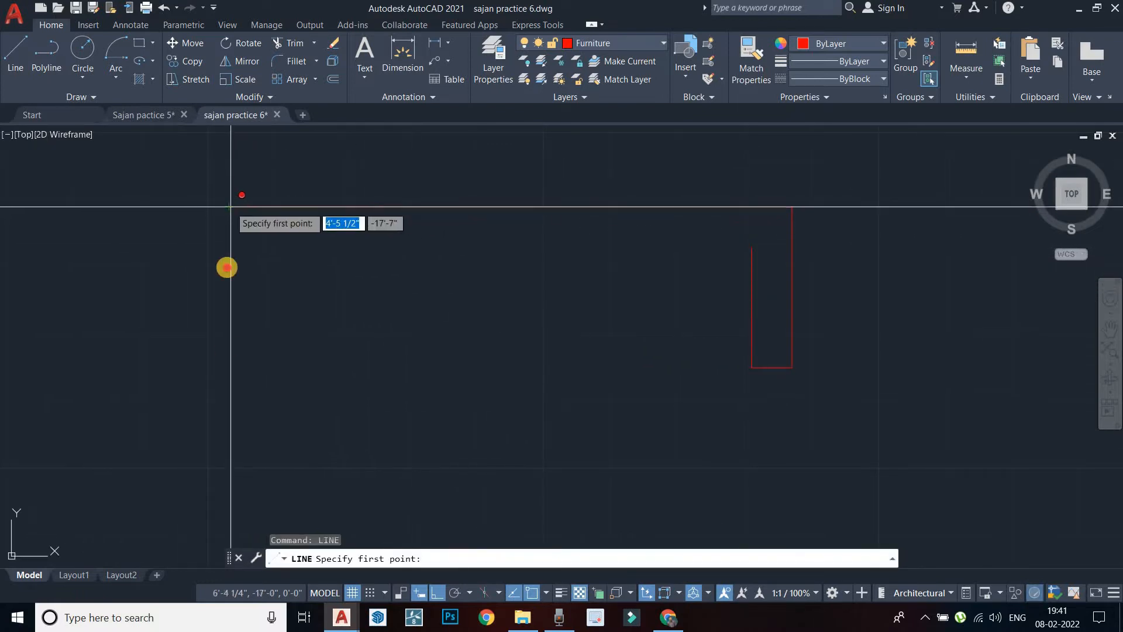
{"action": "left_click", "coordinate": [229, 206]}
{"action": "type", "text": "2'"}
{"action": "key", "text": "Return"}
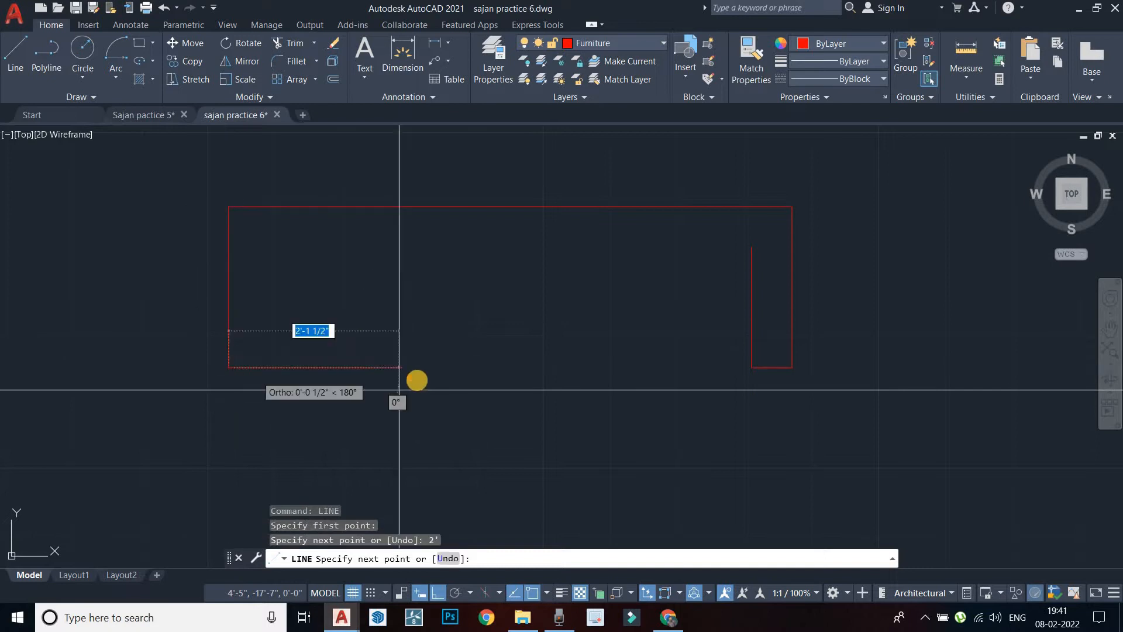
{"action": "type", "text": "6\""}
{"action": "key", "text": "Return"}
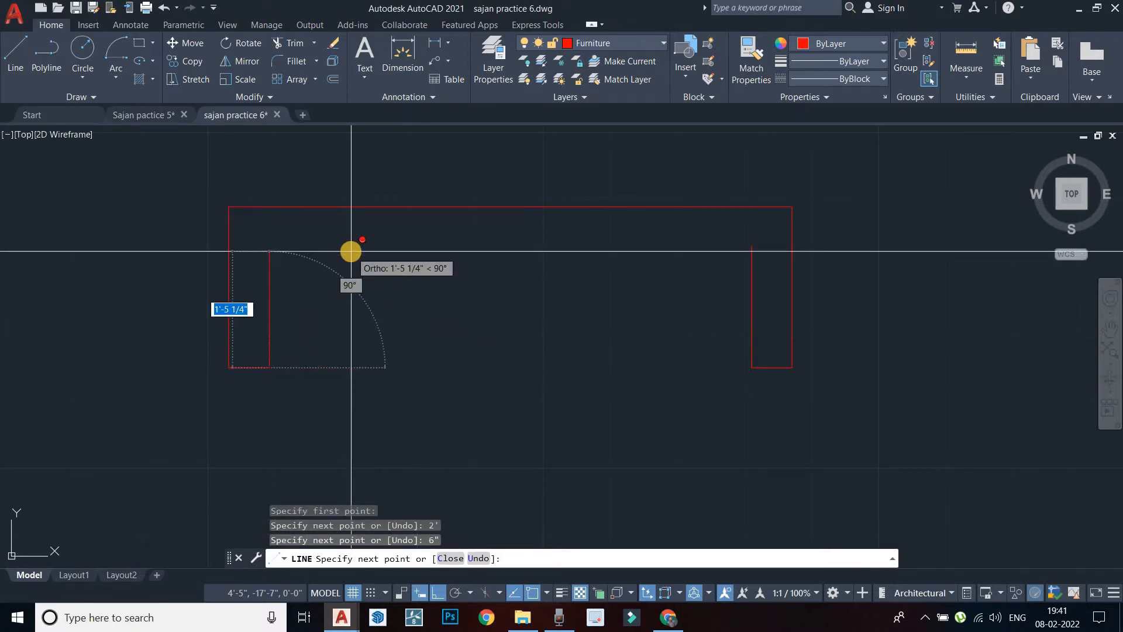
{"action": "type", "text": "1'6"}
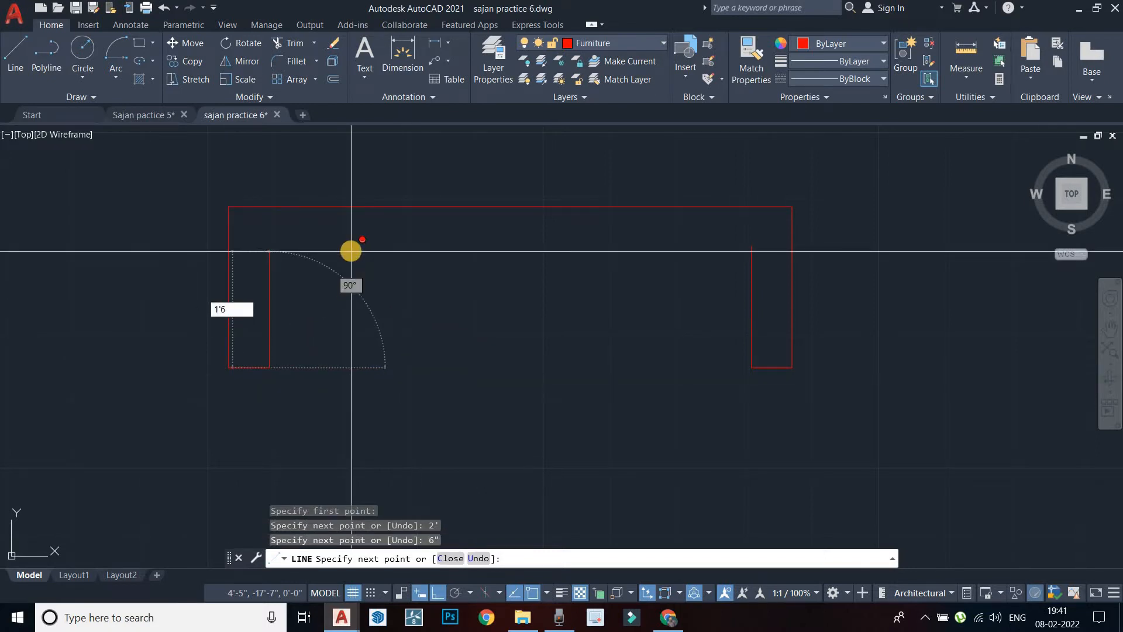
{"action": "type", "text": "\""}
{"action": "key", "text": "Return"}
{"action": "scroll", "coordinate": [471, 248], "scroll_direction": "down", "scroll_amount": 4}
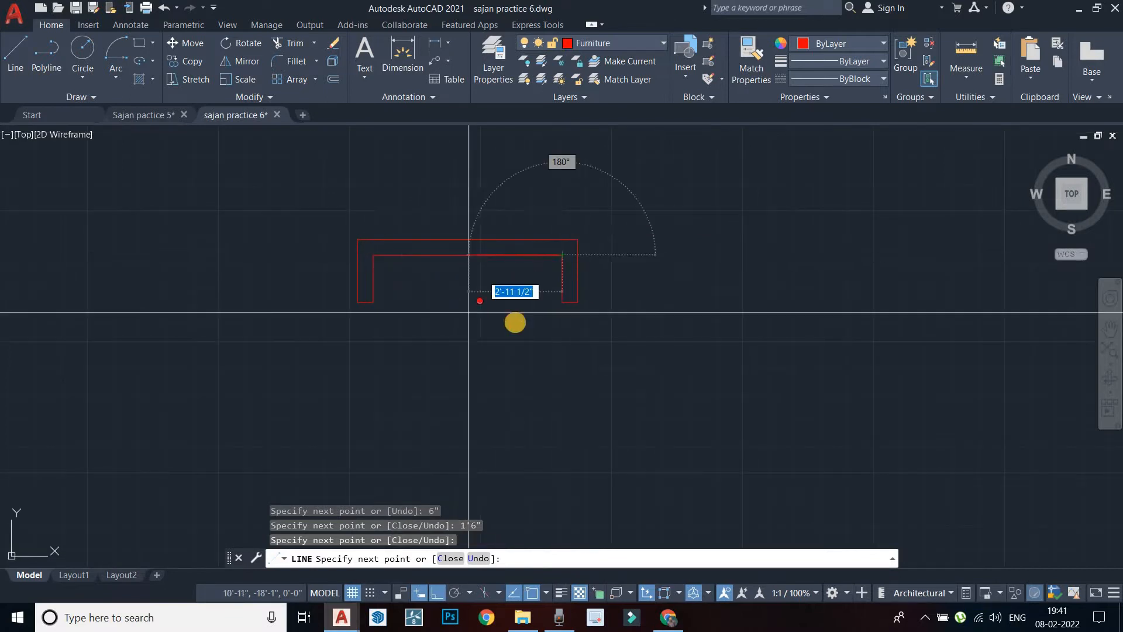
{"action": "key", "text": "Escape"}
{"action": "scroll", "coordinate": [486, 255], "scroll_direction": "up", "scroll_amount": 4}
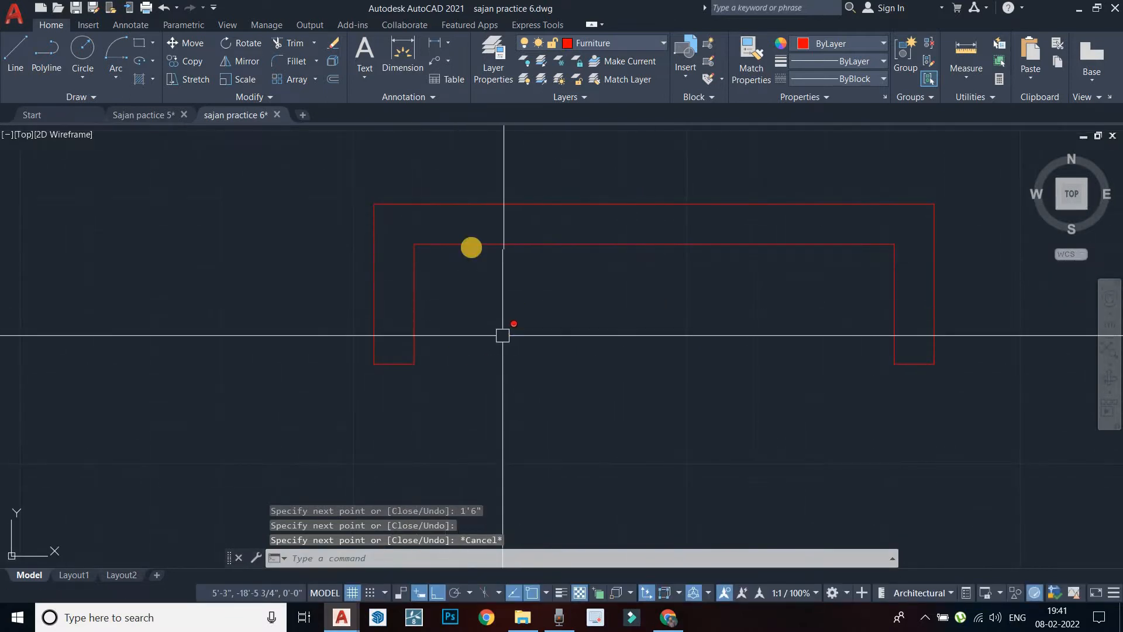
{"action": "middle_click_drag", "start_coordinate": [592, 328], "coordinate": [604, 294]}
{"action": "key", "text": "Escape"}
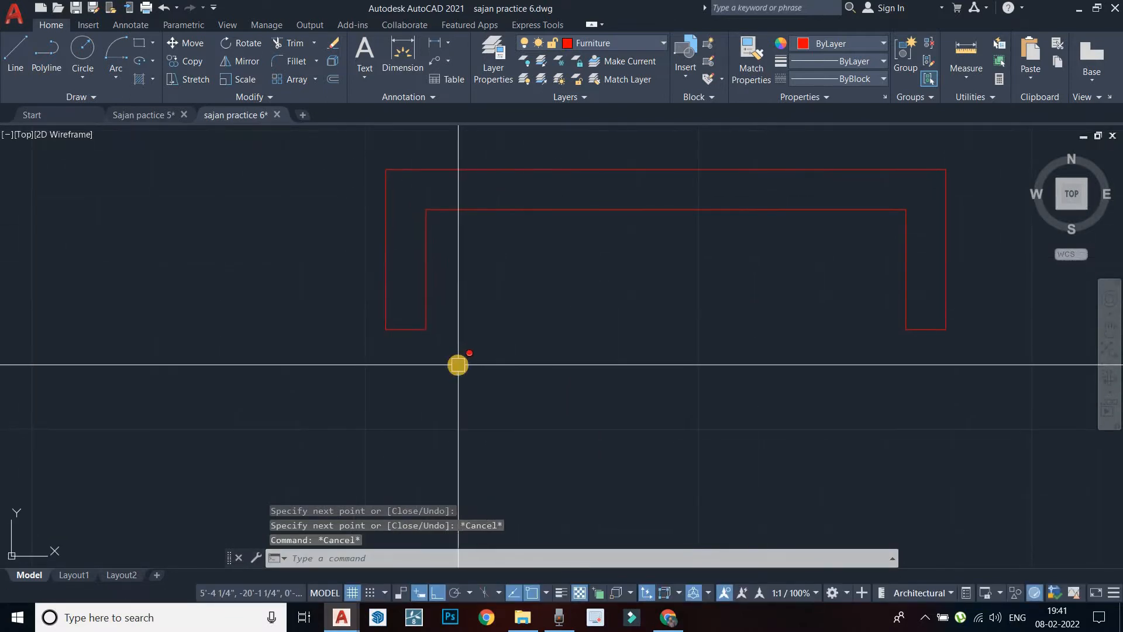
Draw a 9" line down from the left arm's bottom-edge midpoint
{"action": "type", "text": "l"}
{"action": "key", "text": "Return"}
{"action": "left_click", "coordinate": [406, 329]}
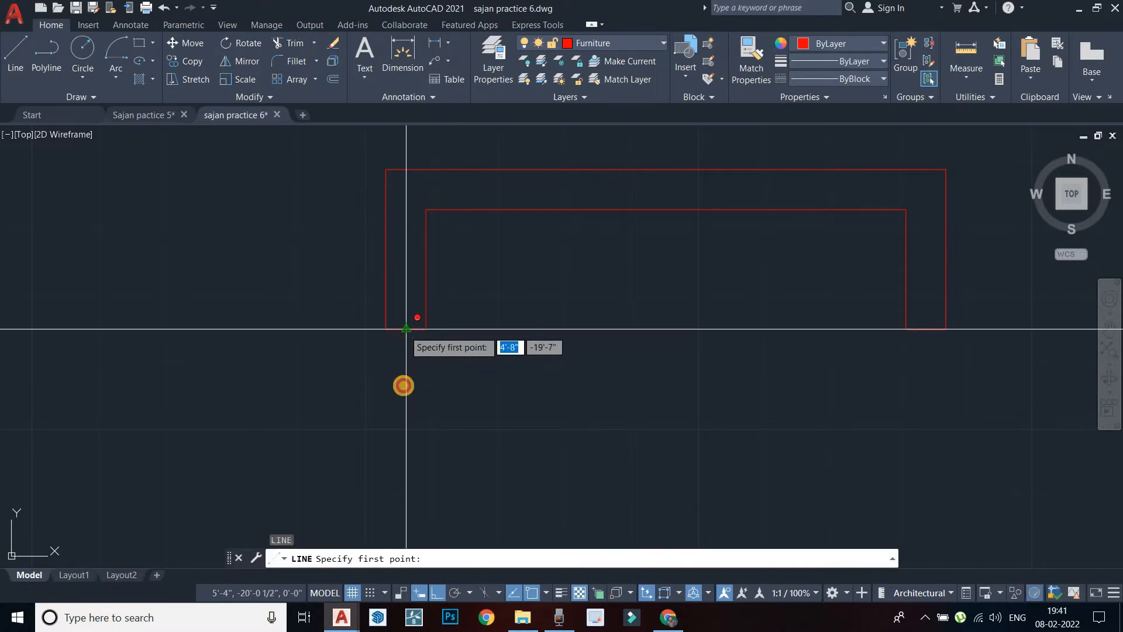
{"action": "middle_click_drag", "start_coordinate": [403, 420], "coordinate": [409, 389]}
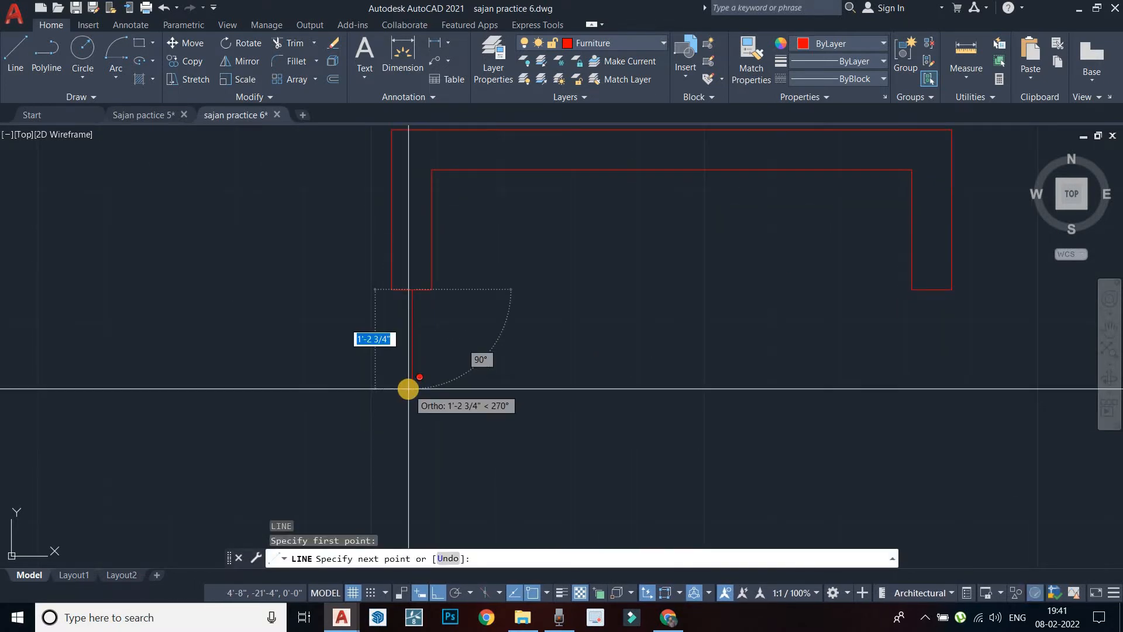
{"action": "key", "text": "Escape"}
{"action": "middle_click_drag", "start_coordinate": [429, 281], "coordinate": [434, 345]}
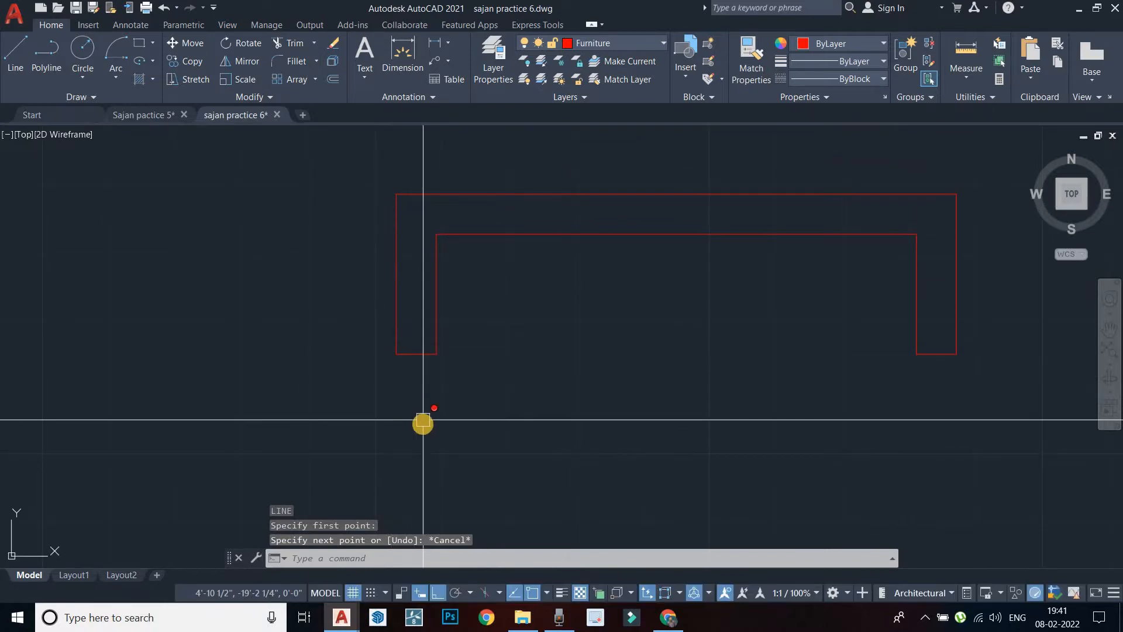
{"action": "middle_click_drag", "start_coordinate": [424, 439], "coordinate": [431, 372]}
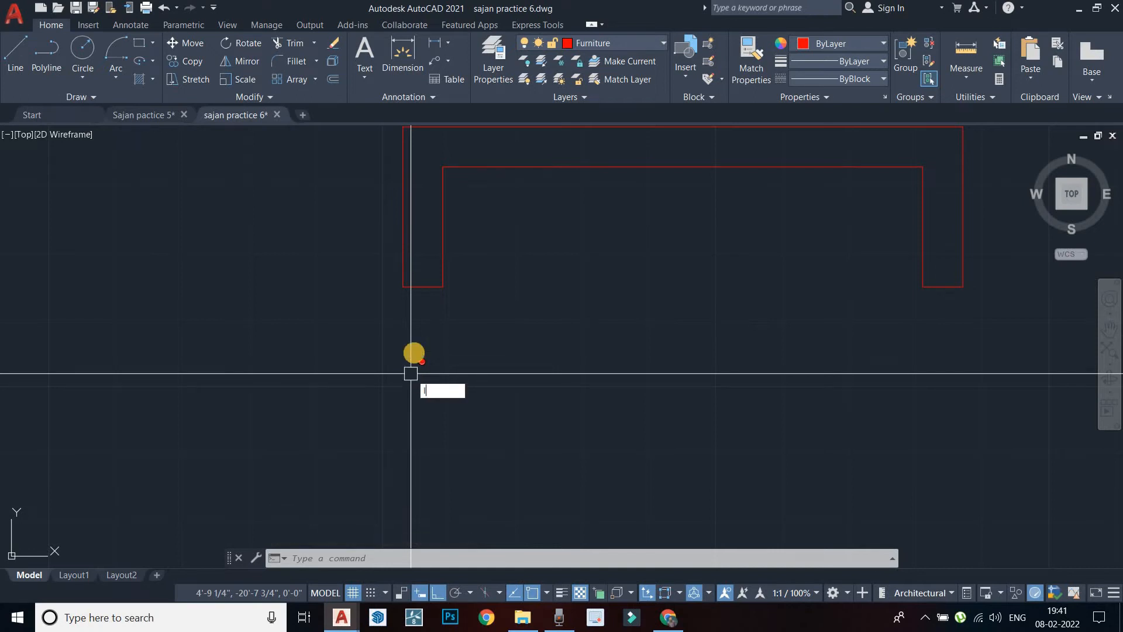
{"action": "key", "text": "Return"}
{"action": "left_click", "coordinate": [423, 287]}
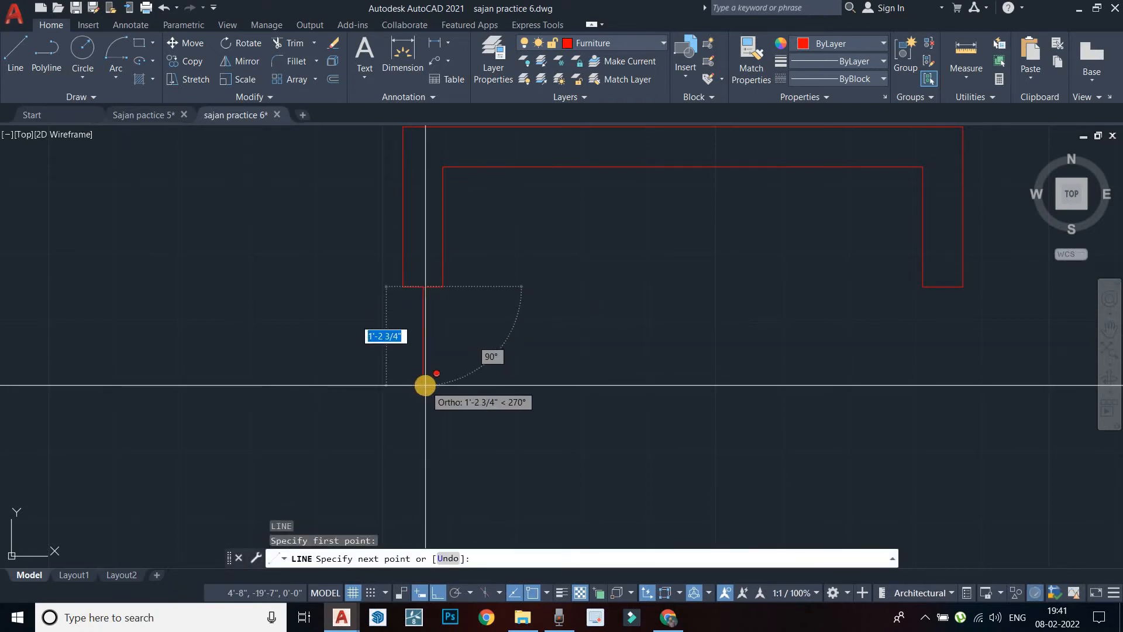
{"action": "key", "text": "Return"}
Draw a 9" line down from the right arm, then a horizontal front edge joining both ends
{"action": "middle_click_drag", "start_coordinate": [567, 384], "coordinate": [462, 386]}
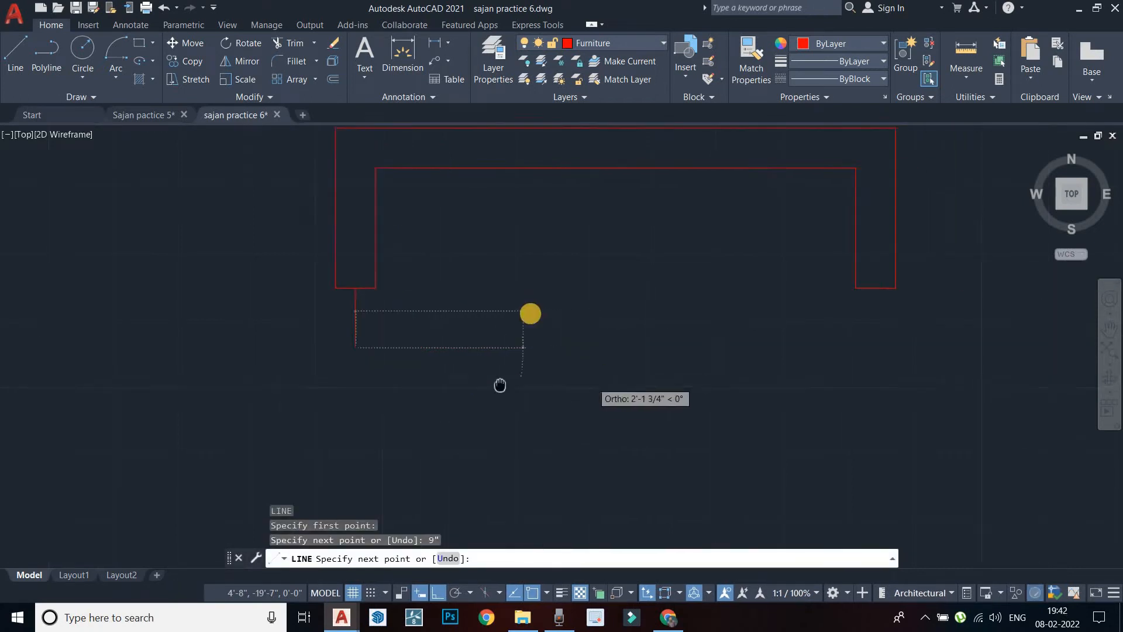
{"action": "key", "text": "Escape"}
{"action": "right_click", "coordinate": [551, 271]}
{"action": "left_click", "coordinate": [575, 281]}
{"action": "left_click", "coordinate": [841, 288]}
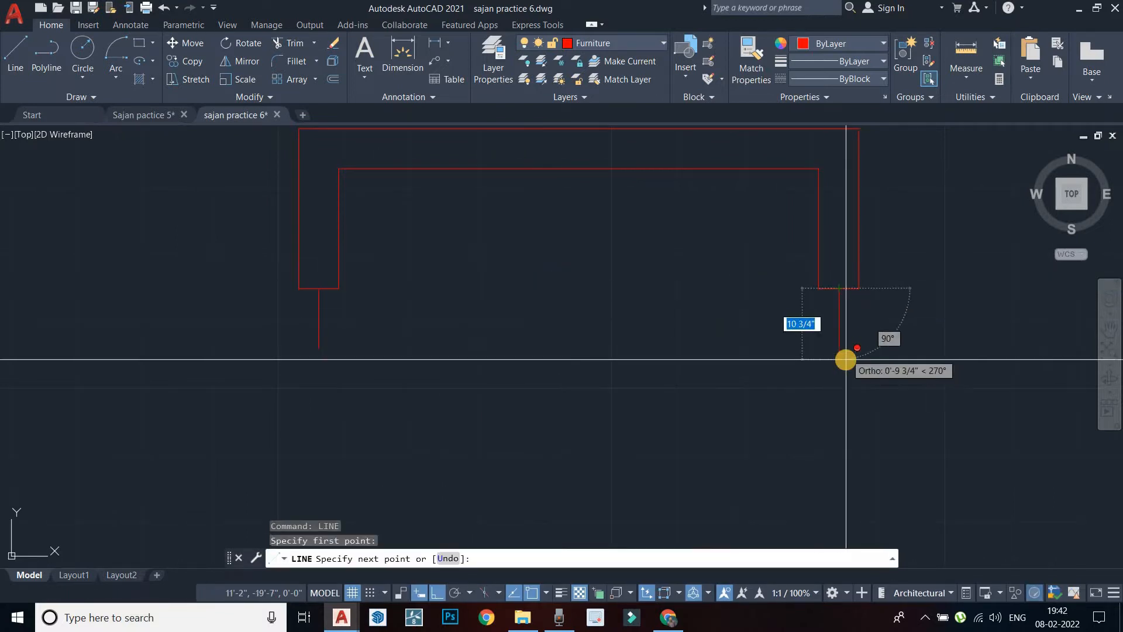
{"action": "type", "text": "9\""}
{"action": "key", "text": "Return"}
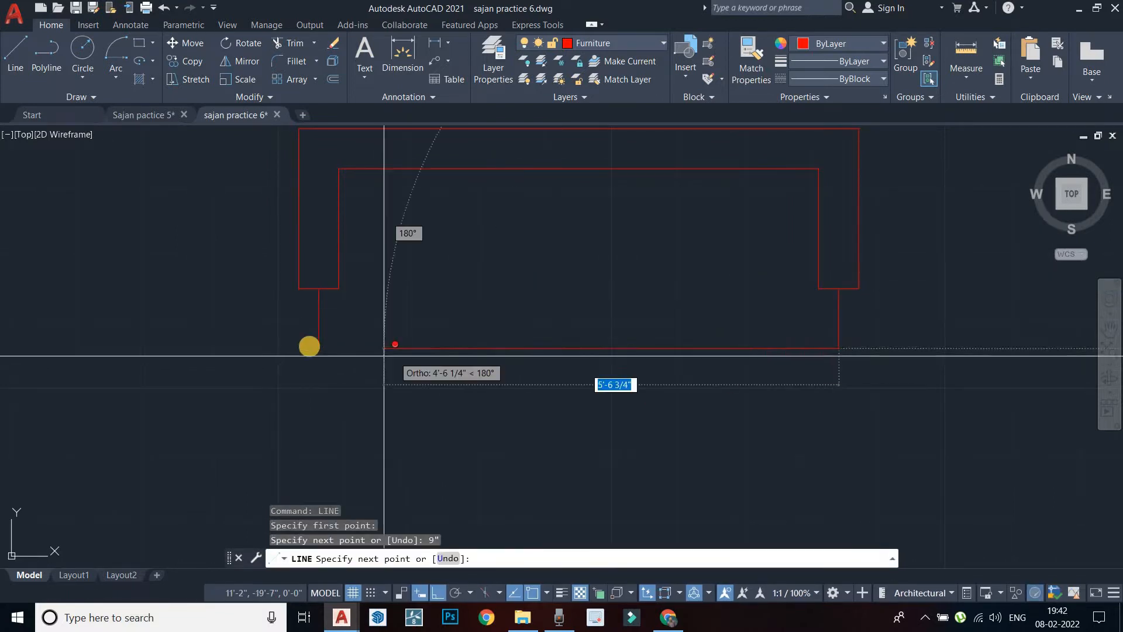
{"action": "left_click", "coordinate": [319, 348]}
{"action": "key", "text": "Escape"}
{"action": "middle_click_drag", "start_coordinate": [480, 291], "coordinate": [500, 357]}
{"action": "scroll", "coordinate": [500, 357], "scroll_direction": "down", "scroll_amount": 4}
{"action": "scroll", "coordinate": [498, 334], "scroll_direction": "up", "scroll_amount": 2}
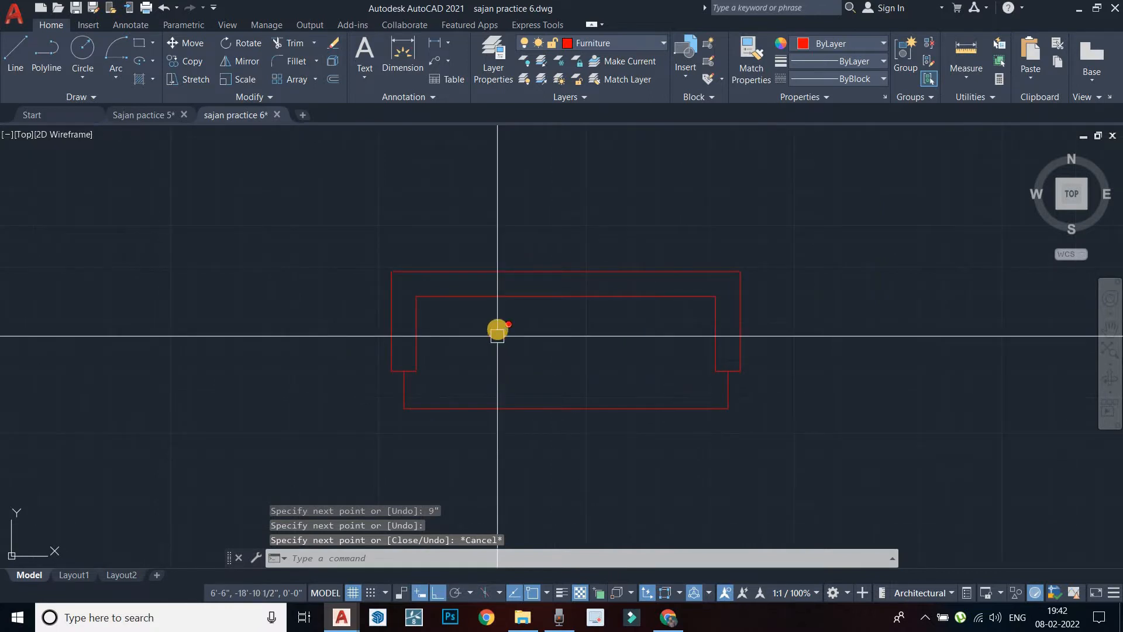
Offset the inner left seat line repeatedly 1'6" to the right to create cushion dividers
{"action": "type", "text": "o"}
{"action": "key", "text": "Return"}
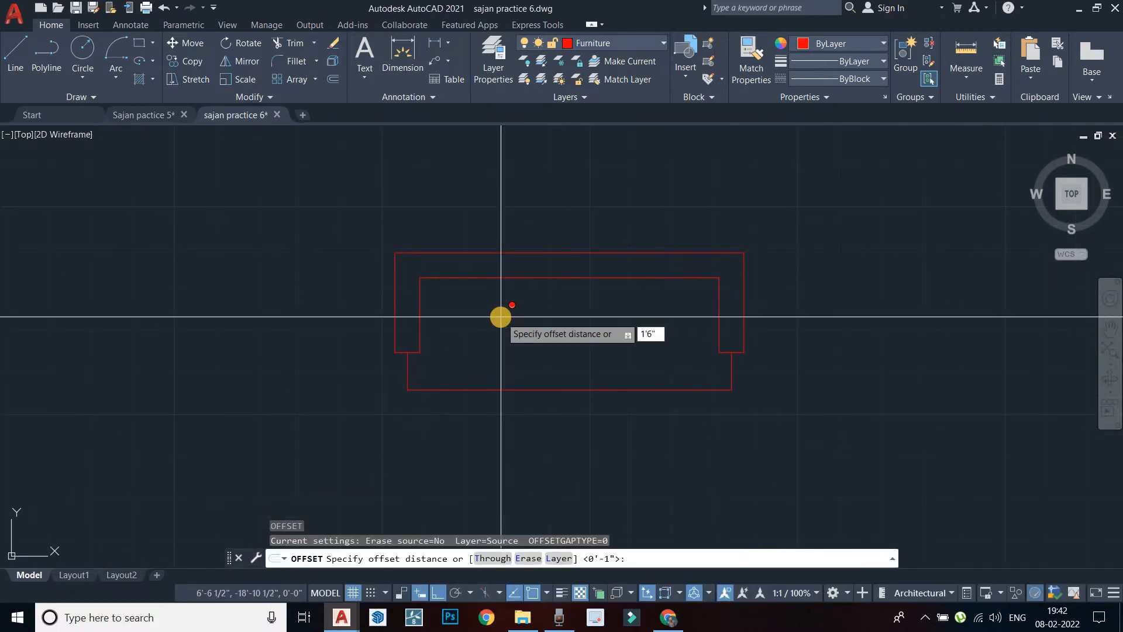
{"action": "key", "text": "Return"}
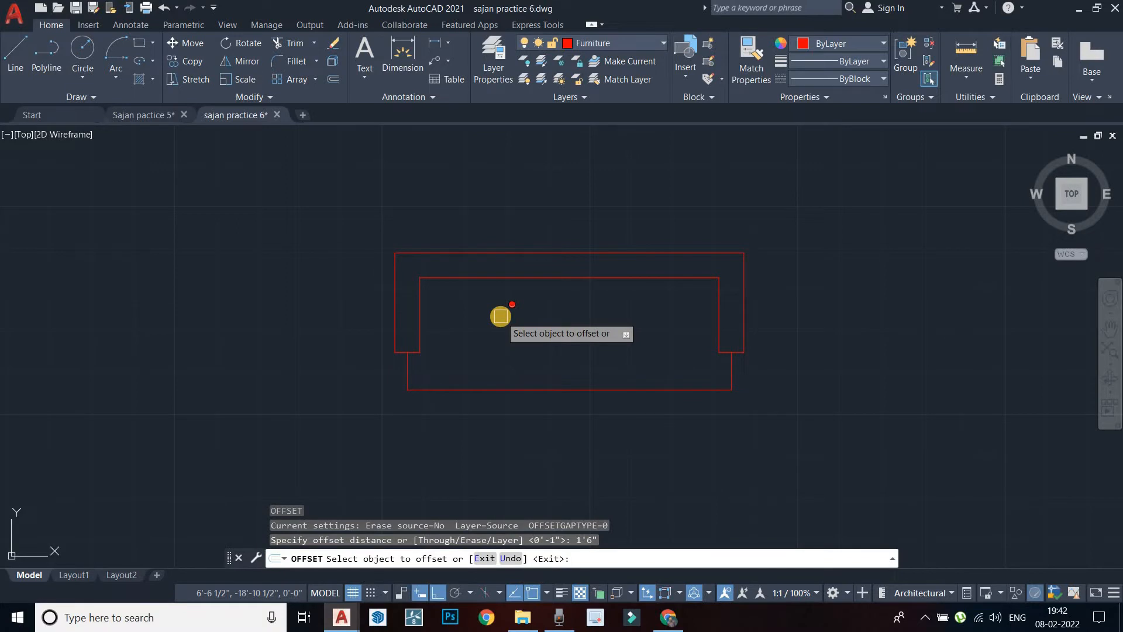
{"action": "left_click", "coordinate": [423, 319]}
{"action": "left_click", "coordinate": [501, 337]}
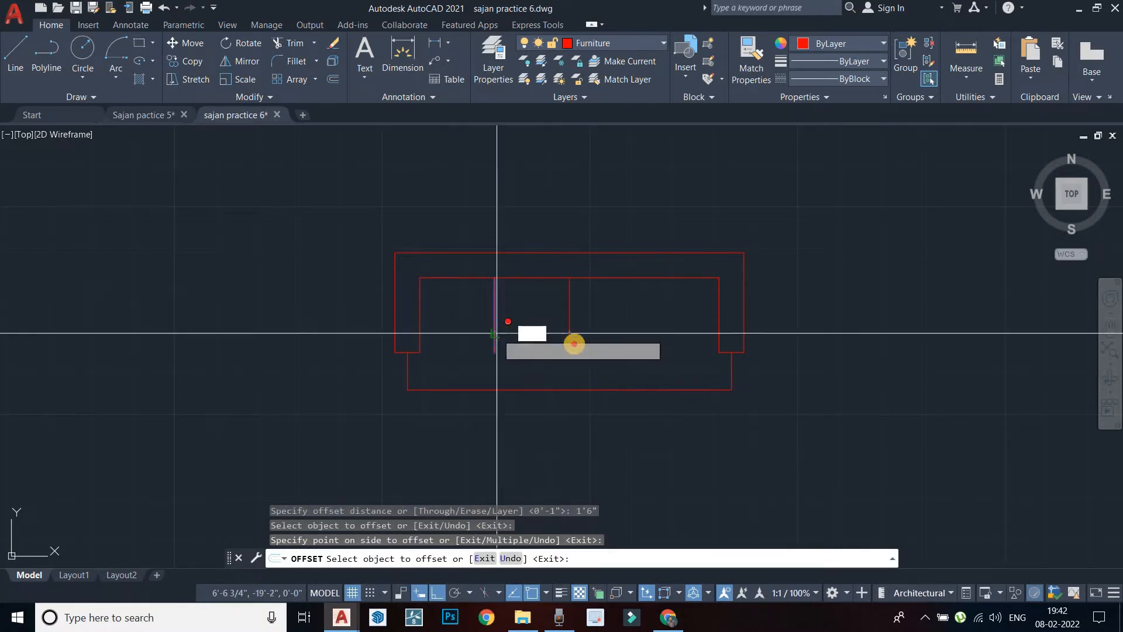
{"action": "left_click", "coordinate": [569, 331]}
{"action": "left_click", "coordinate": [662, 396]}
{"action": "key", "text": "Escape"}
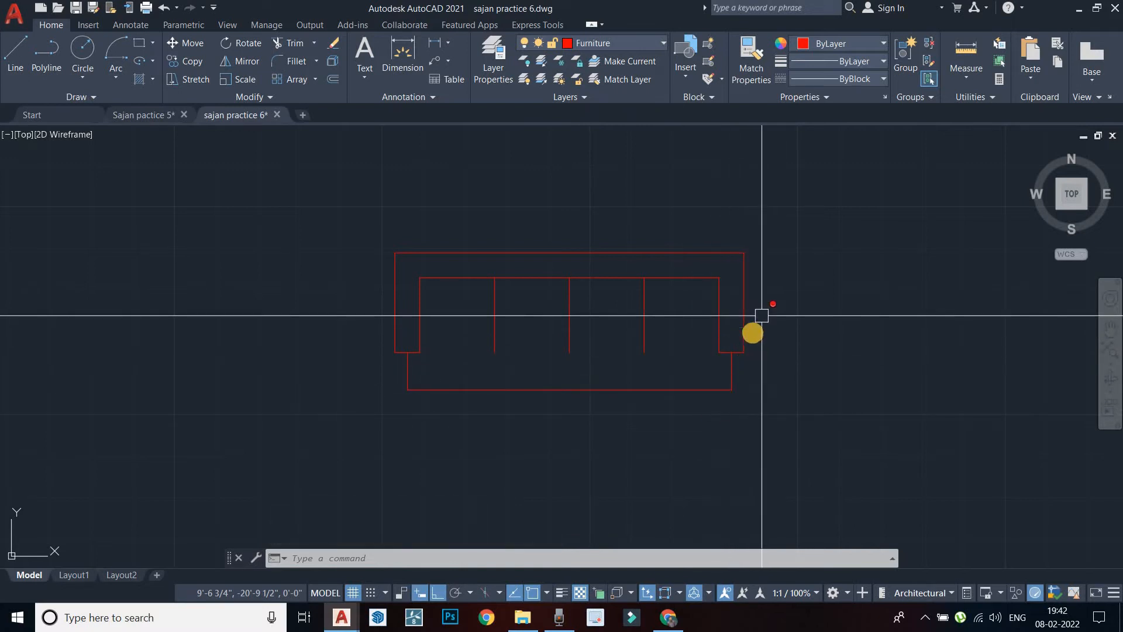
{"action": "key", "text": "Escape"}
{"action": "key", "text": "Escape"}
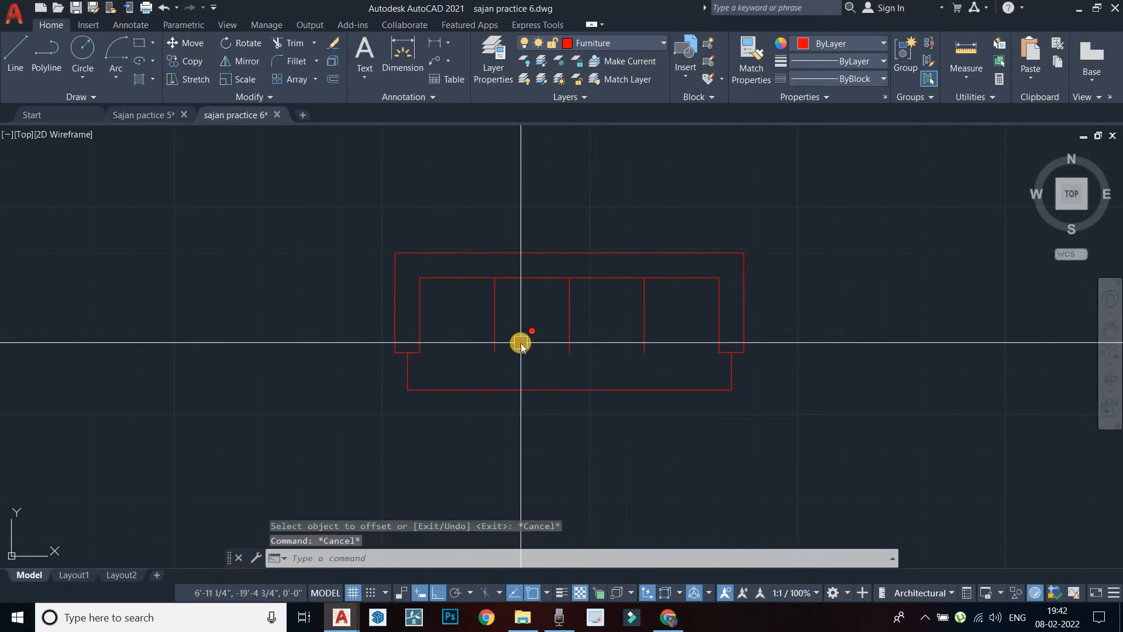
Extend the three dividers to the seat's front edge with a fence selection
{"action": "type", "text": "ex"}
{"action": "key", "text": "Return"}
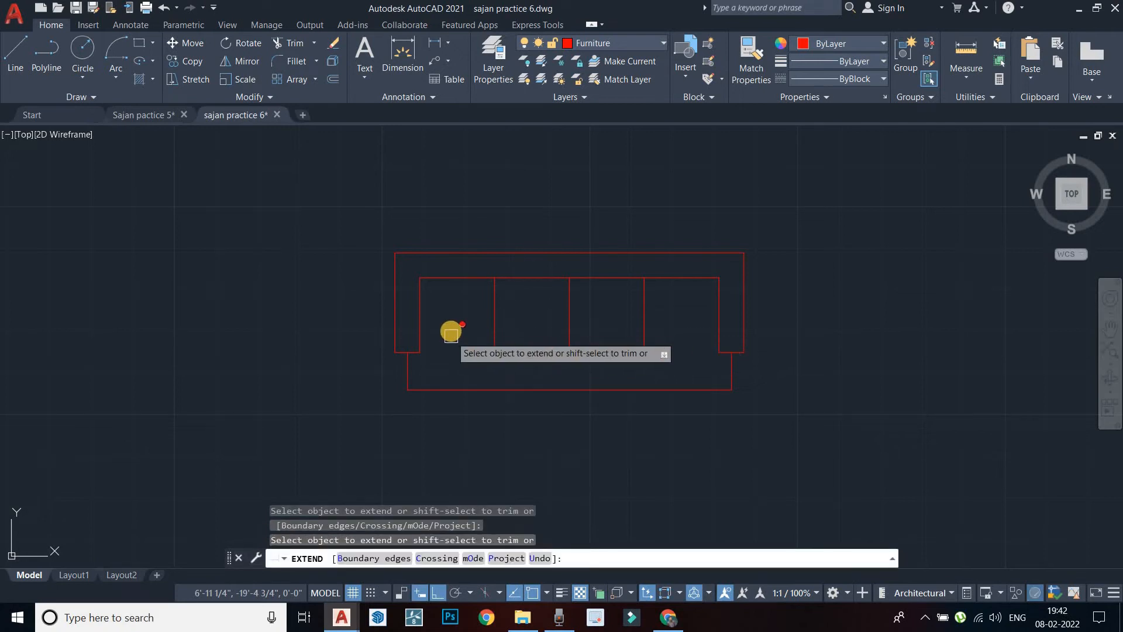
{"action": "left_click", "coordinate": [451, 331]}
{"action": "left_click", "coordinate": [664, 329]}
{"action": "key", "text": "Return"}
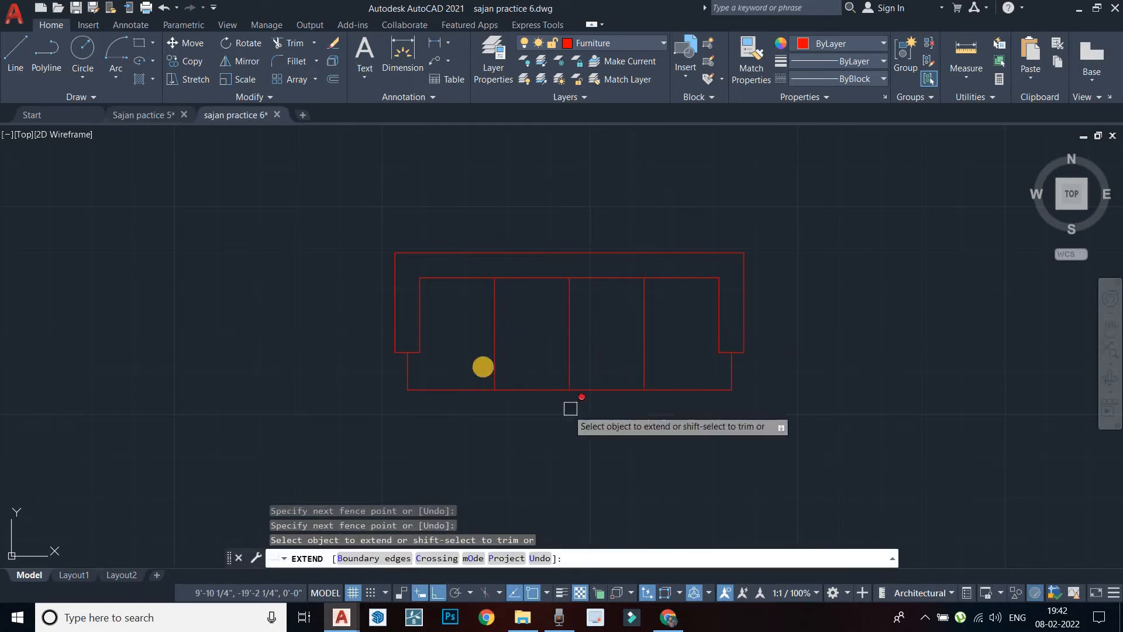
{"action": "key", "text": "Escape"}
{"action": "scroll", "coordinate": [421, 292], "scroll_direction": "up", "scroll_amount": 4}
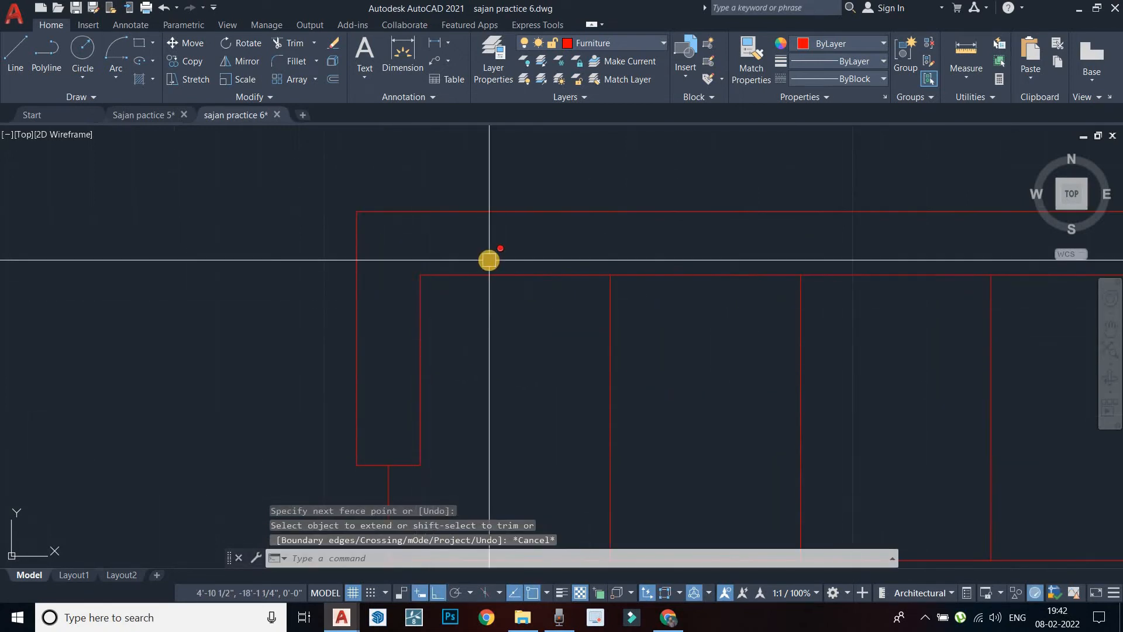
{"action": "scroll", "coordinate": [498, 277], "scroll_direction": "down", "scroll_amount": 4}
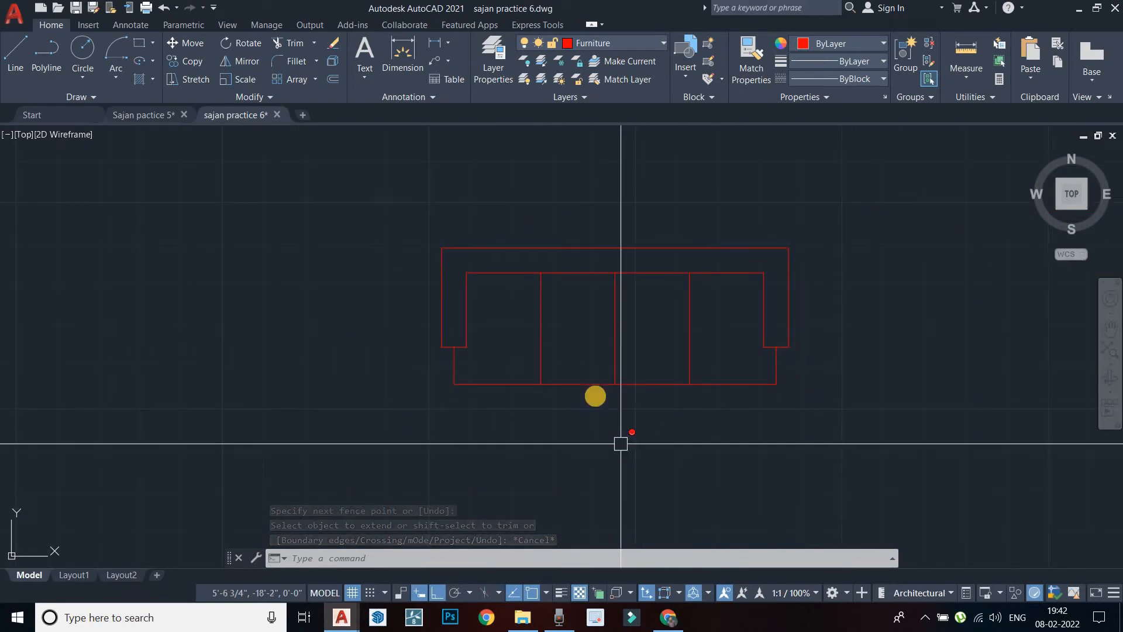
{"action": "key", "text": "Escape"}
Offset the top back line, outer left line and inner outline by 0.5"
{"action": "type", "text": "o"}
{"action": "key", "text": "Return"}
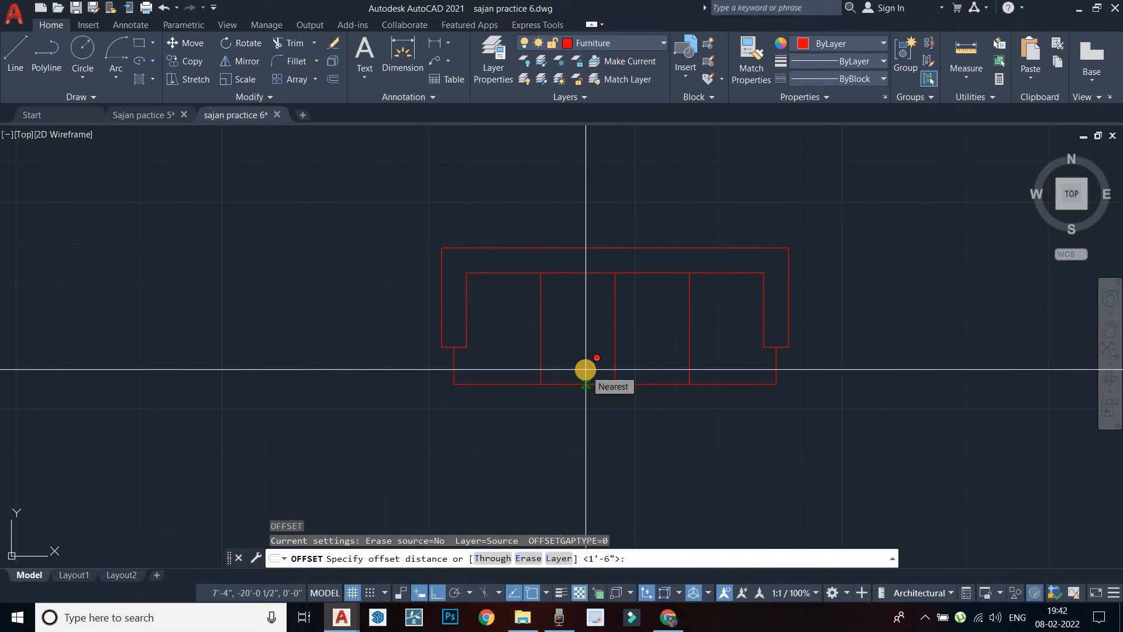
{"action": "type", "text": "0.5\""}
{"action": "key", "text": "Return"}
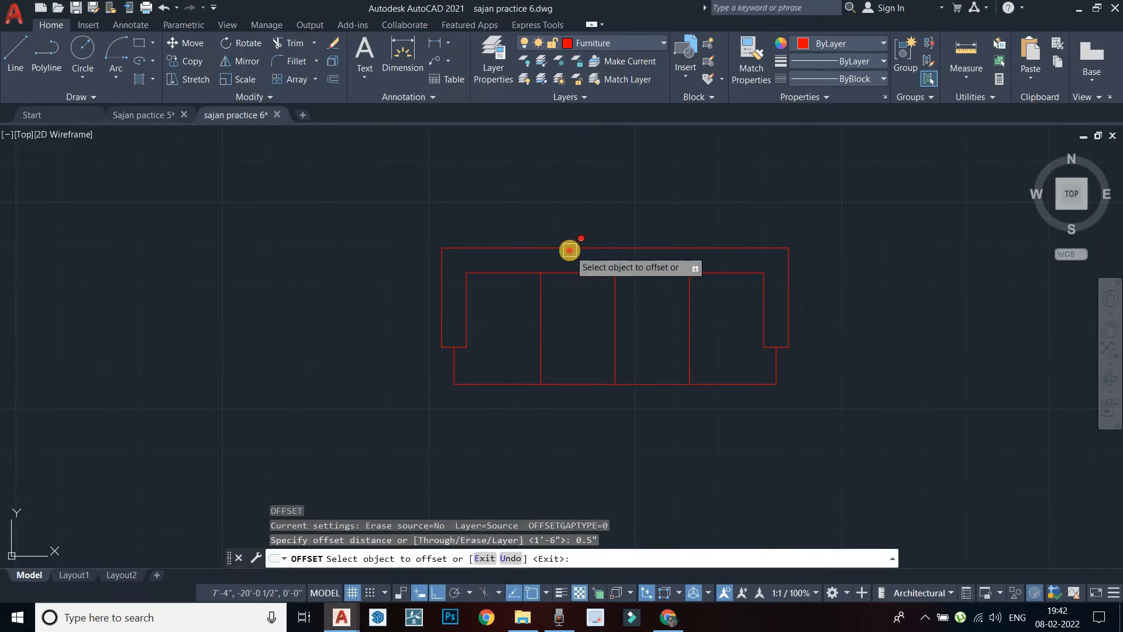
{"action": "left_click", "coordinate": [574, 248]}
{"action": "scroll", "coordinate": [554, 255], "scroll_direction": "up", "scroll_amount": 5}
{"action": "left_click", "coordinate": [292, 296]}
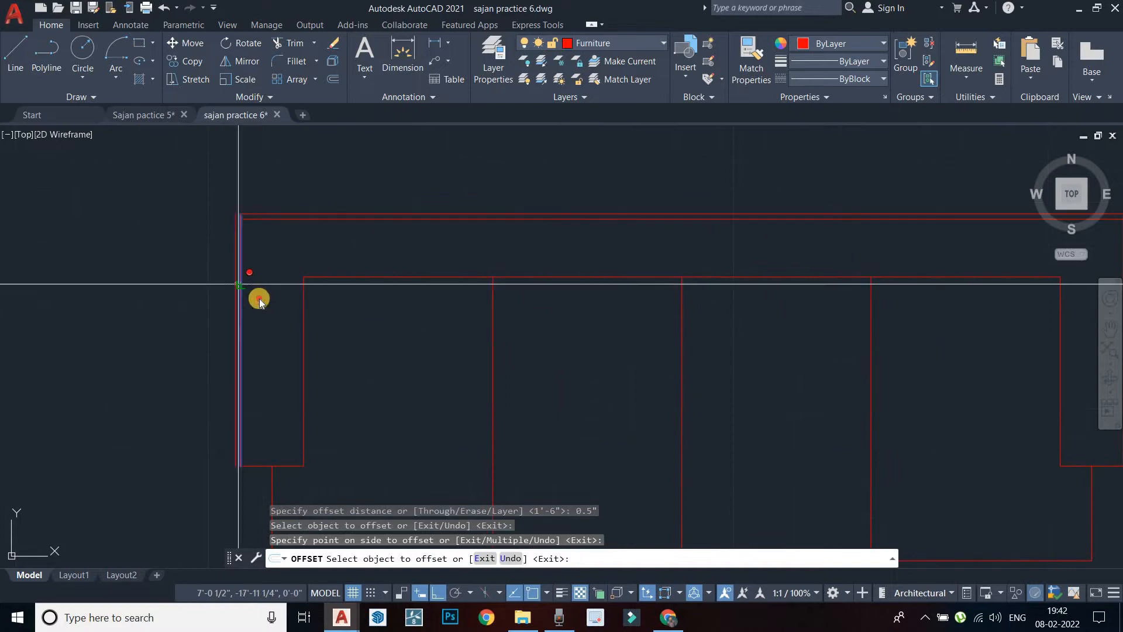
{"action": "left_click", "coordinate": [241, 288]}
{"action": "left_click", "coordinate": [295, 340]}
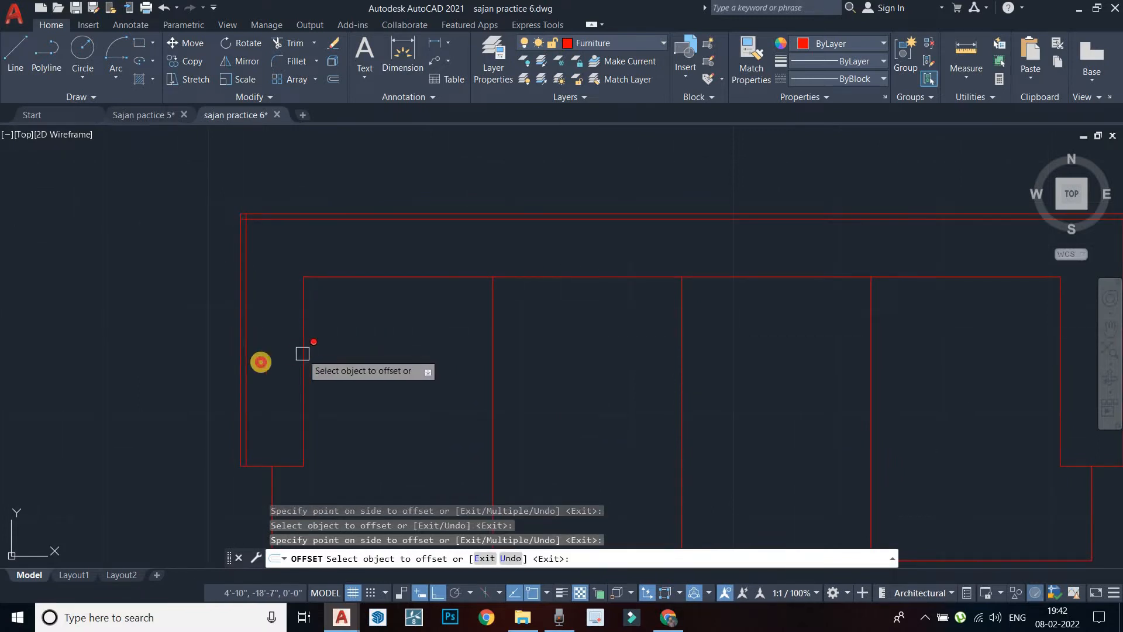
{"action": "left_click", "coordinate": [346, 276]}
{"action": "left_click", "coordinate": [362, 247]}
Offset the right arm's outline 0.5" inward
{"action": "middle_click_drag", "start_coordinate": [571, 300], "coordinate": [343, 306]}
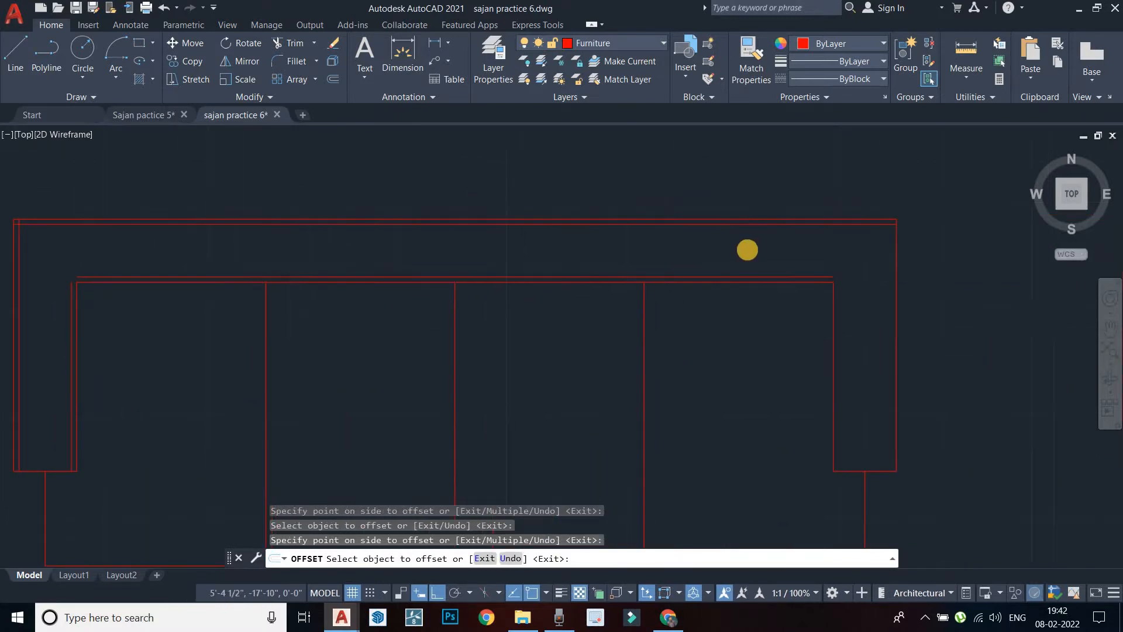
{"action": "left_click", "coordinate": [895, 285]}
{"action": "left_click", "coordinate": [847, 462]}
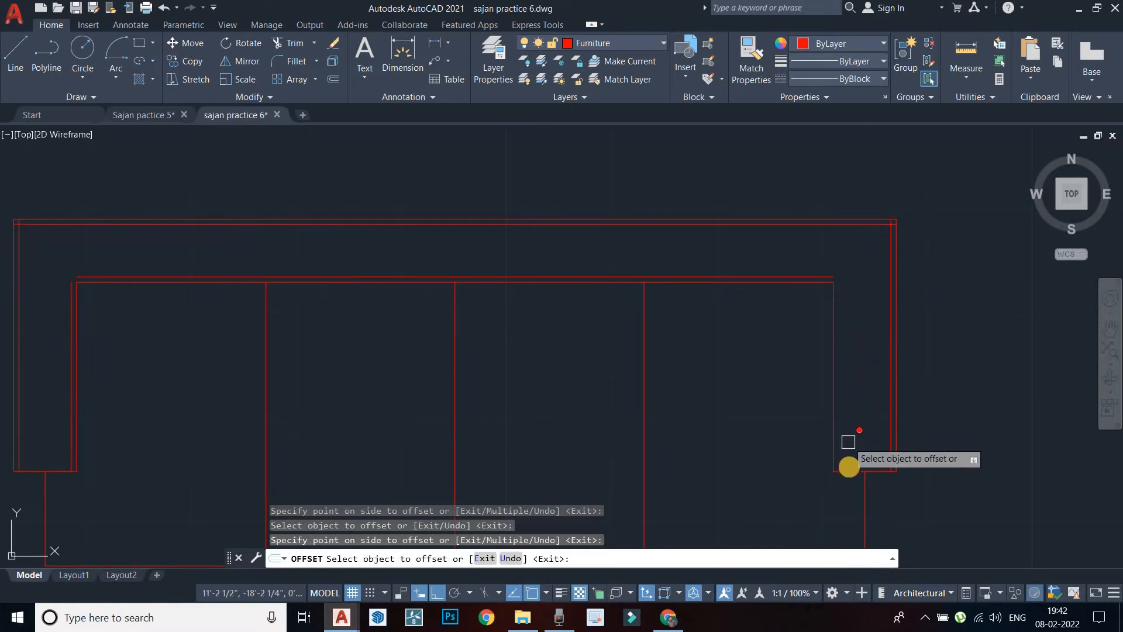
{"action": "middle_click_drag", "start_coordinate": [696, 371], "coordinate": [935, 304]}
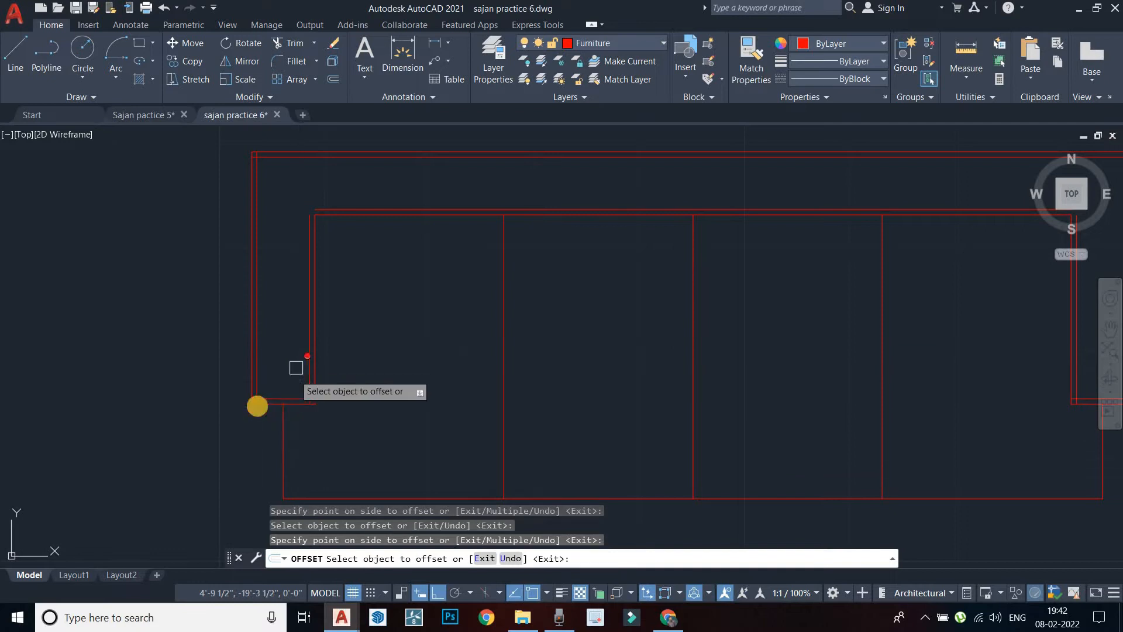
{"action": "key", "text": "Escape"}
{"action": "scroll", "coordinate": [316, 409], "scroll_direction": "up", "scroll_amount": 4}
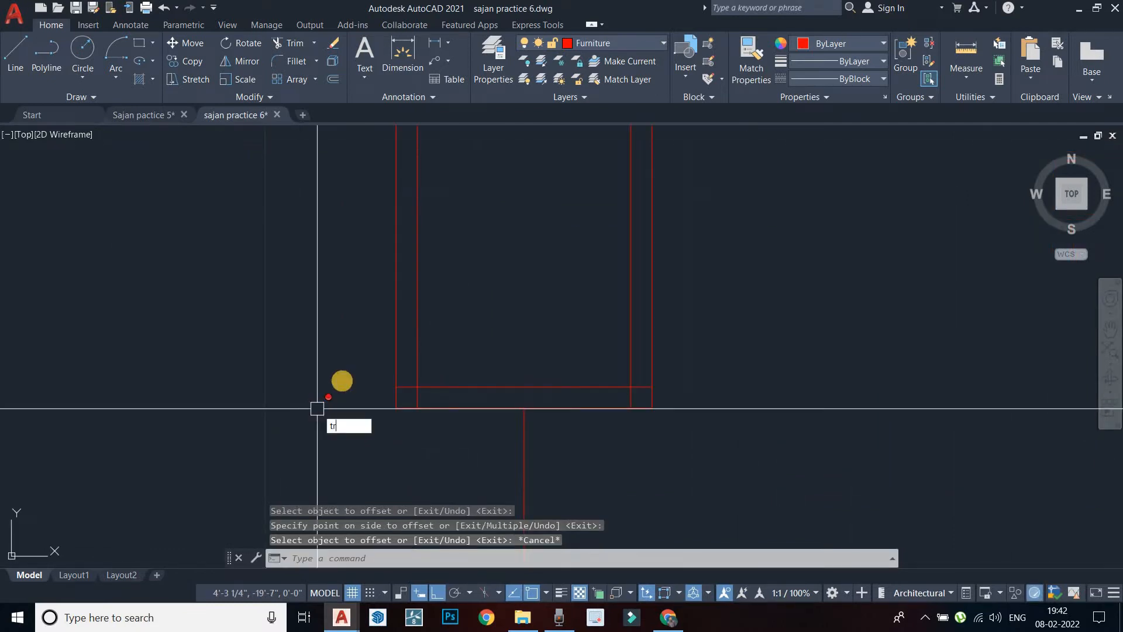
Trim the overlapping line ends at the sofa's lower corner and inner line
{"action": "key", "text": "Return"}
{"action": "scroll", "coordinate": [346, 379], "scroll_direction": "up", "scroll_amount": 4}
{"action": "left_click", "coordinate": [494, 399]}
{"action": "left_click", "coordinate": [526, 425]}
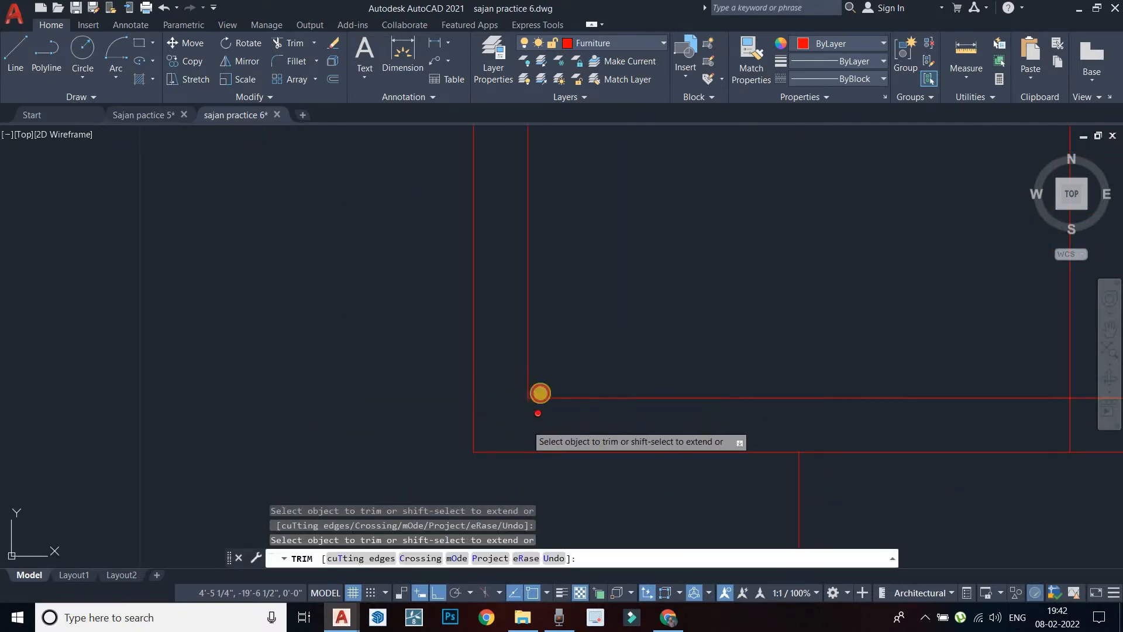
{"action": "scroll", "coordinate": [446, 402], "scroll_direction": "down", "scroll_amount": 4}
{"action": "scroll", "coordinate": [702, 404], "scroll_direction": "up", "scroll_amount": 2}
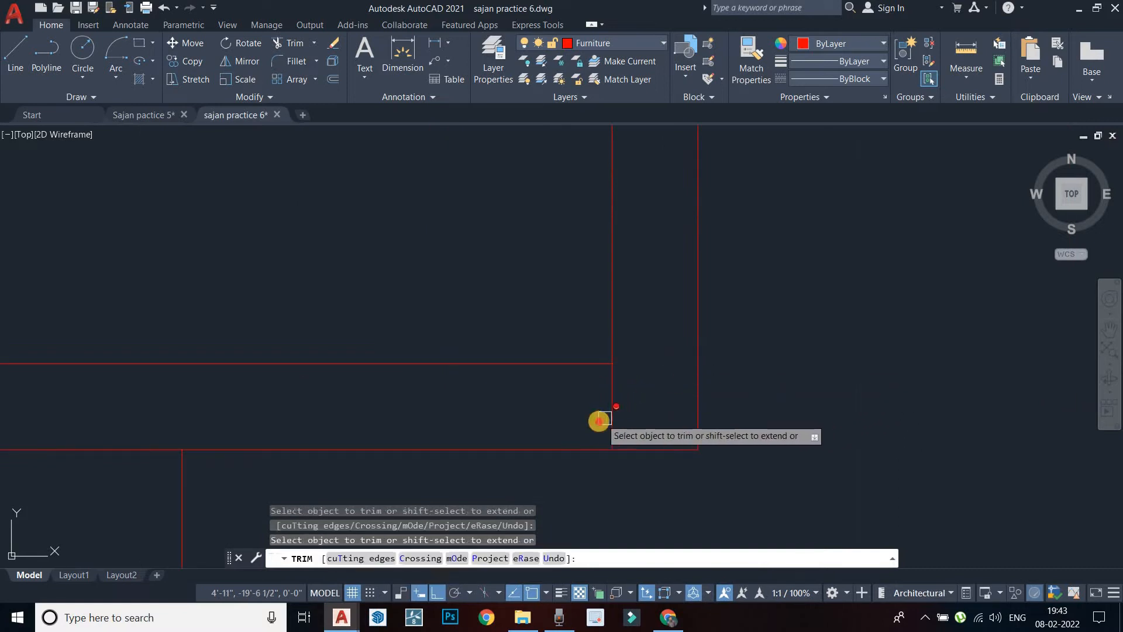
{"action": "left_click_drag", "start_coordinate": [600, 422], "coordinate": [619, 411]}
{"action": "scroll", "coordinate": [571, 380], "scroll_direction": "down", "scroll_amount": 4}
{"action": "scroll", "coordinate": [548, 368], "scroll_direction": "down", "scroll_amount": 5}
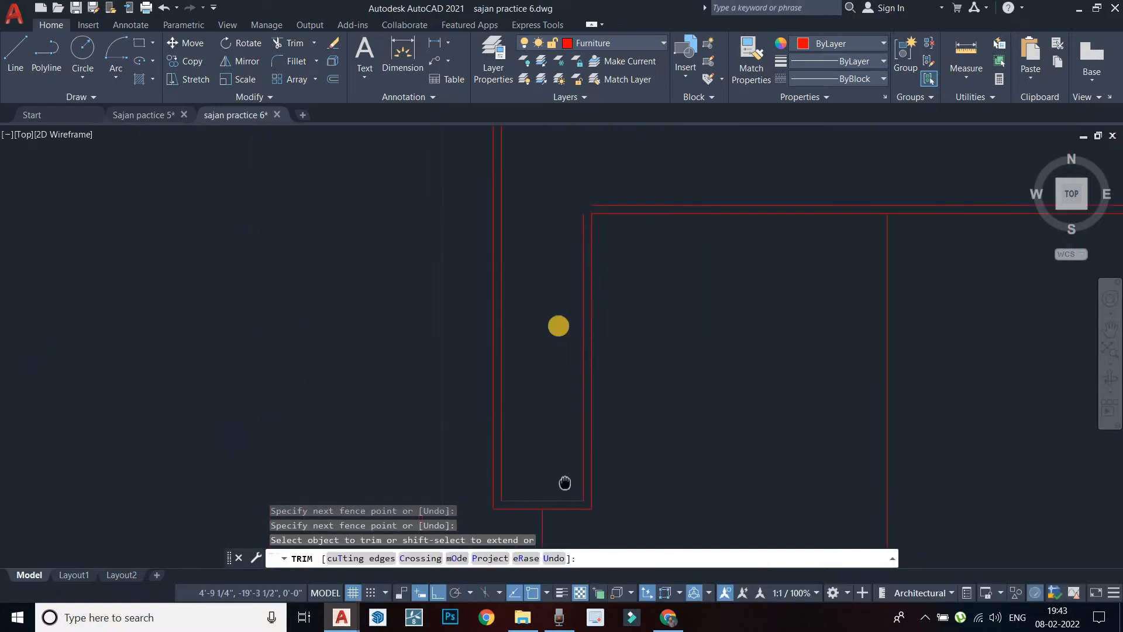
{"action": "scroll", "coordinate": [539, 311], "scroll_direction": "up", "scroll_amount": 3}
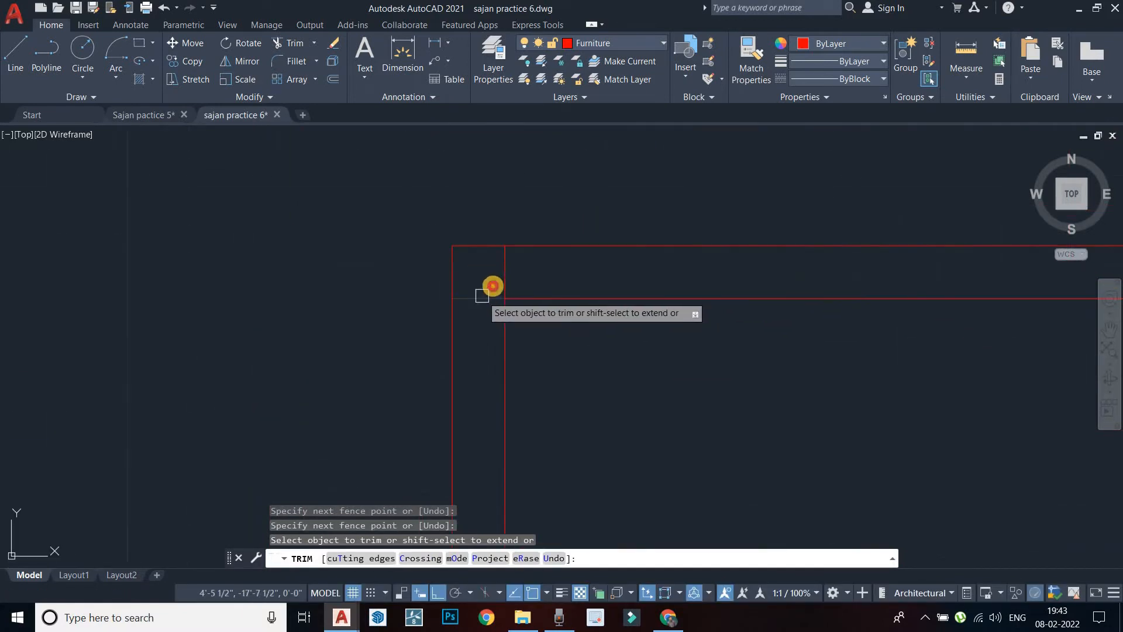
Trim the remaining corner overlaps, including the leftover segment at the top-right corner
{"action": "left_click", "coordinate": [482, 296]}
{"action": "left_click", "coordinate": [504, 275]}
{"action": "scroll", "coordinate": [525, 319], "scroll_direction": "down", "scroll_amount": 7}
{"action": "middle_click_drag", "start_coordinate": [1040, 315], "coordinate": [641, 313]}
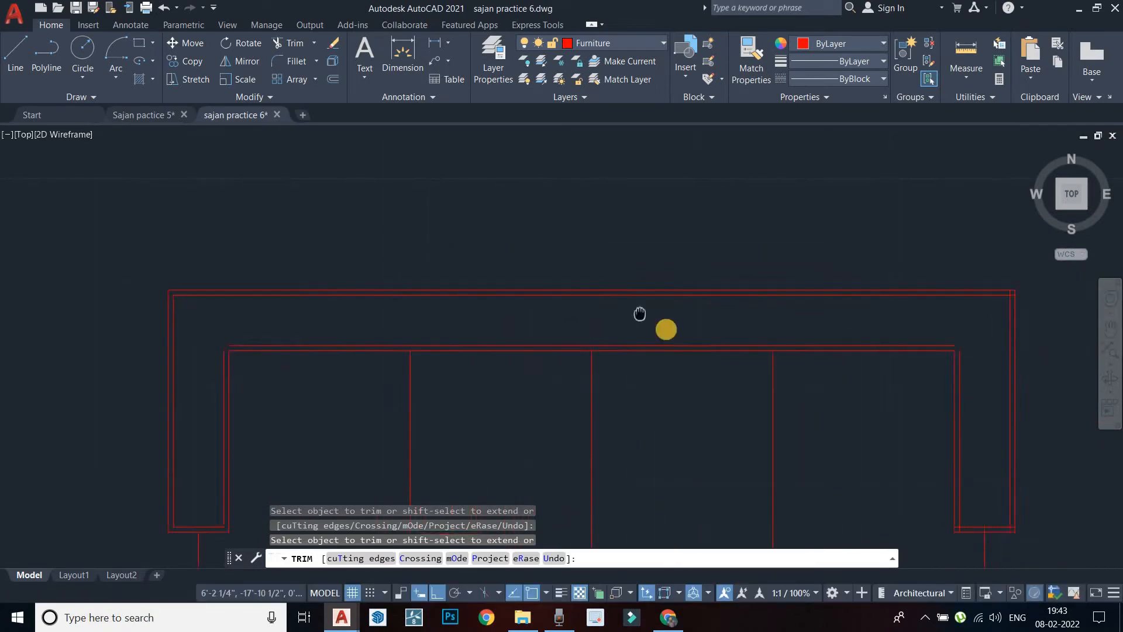
{"action": "scroll", "coordinate": [958, 291], "scroll_direction": "up", "scroll_amount": 5}
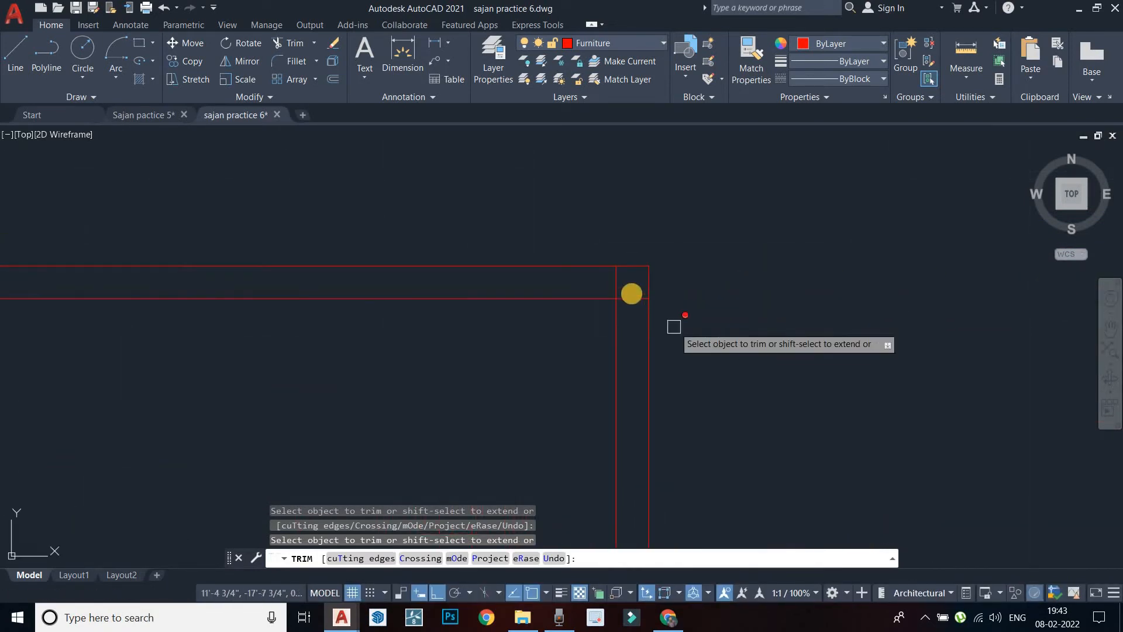
{"action": "left_click", "coordinate": [616, 285]}
{"action": "scroll", "coordinate": [615, 317], "scroll_direction": "down", "scroll_amount": 5}
{"action": "middle_click_drag", "start_coordinate": [615, 316], "coordinate": [703, 215]}
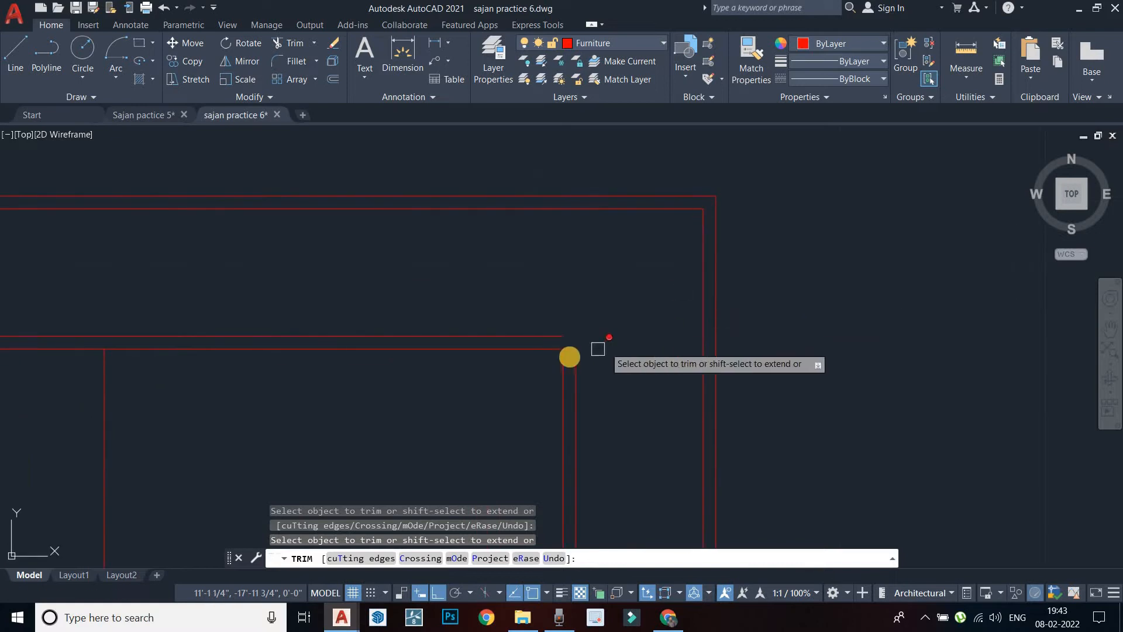
{"action": "key", "text": "Escape"}
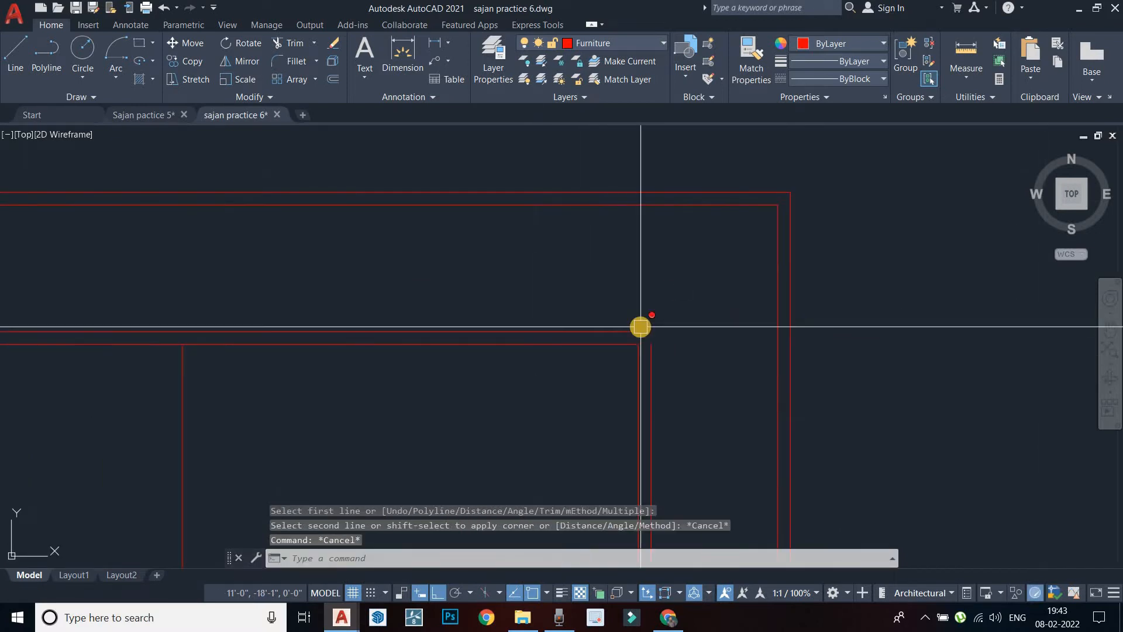
Close the first open inner corner with a zero-distance chamfer
{"action": "type", "text": "c"}
{"action": "type", "text": "hamfer"}
{"action": "key", "text": "Return"}
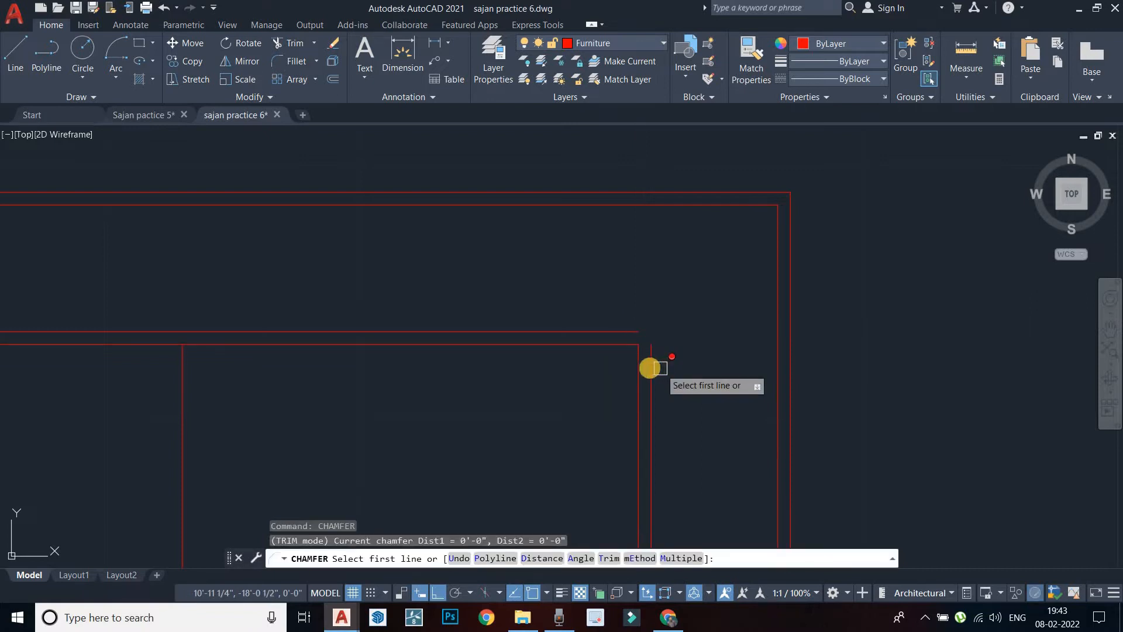
{"action": "left_click", "coordinate": [652, 367]}
{"action": "left_click", "coordinate": [628, 331]}
{"action": "scroll", "coordinate": [585, 330], "scroll_direction": "down", "scroll_amount": 5}
{"action": "middle_click_drag", "start_coordinate": [518, 329], "coordinate": [602, 334]}
{"action": "middle_click_drag", "start_coordinate": [366, 347], "coordinate": [649, 360]}
{"action": "scroll", "coordinate": [452, 350], "scroll_direction": "up", "scroll_amount": 6}
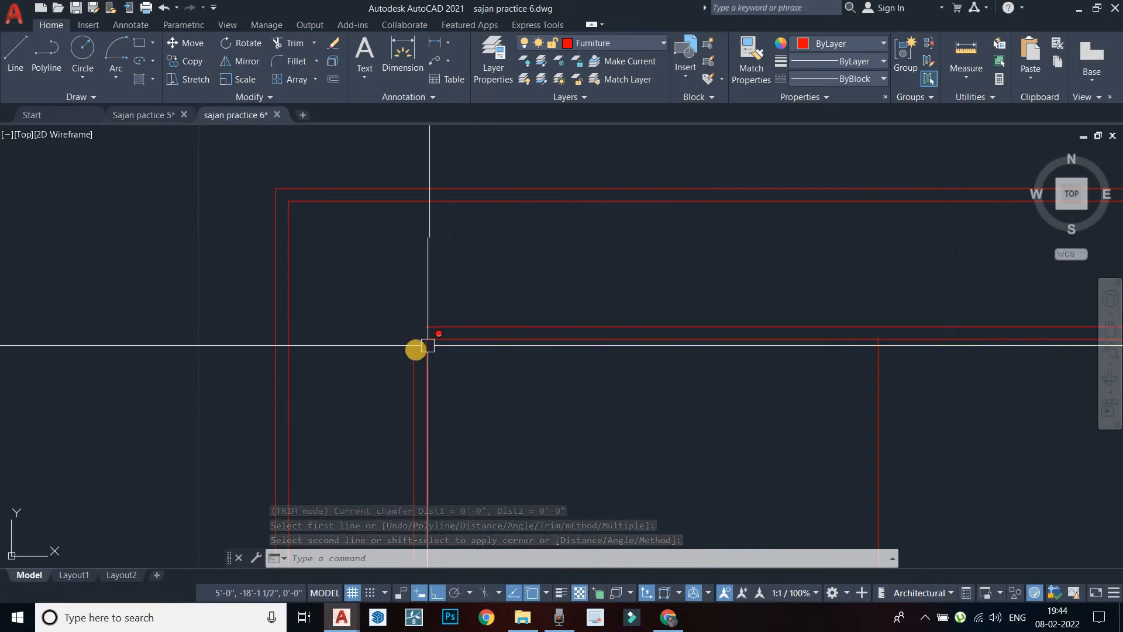
Close the upper-left inner corner with another zero-distance chamfer
{"action": "key", "text": "Return"}
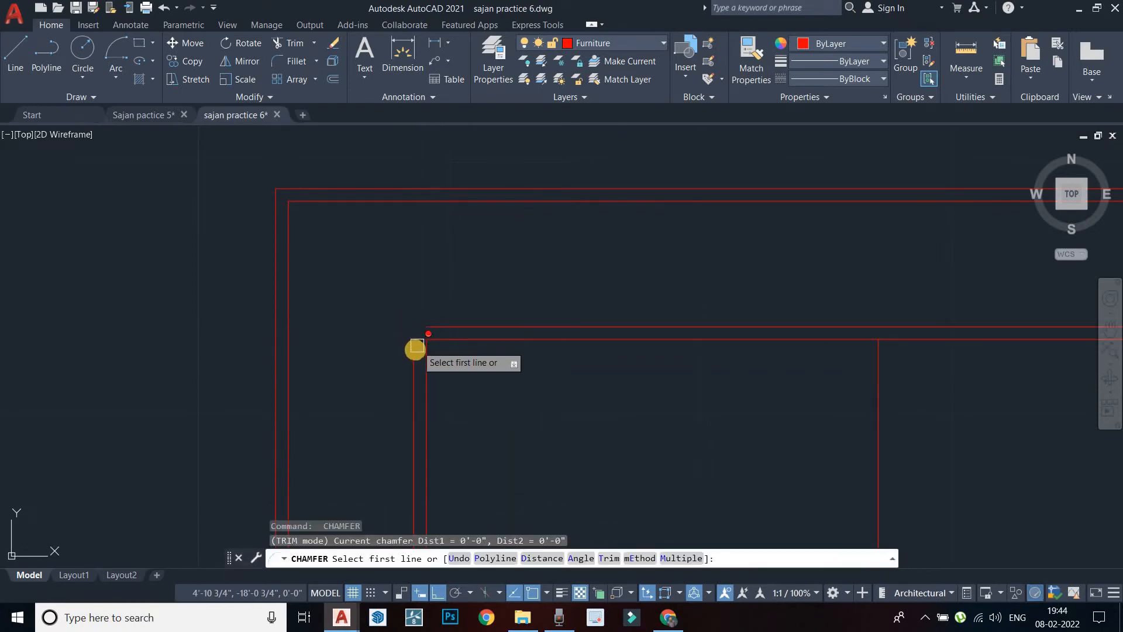
{"action": "left_click", "coordinate": [417, 346]}
{"action": "left_click", "coordinate": [445, 327]}
{"action": "scroll", "coordinate": [431, 308], "scroll_direction": "down", "scroll_amount": 3}
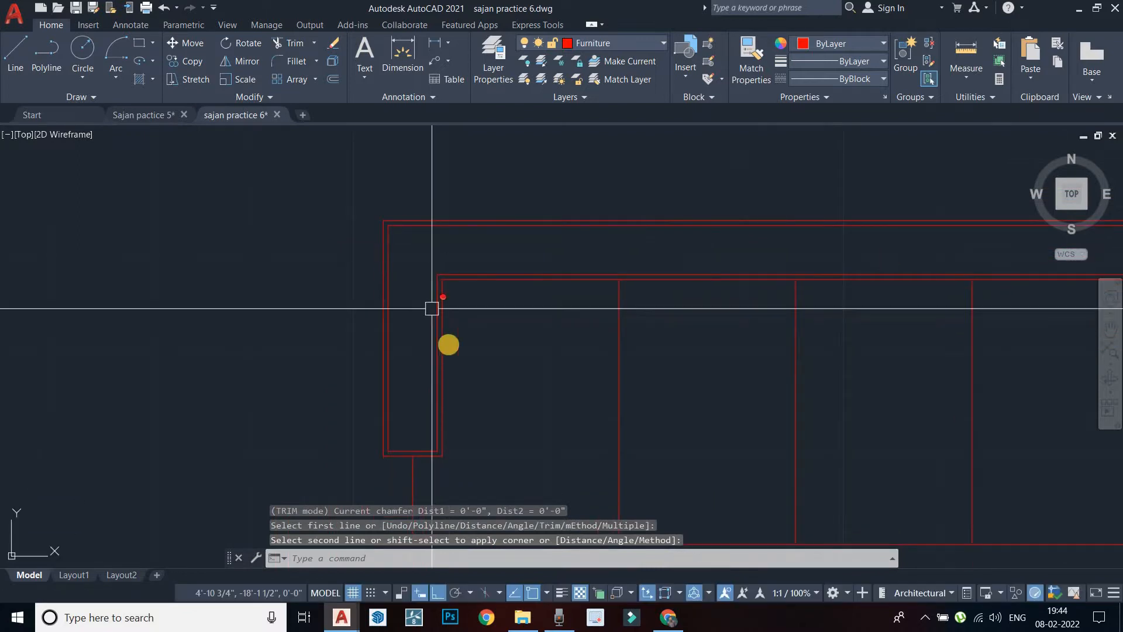
{"action": "scroll", "coordinate": [432, 308], "scroll_direction": "down", "scroll_amount": 5}
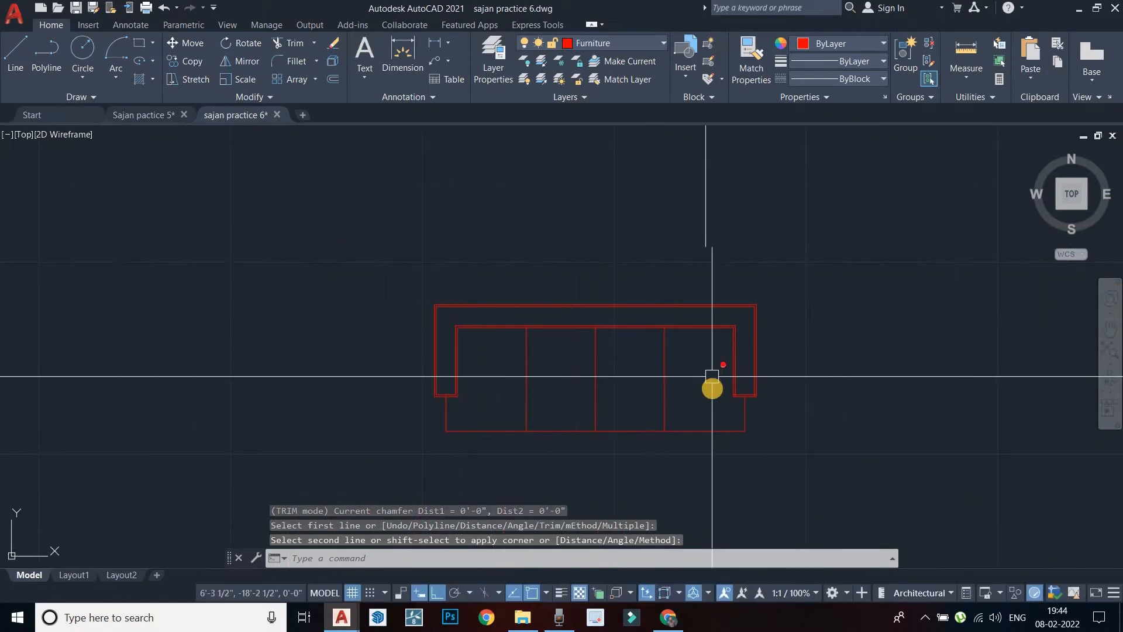
{"action": "key", "text": "Escape"}
{"action": "scroll", "coordinate": [564, 346], "scroll_direction": "up", "scroll_amount": 4}
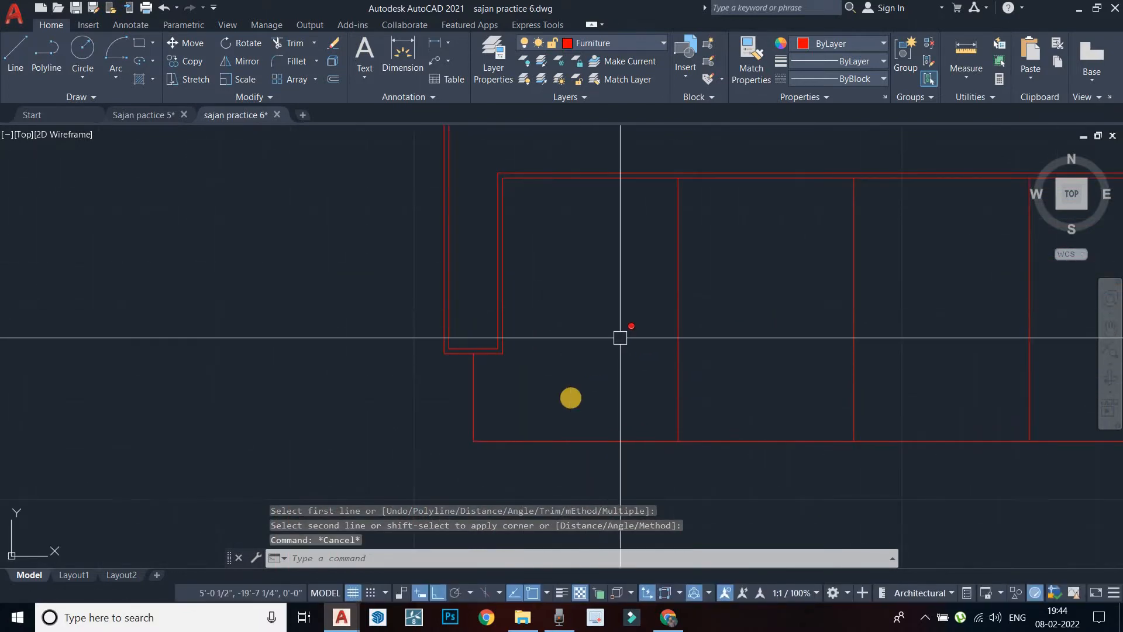
Offset the arm's bottom line 1" toward the inner side
{"action": "key", "text": "Escape"}
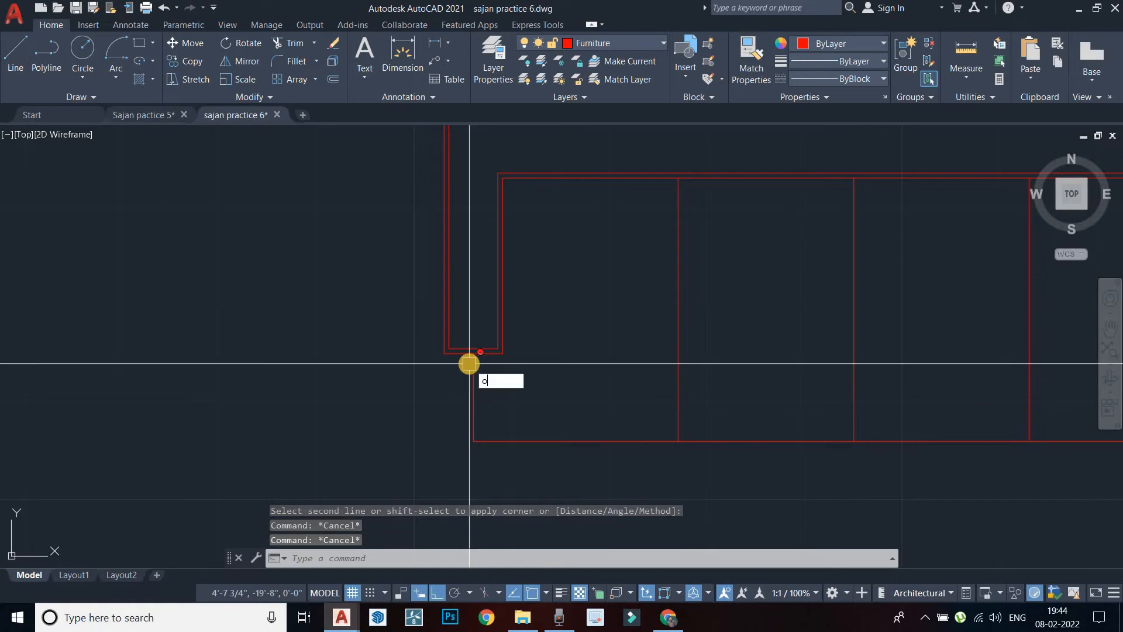
{"action": "key", "text": "Return"}
{"action": "key", "text": "Return"}
{"action": "scroll", "coordinate": [497, 356], "scroll_direction": "up", "scroll_amount": 3}
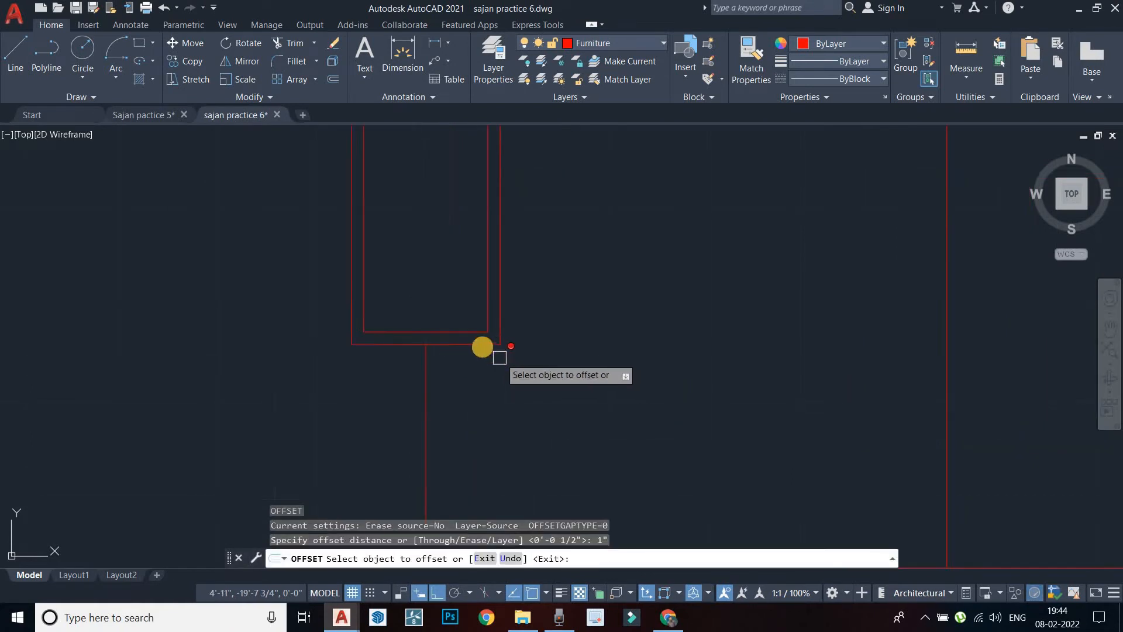
{"action": "left_click", "coordinate": [491, 413]}
{"action": "middle_click_drag", "start_coordinate": [440, 447], "coordinate": [448, 352]}
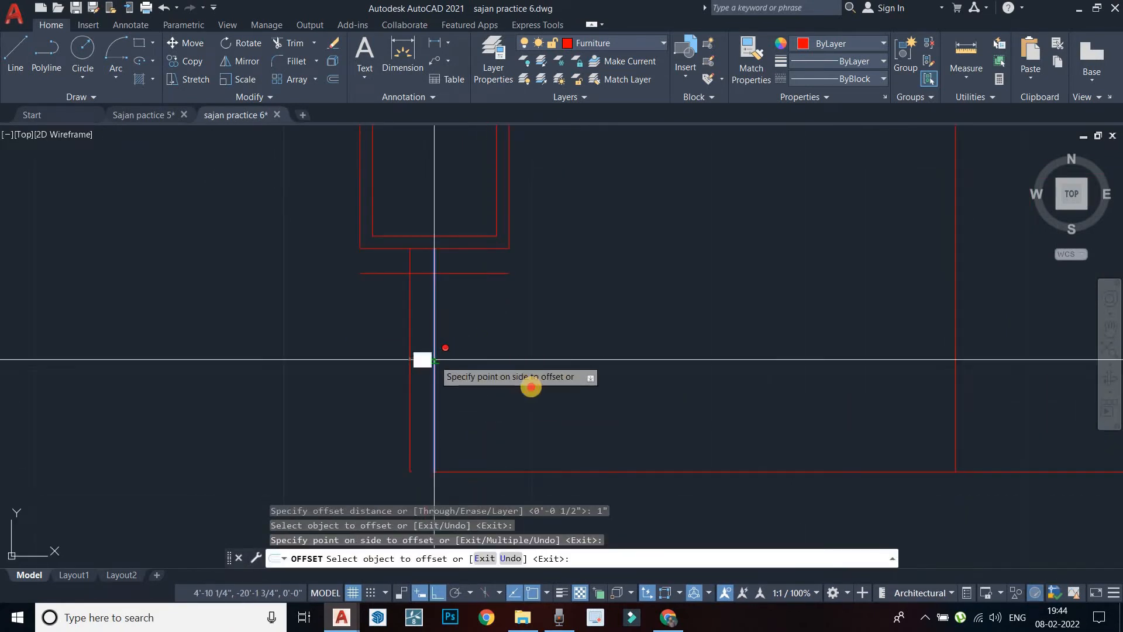
{"action": "left_click", "coordinate": [531, 387]}
Add a 1" parallel copy just above the seat's bottom line, then end the offset
{"action": "scroll", "coordinate": [542, 423], "scroll_direction": "down", "scroll_amount": 2}
{"action": "left_click", "coordinate": [543, 427]}
{"action": "left_click", "coordinate": [539, 256]}
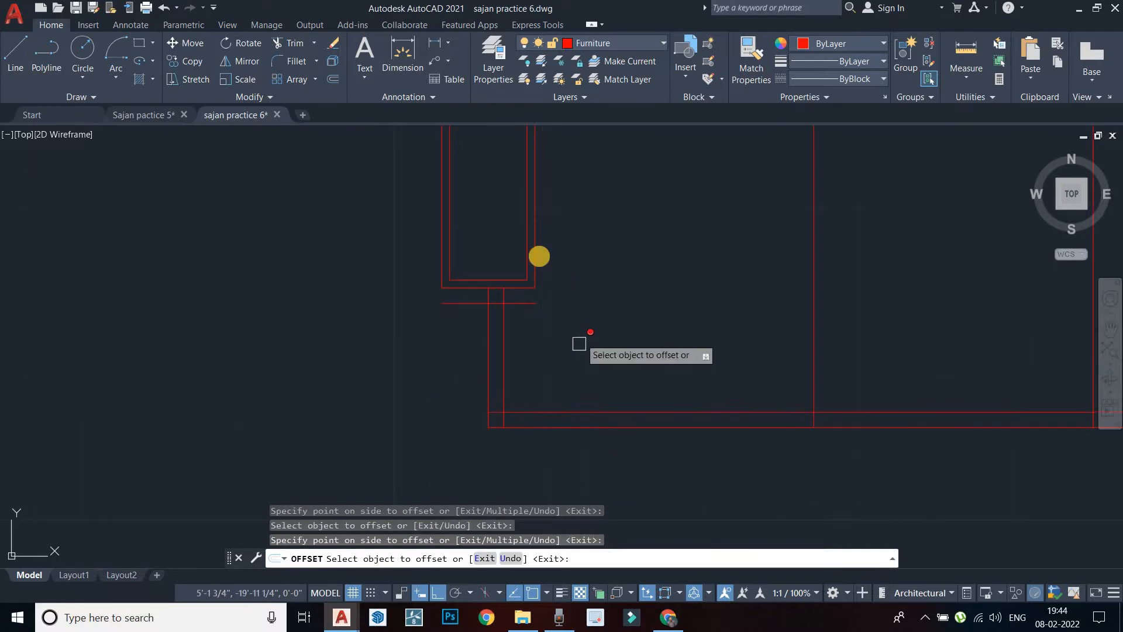
{"action": "scroll", "coordinate": [575, 263], "scroll_direction": "down", "scroll_amount": 2}
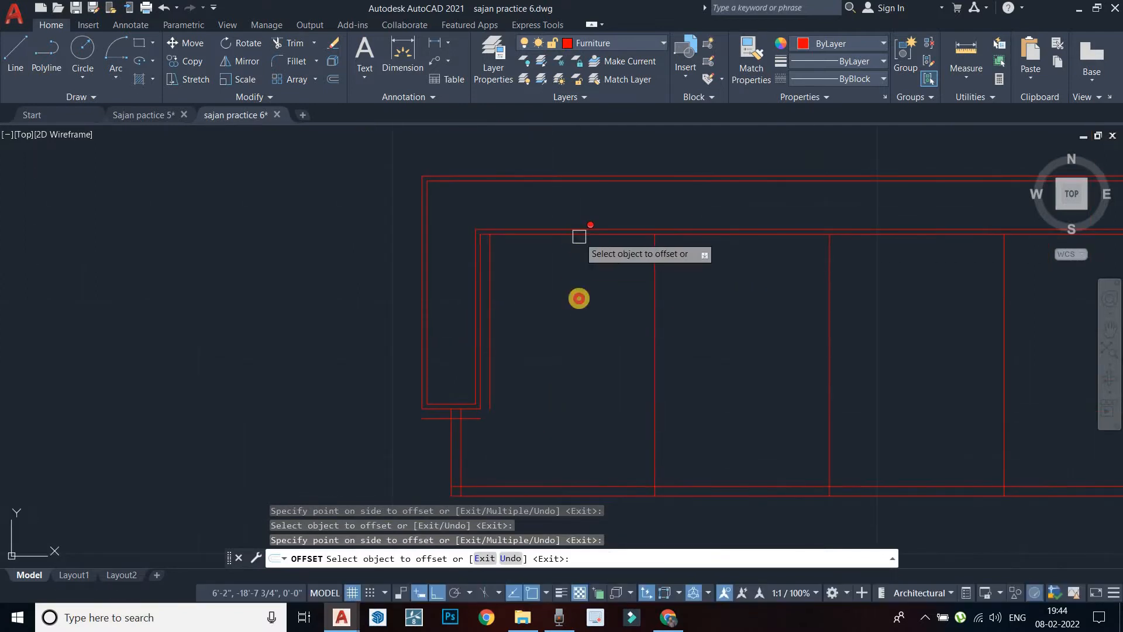
{"action": "scroll", "coordinate": [653, 326], "scroll_direction": "down", "scroll_amount": 4}
{"action": "scroll", "coordinate": [663, 321], "scroll_direction": "up", "scroll_amount": 6}
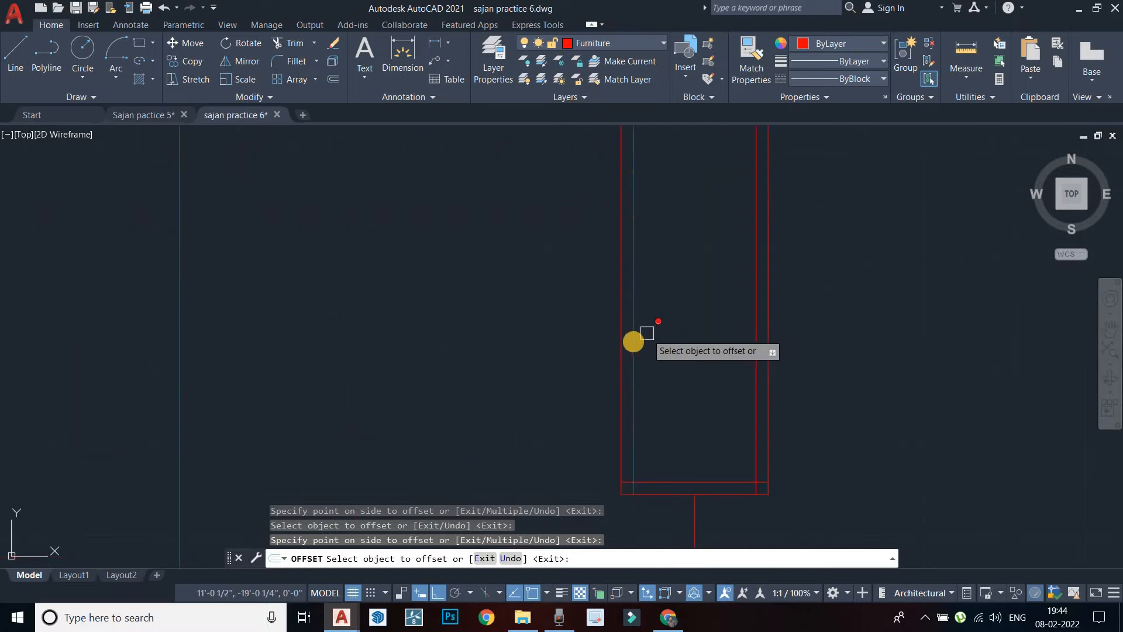
{"action": "mouse_move", "coordinate": [564, 345]}
{"action": "middle_mouse_down"}
{"action": "mouse_move", "coordinate": [710, 364]}
{"action": "mouse_move", "coordinate": [722, 351]}
{"action": "middle_mouse_up"}
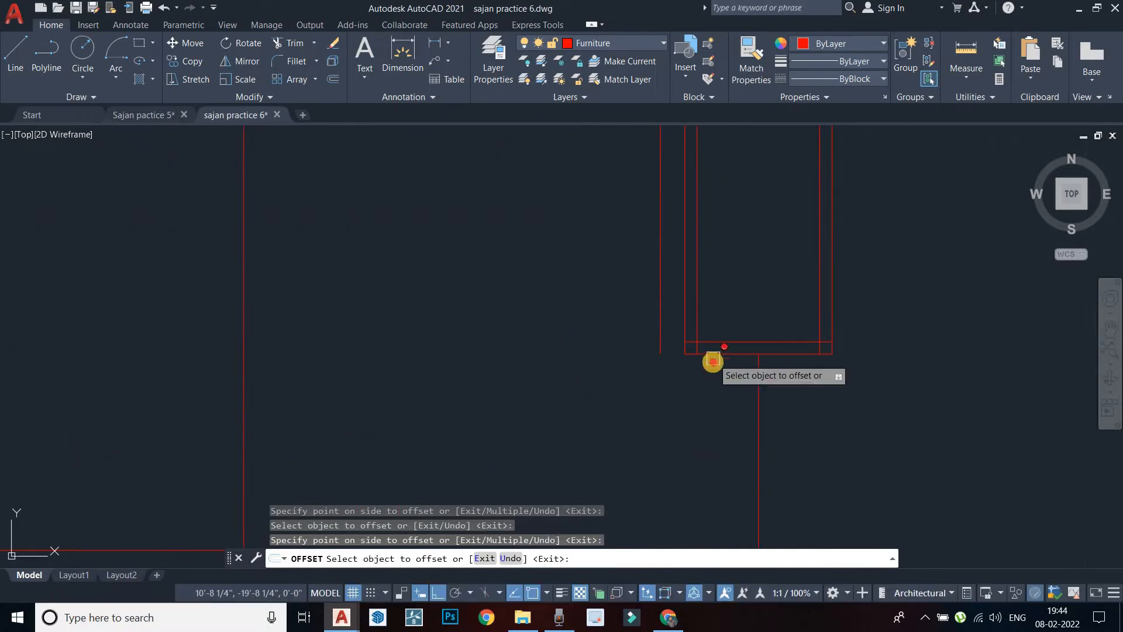
{"action": "middle_click_drag", "start_coordinate": [703, 416], "coordinate": [734, 327]}
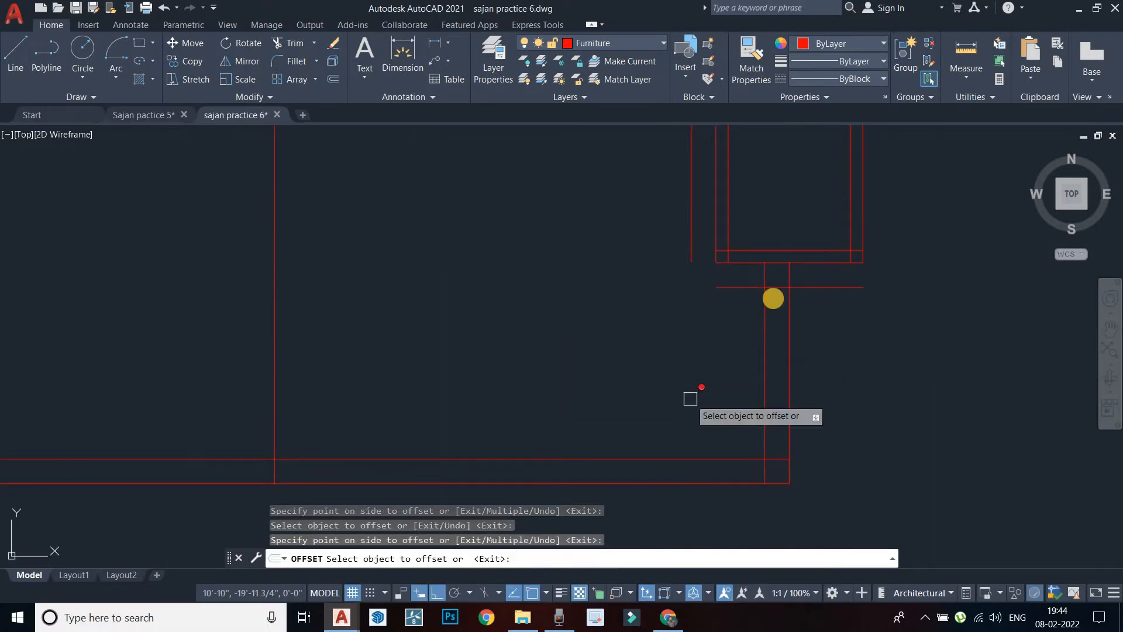
{"action": "key", "text": "Escape"}
Chamfer the right arm's new offset lines into a sharp corner with CHAM
{"action": "type", "text": "ch"}
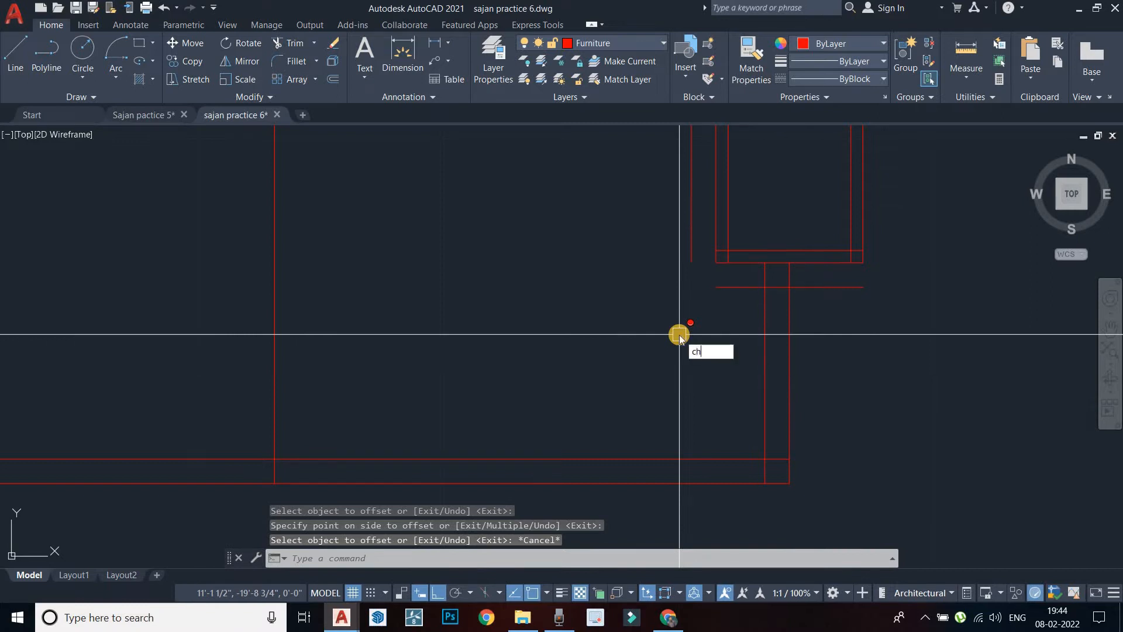
{"action": "type", "text": "am"}
{"action": "key", "text": "Return"}
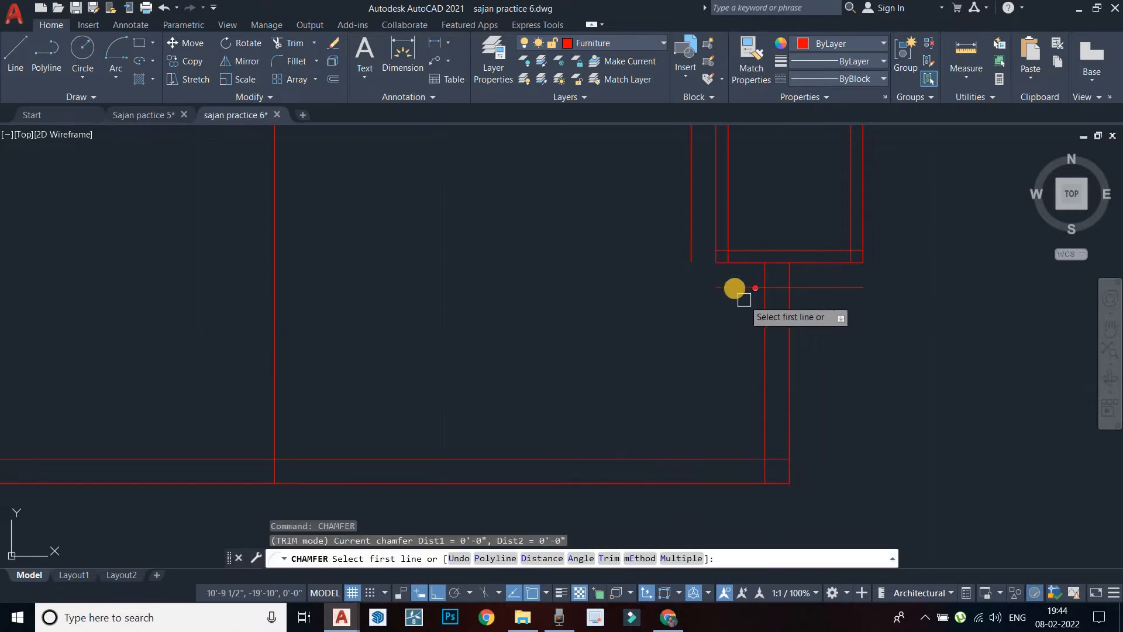
{"action": "left_click", "coordinate": [731, 287]}
{"action": "left_click", "coordinate": [692, 245]}
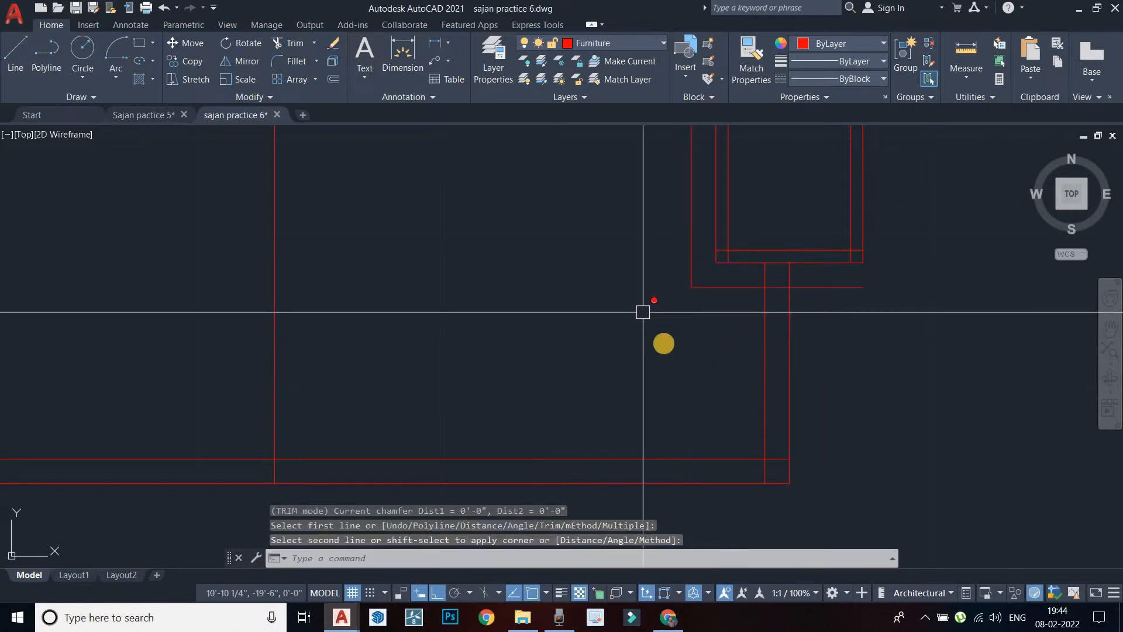
{"action": "scroll", "coordinate": [643, 312], "scroll_direction": "down", "scroll_amount": 3}
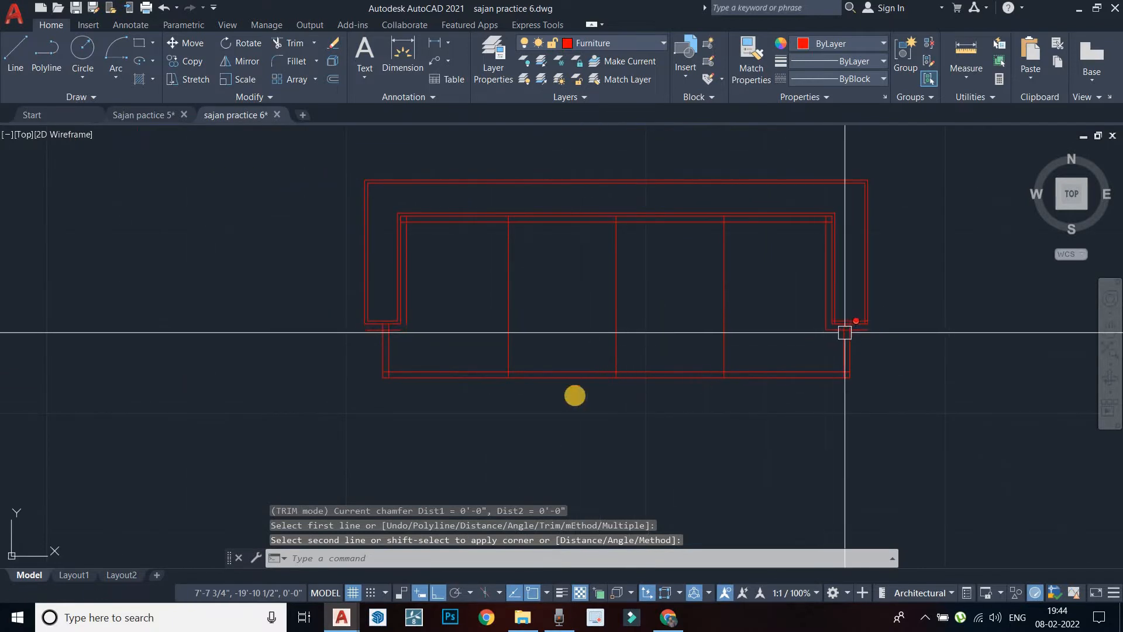
{"action": "middle_click_drag", "start_coordinate": [517, 396], "coordinate": [619, 390]}
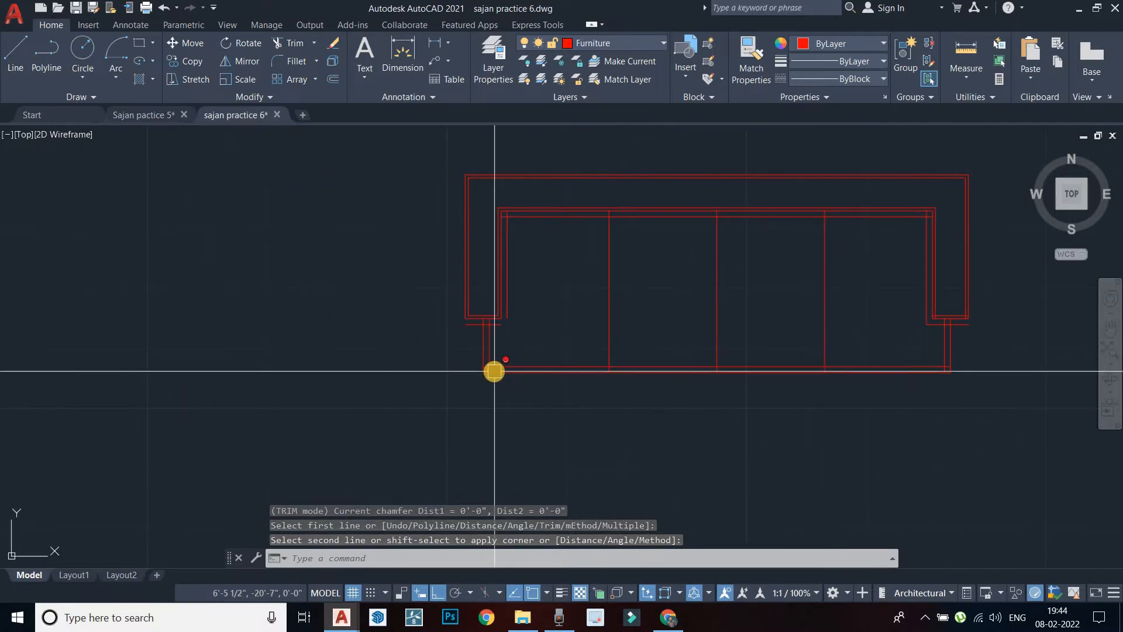
Repeat the chamfer to close the corner under the left arm
{"action": "key", "text": "Return"}
{"action": "scroll", "coordinate": [501, 323], "scroll_direction": "up", "scroll_amount": 3}
{"action": "left_click", "coordinate": [475, 323]}
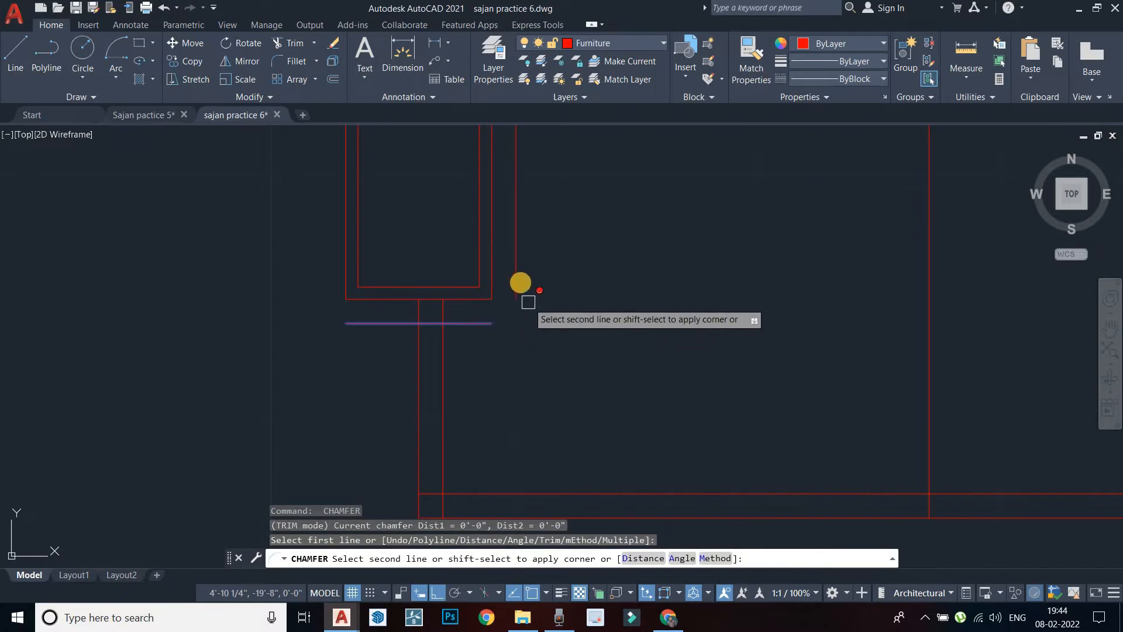
{"action": "left_click", "coordinate": [516, 276]}
{"action": "scroll", "coordinate": [546, 379], "scroll_direction": "down", "scroll_amount": 2}
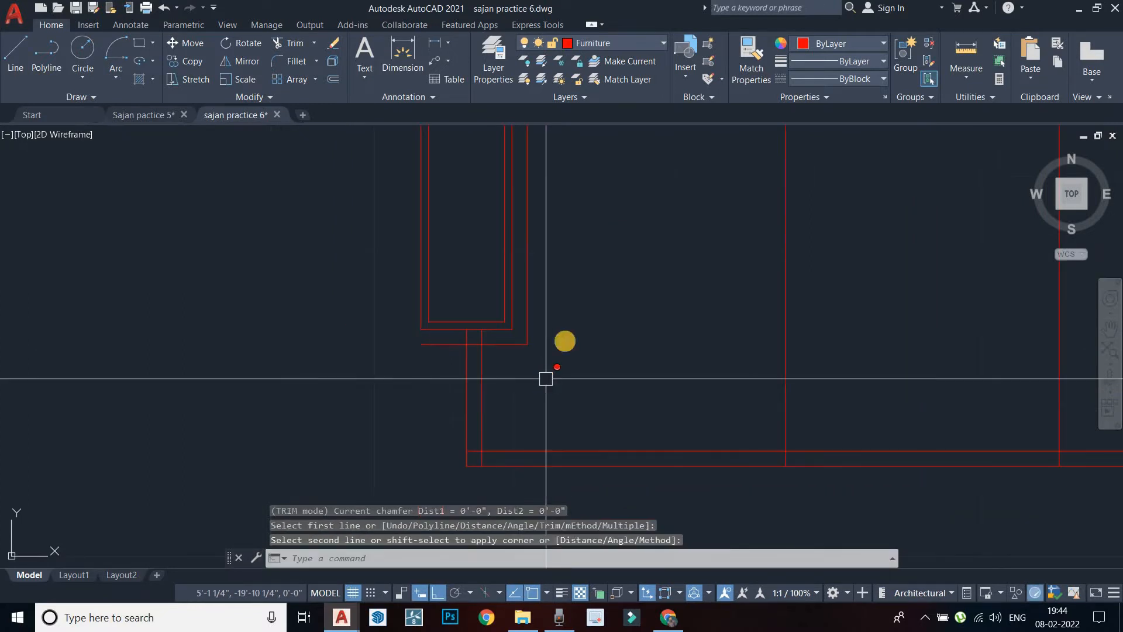
{"action": "key", "text": "Escape"}
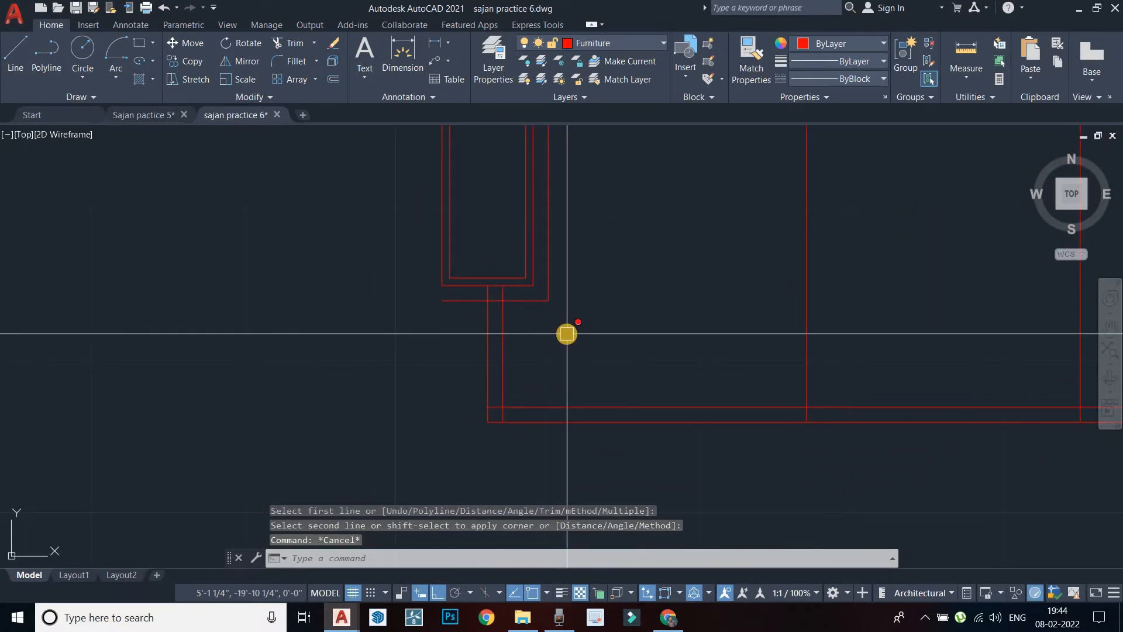
Start TRIM and remove the extra corner segment along the sofa's bottom rail
{"action": "key", "text": "Return"}
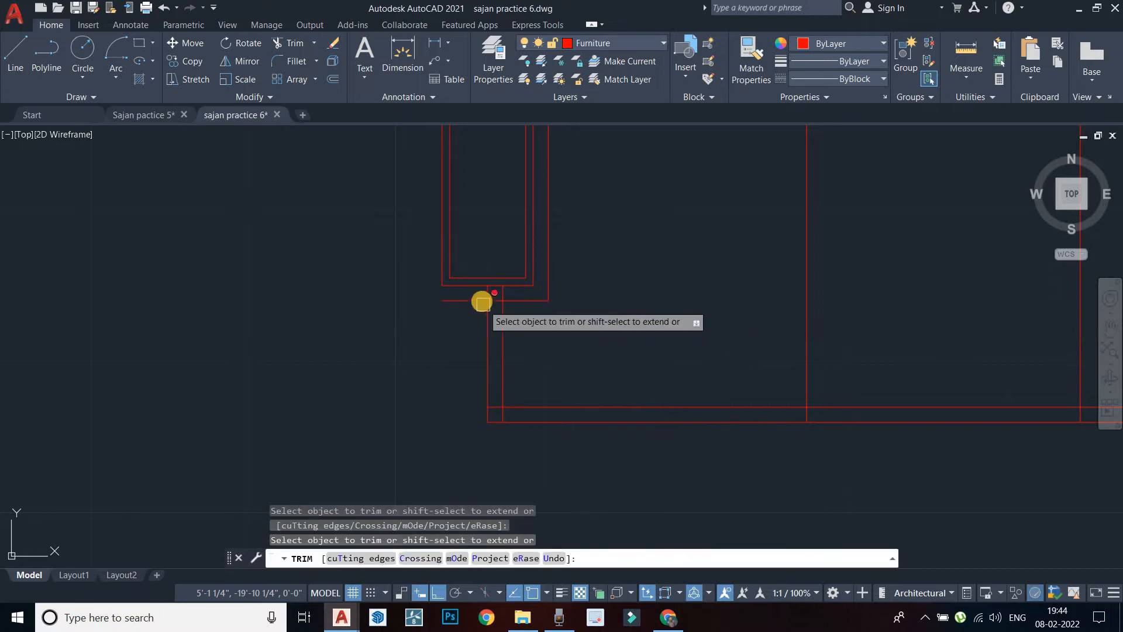
{"action": "scroll", "coordinate": [486, 303], "scroll_direction": "up", "scroll_amount": 5}
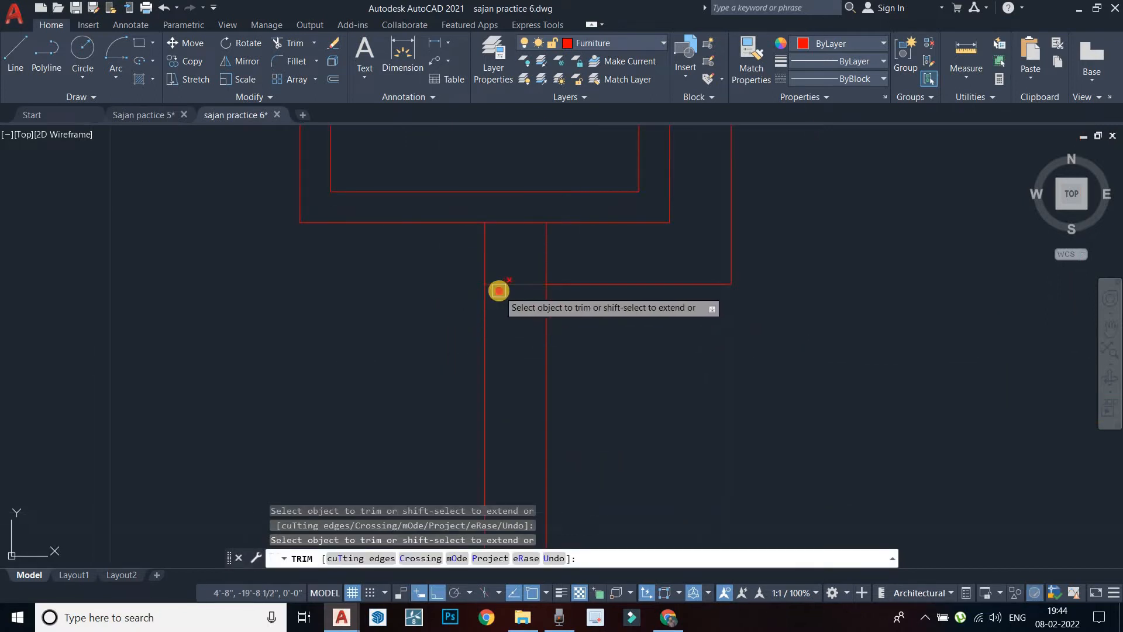
{"action": "scroll", "coordinate": [509, 381], "scroll_direction": "down", "scroll_amount": 4}
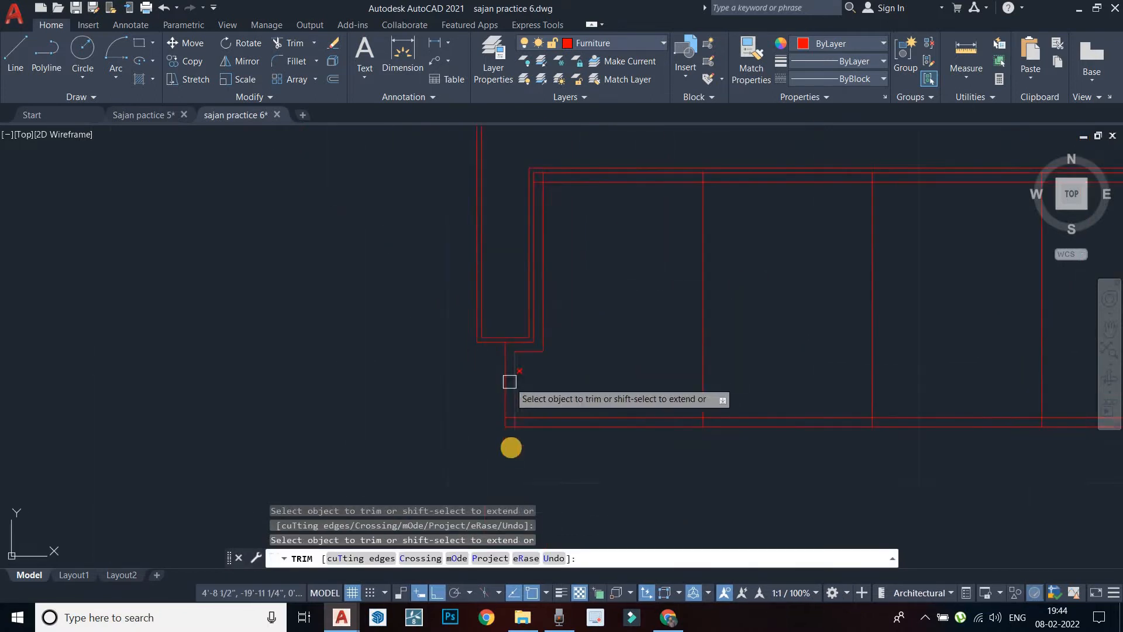
{"action": "scroll", "coordinate": [534, 210], "scroll_direction": "up", "scroll_amount": 3}
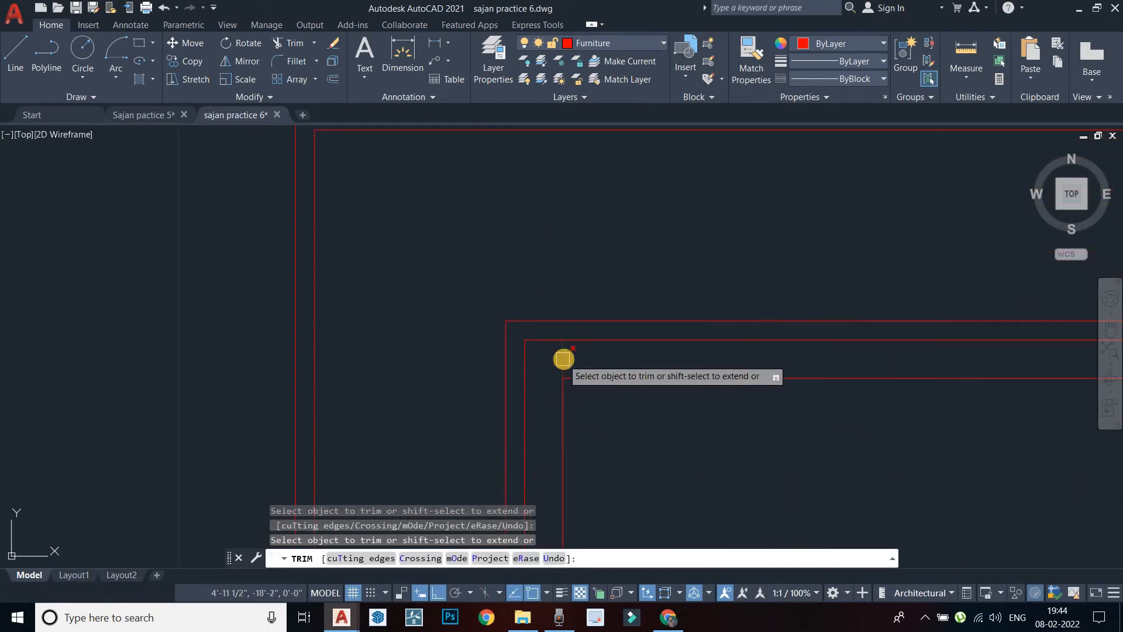
{"action": "scroll", "coordinate": [451, 284], "scroll_direction": "down", "scroll_amount": 5}
{"action": "scroll", "coordinate": [490, 420], "scroll_direction": "up", "scroll_amount": 6}
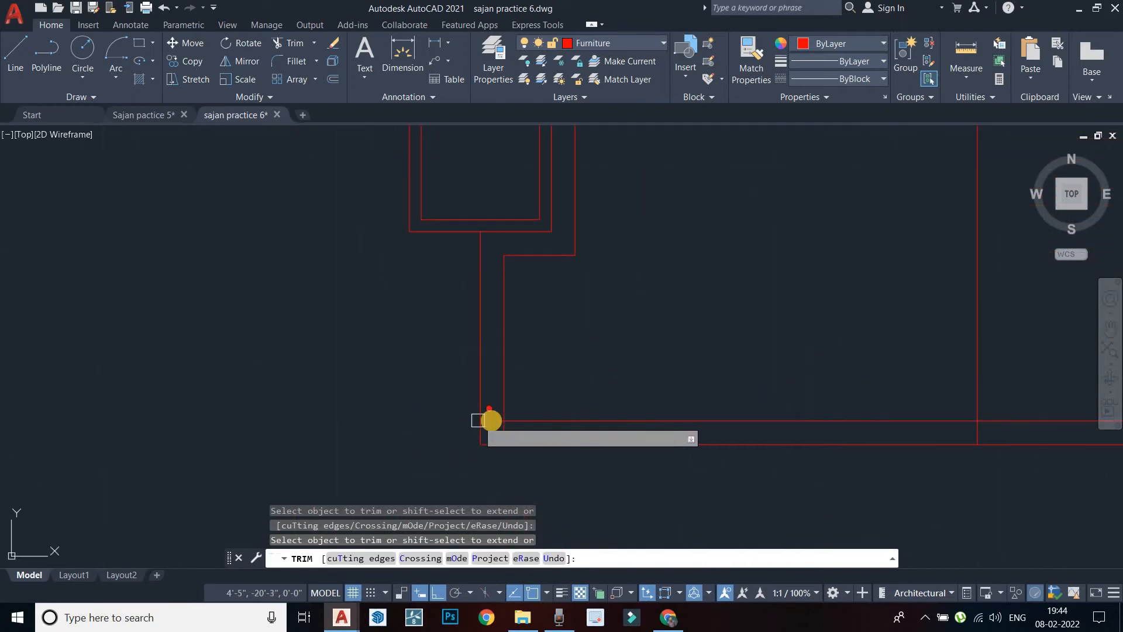
{"action": "scroll", "coordinate": [491, 422], "scroll_direction": "up", "scroll_amount": 3}
{"action": "scroll", "coordinate": [547, 400], "scroll_direction": "down", "scroll_amount": 6}
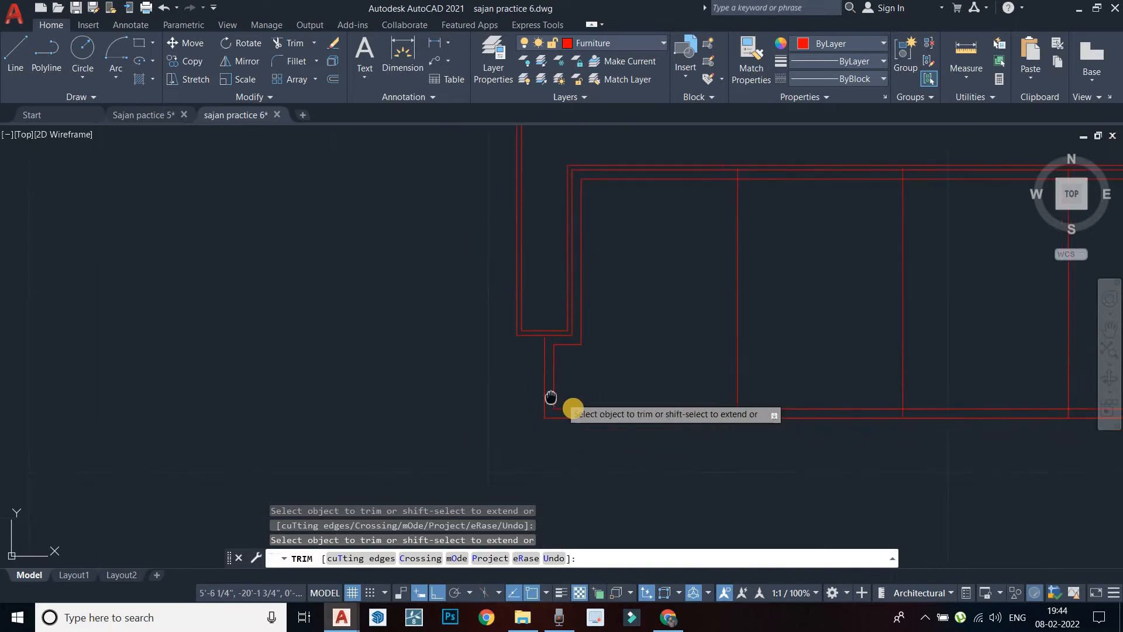
{"action": "scroll", "coordinate": [743, 425], "scroll_direction": "down", "scroll_amount": 2}
{"action": "mouse_move", "coordinate": [743, 426]}
{"action": "middle_mouse_down"}
{"action": "mouse_move", "coordinate": [585, 423]}
{"action": "mouse_move", "coordinate": [550, 403]}
{"action": "mouse_move", "coordinate": [669, 421]}
{"action": "middle_mouse_up"}
{"action": "scroll", "coordinate": [670, 422], "scroll_direction": "up", "scroll_amount": 5}
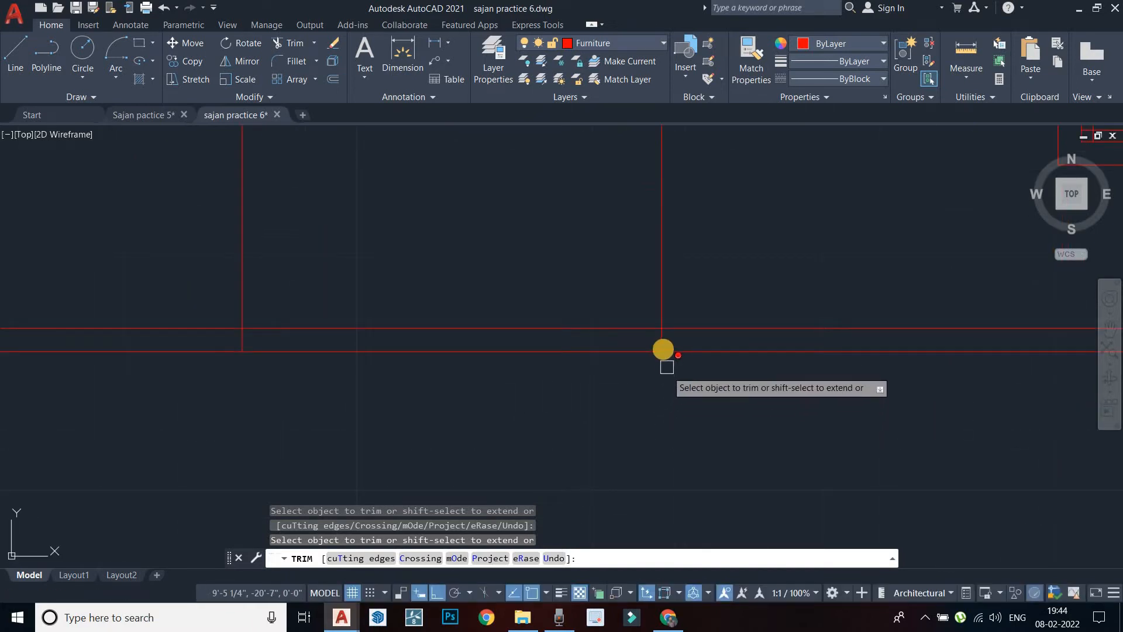
{"action": "mouse_move", "coordinate": [708, 341]}
{"action": "middle_mouse_down"}
{"action": "mouse_move", "coordinate": [619, 401]}
{"action": "mouse_move", "coordinate": [719, 413]}
{"action": "mouse_move", "coordinate": [564, 399]}
{"action": "middle_mouse_up"}
{"action": "scroll", "coordinate": [787, 386], "scroll_direction": "down", "scroll_amount": 3}
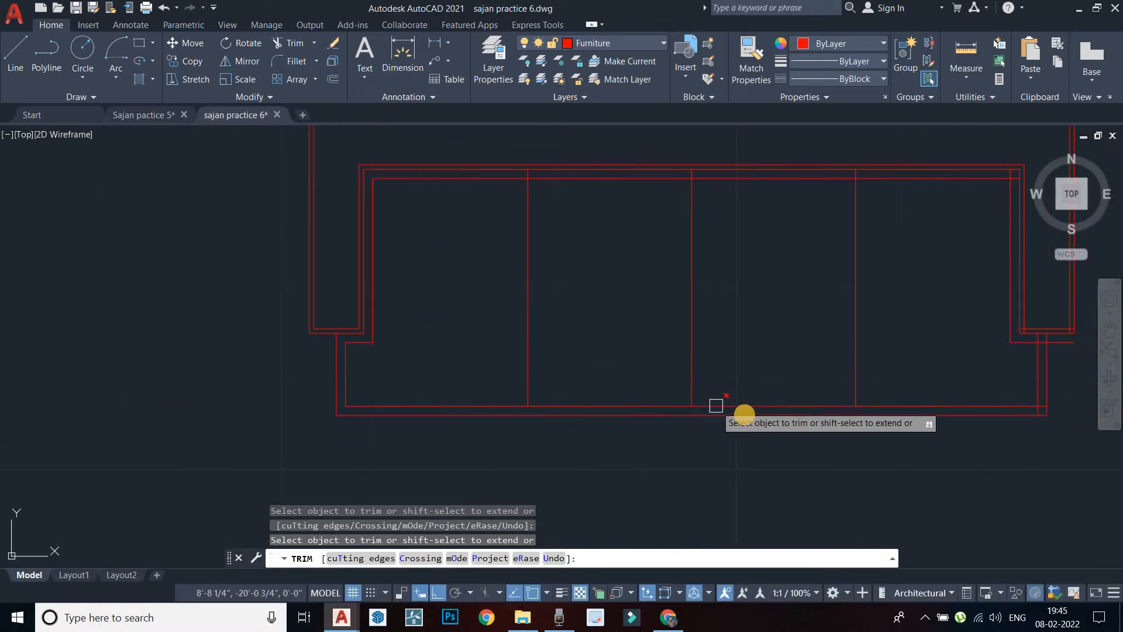
{"action": "scroll", "coordinate": [768, 401], "scroll_direction": "down", "scroll_amount": 3}
{"action": "scroll", "coordinate": [559, 357], "scroll_direction": "up", "scroll_amount": 6}
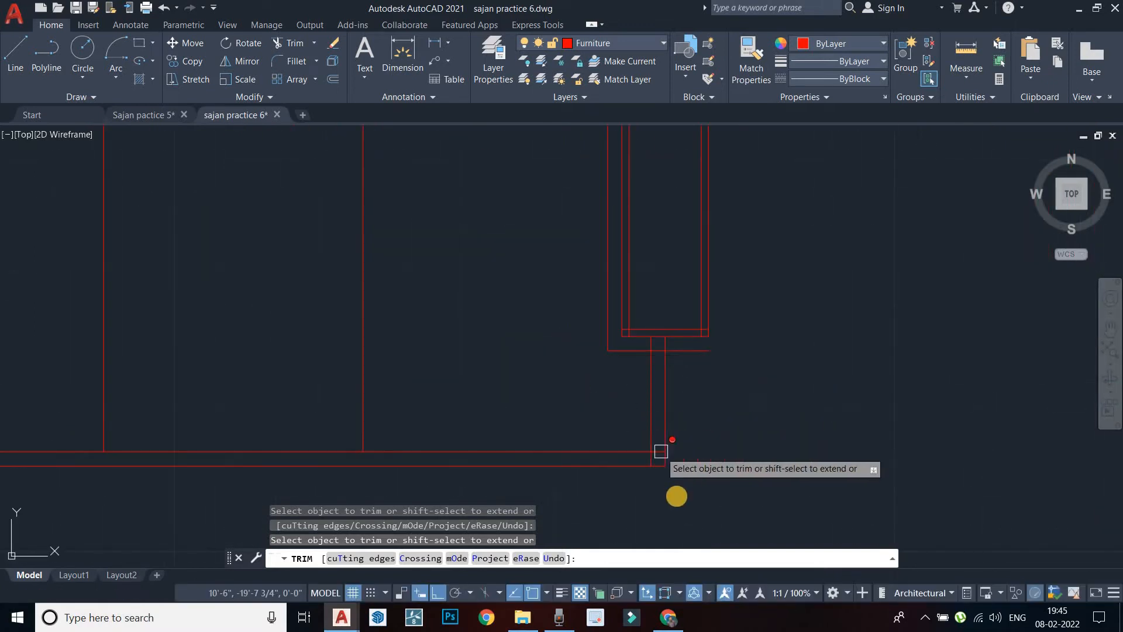
{"action": "scroll", "coordinate": [678, 492], "scroll_direction": "up", "scroll_amount": 6}
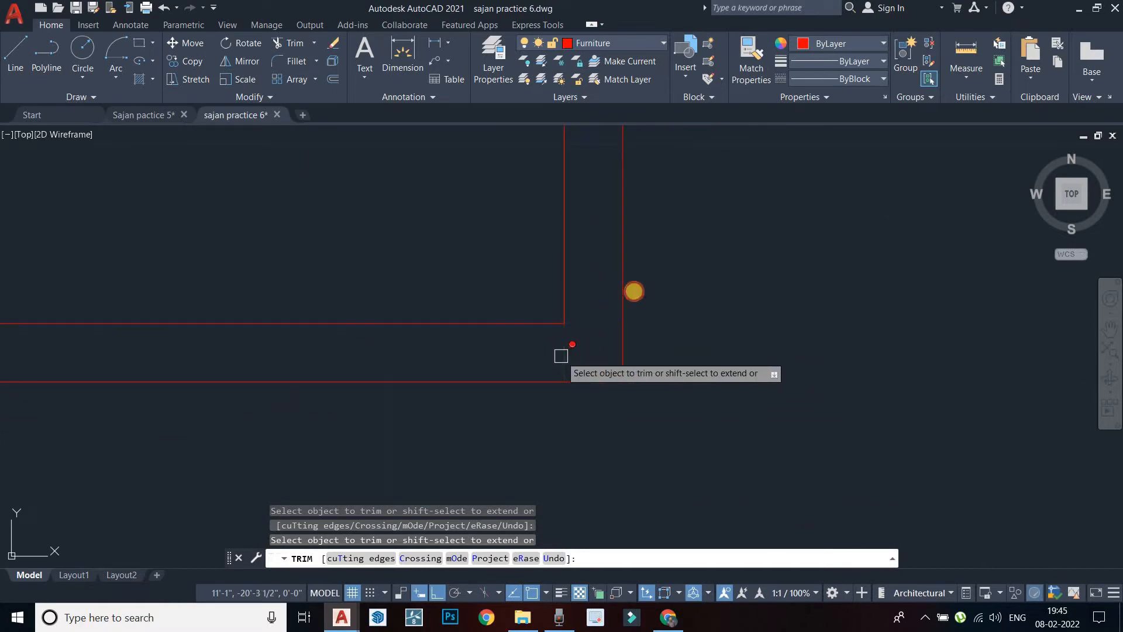
{"action": "left_click", "coordinate": [561, 355]}
Trim the leftover stubs at the sofa's lower-left and lower-right corners
{"action": "scroll", "coordinate": [634, 291], "scroll_direction": "down", "scroll_amount": 6}
{"action": "middle_click_drag", "start_coordinate": [662, 379], "coordinate": [706, 484]}
{"action": "scroll", "coordinate": [630, 306], "scroll_direction": "up", "scroll_amount": 4}
{"action": "scroll", "coordinate": [664, 233], "scroll_direction": "up", "scroll_amount": 6}
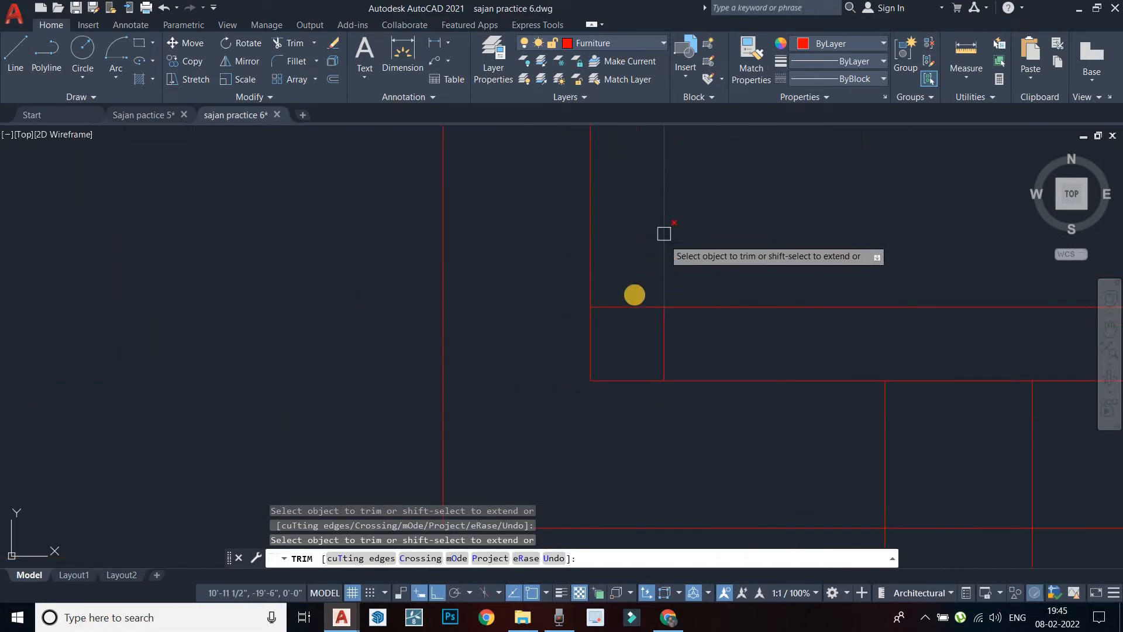
{"action": "left_click", "coordinate": [632, 306]}
{"action": "scroll", "coordinate": [601, 333], "scroll_direction": "down", "scroll_amount": 8}
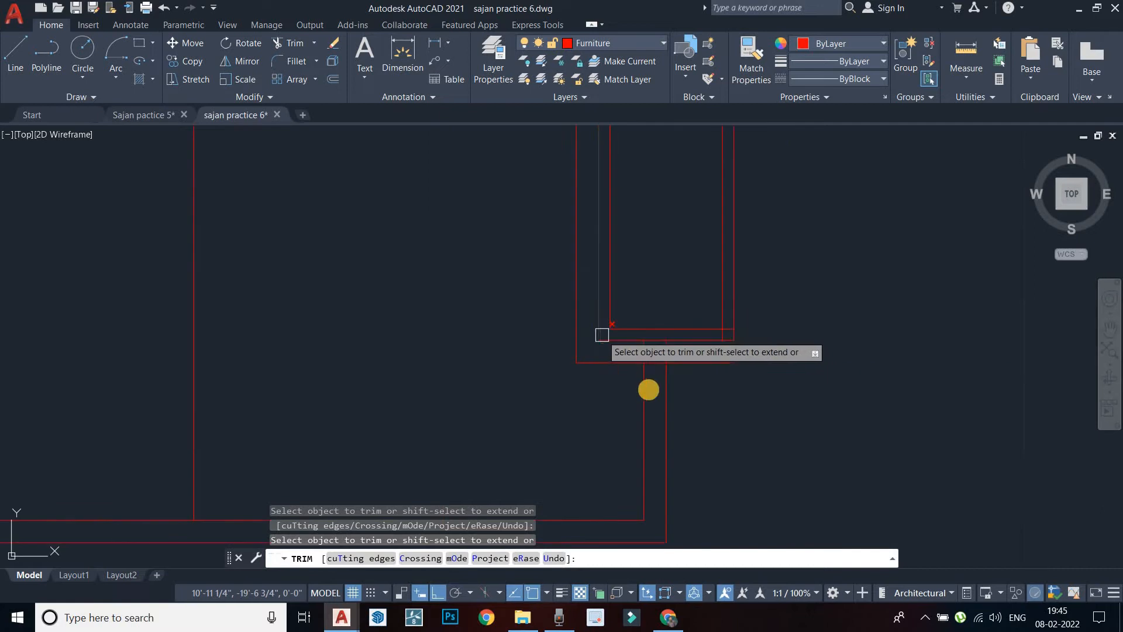
{"action": "middle_click_drag", "start_coordinate": [602, 334], "coordinate": [637, 377]}
{"action": "scroll", "coordinate": [779, 357], "scroll_direction": "up", "scroll_amount": 6}
{"action": "left_click", "coordinate": [708, 415]}
{"action": "key", "text": "Return"}
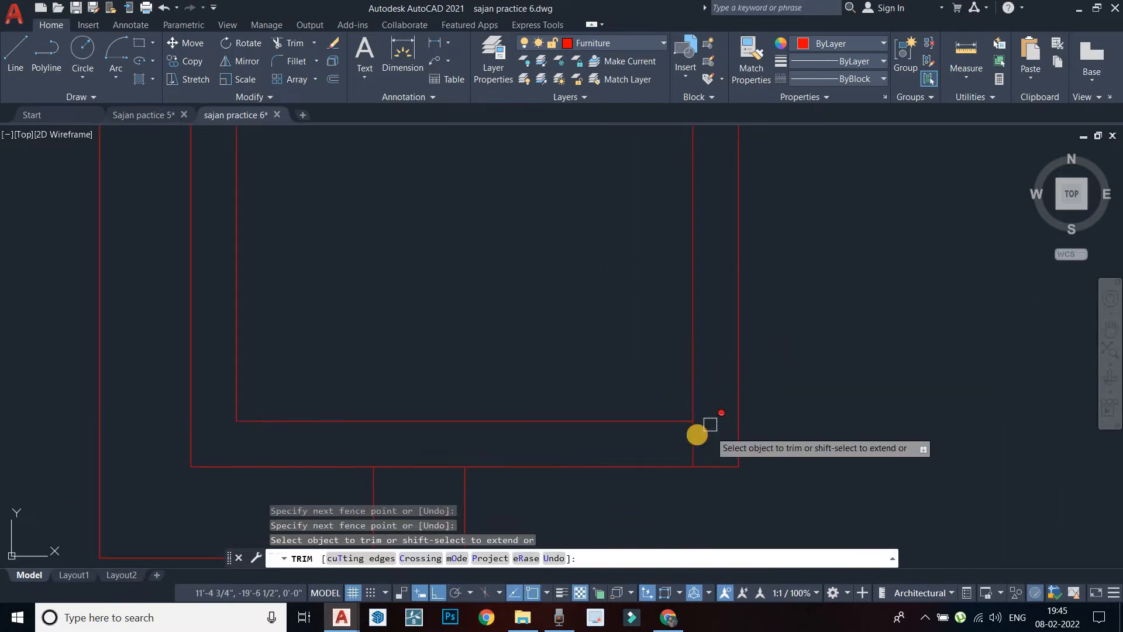
Trim the vertical stub and the inner horizontal and vertical stubs at the next corners
{"action": "scroll", "coordinate": [634, 305], "scroll_direction": "down", "scroll_amount": 6}
{"action": "middle_click_drag", "start_coordinate": [634, 305], "coordinate": [690, 297]}
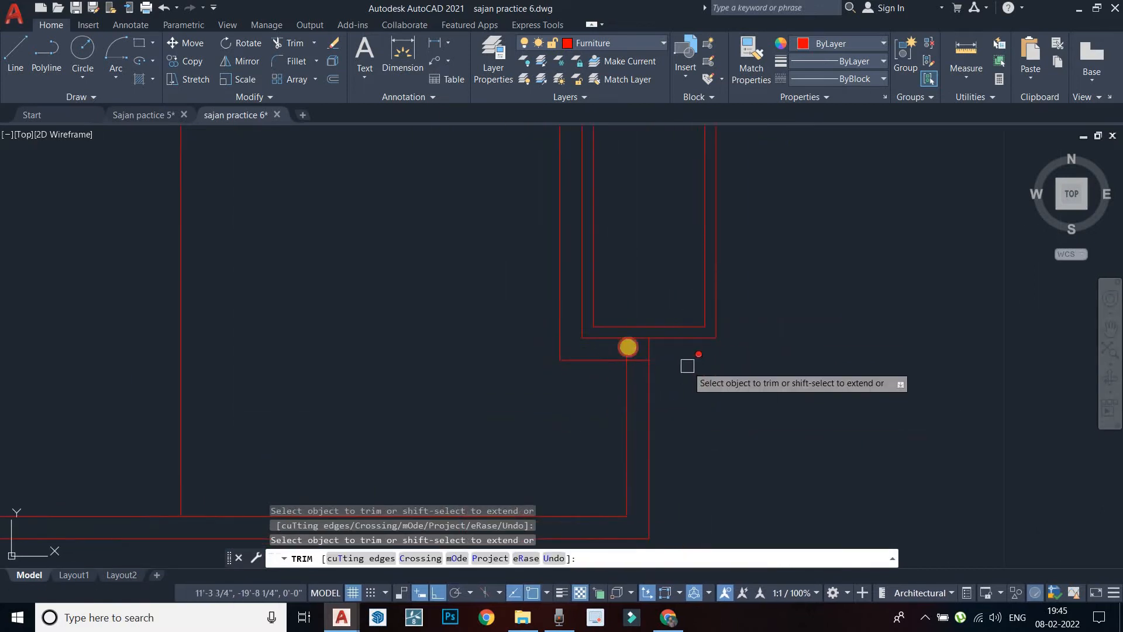
{"action": "scroll", "coordinate": [688, 366], "scroll_direction": "down", "scroll_amount": 5}
{"action": "scroll", "coordinate": [656, 386], "scroll_direction": "up", "scroll_amount": 6}
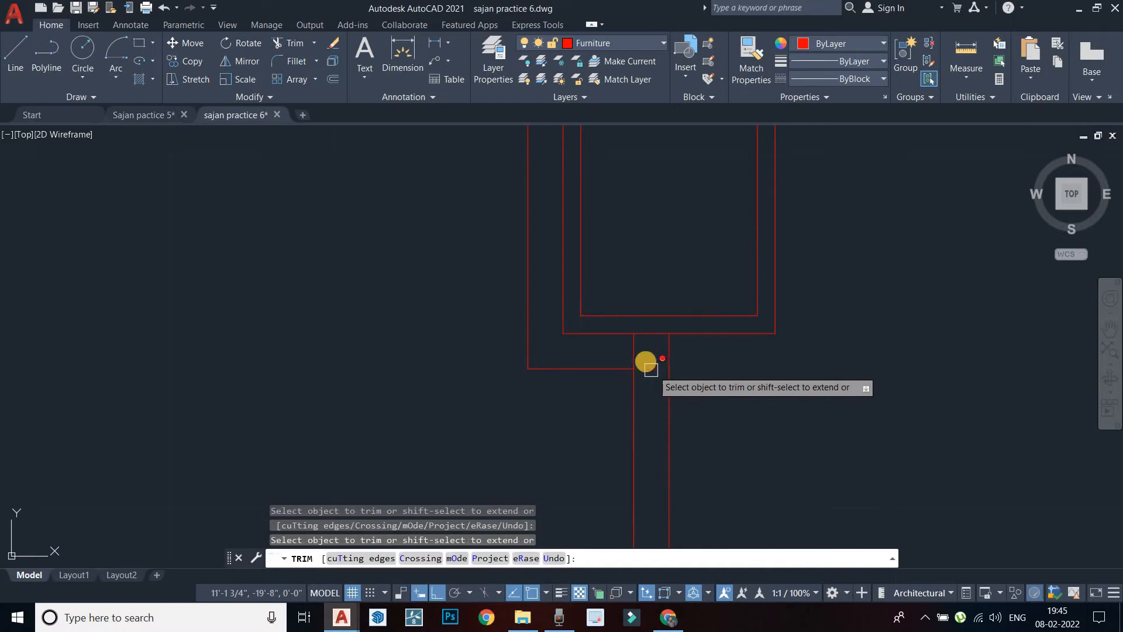
{"action": "left_click", "coordinate": [641, 353]}
{"action": "left_click", "coordinate": [604, 352]}
{"action": "scroll", "coordinate": [577, 343], "scroll_direction": "down", "scroll_amount": 4}
{"action": "middle_click_drag", "start_coordinate": [577, 343], "coordinate": [639, 421]}
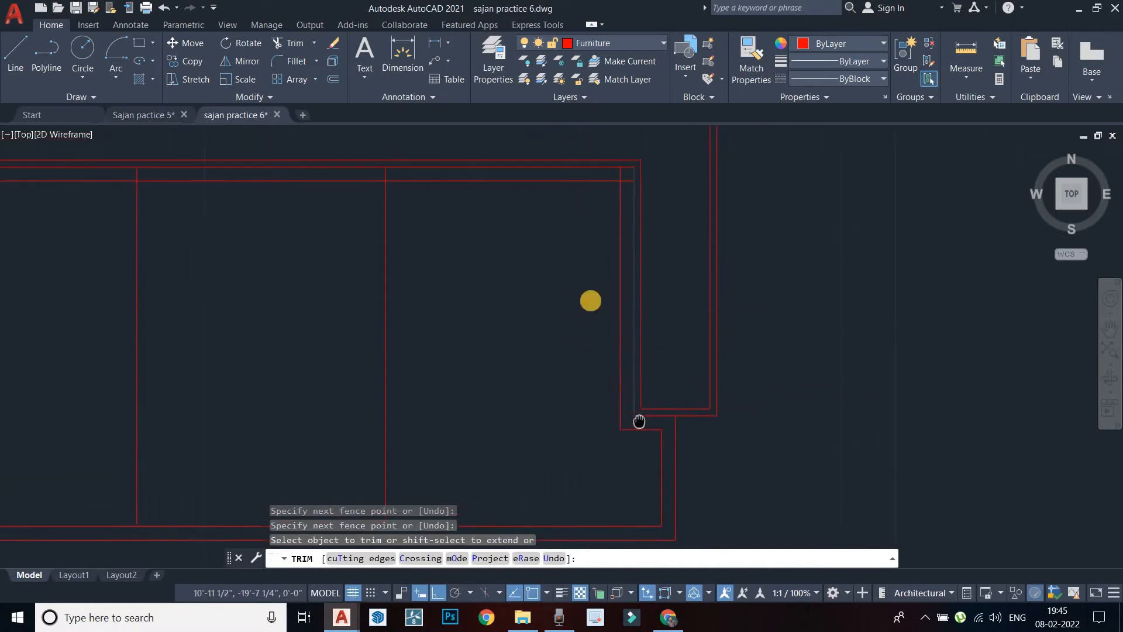
{"action": "scroll", "coordinate": [641, 150], "scroll_direction": "up", "scroll_amount": 6}
{"action": "left_click", "coordinate": [595, 286]}
{"action": "left_click", "coordinate": [562, 260]}
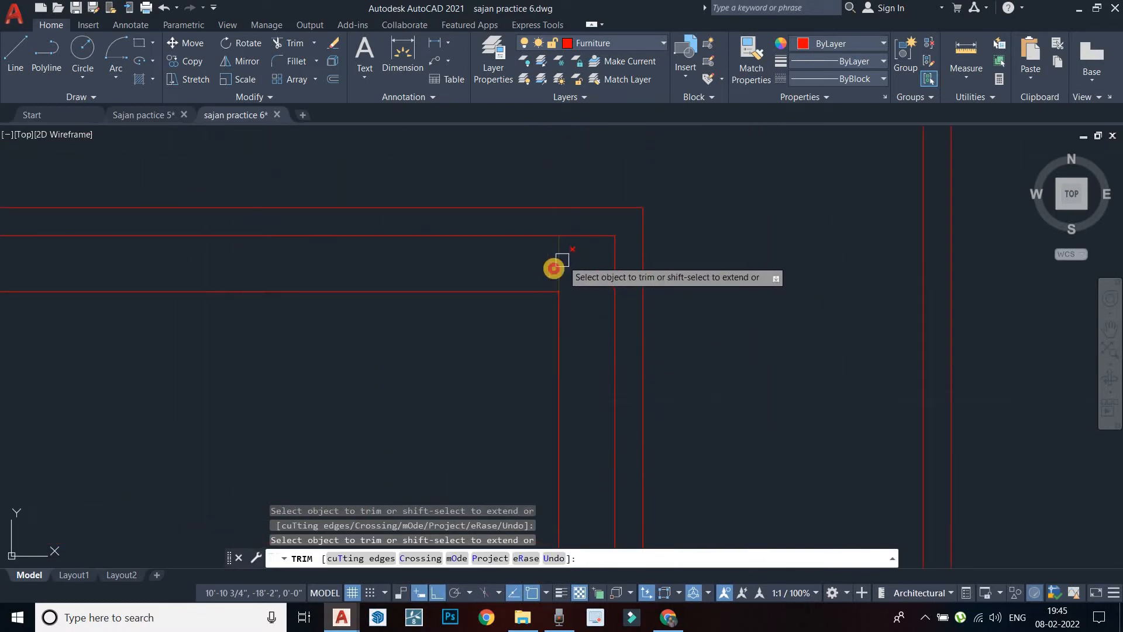
Trim the middle cushion divider's stub at the top edge and recentre the sofa
{"action": "scroll", "coordinate": [517, 275], "scroll_direction": "down", "scroll_amount": 6}
{"action": "middle_click_drag", "start_coordinate": [515, 275], "coordinate": [620, 266]}
{"action": "middle_click_drag", "start_coordinate": [486, 298], "coordinate": [717, 226]}
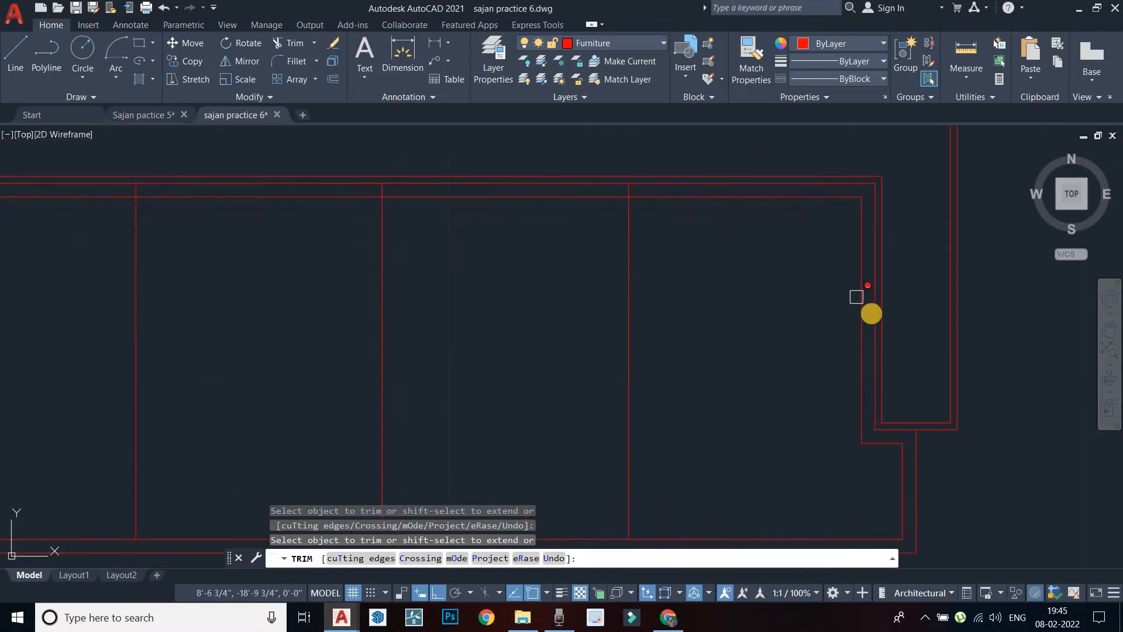
{"action": "mouse_move", "coordinate": [563, 277]}
{"action": "middle_mouse_down"}
{"action": "mouse_move", "coordinate": [640, 291]}
{"action": "mouse_move", "coordinate": [667, 279]}
{"action": "mouse_move", "coordinate": [677, 254]}
{"action": "middle_mouse_up"}
{"action": "scroll", "coordinate": [639, 291], "scroll_direction": "down", "scroll_amount": 4}
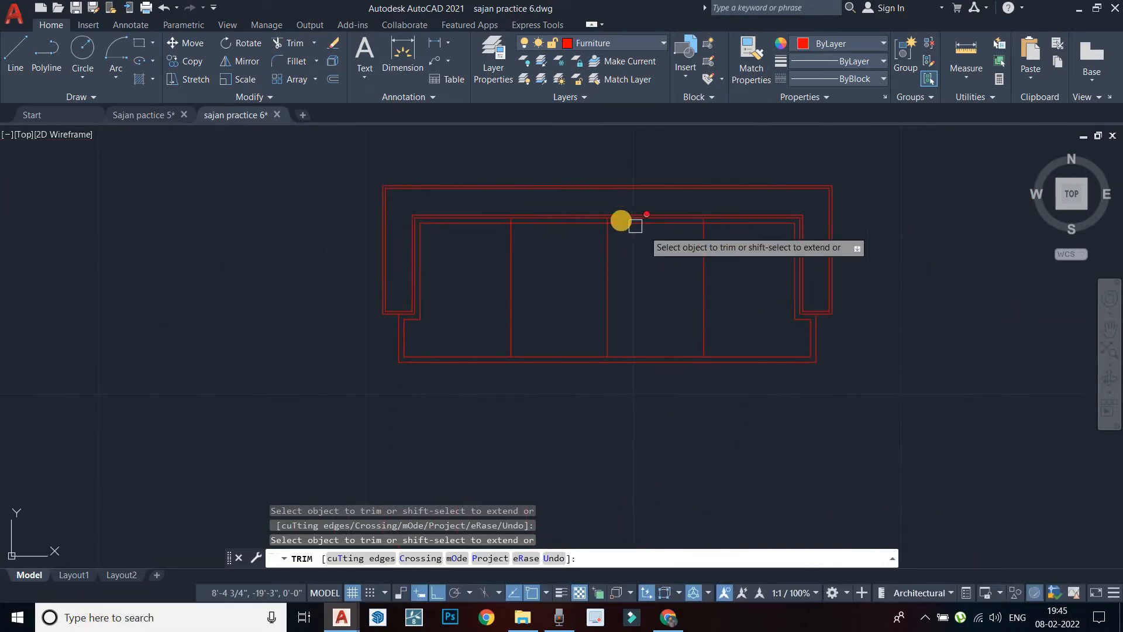
{"action": "scroll", "coordinate": [623, 222], "scroll_direction": "up", "scroll_amount": 6}
{"action": "left_click", "coordinate": [551, 218]}
{"action": "middle_click_drag", "start_coordinate": [413, 238], "coordinate": [813, 255]}
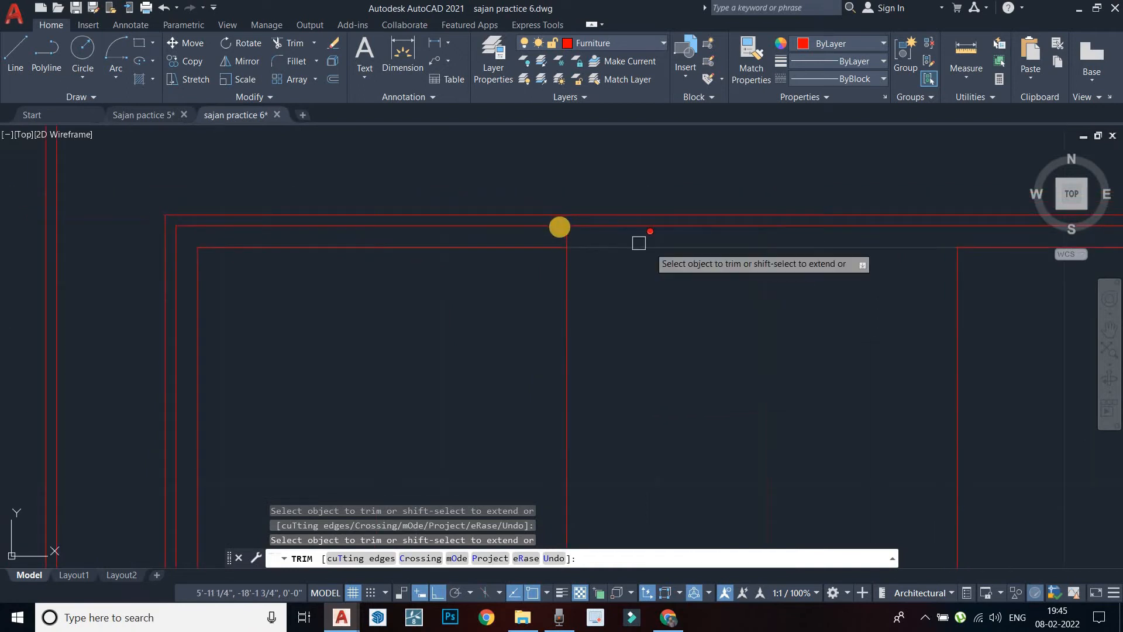
{"action": "scroll", "coordinate": [564, 228], "scroll_direction": "up", "scroll_amount": 4}
{"action": "scroll", "coordinate": [567, 242], "scroll_direction": "down", "scroll_amount": 5}
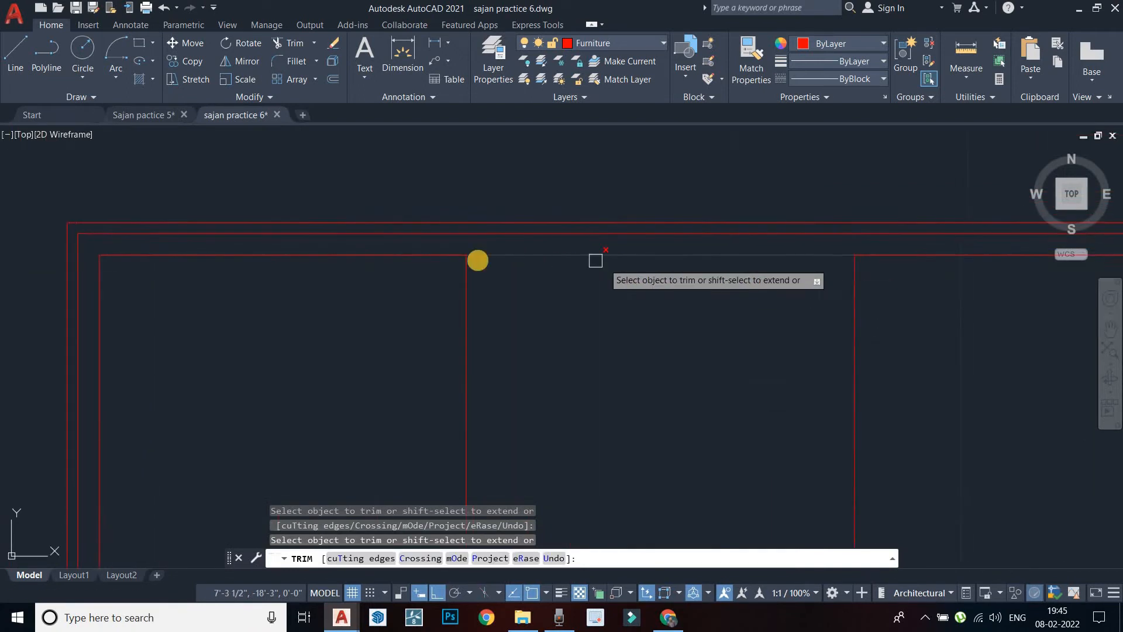
{"action": "scroll", "coordinate": [822, 250], "scroll_direction": "down", "scroll_amount": 4}
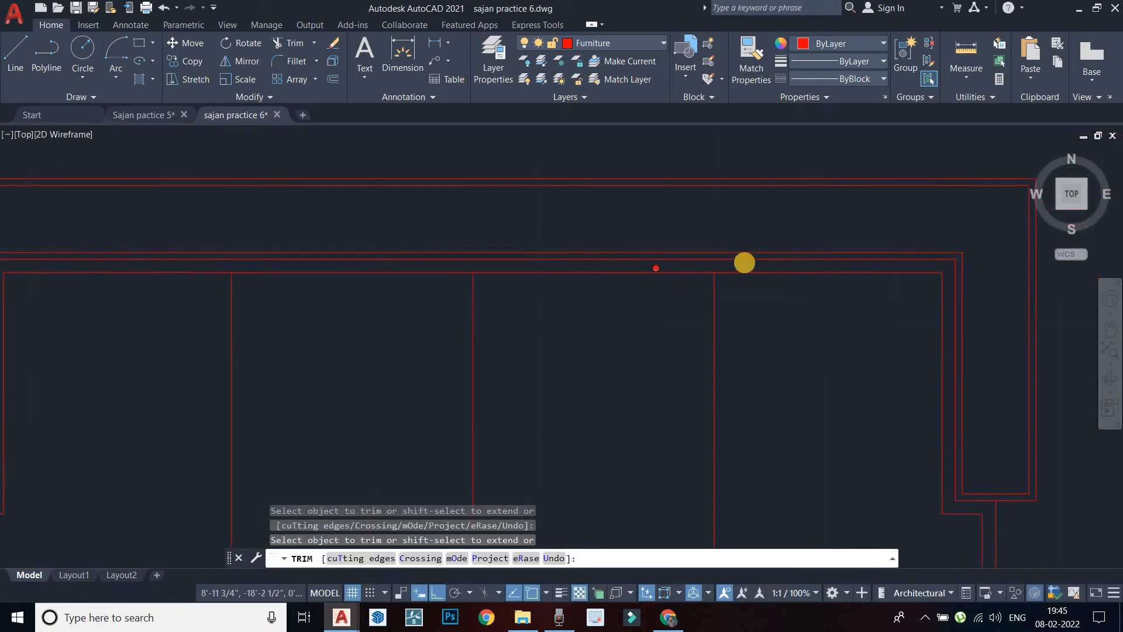
{"action": "middle_click_drag", "start_coordinate": [614, 299], "coordinate": [652, 258]}
Offset the first two cushion dividers 0.5" to their left
{"action": "key", "text": "Escape"}
{"action": "type", "text": "o"}
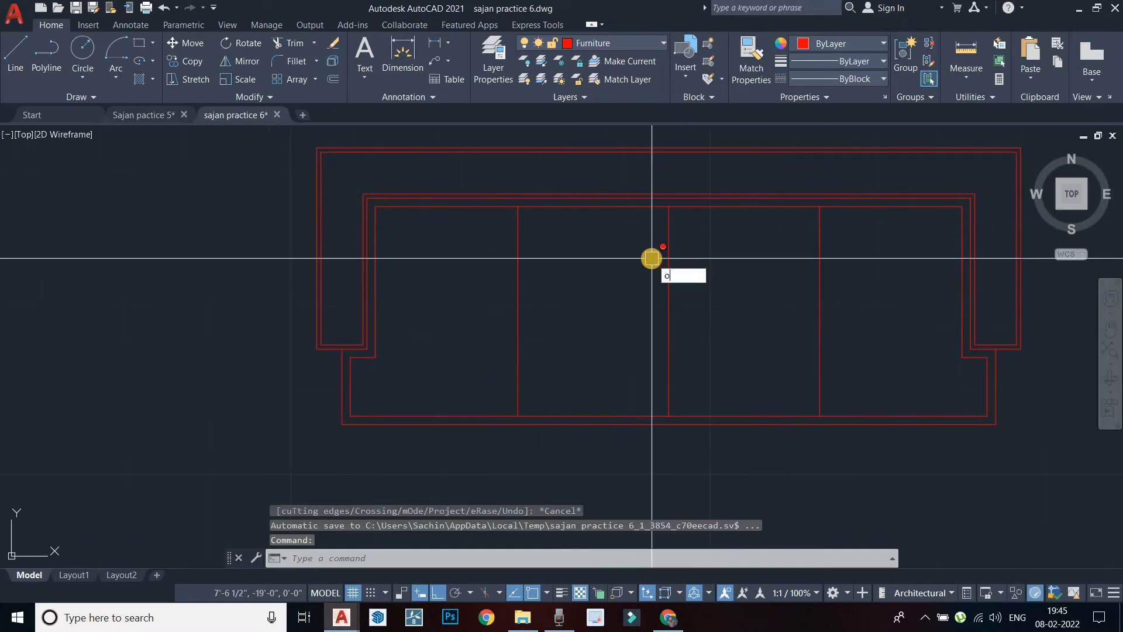
{"action": "key", "text": "Return"}
{"action": "type", "text": "0.5\""}
{"action": "key", "text": "Return"}
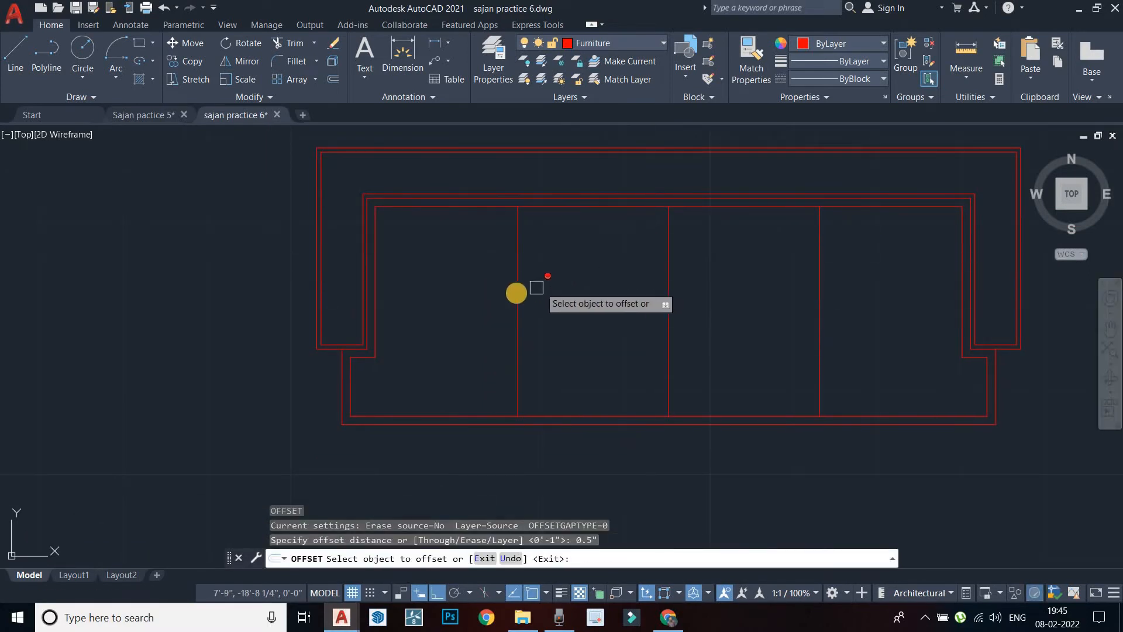
{"action": "left_click", "coordinate": [517, 293]}
{"action": "left_click", "coordinate": [476, 304]}
{"action": "scroll", "coordinate": [507, 307], "scroll_direction": "up", "scroll_amount": 6}
{"action": "scroll", "coordinate": [476, 311], "scroll_direction": "down", "scroll_amount": 4}
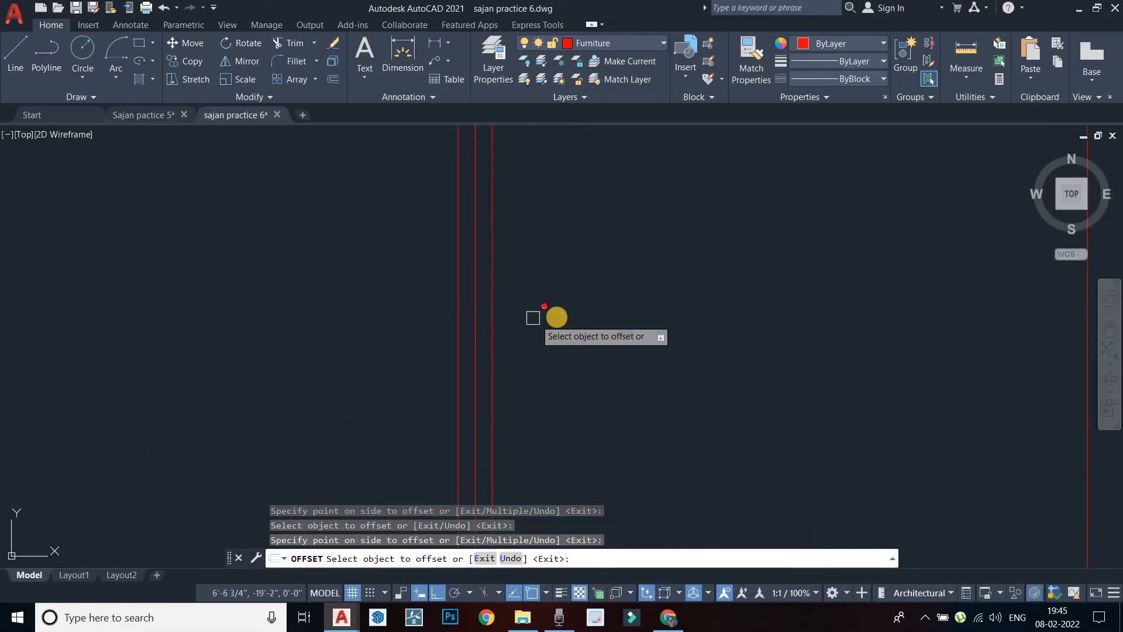
{"action": "left_click", "coordinate": [755, 310]}
{"action": "left_click", "coordinate": [693, 316]}
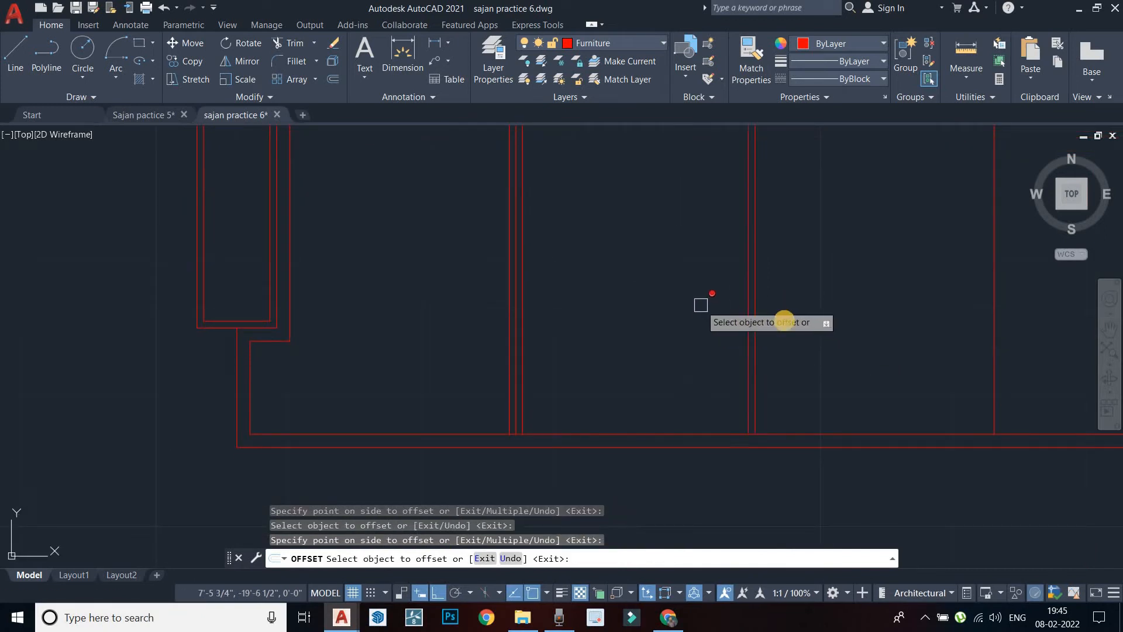
Offset the remaining vertical divider 0.5" to its left and end the offset
{"action": "scroll", "coordinate": [718, 307], "scroll_direction": "up", "scroll_amount": 4}
{"action": "left_click", "coordinate": [811, 325]}
{"action": "scroll", "coordinate": [811, 326], "scroll_direction": "down", "scroll_amount": 5}
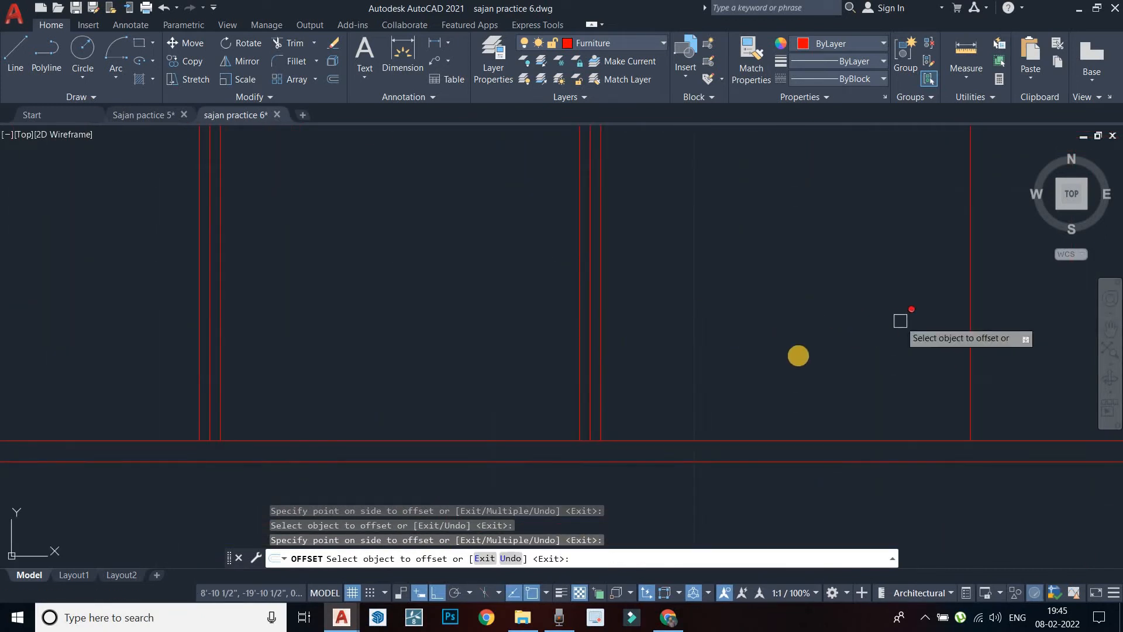
{"action": "left_click", "coordinate": [874, 332]}
{"action": "left_click", "coordinate": [841, 335]}
{"action": "scroll", "coordinate": [883, 334], "scroll_direction": "up", "scroll_amount": 4}
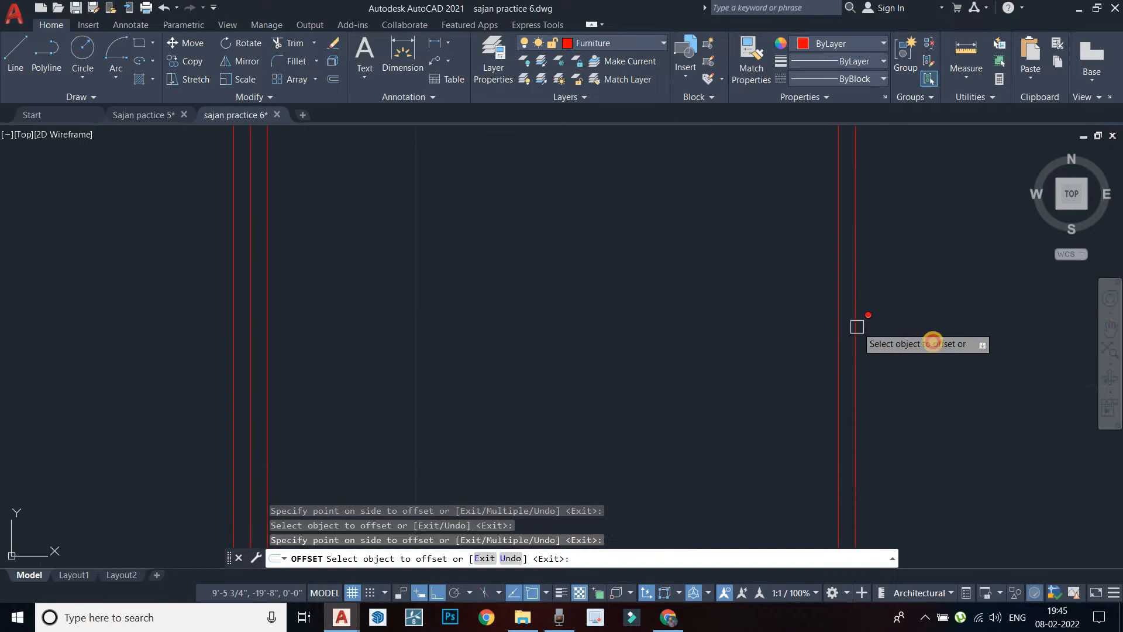
{"action": "scroll", "coordinate": [782, 354], "scroll_direction": "down", "scroll_amount": 6}
{"action": "middle_click_drag", "start_coordinate": [571, 392], "coordinate": [652, 394]}
{"action": "key", "text": "Escape"}
Clear pending commands and start FILLET at the sofa's lower-left corner
{"action": "scroll", "coordinate": [658, 394], "scroll_direction": "down", "scroll_amount": 2}
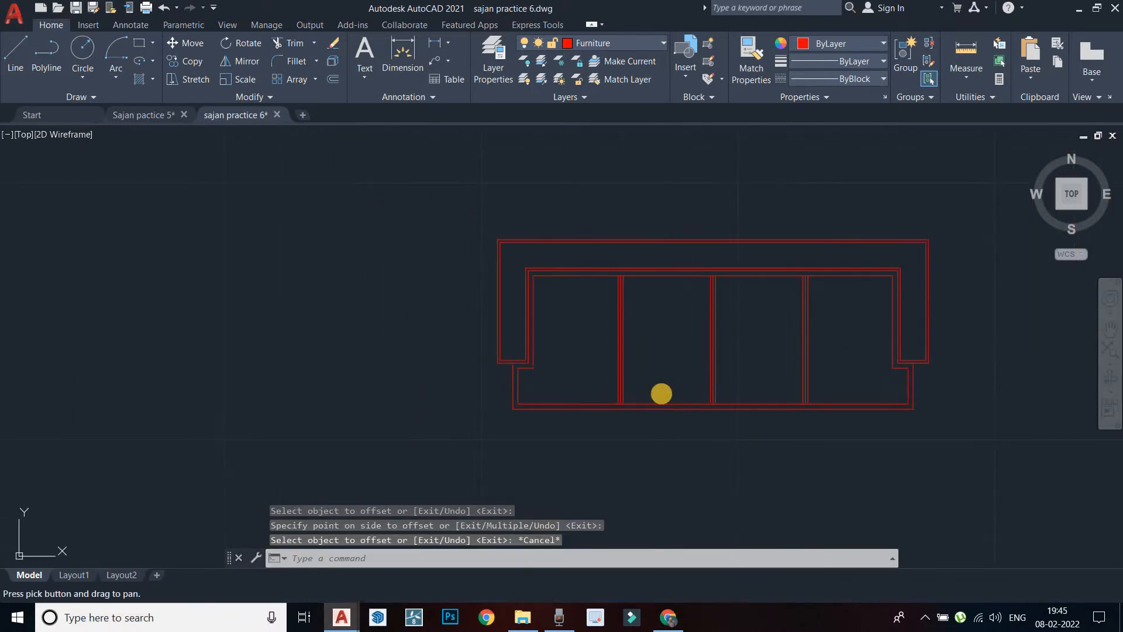
{"action": "scroll", "coordinate": [511, 410], "scroll_direction": "up", "scroll_amount": 4}
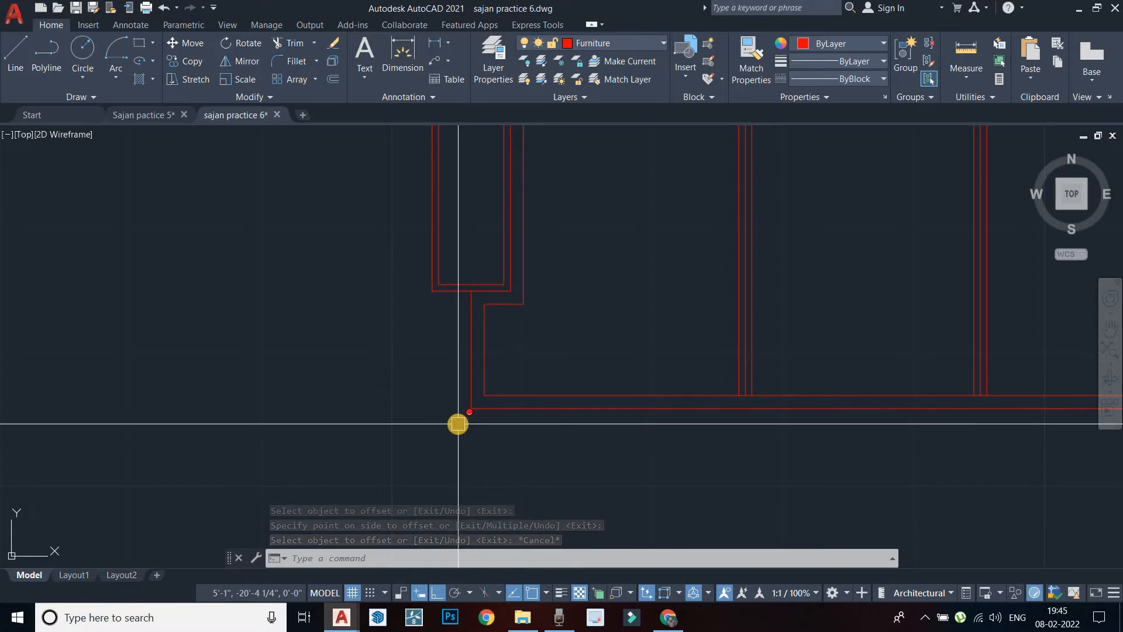
{"action": "key", "text": "Escape"}
{"action": "middle_click_drag", "start_coordinate": [458, 424], "coordinate": [451, 409]}
{"action": "type", "text": "Fi"}
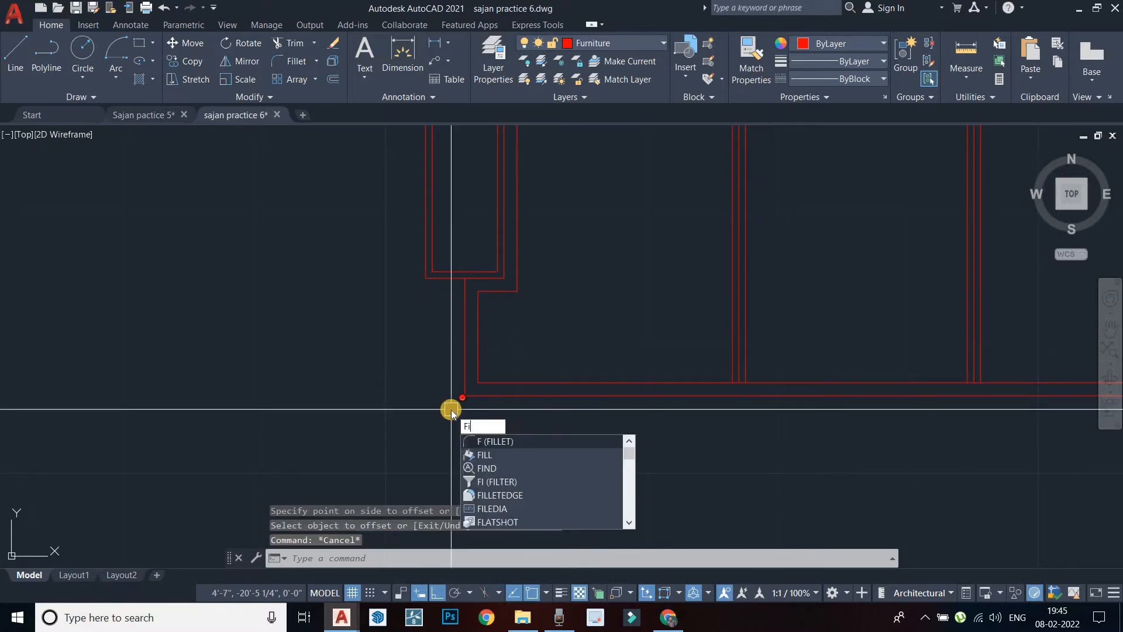
{"action": "type", "text": "LLET"}
{"action": "key", "text": "Return"}
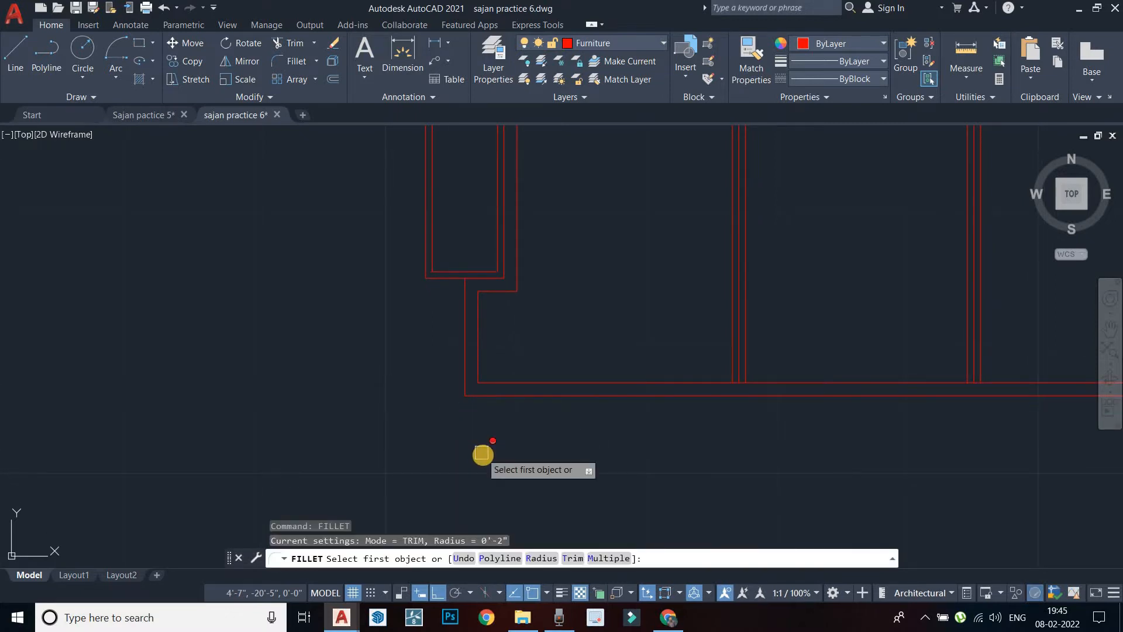
Set the fillet radius to 1" and round the first bottom seat corner
{"action": "left_click", "coordinate": [535, 557]}
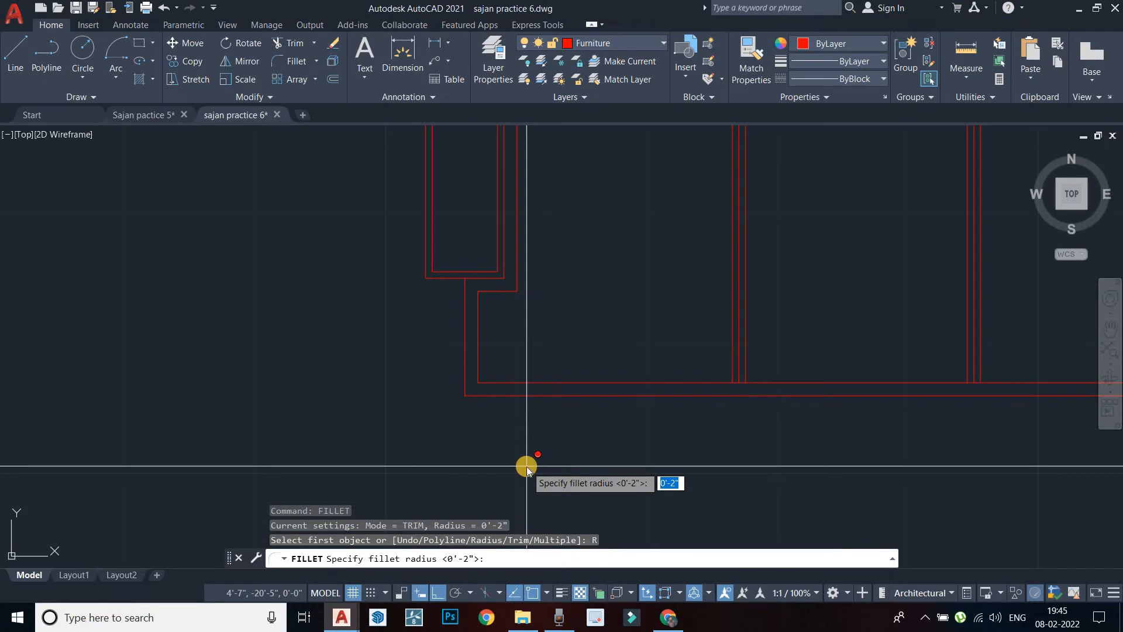
{"action": "key", "text": "Return"}
{"action": "scroll", "coordinate": [474, 420], "scroll_direction": "up", "scroll_amount": 3}
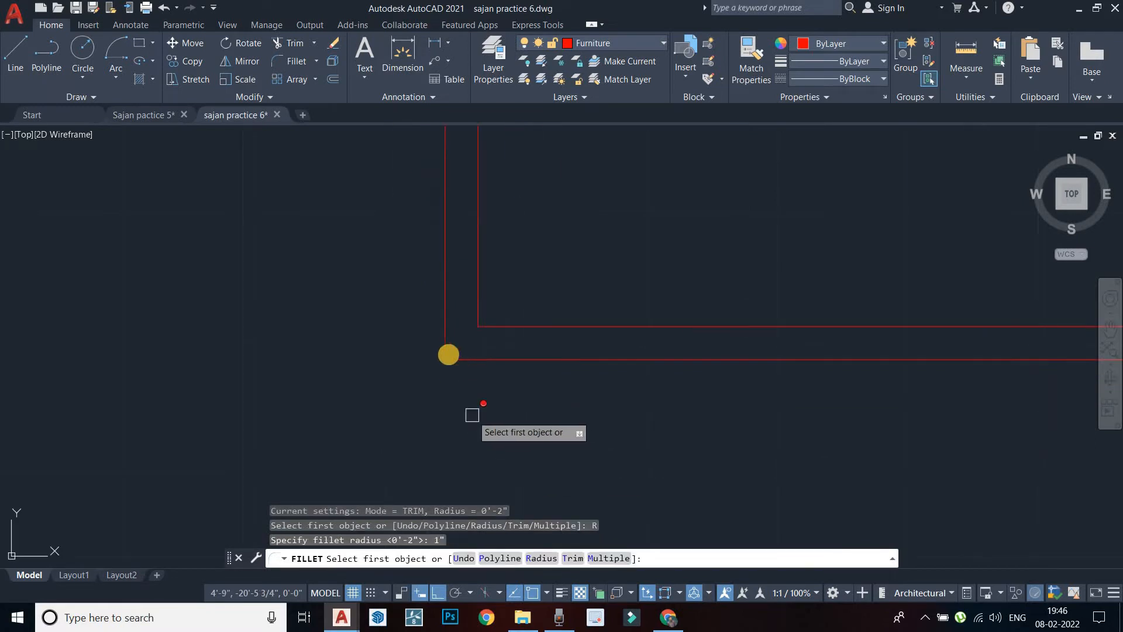
{"action": "left_click", "coordinate": [448, 318]}
{"action": "left_click", "coordinate": [481, 357]}
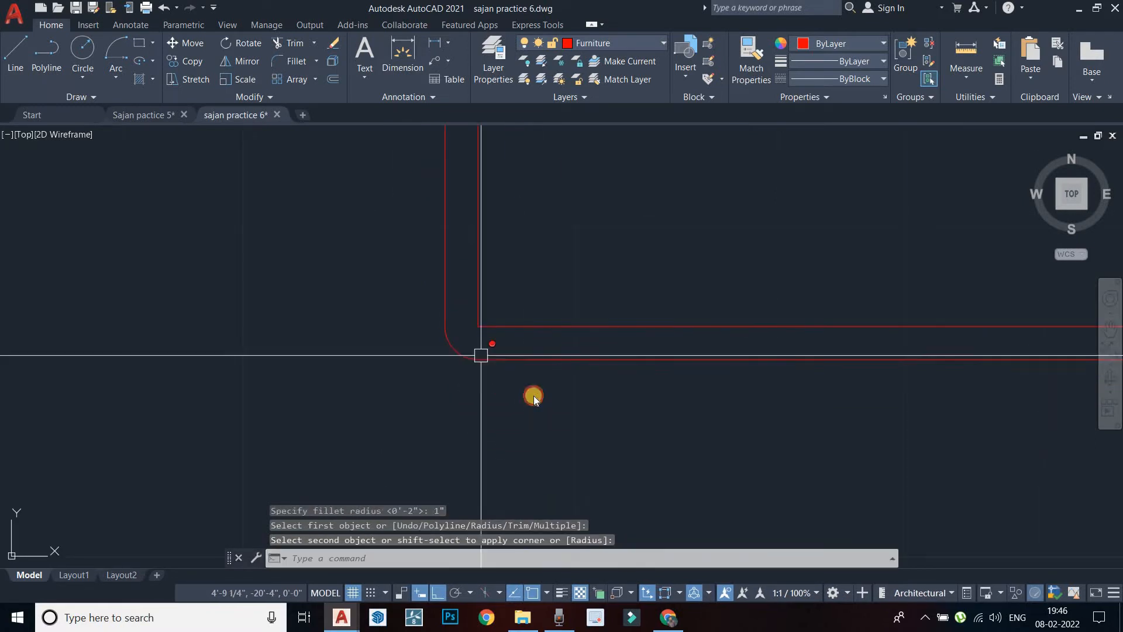
{"action": "middle_click_drag", "start_coordinate": [418, 381], "coordinate": [406, 378]}
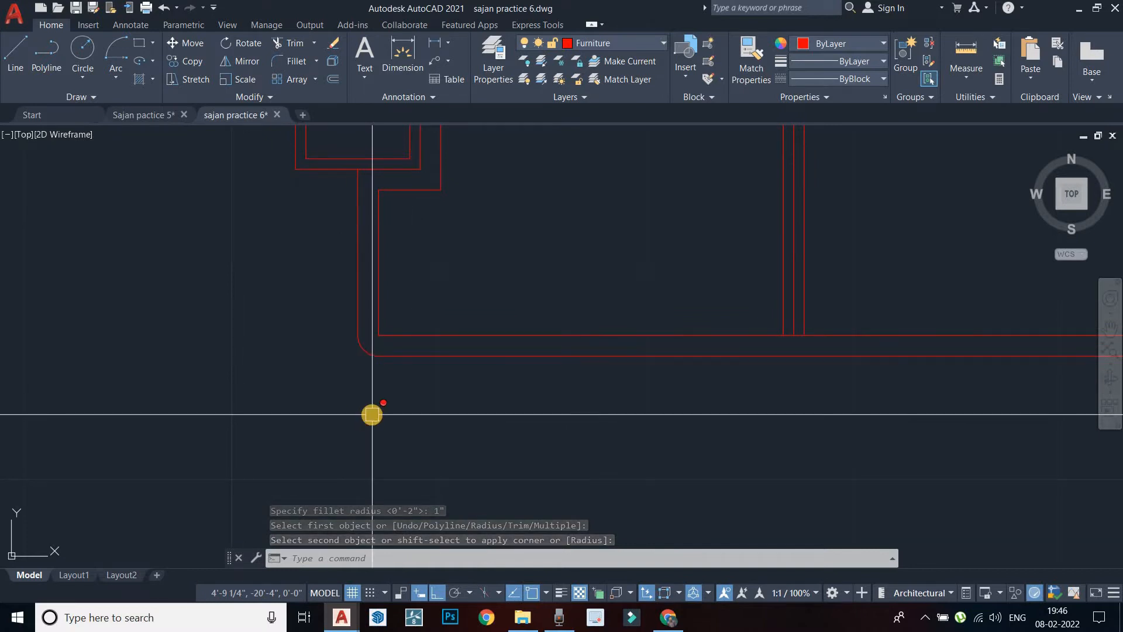
Round the other left bottom corner with the same 1" fillet
{"action": "key", "text": "Return"}
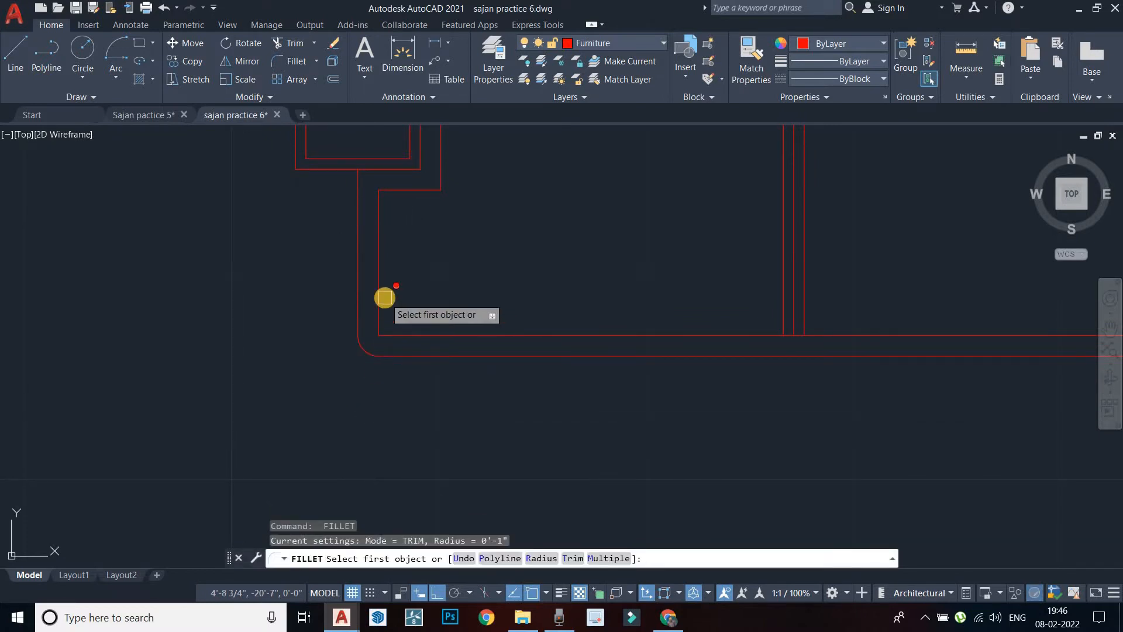
{"action": "scroll", "coordinate": [385, 298], "scroll_direction": "up", "scroll_amount": 5}
{"action": "left_click", "coordinate": [362, 310]}
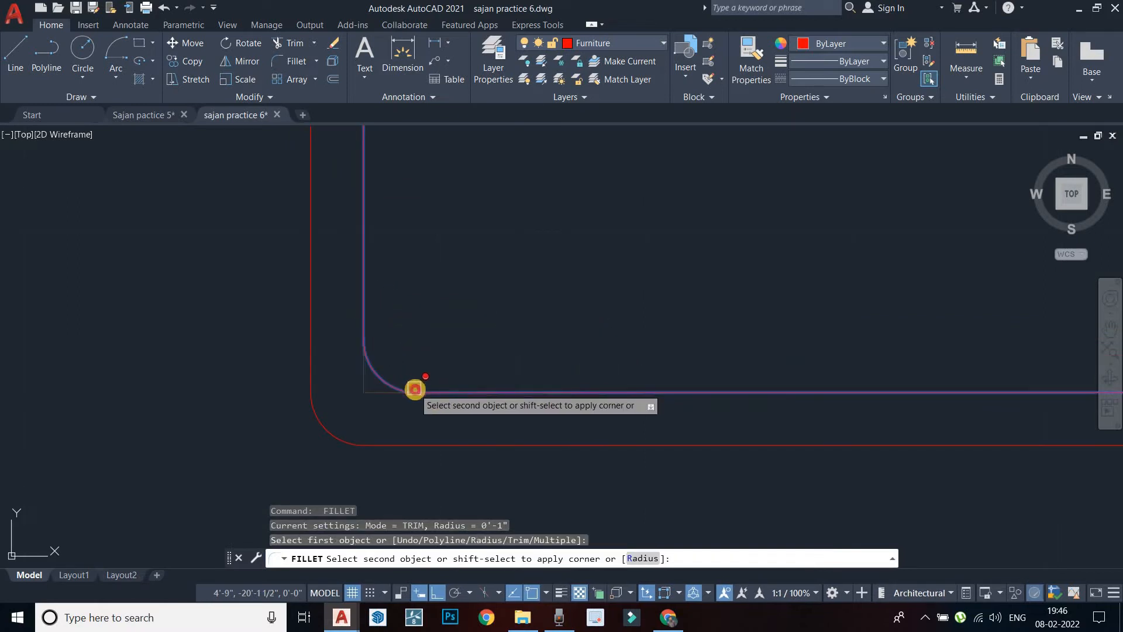
{"action": "left_click", "coordinate": [415, 389]}
{"action": "scroll", "coordinate": [532, 371], "scroll_direction": "down", "scroll_amount": 5}
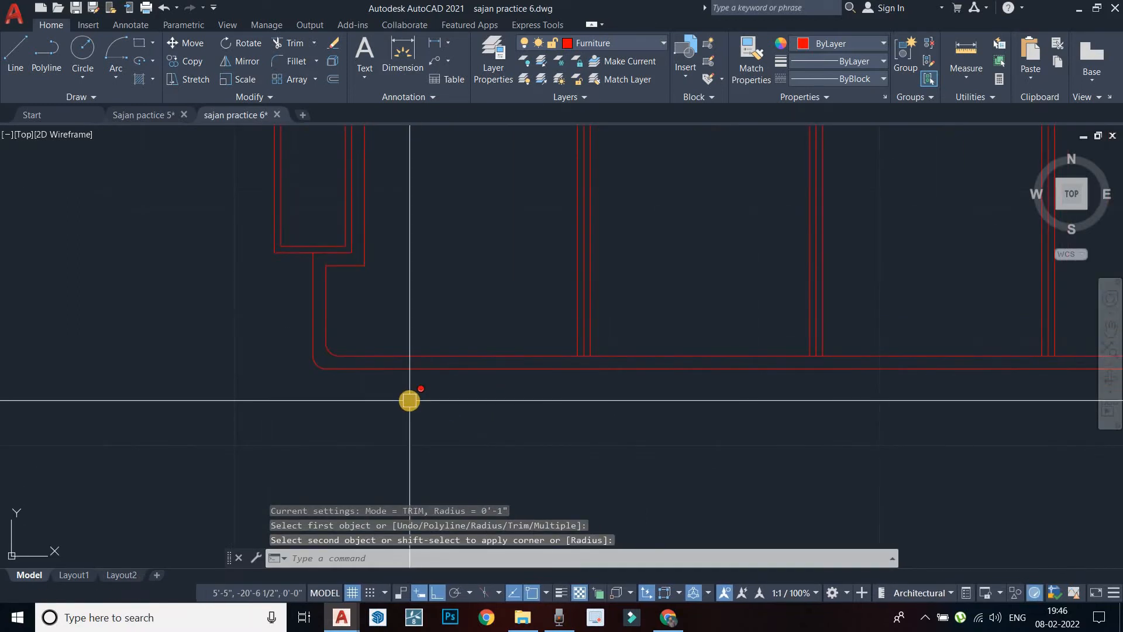
Fillet the inner and outer right bottom corners of the seat at 1"
{"action": "key", "text": "Return"}
{"action": "scroll", "coordinate": [456, 395], "scroll_direction": "down", "scroll_amount": 5}
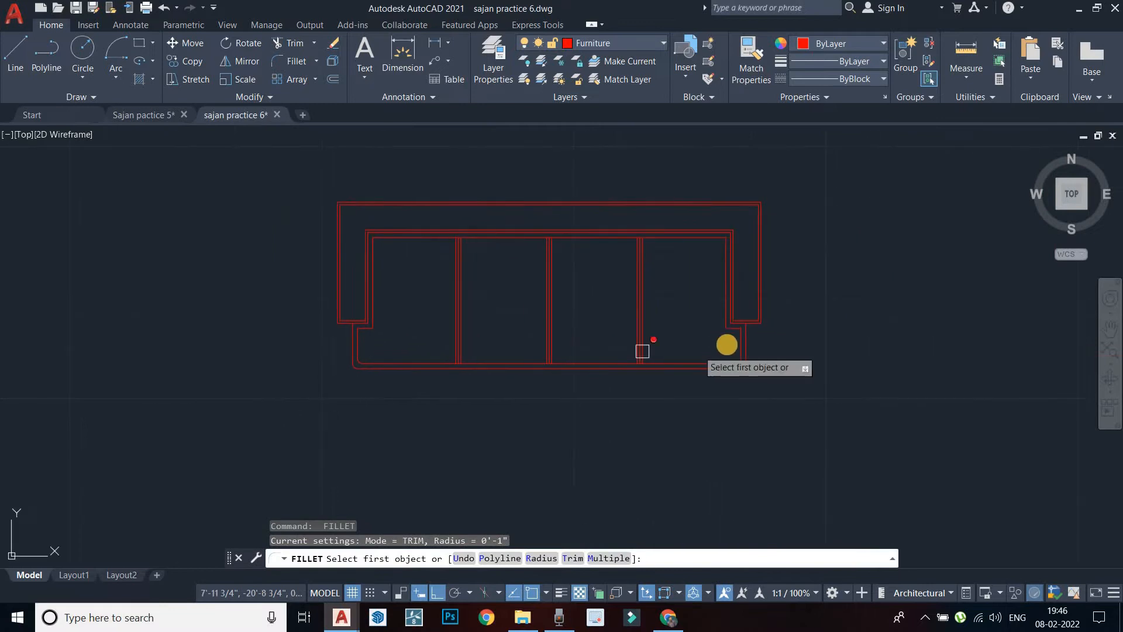
{"action": "scroll", "coordinate": [702, 351], "scroll_direction": "up", "scroll_amount": 5}
{"action": "middle_click_drag", "start_coordinate": [807, 461], "coordinate": [759, 415]}
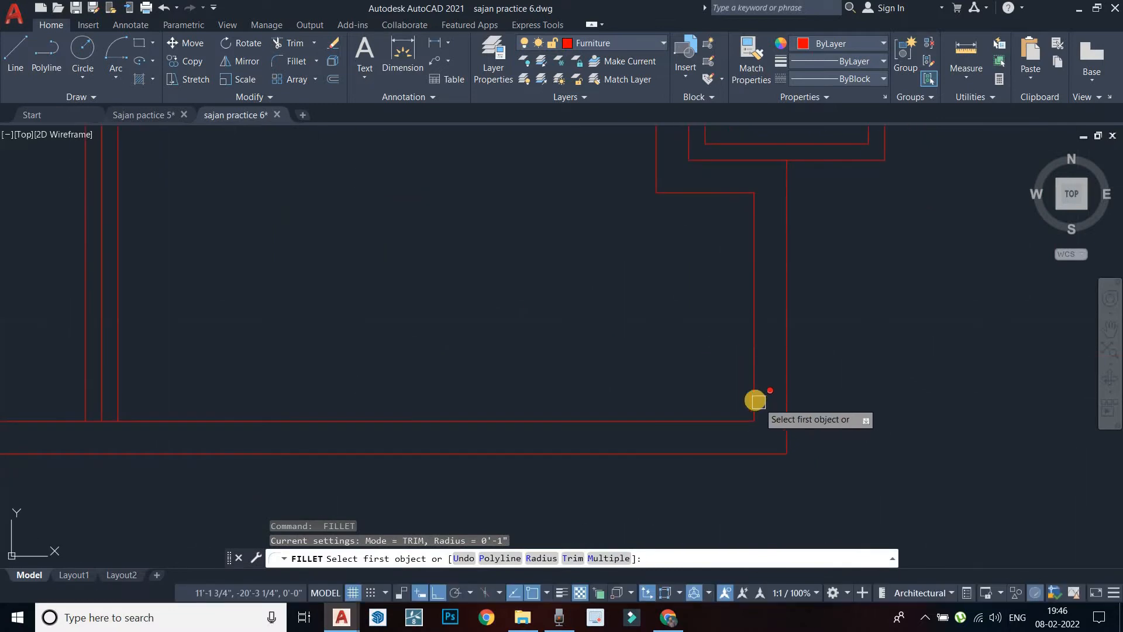
{"action": "left_click", "coordinate": [756, 401]}
{"action": "left_click", "coordinate": [724, 421]}
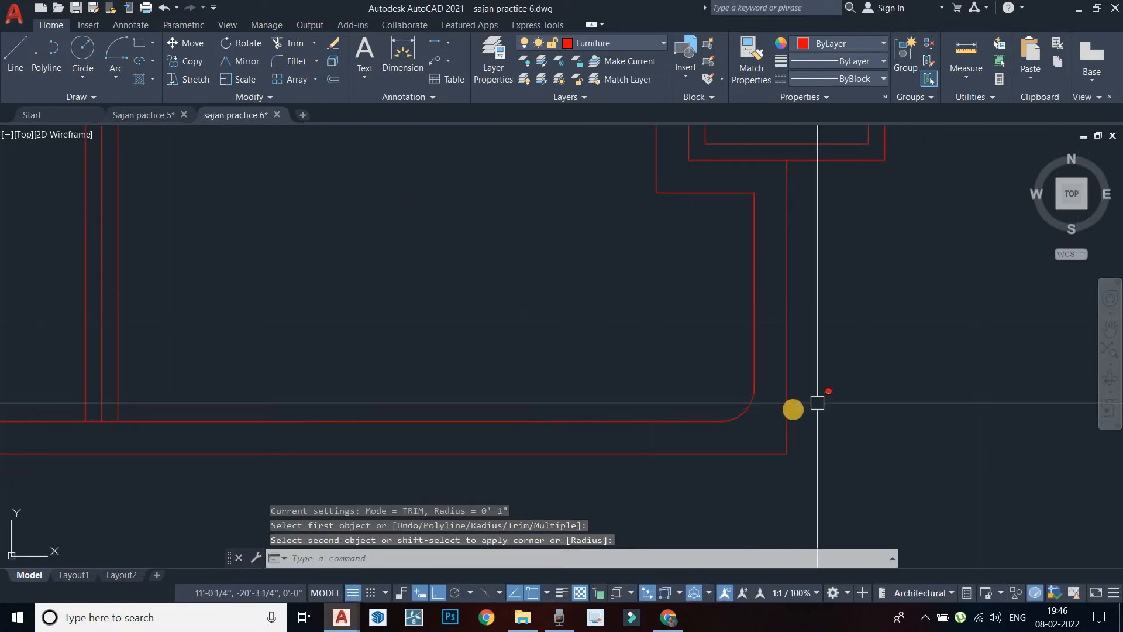
{"action": "key", "text": "Return"}
{"action": "left_click", "coordinate": [786, 422]}
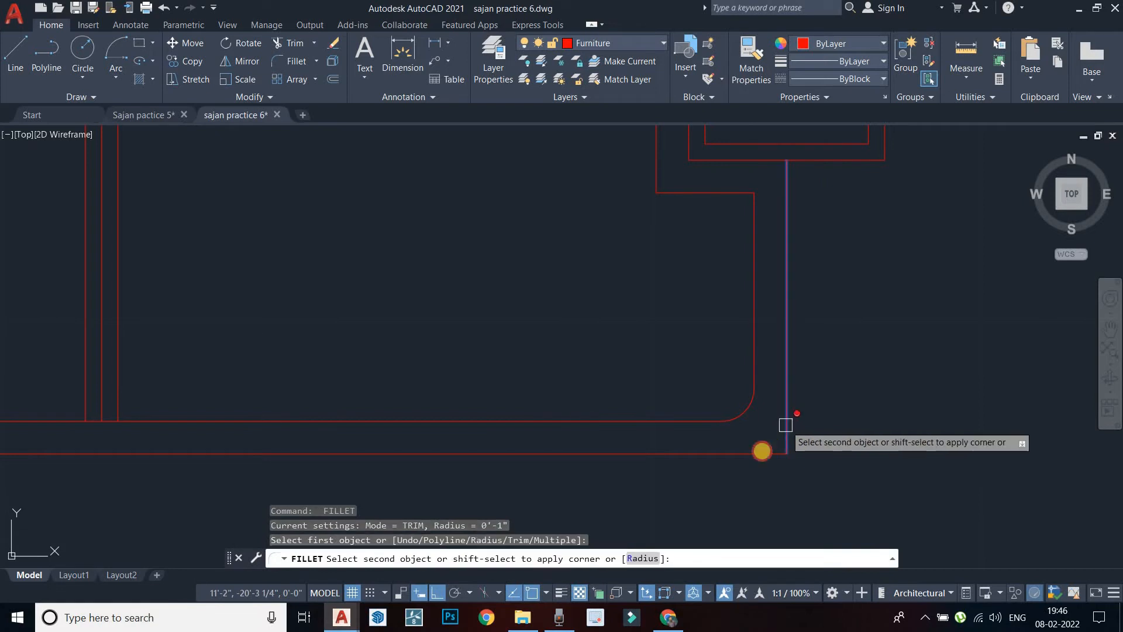
{"action": "left_click", "coordinate": [760, 453]}
{"action": "scroll", "coordinate": [590, 369], "scroll_direction": "down", "scroll_amount": 3}
{"action": "middle_click_drag", "start_coordinate": [615, 451], "coordinate": [784, 432]}
{"action": "key", "text": "Escape"}
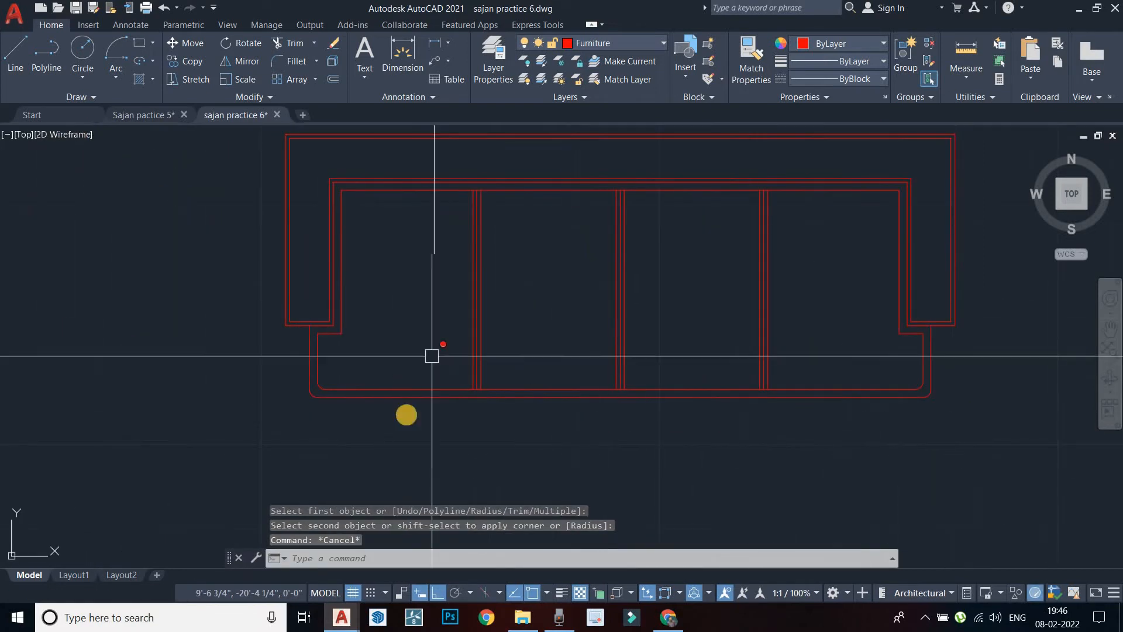
Frame the finished sofa plan in the view and clear any active command
{"action": "scroll", "coordinate": [451, 410], "scroll_direction": "down", "scroll_amount": 2}
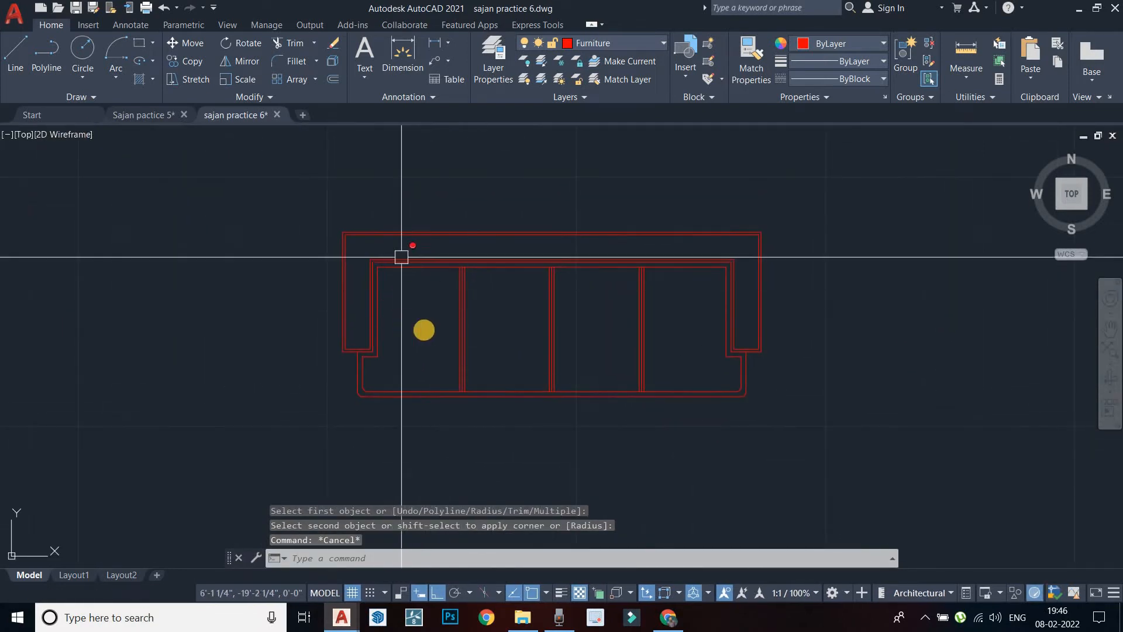
{"action": "scroll", "coordinate": [480, 297], "scroll_direction": "down", "scroll_amount": 2}
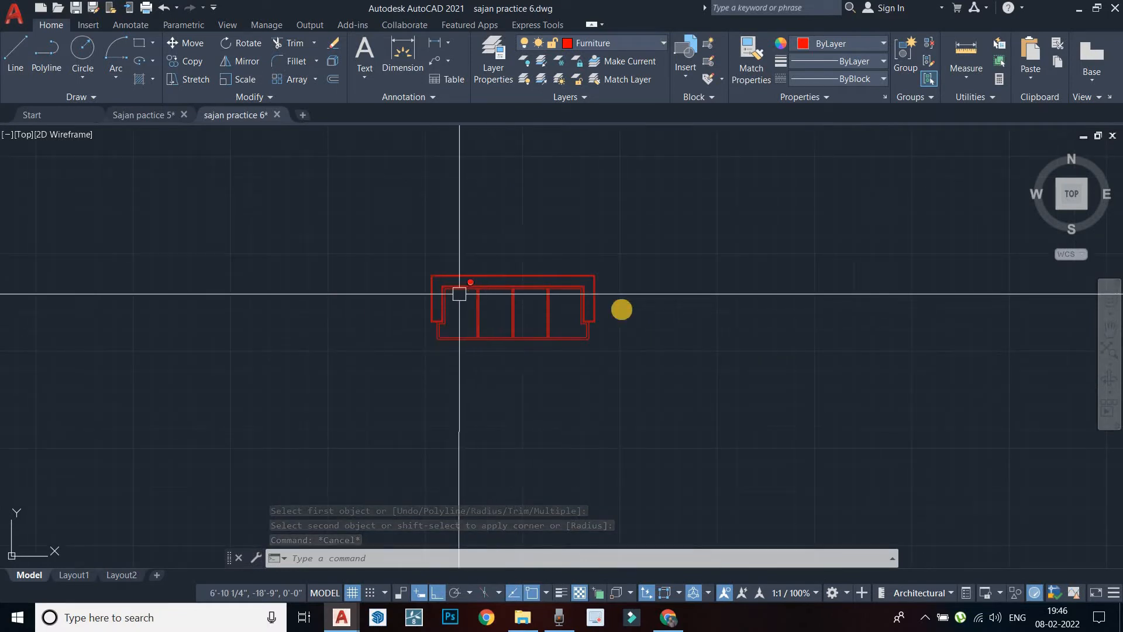
{"action": "middle_click_drag", "start_coordinate": [459, 296], "coordinate": [616, 314]}
{"action": "scroll", "coordinate": [621, 320], "scroll_direction": "up", "scroll_amount": 3}
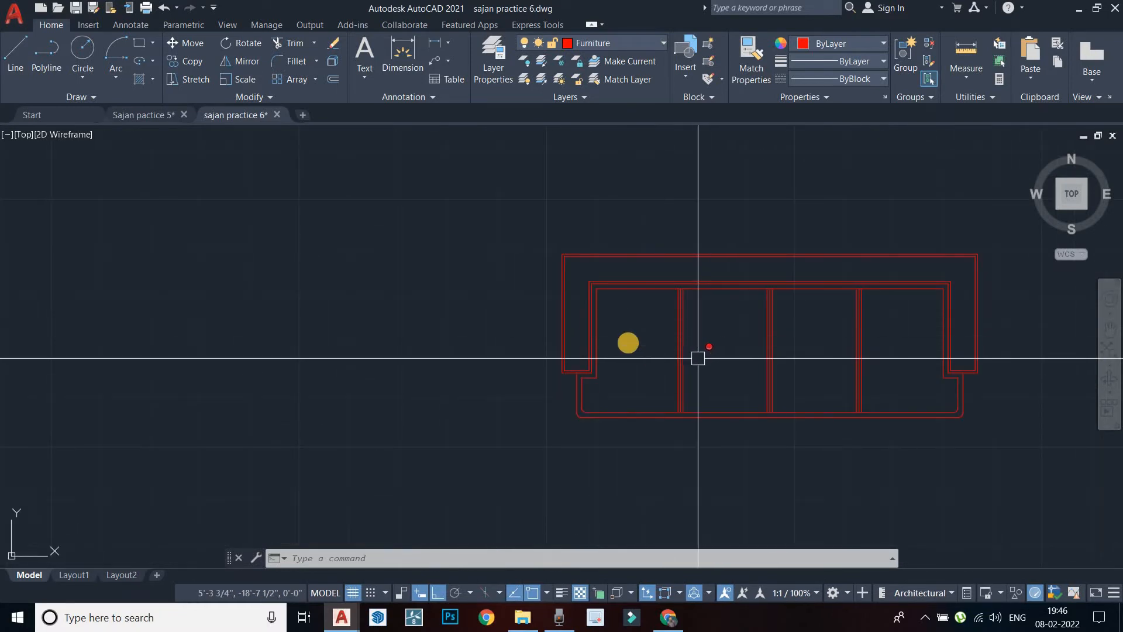
{"action": "mouse_move", "coordinate": [629, 352]}
{"action": "middle_mouse_down"}
{"action": "mouse_move", "coordinate": [572, 333]}
{"action": "mouse_move", "coordinate": [554, 306]}
{"action": "mouse_move", "coordinate": [491, 327]}
{"action": "middle_mouse_up"}
{"action": "key", "text": "Escape"}
{"action": "key", "text": "Escape"}
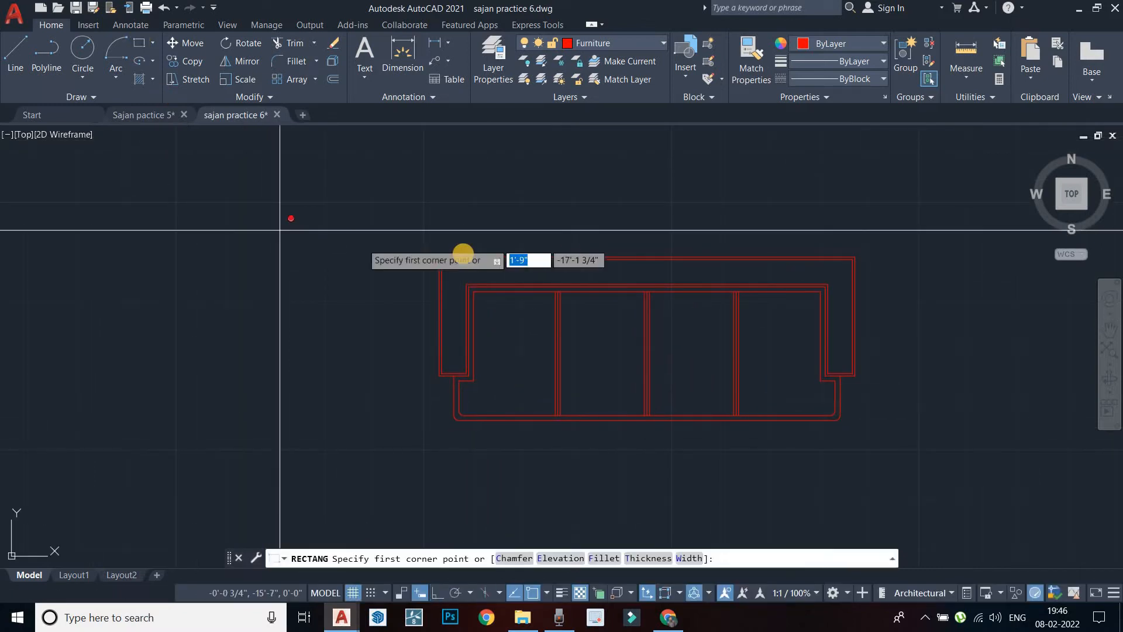
Draw a trial rectangle in the left cushion, undo it, and turn object snap off
{"action": "middle_click_drag", "start_coordinate": [460, 245], "coordinate": [448, 223]}
{"action": "scroll", "coordinate": [466, 268], "scroll_direction": "up", "scroll_amount": 5}
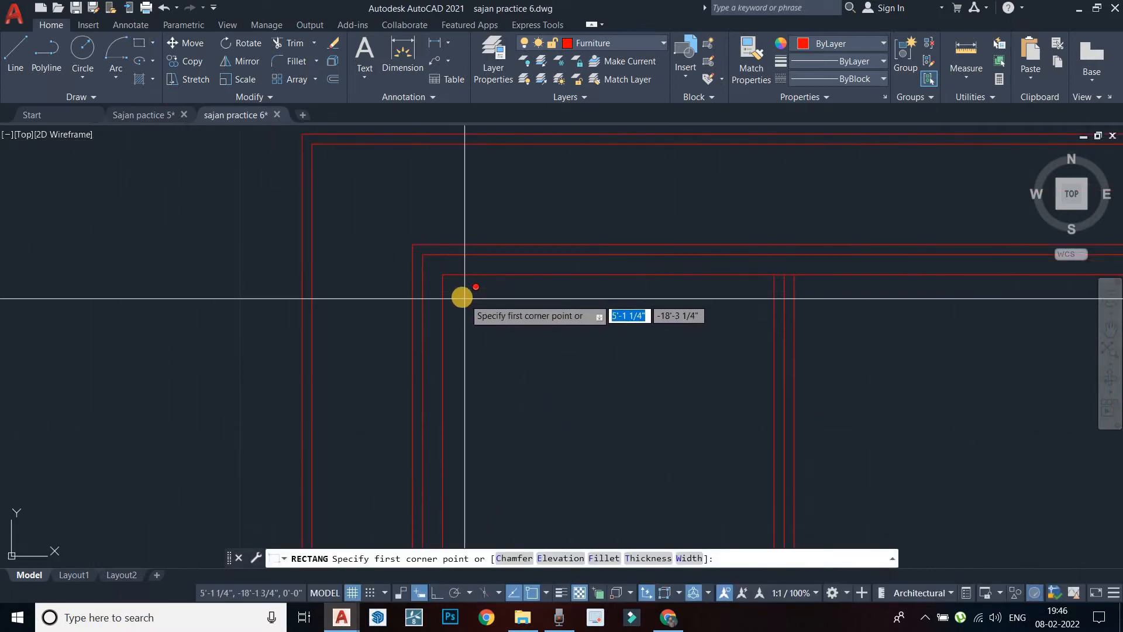
{"action": "left_click", "coordinate": [460, 298]}
{"action": "middle_click_drag", "start_coordinate": [646, 413], "coordinate": [559, 234]}
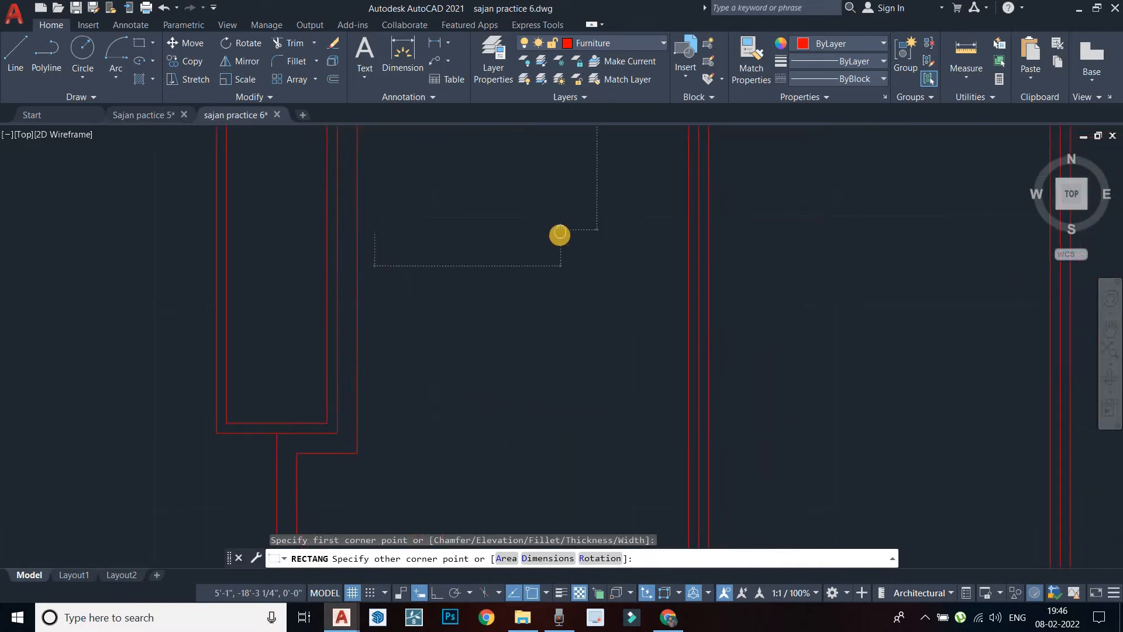
{"action": "scroll", "coordinate": [559, 237], "scroll_direction": "down", "scroll_amount": 4}
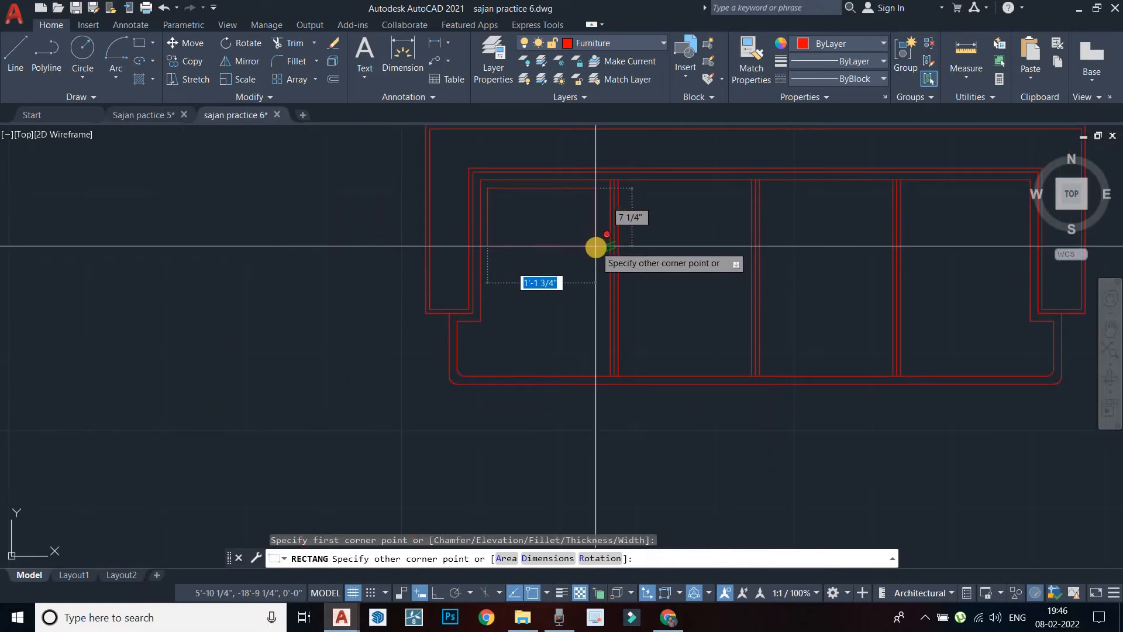
{"action": "scroll", "coordinate": [596, 248], "scroll_direction": "up", "scroll_amount": 2}
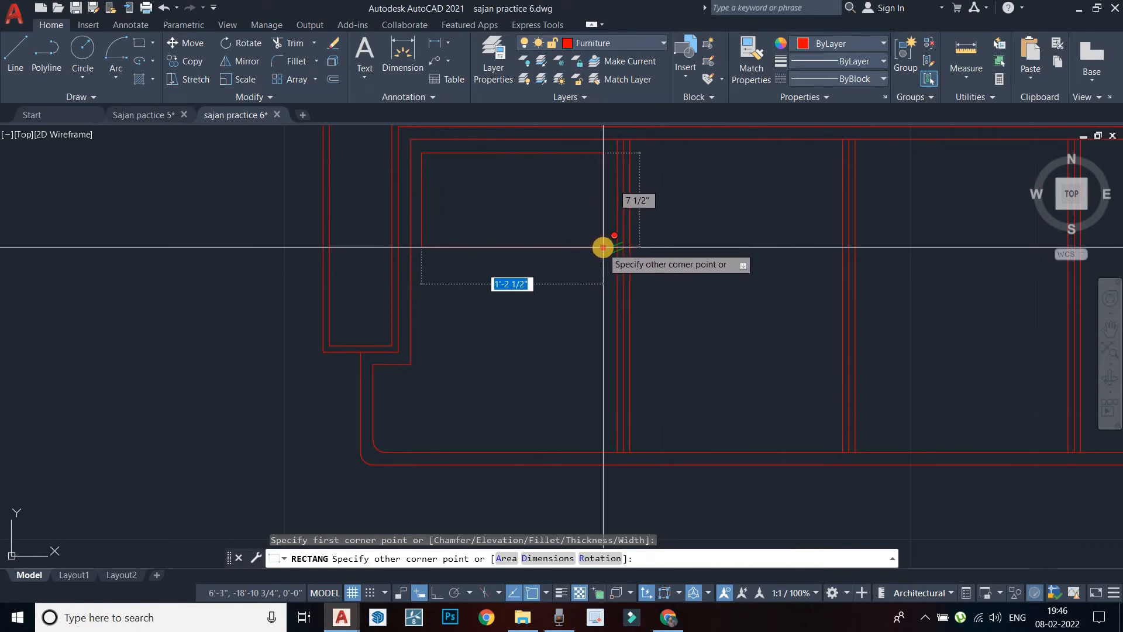
{"action": "left_click", "coordinate": [604, 247]}
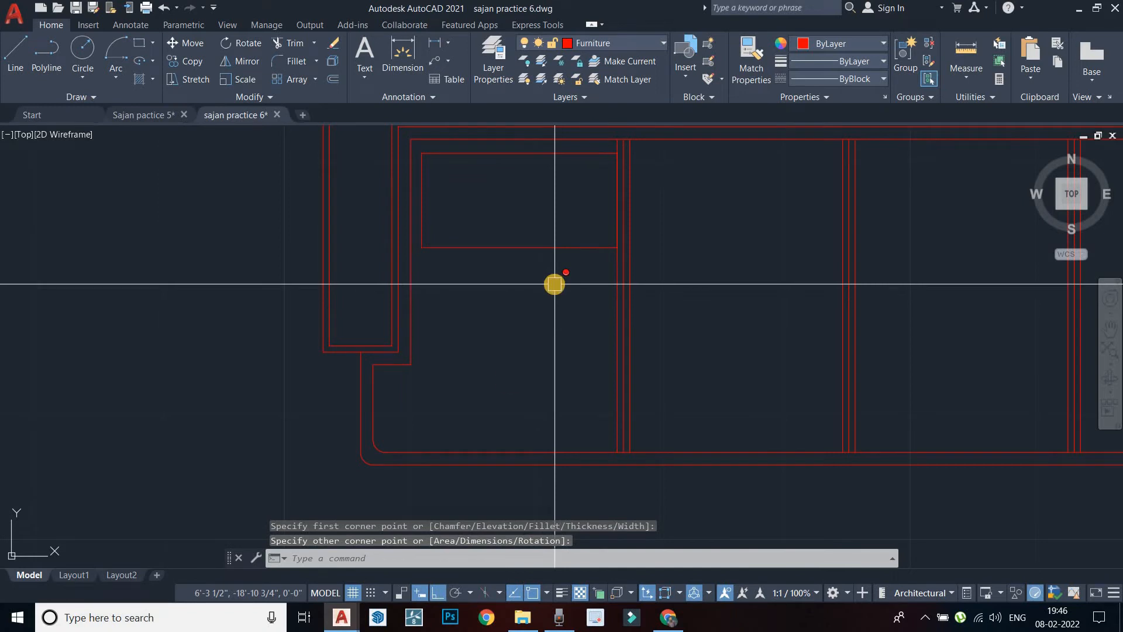
{"action": "key", "text": "ctrl+z"}
{"action": "scroll", "coordinate": [555, 284], "scroll_direction": "down", "scroll_amount": 4}
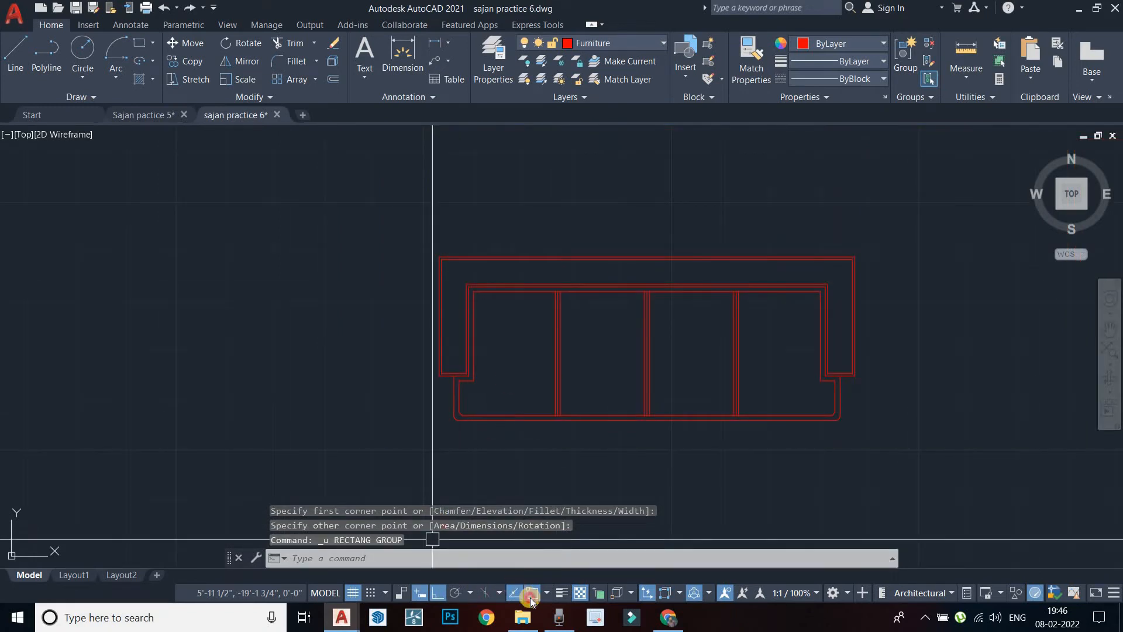
{"action": "left_click", "coordinate": [530, 598]}
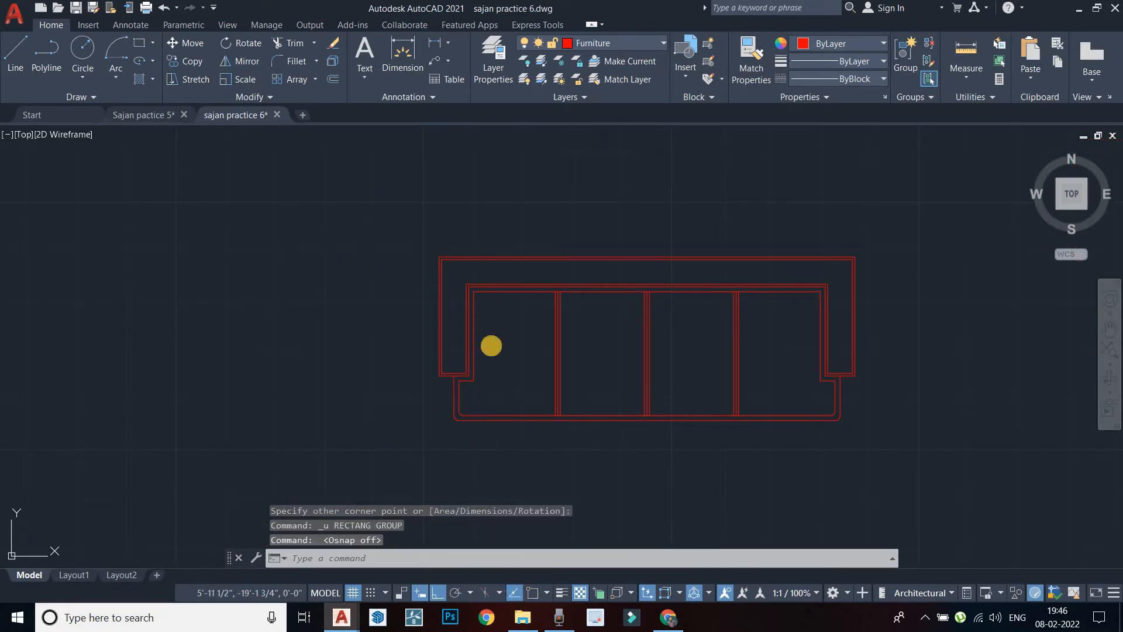
Draw a rectangle with REC from near the left cushion's top-left to its opposite corner
{"action": "type", "text": "rec"}
{"action": "key", "text": "Return"}
{"action": "scroll", "coordinate": [499, 331], "scroll_direction": "up", "scroll_amount": 6}
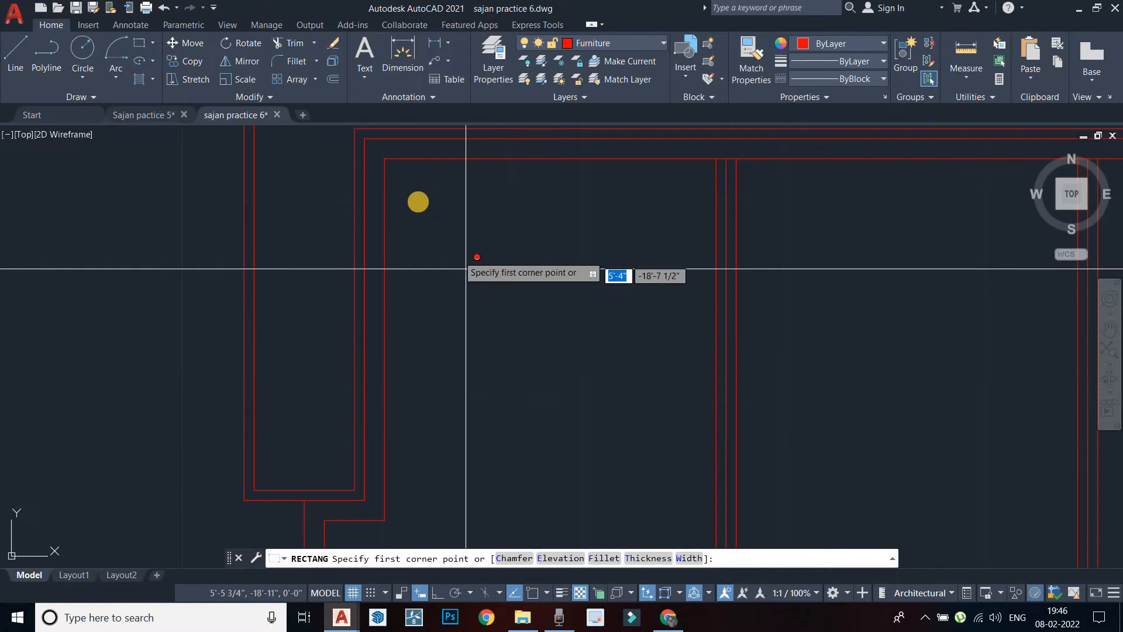
{"action": "left_click", "coordinate": [402, 187]}
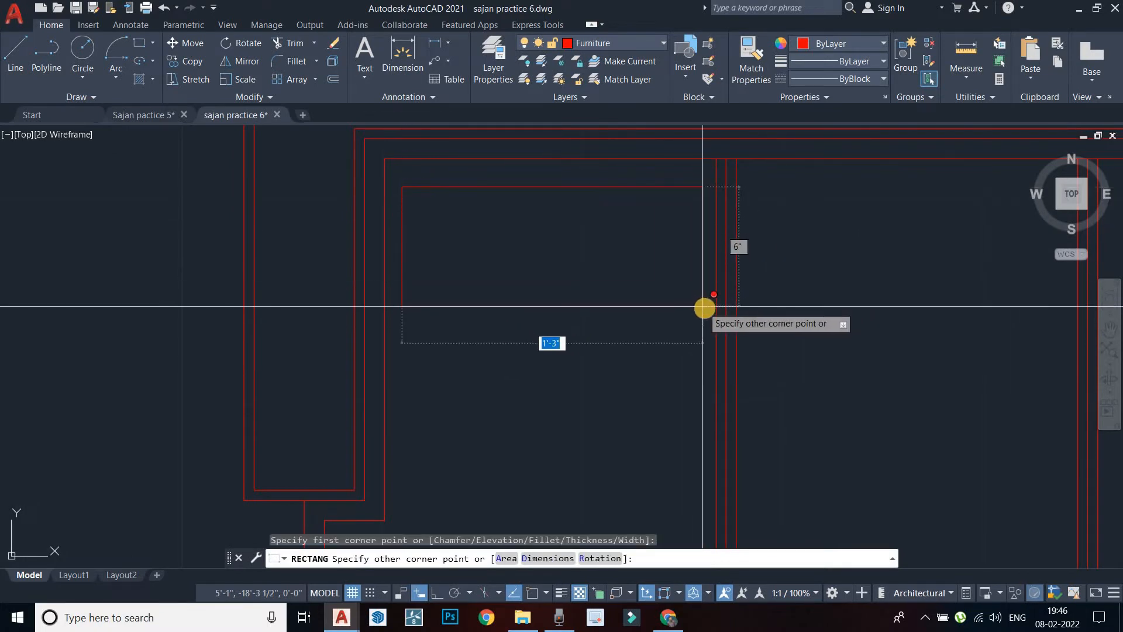
{"action": "left_click", "coordinate": [704, 328]}
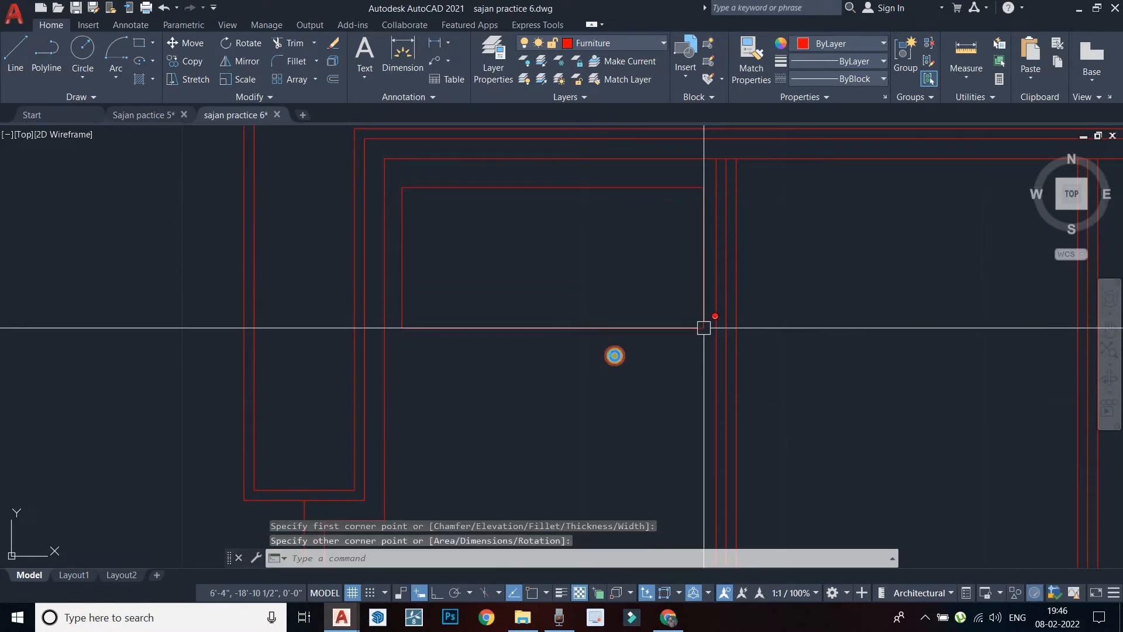
{"action": "scroll", "coordinate": [615, 350], "scroll_direction": "down", "scroll_amount": 4}
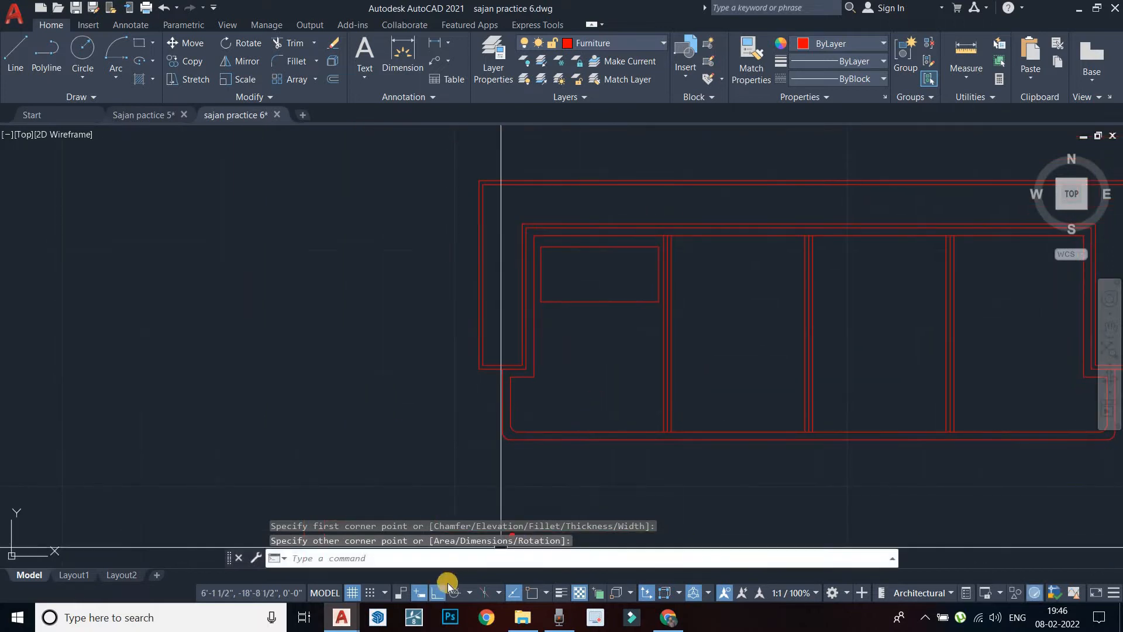
Turn object snap back on, then begin and cancel a move of the new rectangle
{"action": "left_click", "coordinate": [532, 593]}
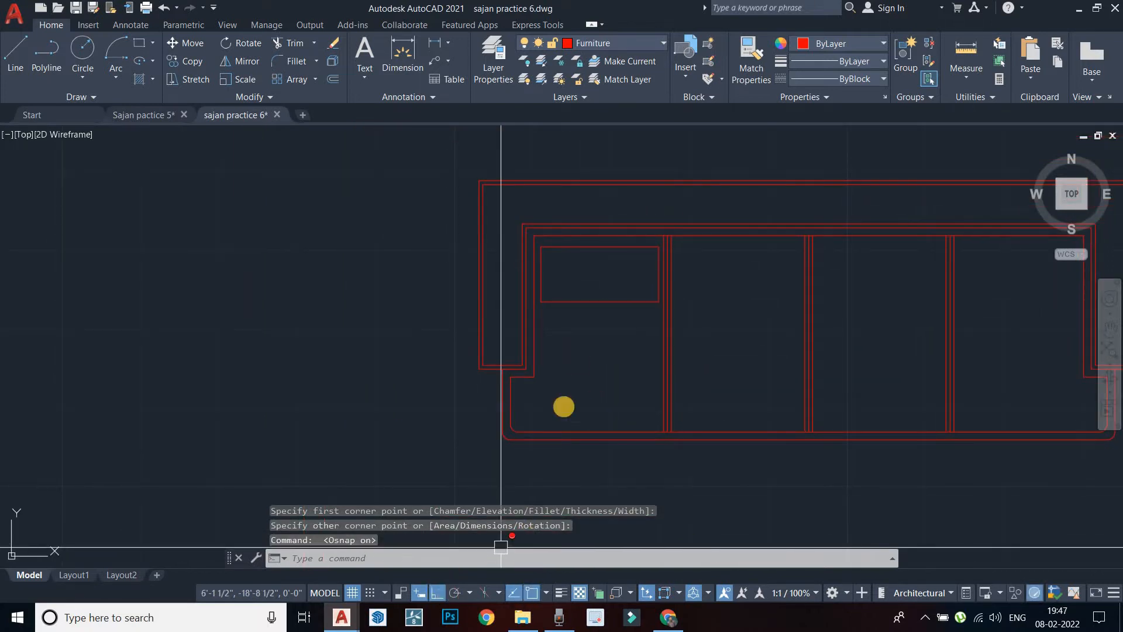
{"action": "mouse_move", "coordinate": [562, 404]}
{"action": "middle_mouse_down"}
{"action": "mouse_move", "coordinate": [579, 358]}
{"action": "mouse_move", "coordinate": [573, 334]}
{"action": "middle_mouse_up"}
{"action": "scroll", "coordinate": [614, 305], "scroll_direction": "up", "scroll_amount": 2}
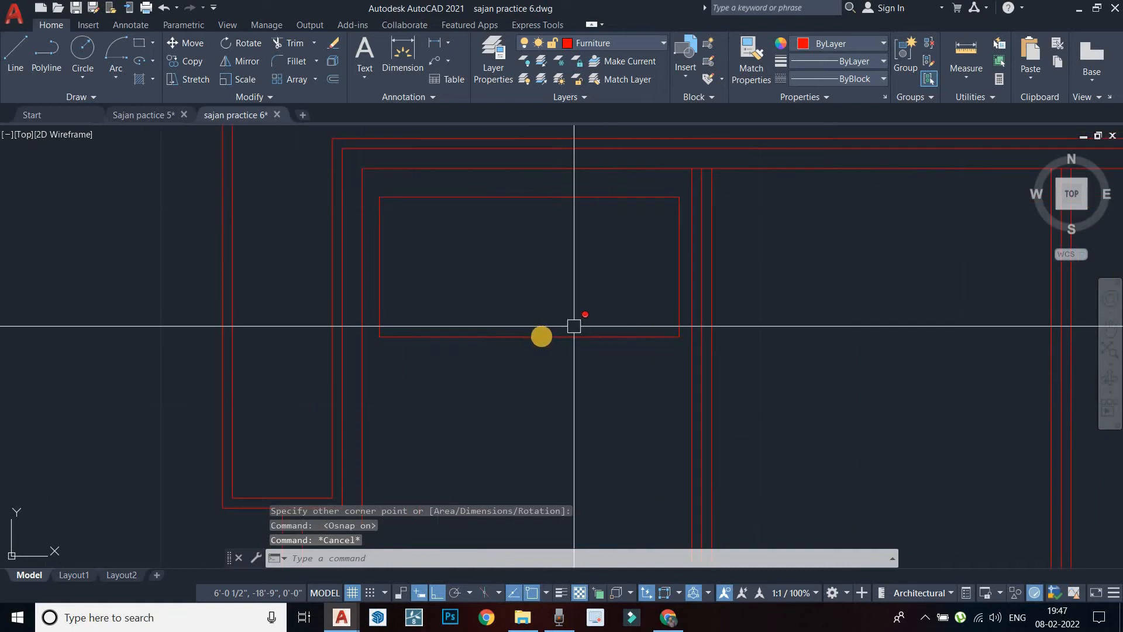
{"action": "left_click", "coordinate": [542, 337]}
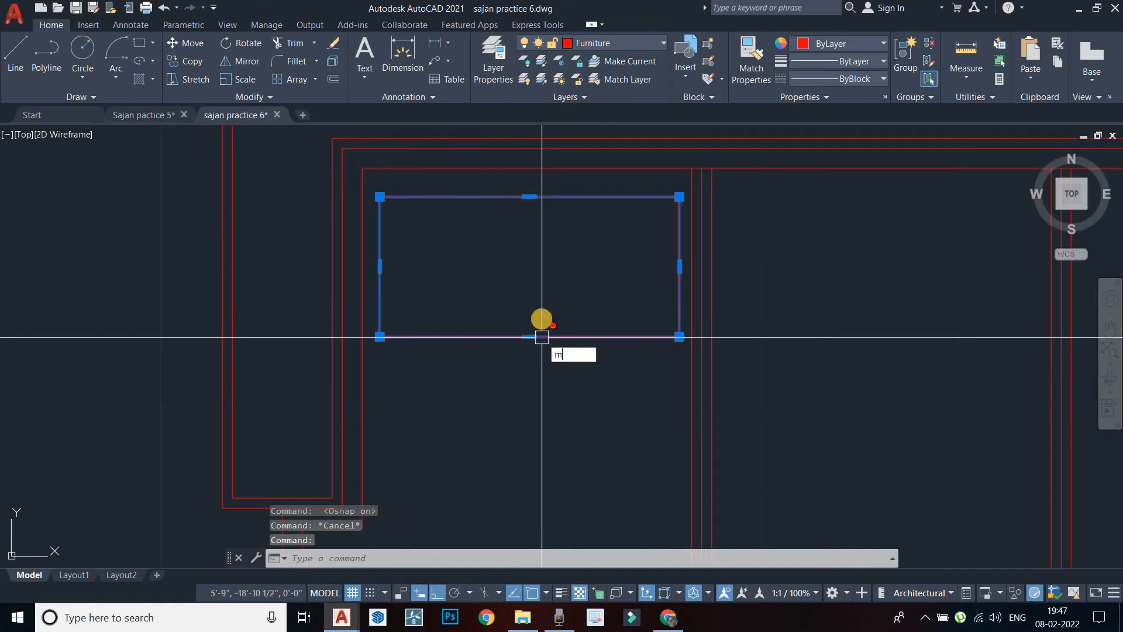
{"action": "key", "text": "Return"}
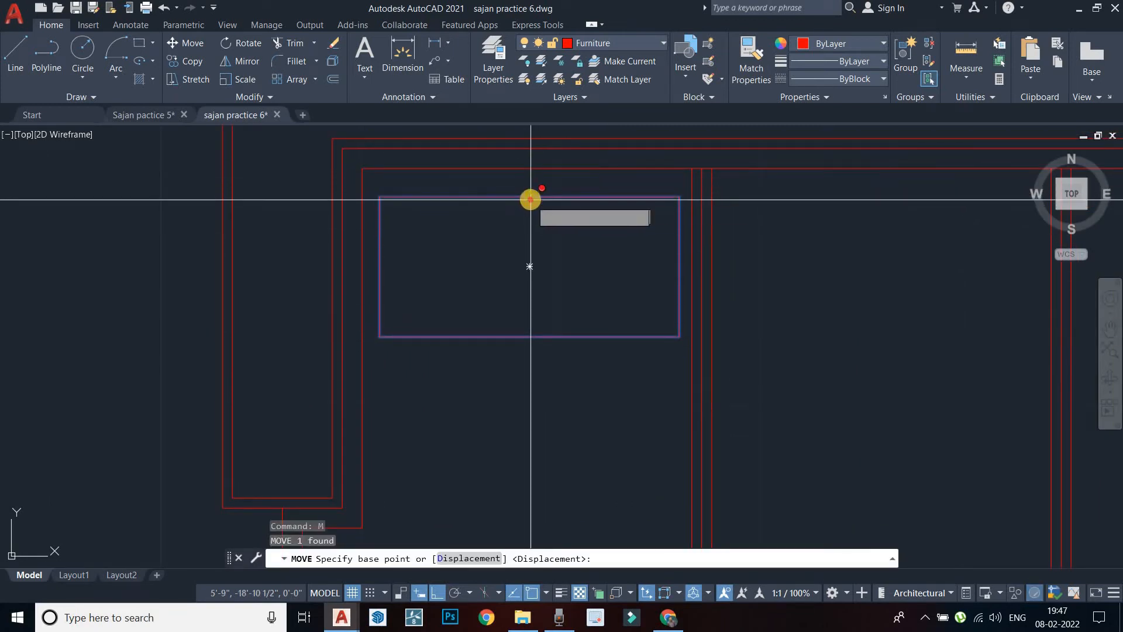
{"action": "left_click", "coordinate": [531, 200]}
{"action": "key", "text": "Escape"}
{"action": "key", "text": "Escape"}
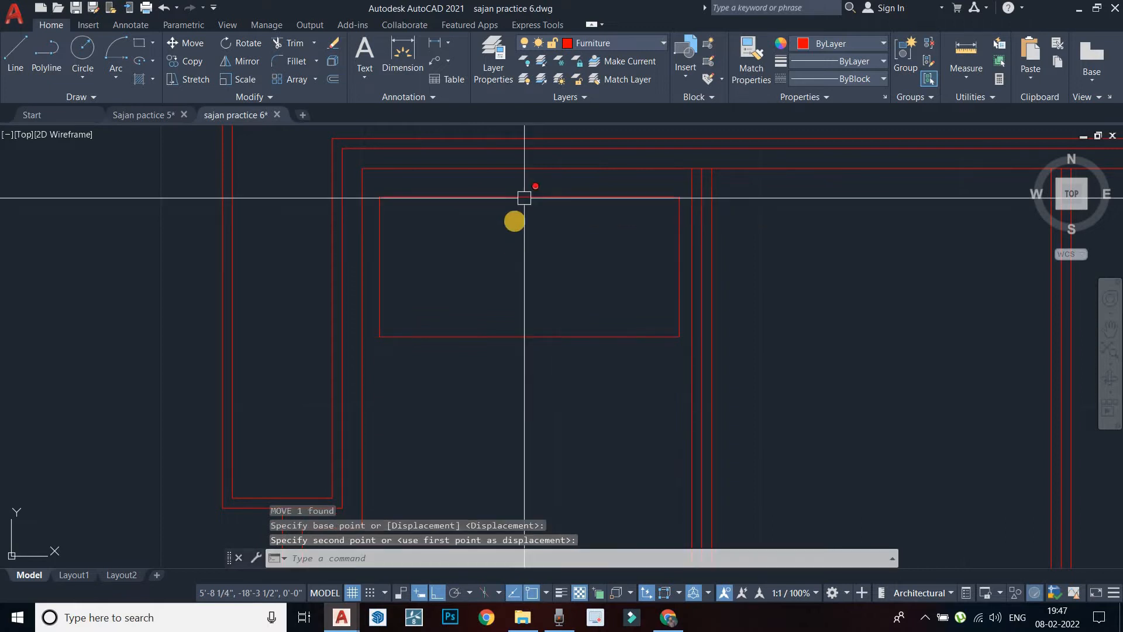
With Ortho off, draw a Start-End-Direction arc between the rectangle's top-left and top-right corners
{"action": "left_click", "coordinate": [121, 76]}
{"action": "left_click", "coordinate": [440, 595]}
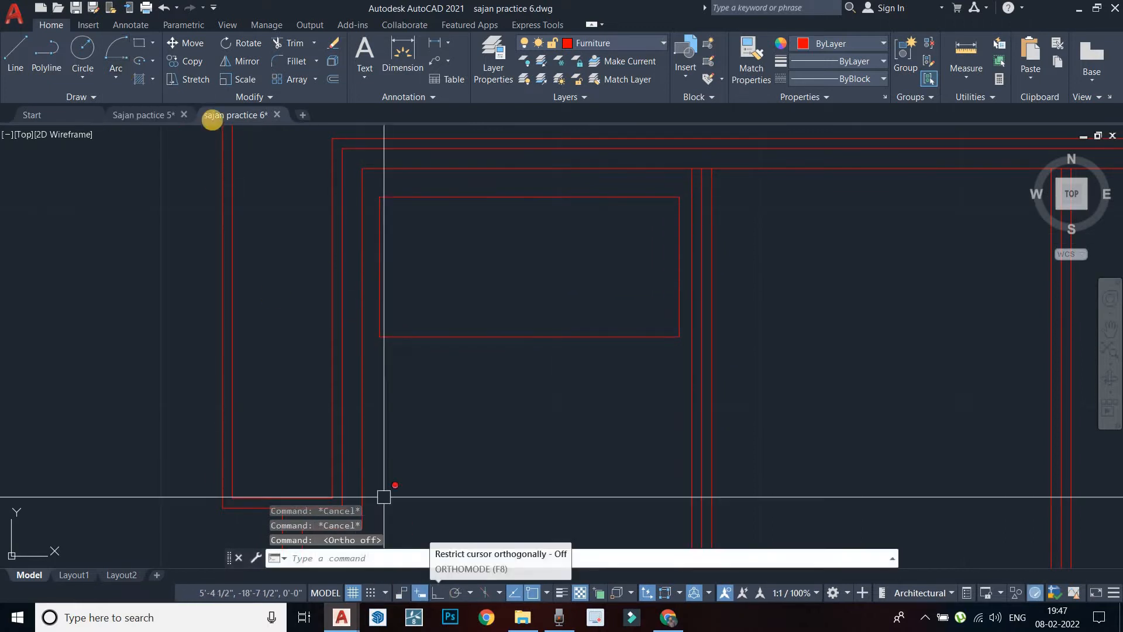
{"action": "left_click", "coordinate": [116, 75]}
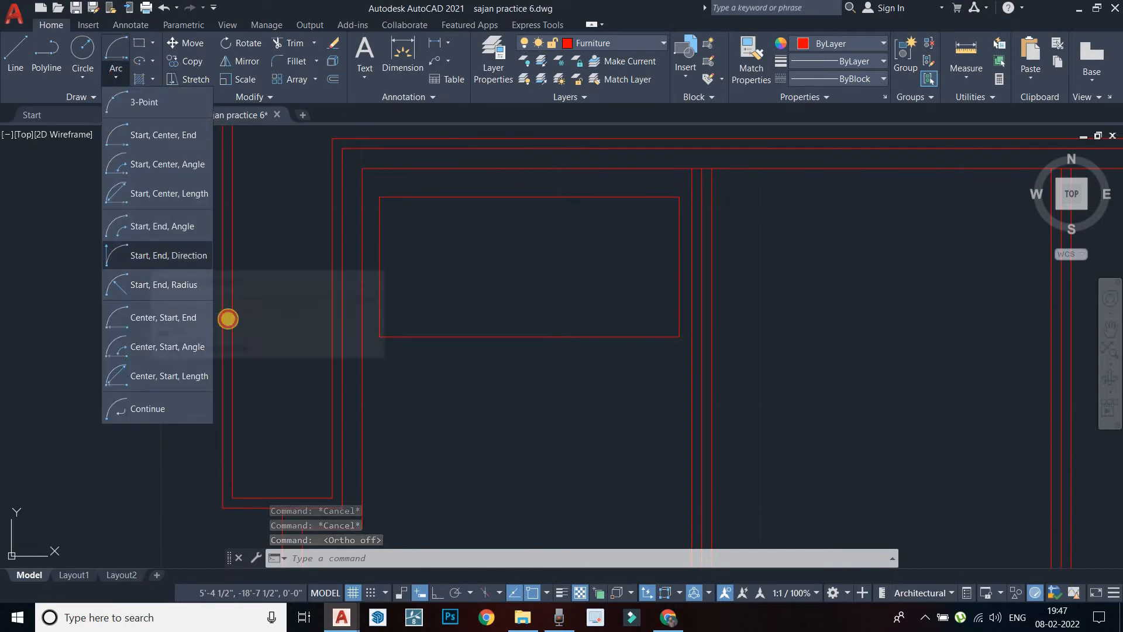
{"action": "left_click", "coordinate": [151, 258]}
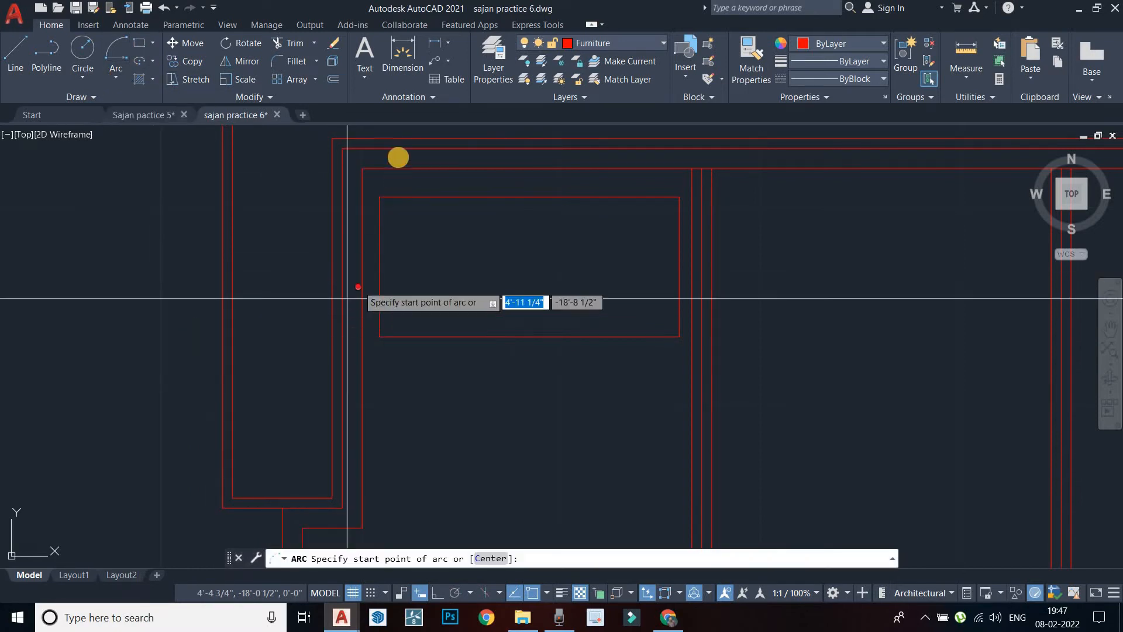
{"action": "left_click", "coordinate": [381, 198]}
{"action": "left_click", "coordinate": [678, 197]}
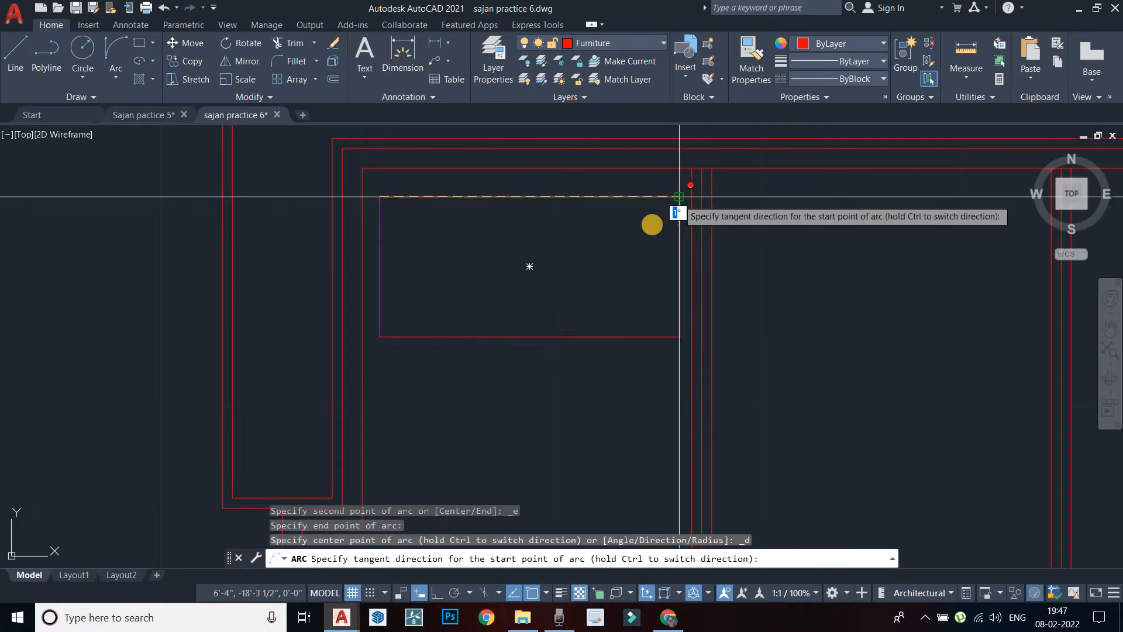
{"action": "scroll", "coordinate": [576, 268], "scroll_direction": "up", "scroll_amount": 4}
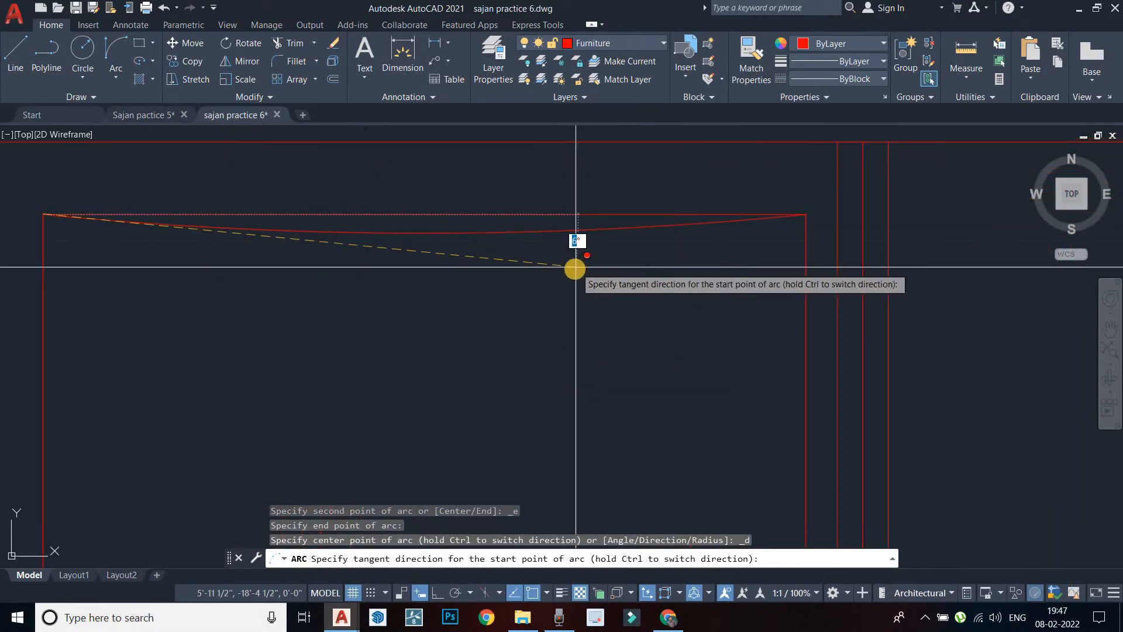
{"action": "key", "text": "Escape"}
{"action": "scroll", "coordinate": [520, 276], "scroll_direction": "down", "scroll_amount": 2}
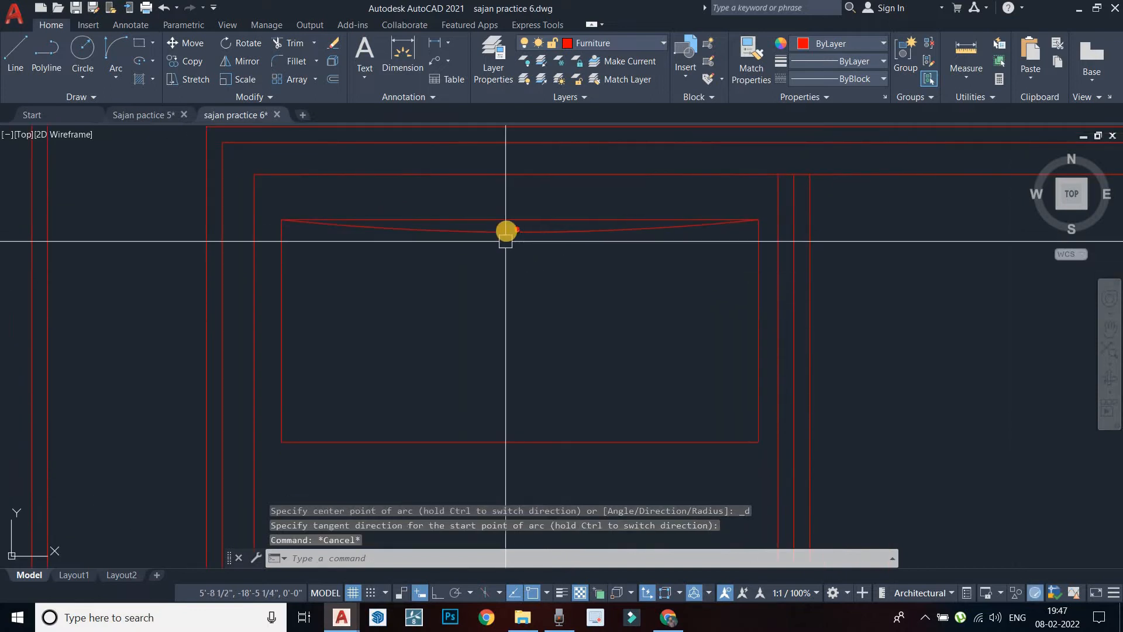
{"action": "left_click", "coordinate": [508, 231]}
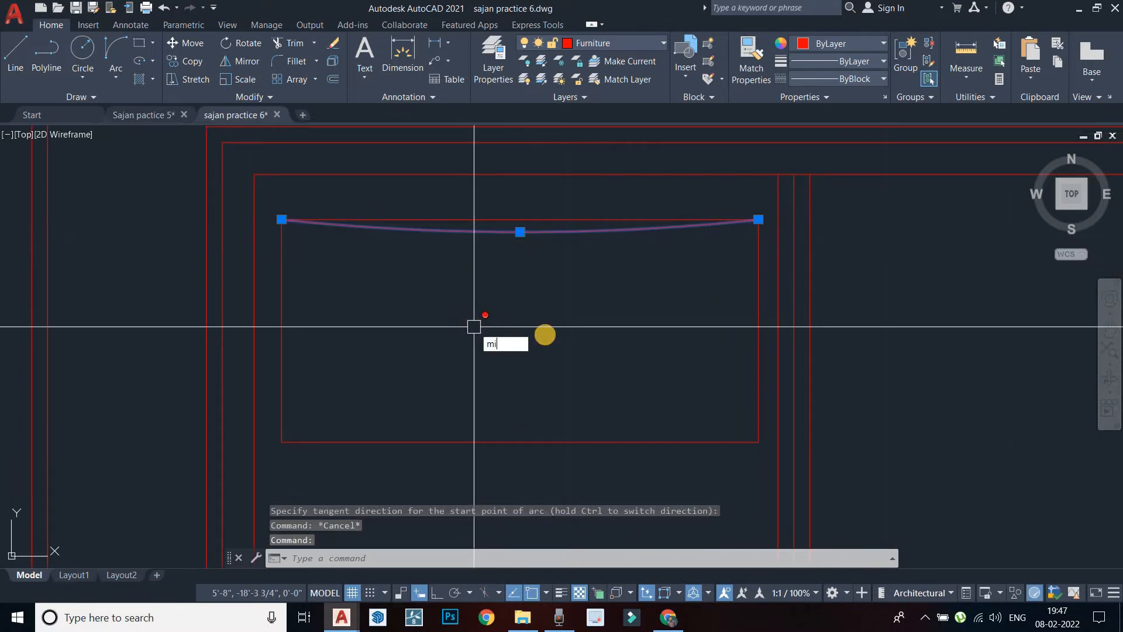
Mirror the top arc across a horizontal line through the right-edge midpoint, keeping the original
{"action": "type", "text": "mi"}
{"action": "key", "text": "Return"}
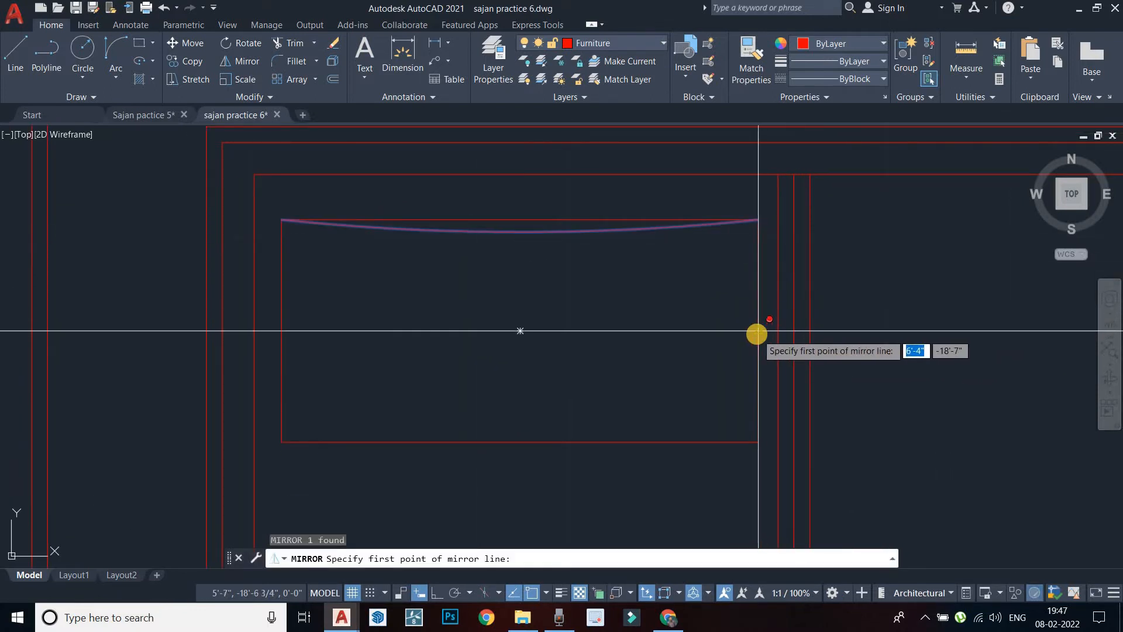
{"action": "left_click", "coordinate": [758, 330]}
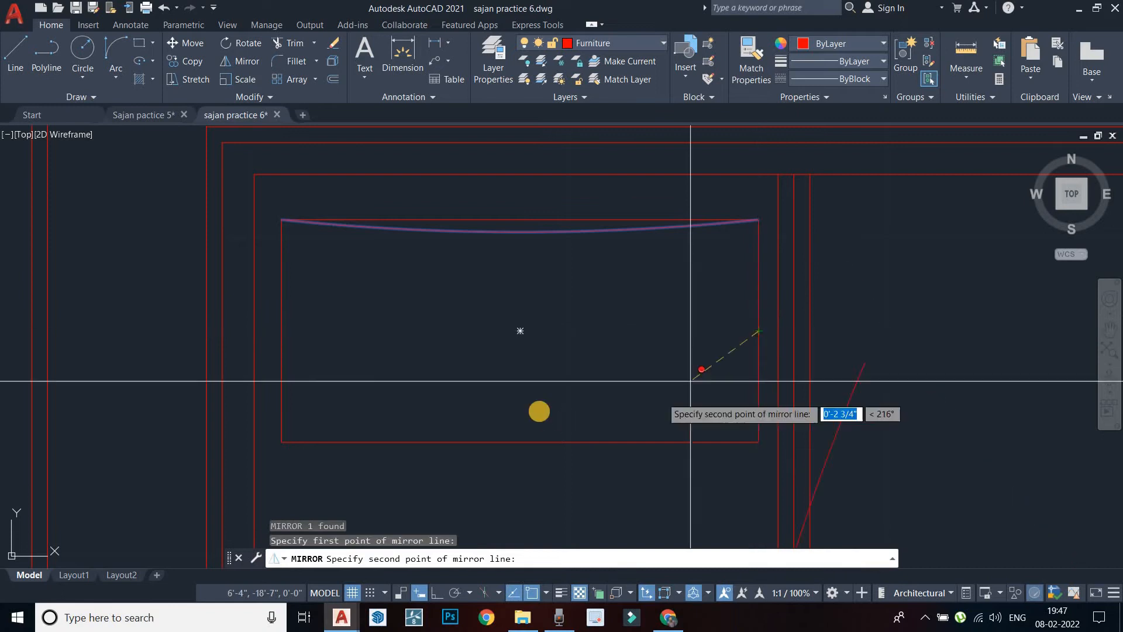
{"action": "left_click", "coordinate": [438, 594]}
{"action": "middle_click_drag", "start_coordinate": [388, 406], "coordinate": [484, 351]}
{"action": "middle_click_drag", "start_coordinate": [384, 441], "coordinate": [442, 396]}
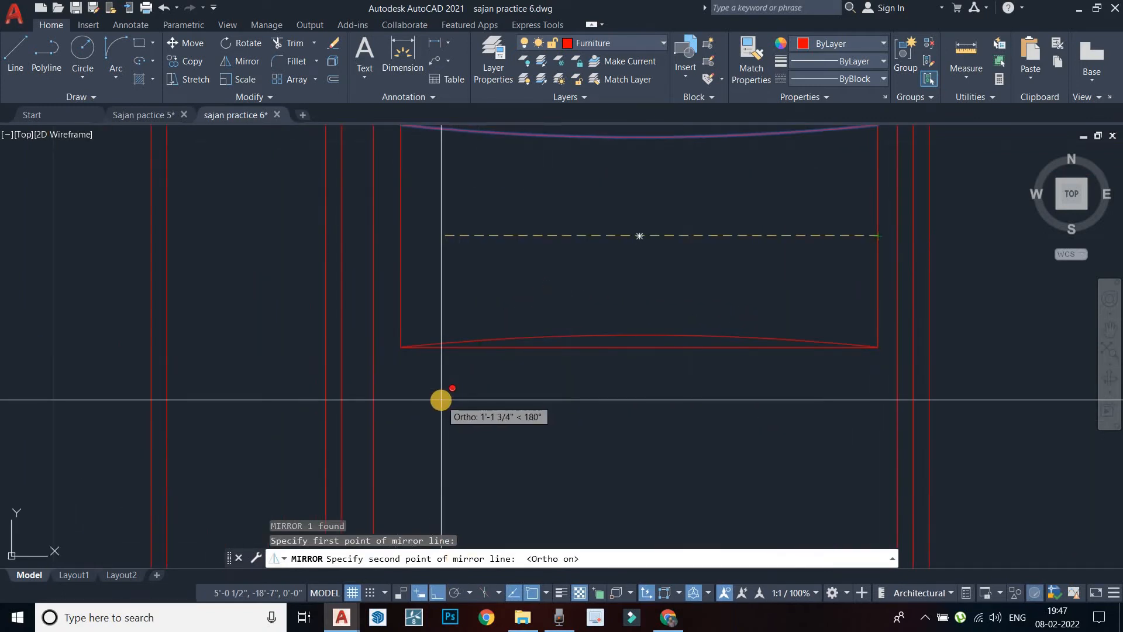
{"action": "left_click", "coordinate": [441, 400]}
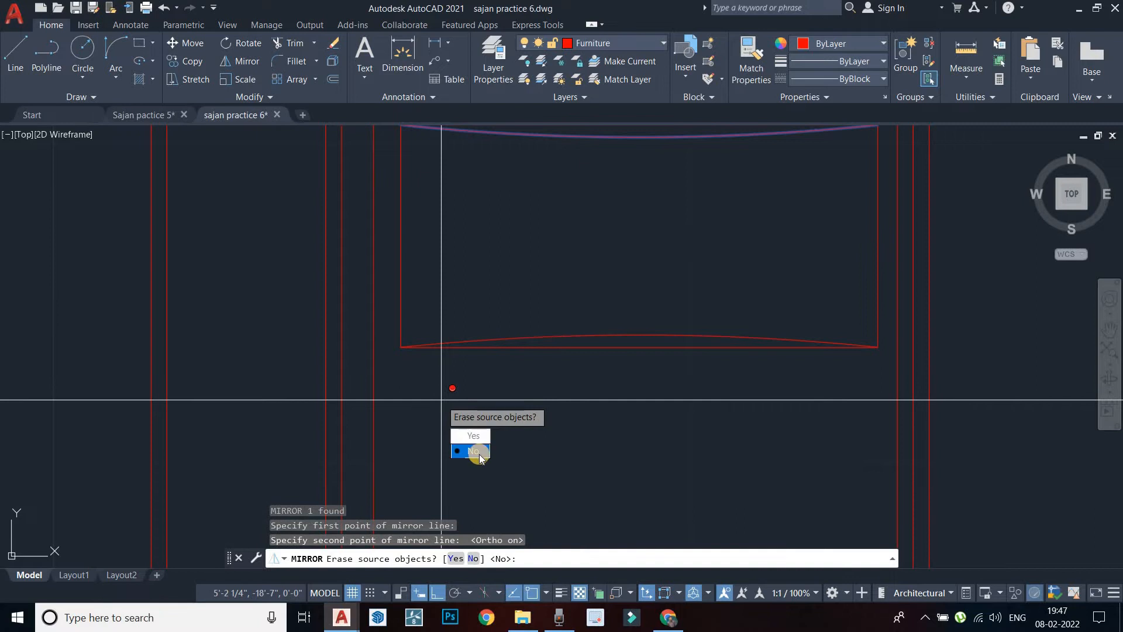
{"action": "type", "text": "n"}
{"action": "key", "text": "Return"}
{"action": "key", "text": "Escape"}
{"action": "scroll", "coordinate": [439, 254], "scroll_direction": "down", "scroll_amount": 3}
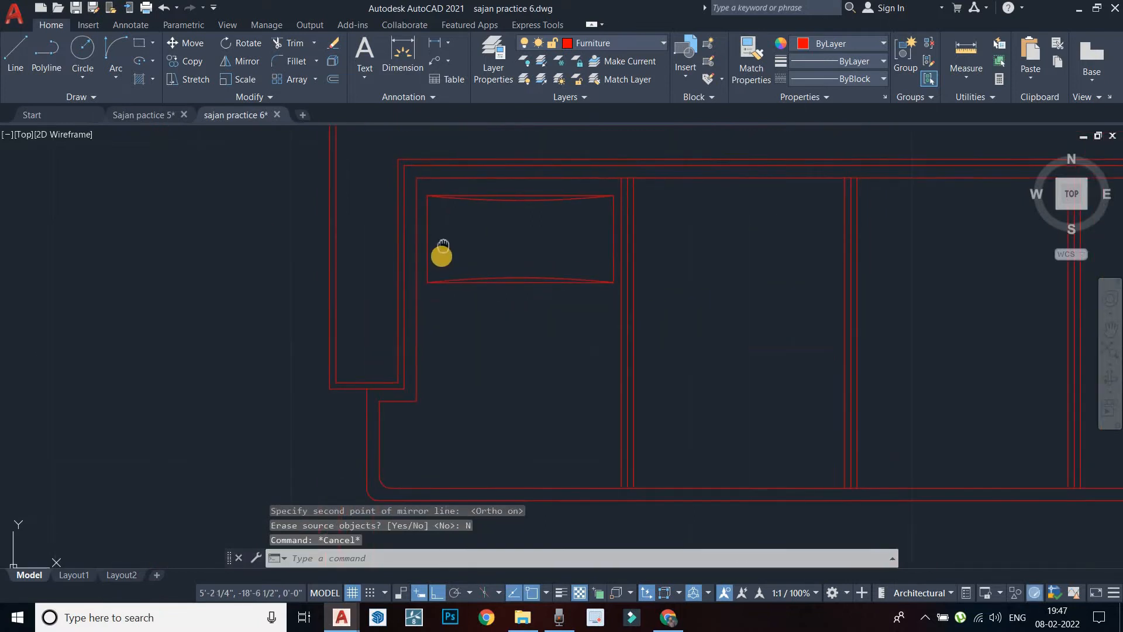
Begin a Start-End-Direction arc from the cushion's top-left to bottom-left corner, then cancel it
{"action": "scroll", "coordinate": [438, 248], "scroll_direction": "up", "scroll_amount": 3}
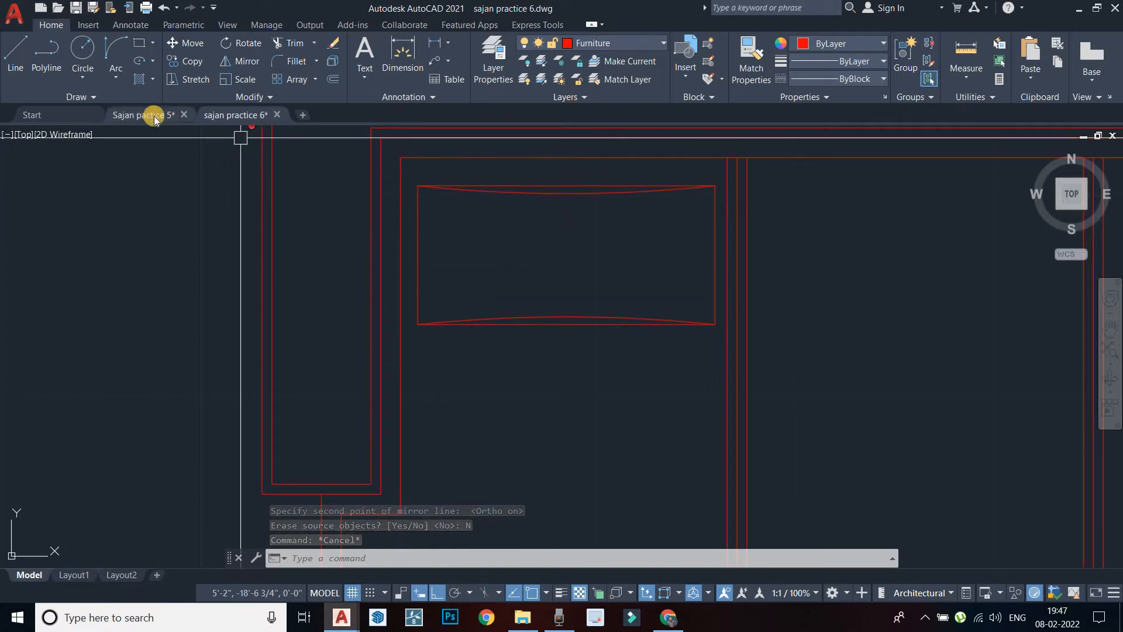
{"action": "left_click", "coordinate": [108, 78]}
{"action": "left_click", "coordinate": [109, 77]}
{"action": "left_click", "coordinate": [108, 78]}
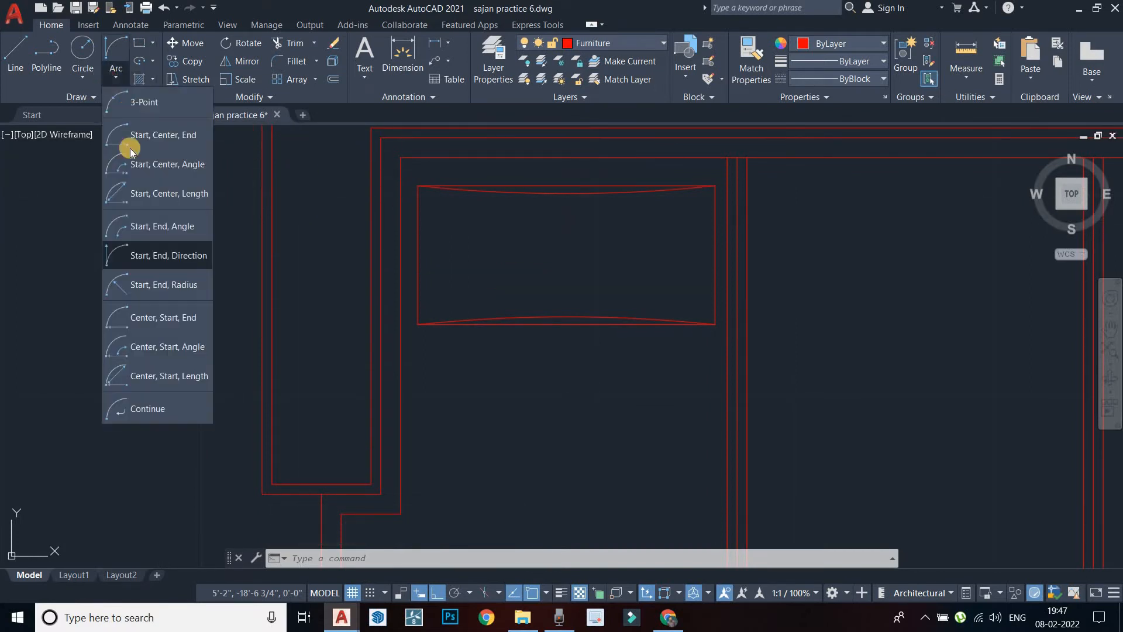
{"action": "left_click", "coordinate": [157, 255]}
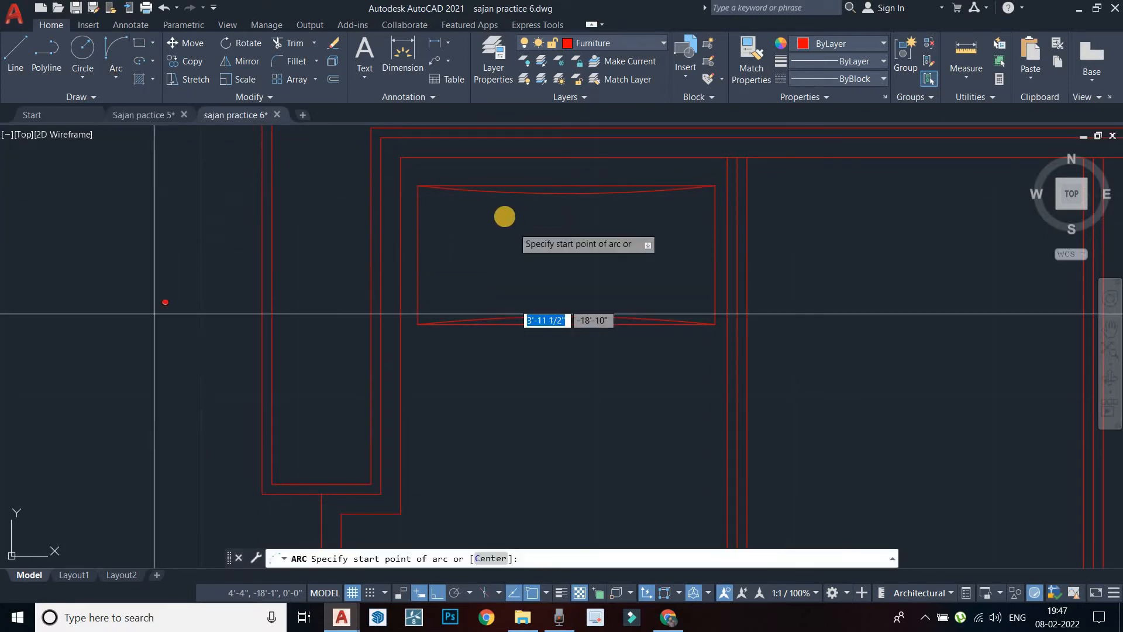
{"action": "scroll", "coordinate": [412, 205], "scroll_direction": "up", "scroll_amount": 3}
{"action": "left_click", "coordinate": [392, 197]}
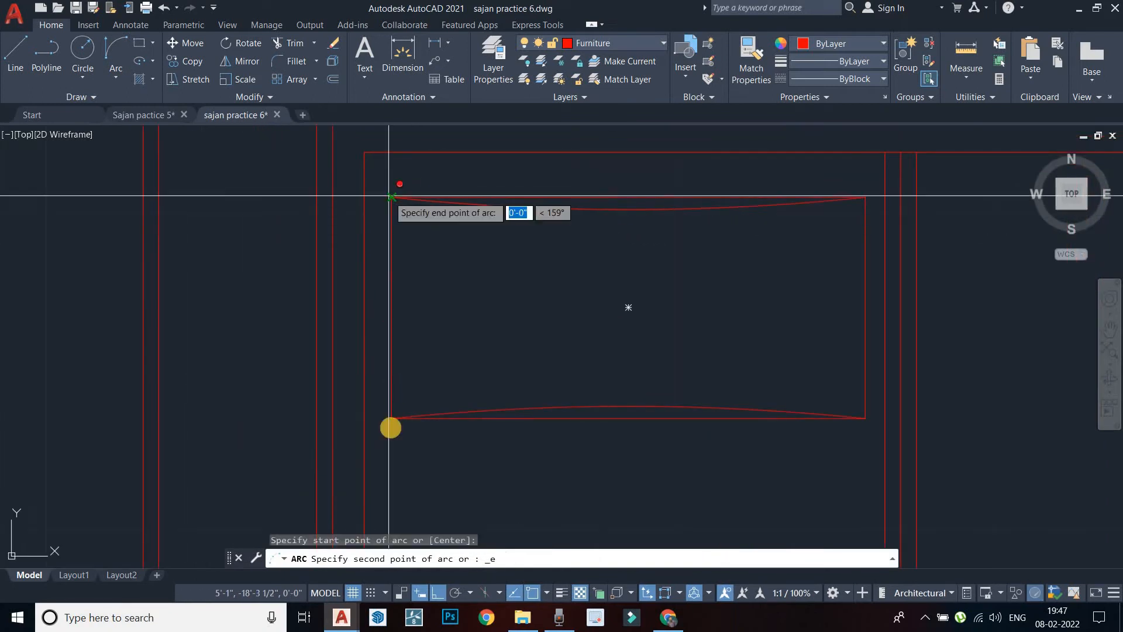
{"action": "left_click", "coordinate": [391, 419]}
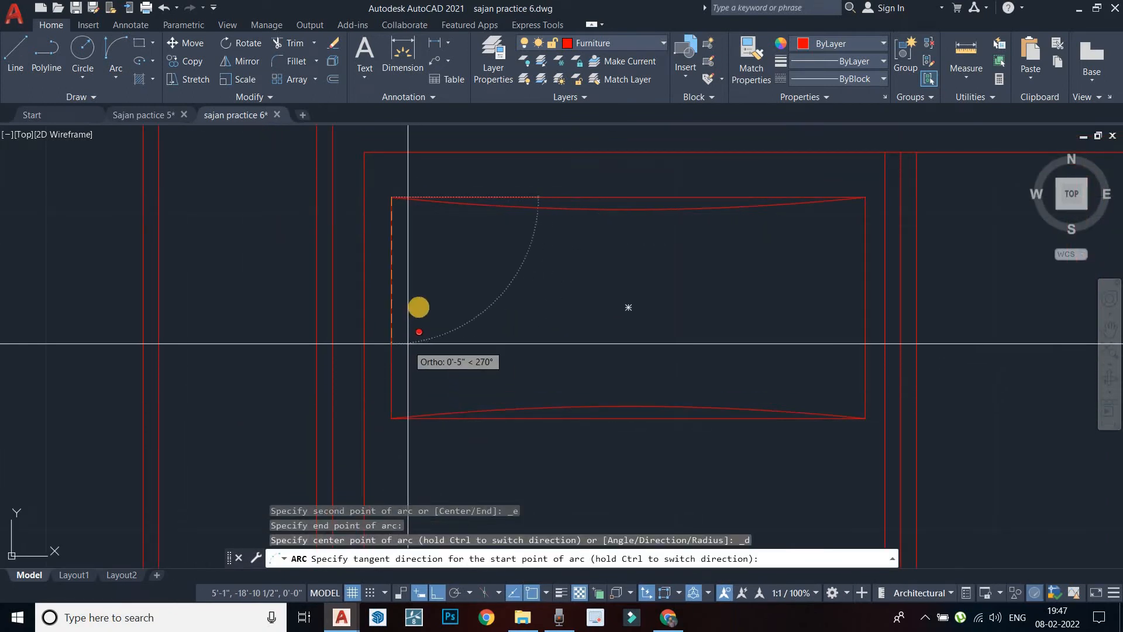
{"action": "scroll", "coordinate": [396, 339], "scroll_direction": "up", "scroll_amount": 4}
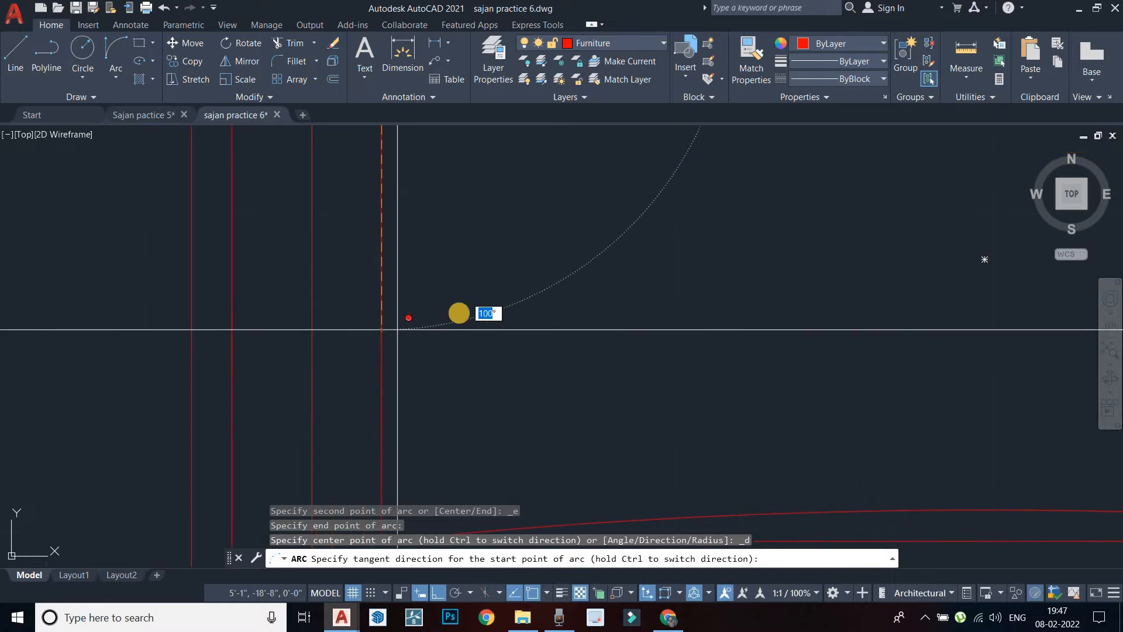
{"action": "scroll", "coordinate": [447, 345], "scroll_direction": "down", "scroll_amount": 6}
{"action": "key", "text": "Escape"}
Repeat the arc from the top-left corner toward the bottom-left, then cancel the failed attempt
{"action": "middle_click_drag", "start_coordinate": [491, 328], "coordinate": [480, 296]}
{"action": "right_click", "coordinate": [480, 296]}
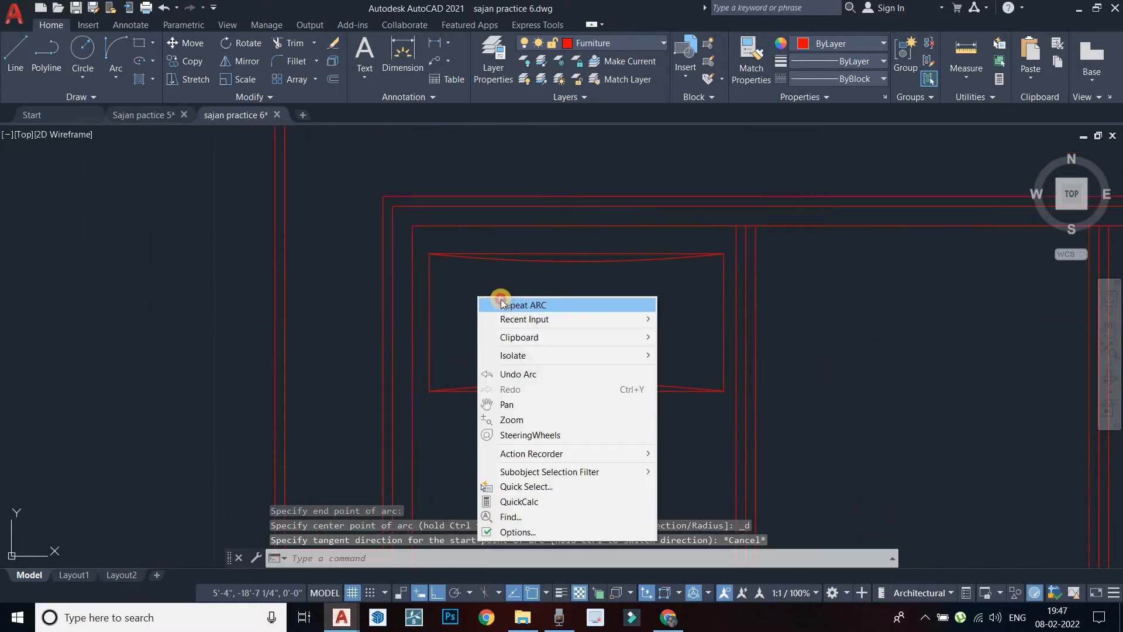
{"action": "left_click", "coordinate": [497, 302]}
{"action": "left_click", "coordinate": [426, 254]}
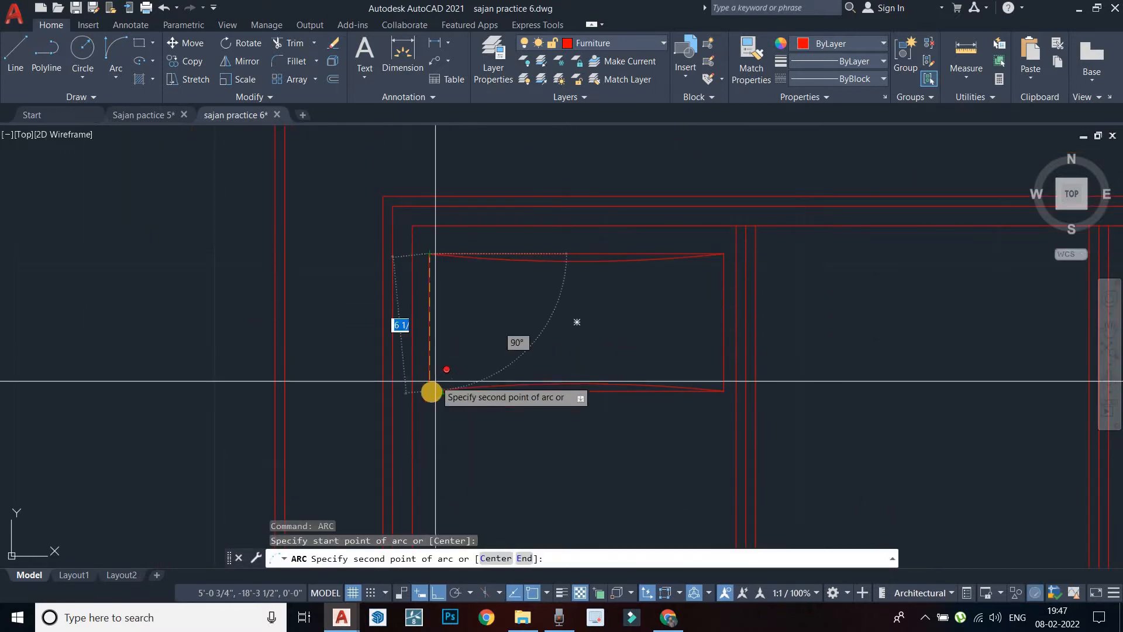
{"action": "left_click", "coordinate": [430, 391]}
{"action": "scroll", "coordinate": [426, 317], "scroll_direction": "up", "scroll_amount": 6}
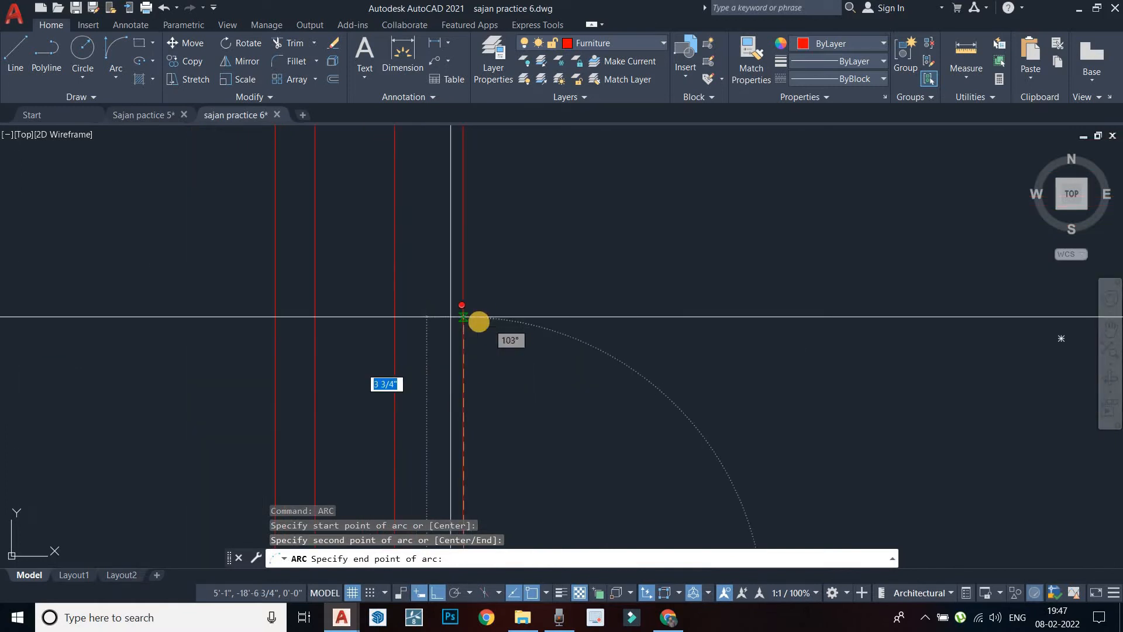
{"action": "key", "text": "Escape"}
{"action": "key", "text": "Escape"}
With Ortho off, draw a shallow inward arc from the top-left to the bottom-left corner
{"action": "left_click", "coordinate": [438, 592]}
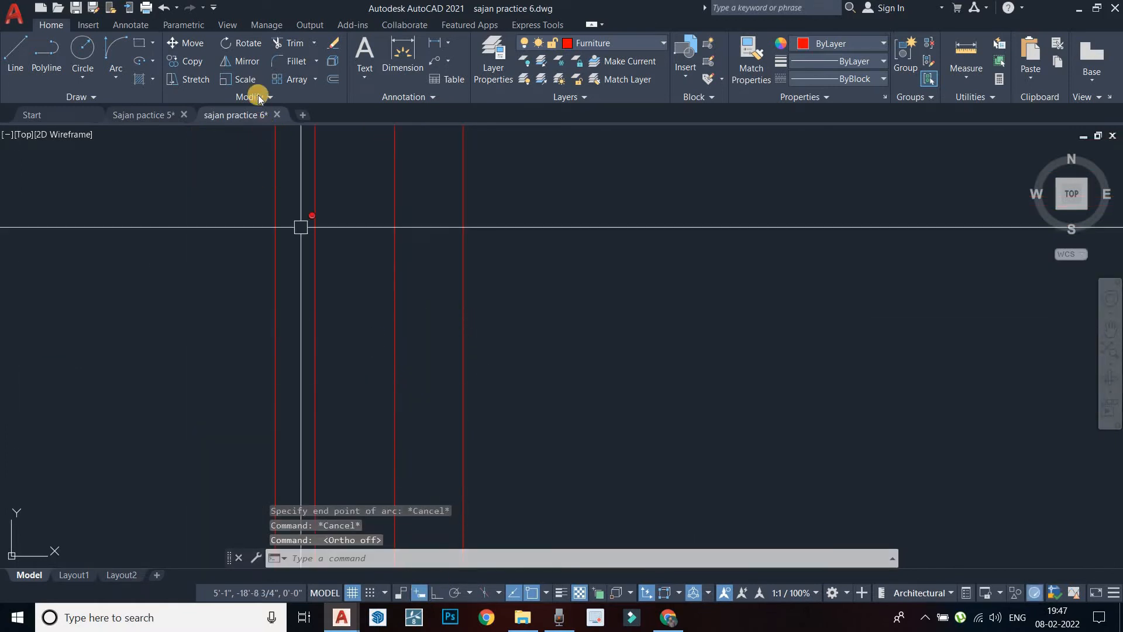
{"action": "left_click", "coordinate": [123, 81]}
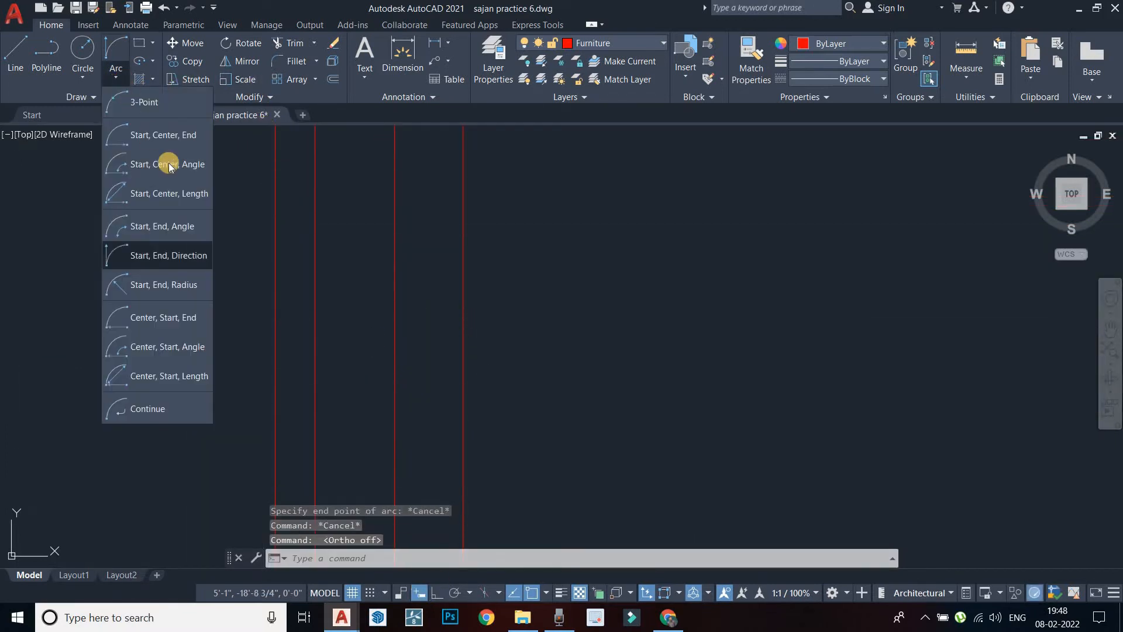
{"action": "left_click", "coordinate": [173, 252]}
{"action": "scroll", "coordinate": [554, 316], "scroll_direction": "down", "scroll_amount": 2}
{"action": "middle_click_drag", "start_coordinate": [550, 314], "coordinate": [530, 291]}
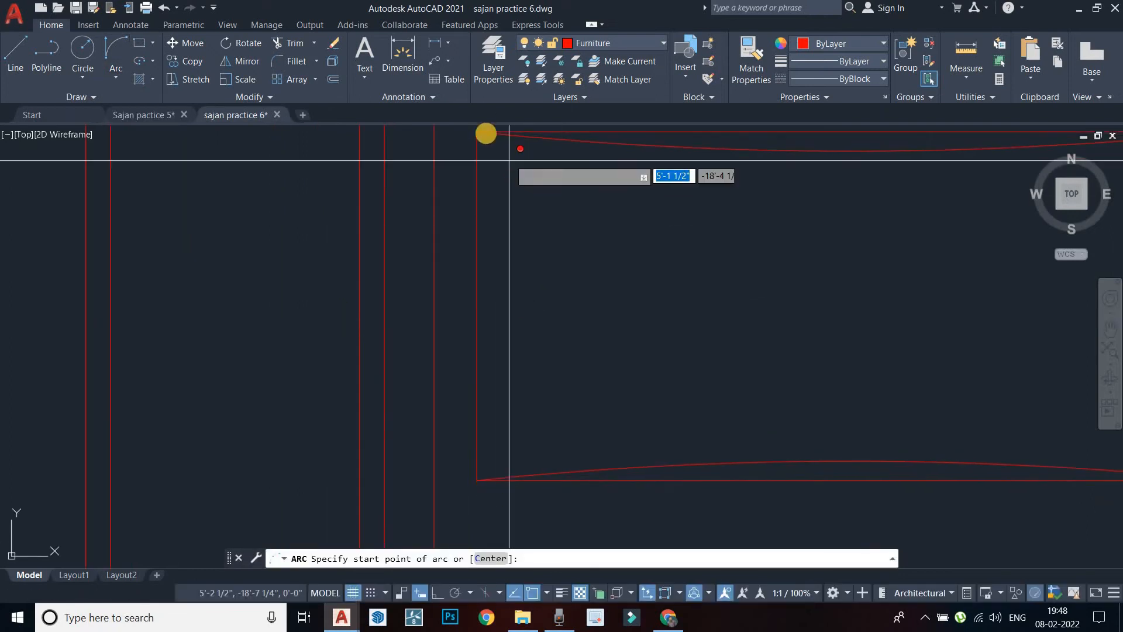
{"action": "left_click", "coordinate": [478, 132]}
{"action": "middle_click_drag", "start_coordinate": [495, 466], "coordinate": [481, 389]}
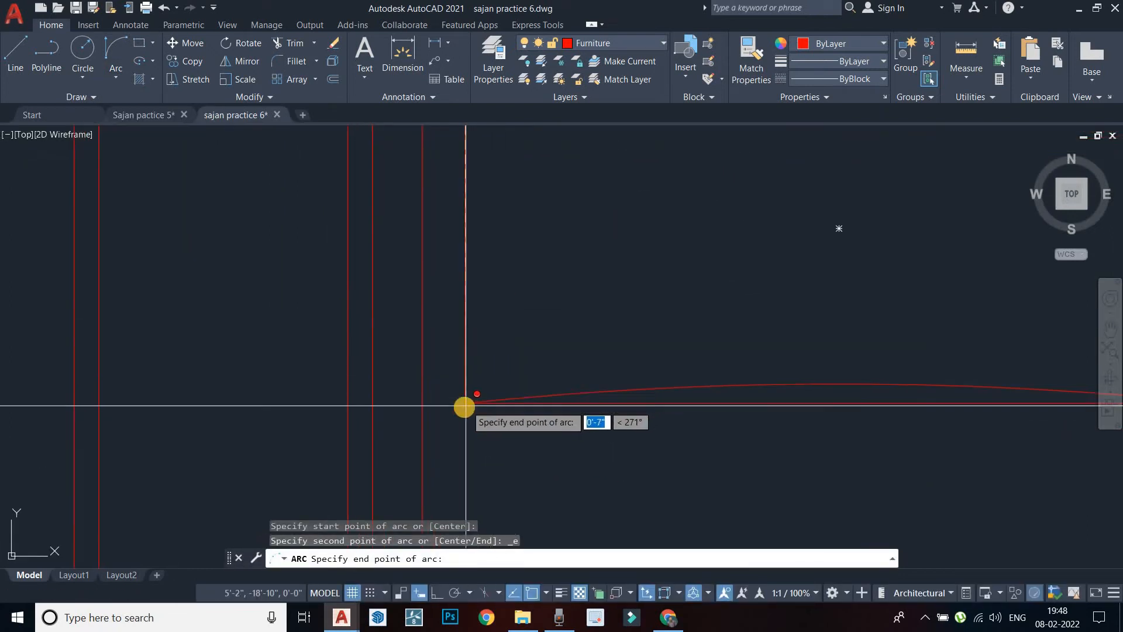
{"action": "left_click", "coordinate": [465, 402]}
{"action": "left_click", "coordinate": [497, 320]}
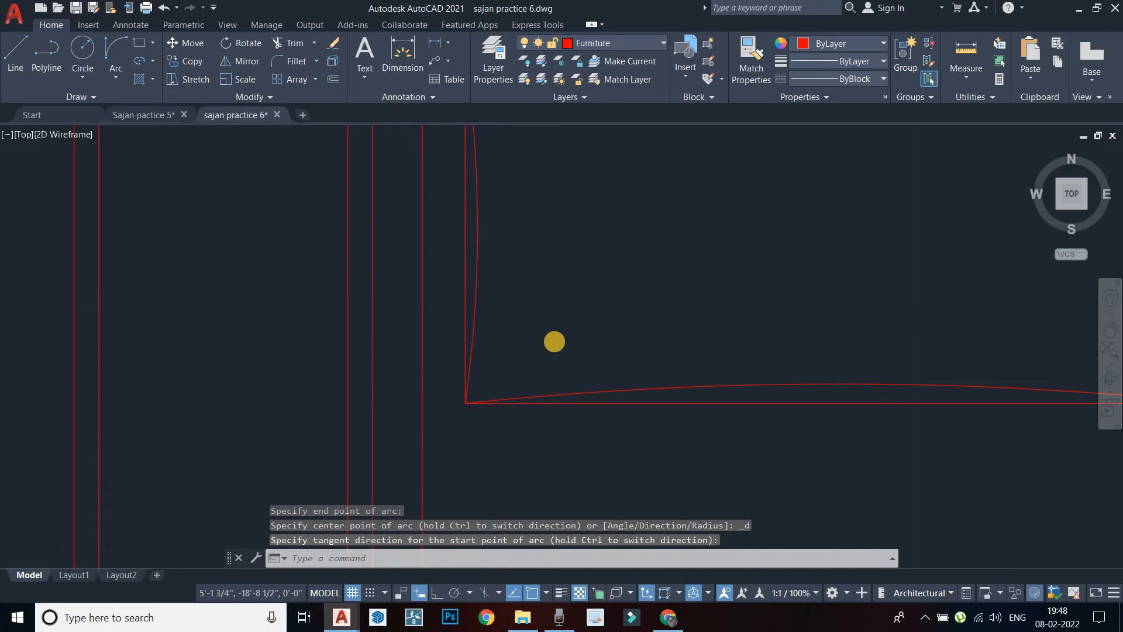
{"action": "scroll", "coordinate": [540, 314], "scroll_direction": "down", "scroll_amount": 2}
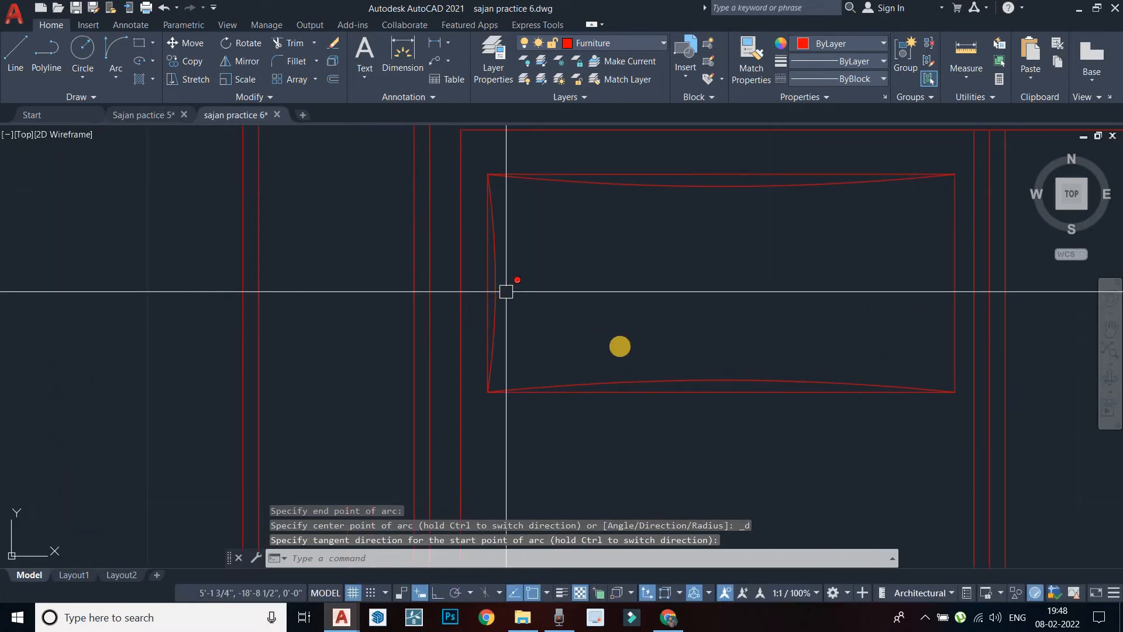
{"action": "key", "text": "Escape"}
Select the new left arc and start mirroring it with MI
{"action": "left_click", "coordinate": [494, 309]}
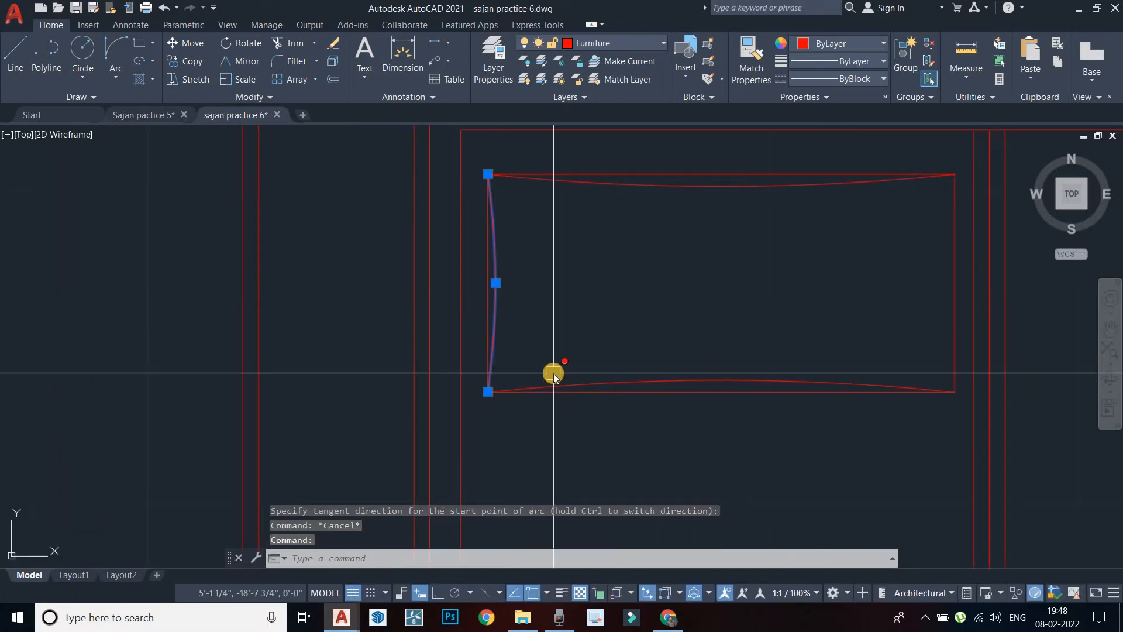
{"action": "type", "text": "mi"}
{"action": "key", "text": "Return"}
{"action": "middle_click_drag", "start_coordinate": [666, 416], "coordinate": [601, 388]}
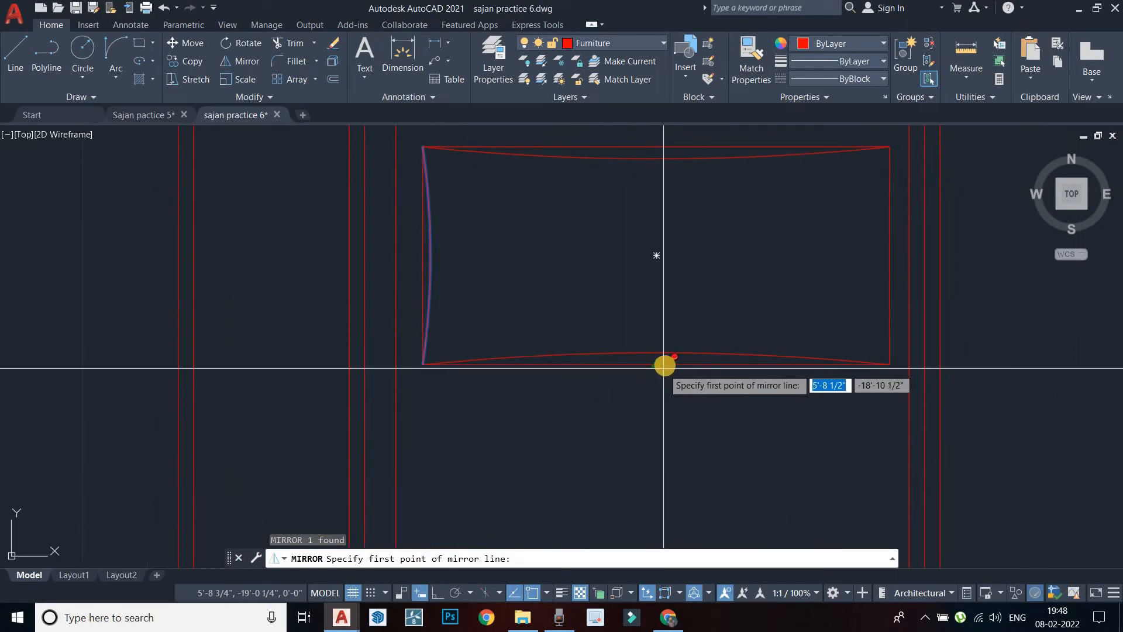
Mirror the left arc onto the pillow's right edge, keeping the original
{"action": "left_click", "coordinate": [660, 365]}
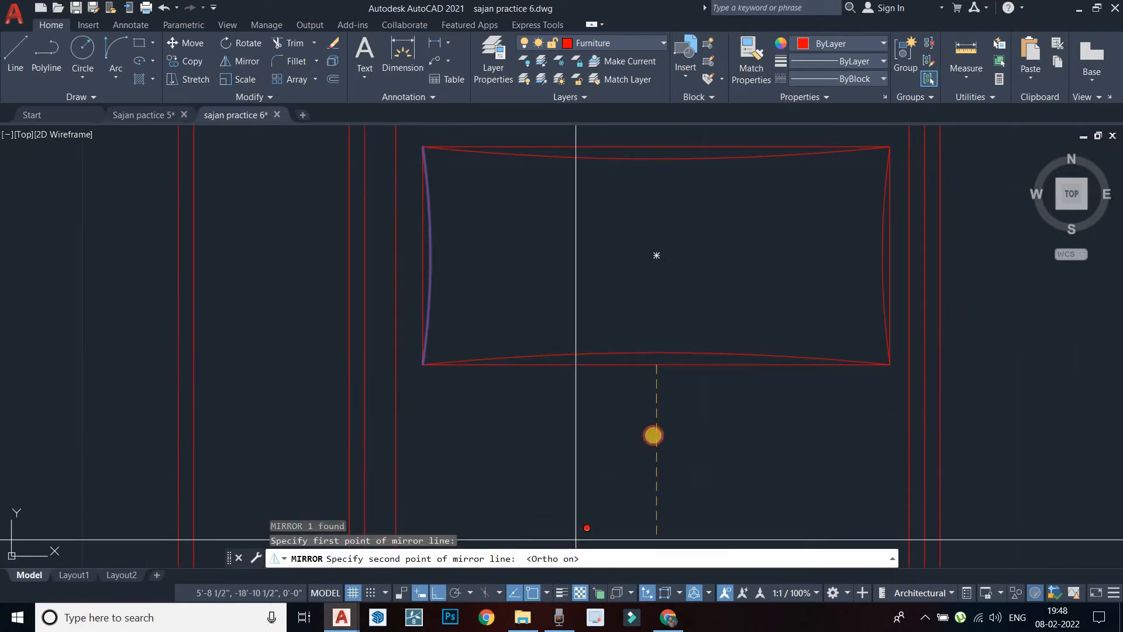
{"action": "middle_click_drag", "start_coordinate": [674, 522], "coordinate": [677, 406]}
{"action": "left_click", "coordinate": [679, 407]}
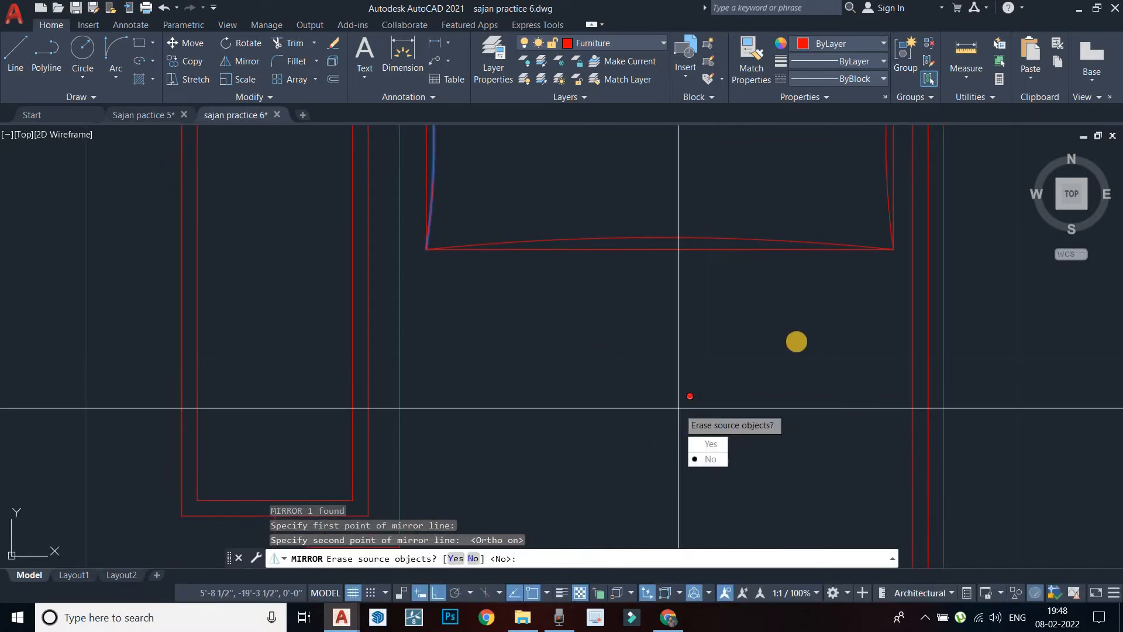
{"action": "middle_click_drag", "start_coordinate": [751, 402], "coordinate": [717, 467]}
{"action": "left_click", "coordinate": [773, 477]}
{"action": "scroll", "coordinate": [713, 137], "scroll_direction": "down", "scroll_amount": 2}
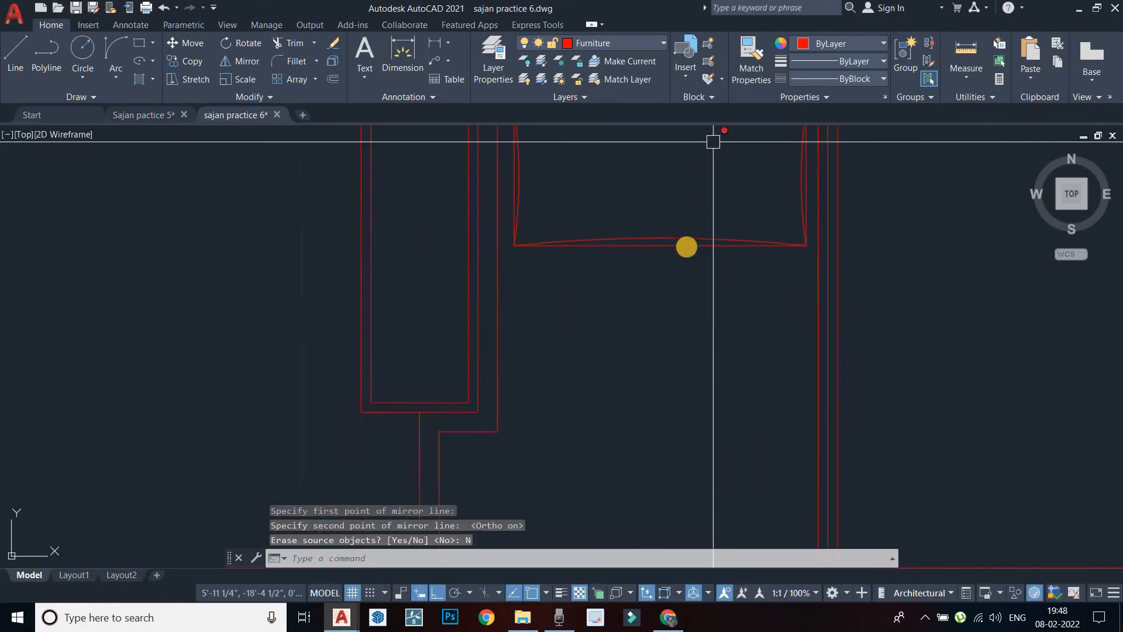
Delete the straight guide rectangle, leaving only the curved pillow edges
{"action": "middle_click_drag", "start_coordinate": [712, 143], "coordinate": [688, 245]}
{"action": "key", "text": "Escape"}
{"action": "scroll", "coordinate": [627, 199], "scroll_direction": "up", "scroll_amount": 2}
{"action": "left_click", "coordinate": [634, 208]}
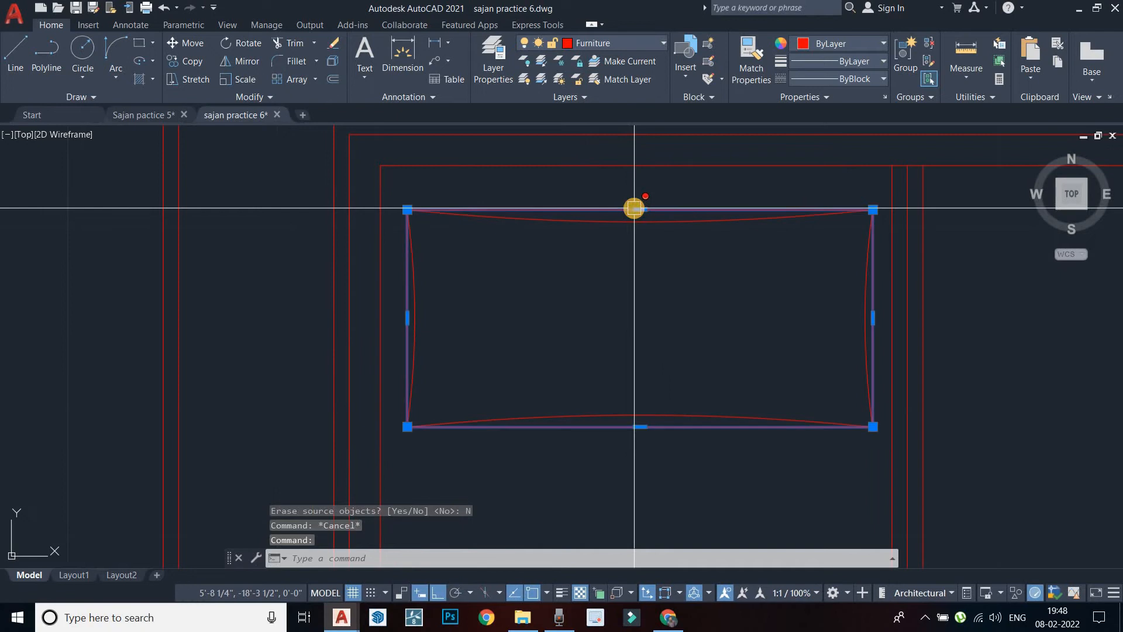
{"action": "key", "text": "Delete"}
{"action": "scroll", "coordinate": [617, 210], "scroll_direction": "down", "scroll_amount": 2}
Select the four pillow arcs and copy them from the pillow's top-left corner as base point
{"action": "scroll", "coordinate": [664, 323], "scroll_direction": "up", "scroll_amount": 3}
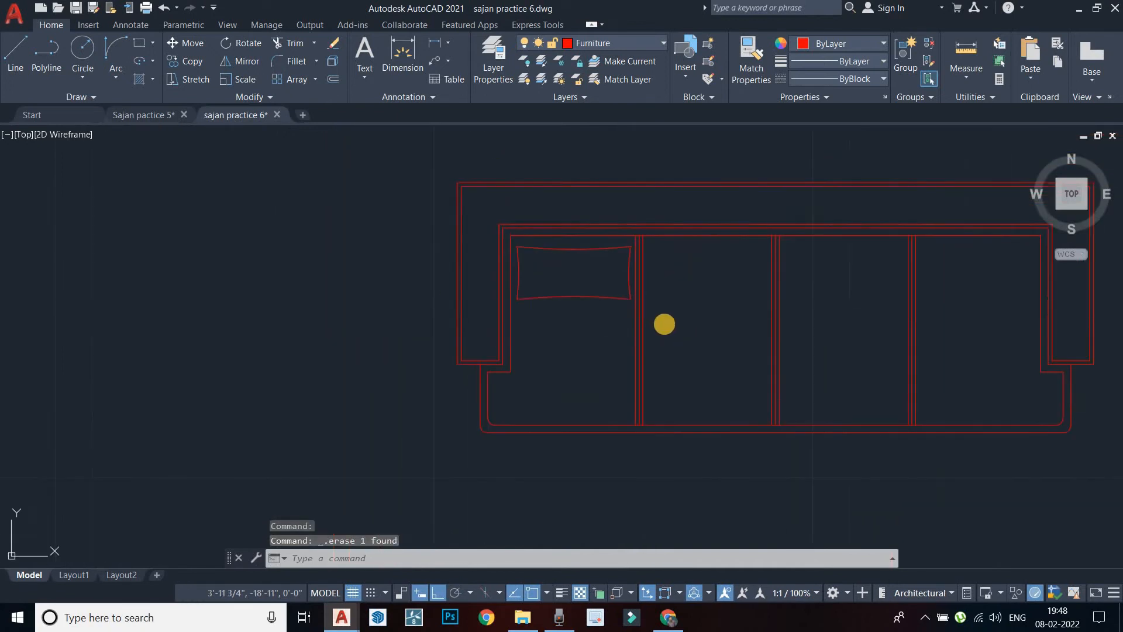
{"action": "key", "text": "Escape"}
{"action": "left_click", "coordinate": [468, 264]}
{"action": "left_click", "coordinate": [326, 220]}
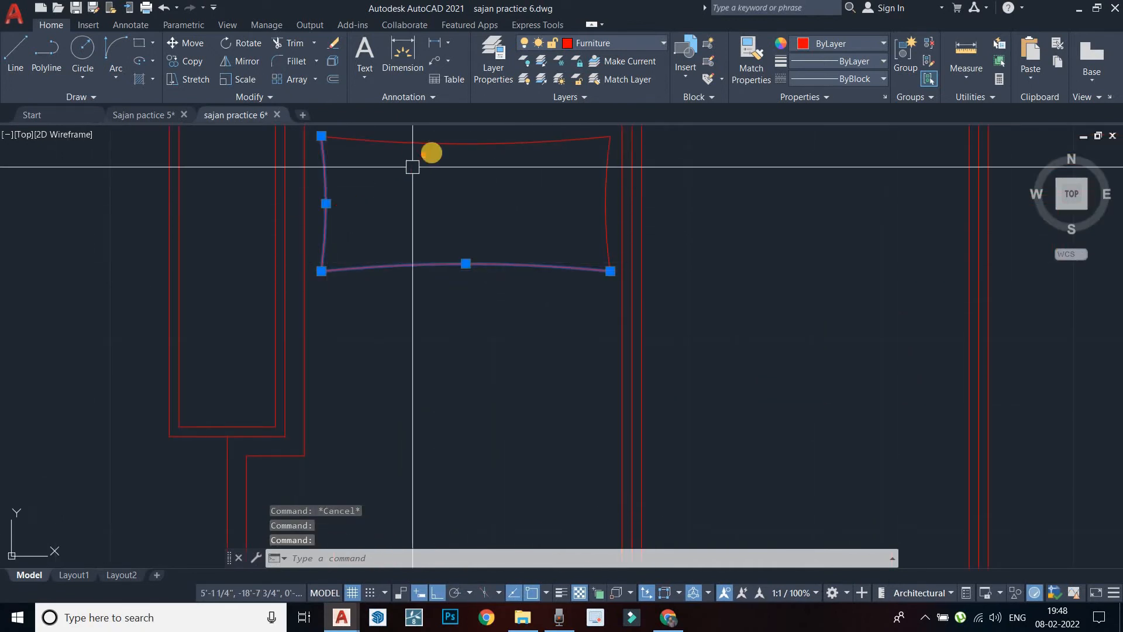
{"action": "left_click", "coordinate": [612, 196]}
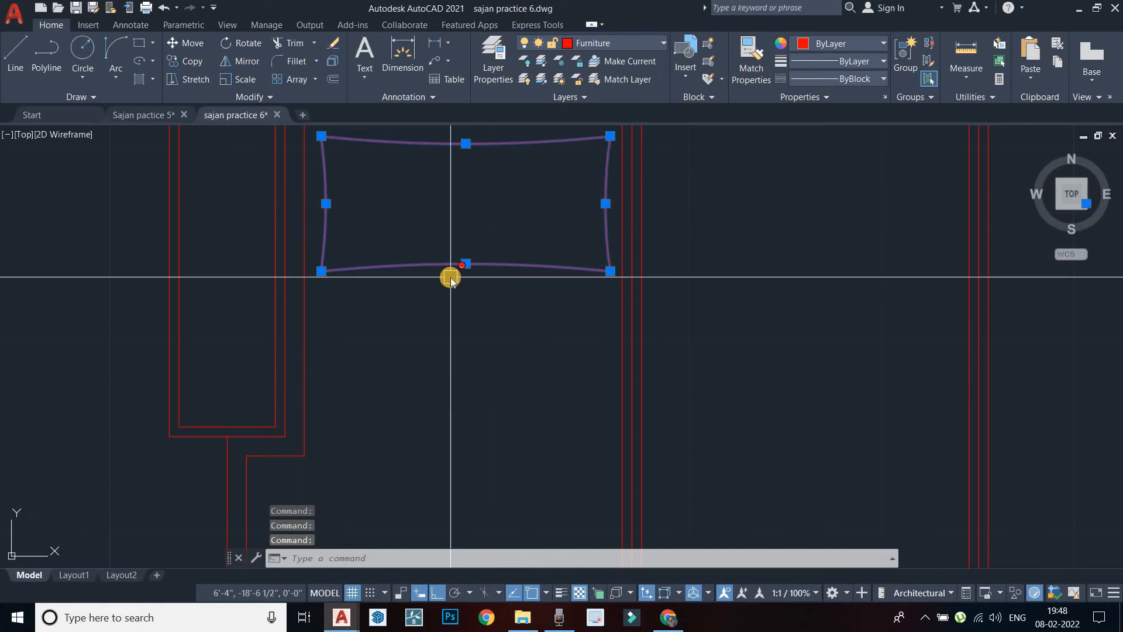
{"action": "key", "text": "Return"}
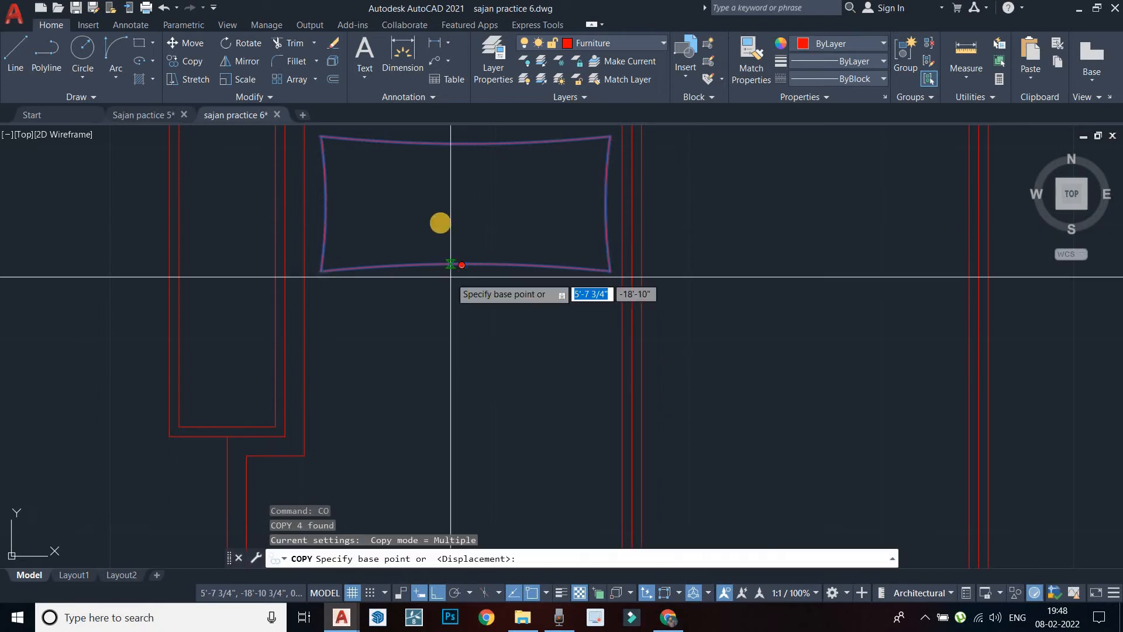
{"action": "middle_click_drag", "start_coordinate": [377, 154], "coordinate": [398, 223]}
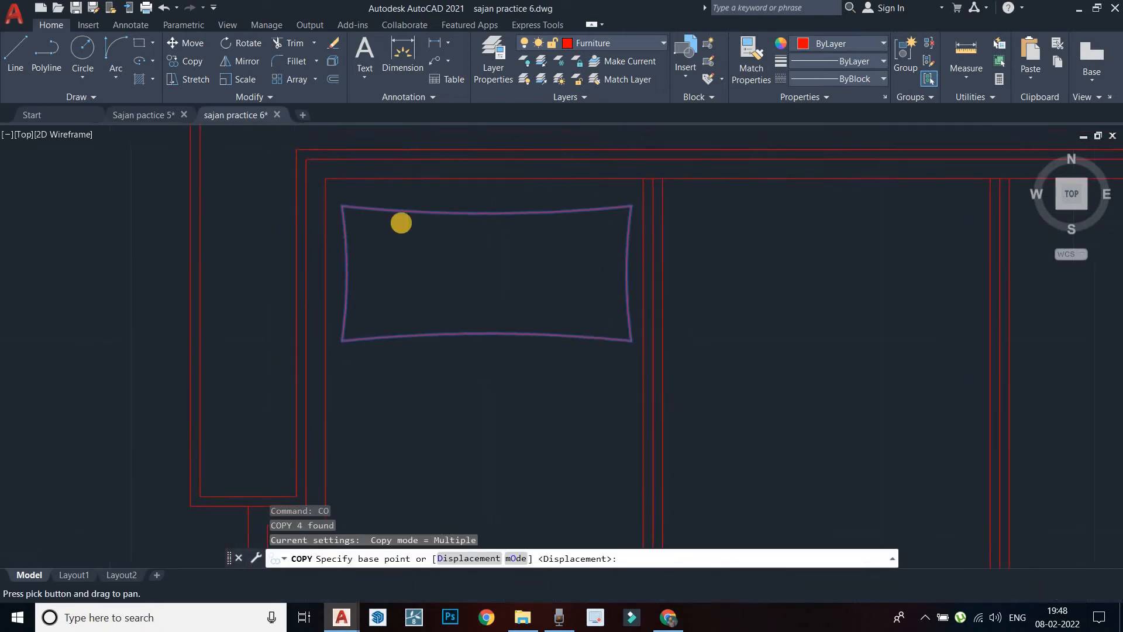
{"action": "left_click", "coordinate": [326, 178]}
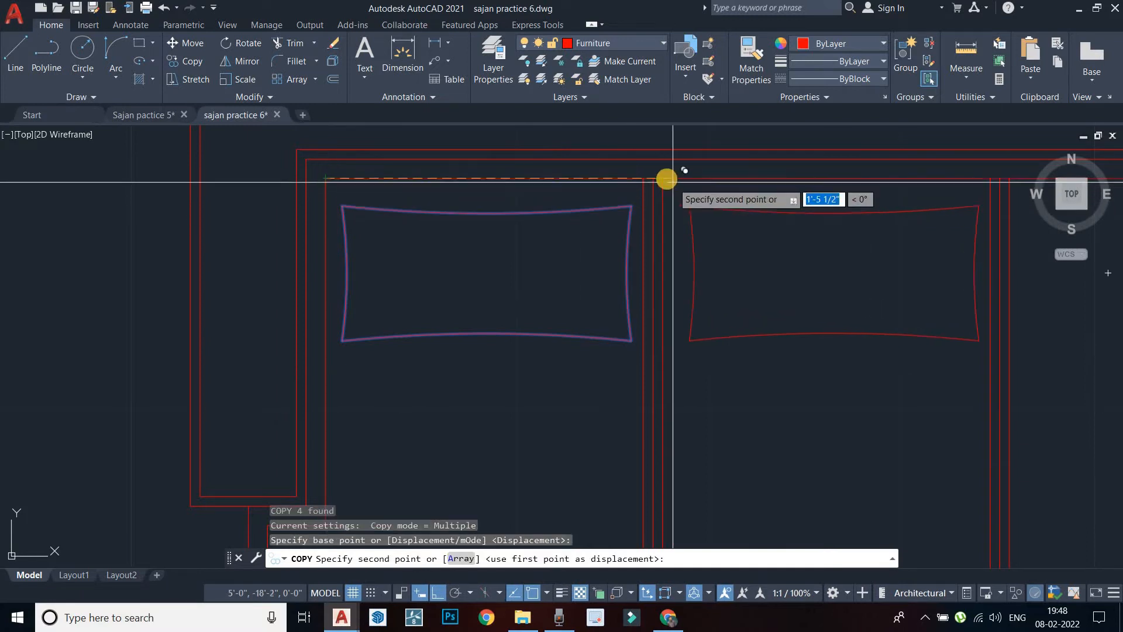
Place pillow copies into the other three seat bays and finish copying
{"action": "middle_click_drag", "start_coordinate": [718, 252], "coordinate": [428, 280]}
{"action": "scroll", "coordinate": [488, 265], "scroll_direction": "down", "scroll_amount": 2}
{"action": "scroll", "coordinate": [645, 234], "scroll_direction": "up", "scroll_amount": 2}
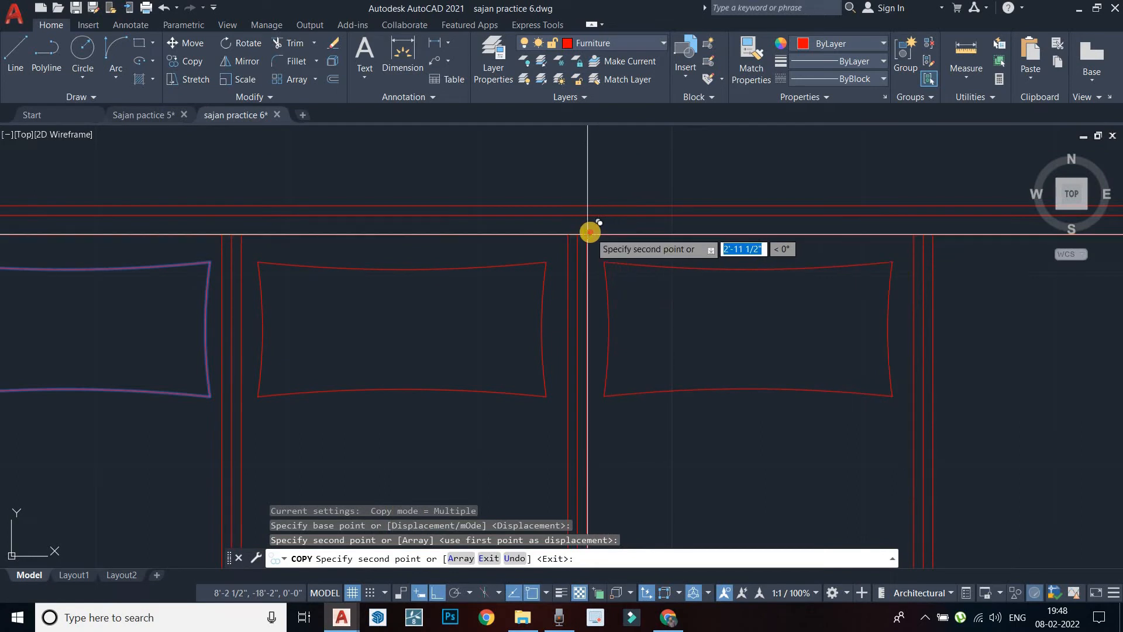
{"action": "left_click", "coordinate": [589, 234]}
{"action": "middle_click_drag", "start_coordinate": [760, 253], "coordinate": [662, 266]}
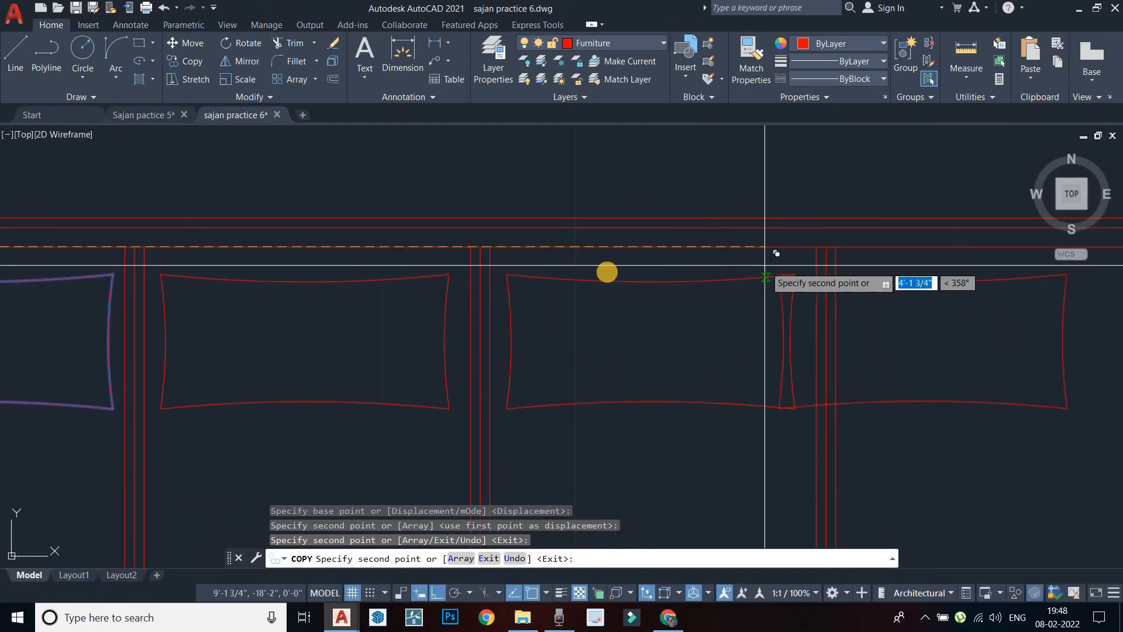
{"action": "middle_click_drag", "start_coordinate": [767, 263], "coordinate": [555, 252]}
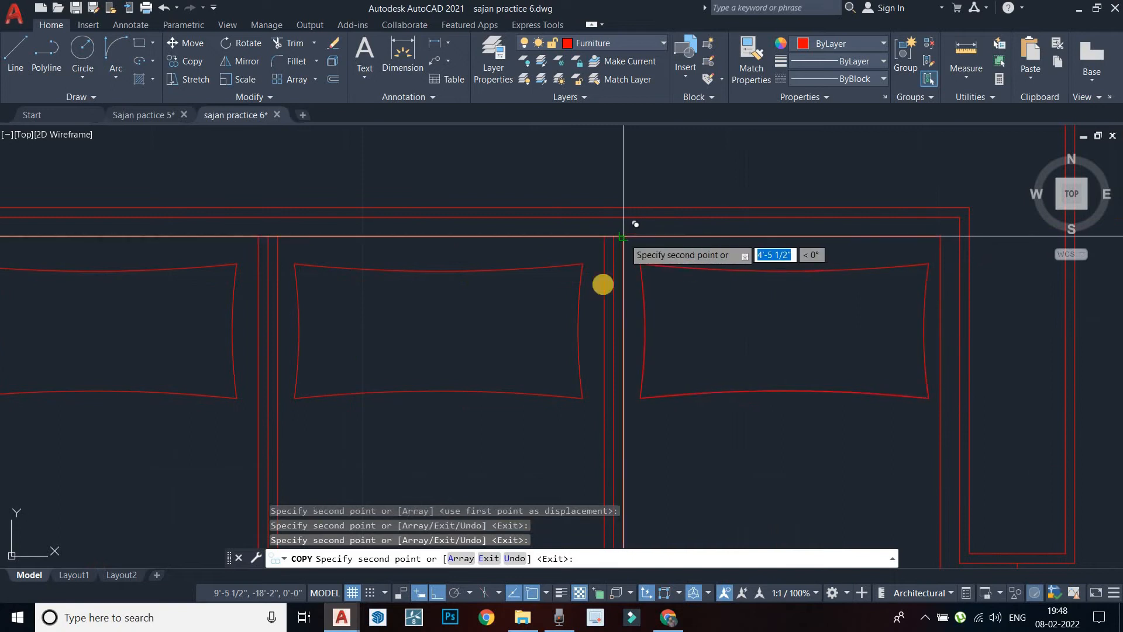
{"action": "key", "text": "Escape"}
{"action": "scroll", "coordinate": [623, 236], "scroll_direction": "down", "scroll_amount": 5}
{"action": "middle_click_drag", "start_coordinate": [587, 394], "coordinate": [627, 359]}
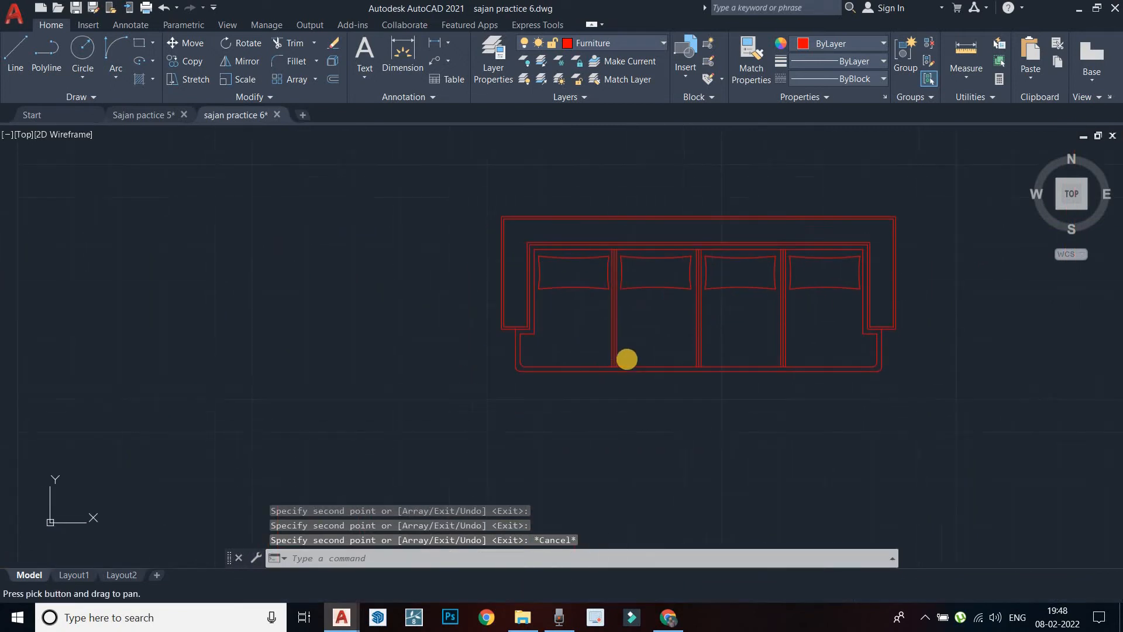
Frame the whole sofa in view and start the HATCH command with H
{"action": "scroll", "coordinate": [627, 359], "scroll_direction": "up", "scroll_amount": 5}
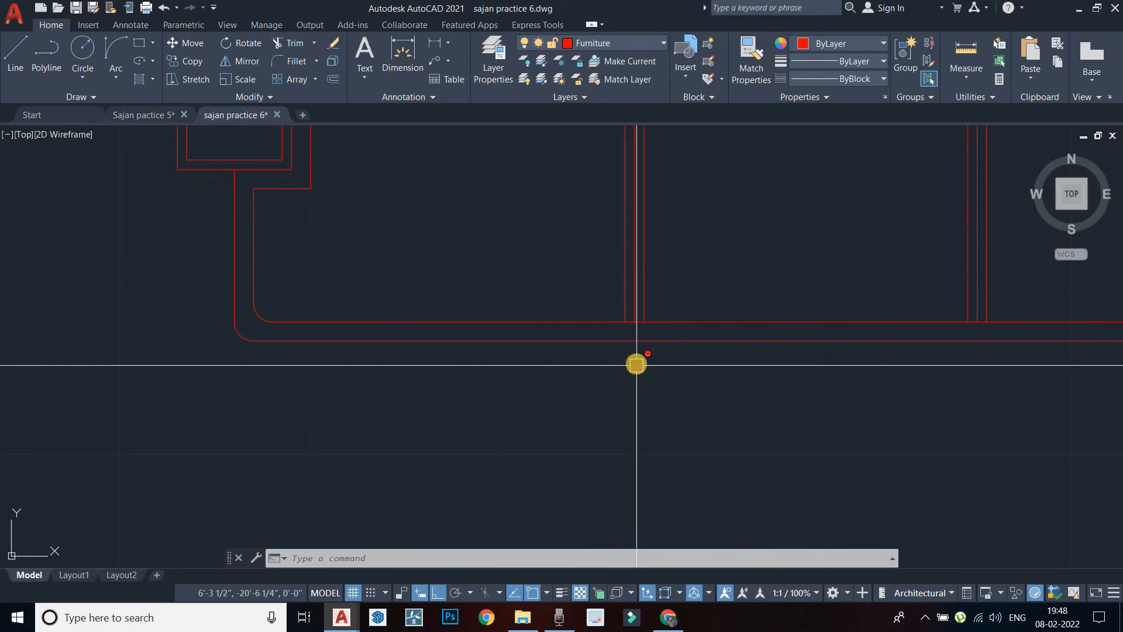
{"action": "key", "text": "Escape"}
{"action": "scroll", "coordinate": [562, 374], "scroll_direction": "down", "scroll_amount": 6}
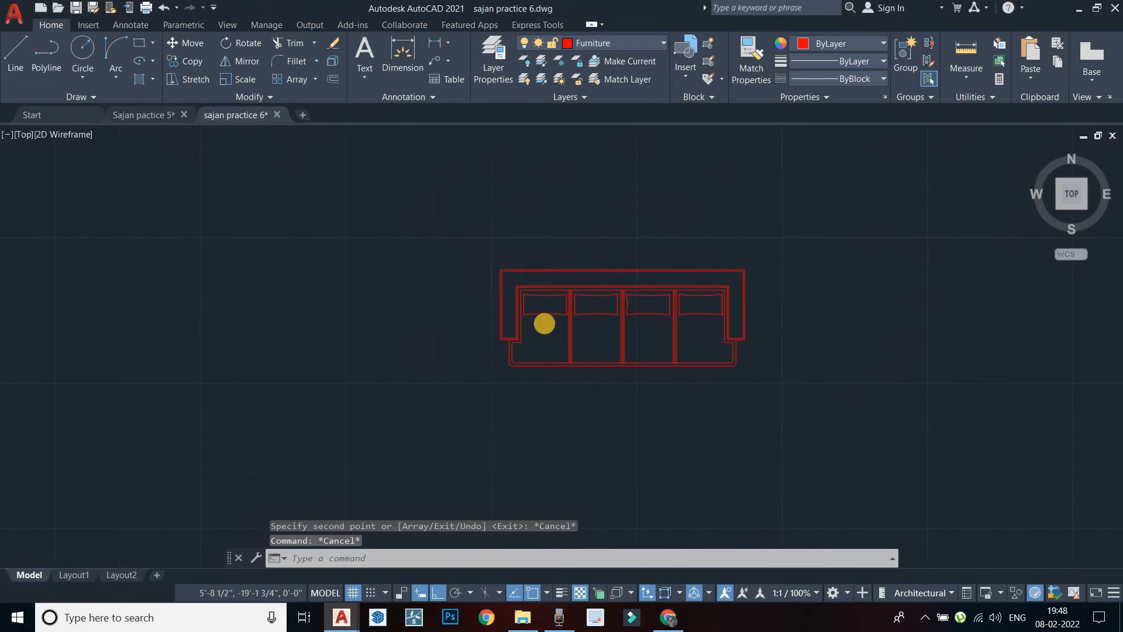
{"action": "scroll", "coordinate": [544, 323], "scroll_direction": "up", "scroll_amount": 4}
{"action": "middle_click_drag", "start_coordinate": [541, 326], "coordinate": [413, 329]}
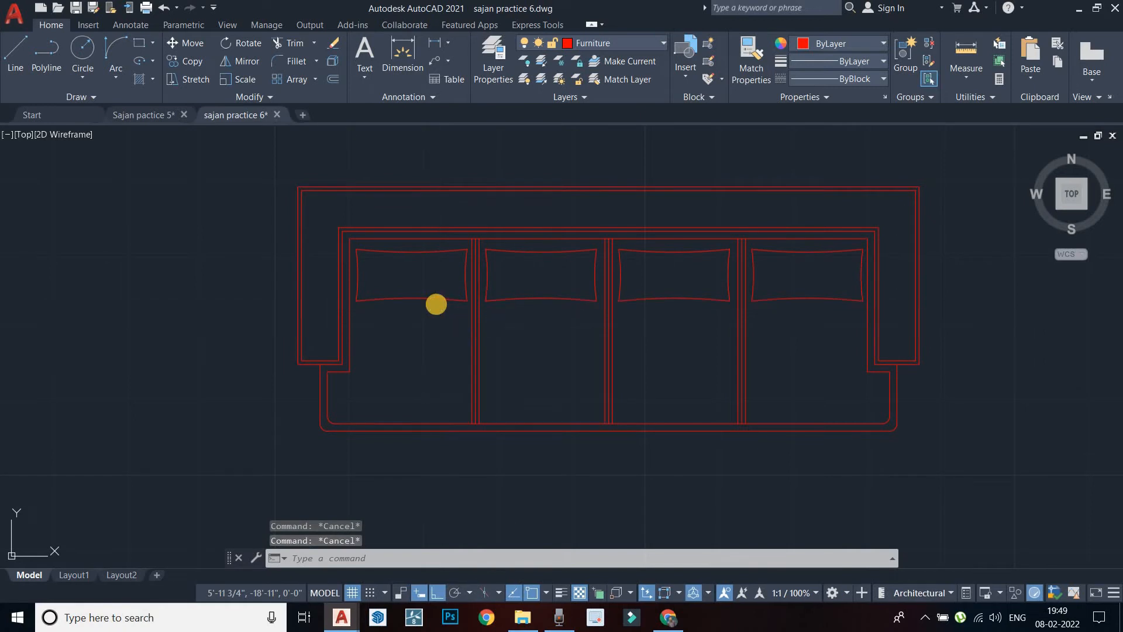
{"action": "type", "text": "h"}
{"action": "key", "text": "Return"}
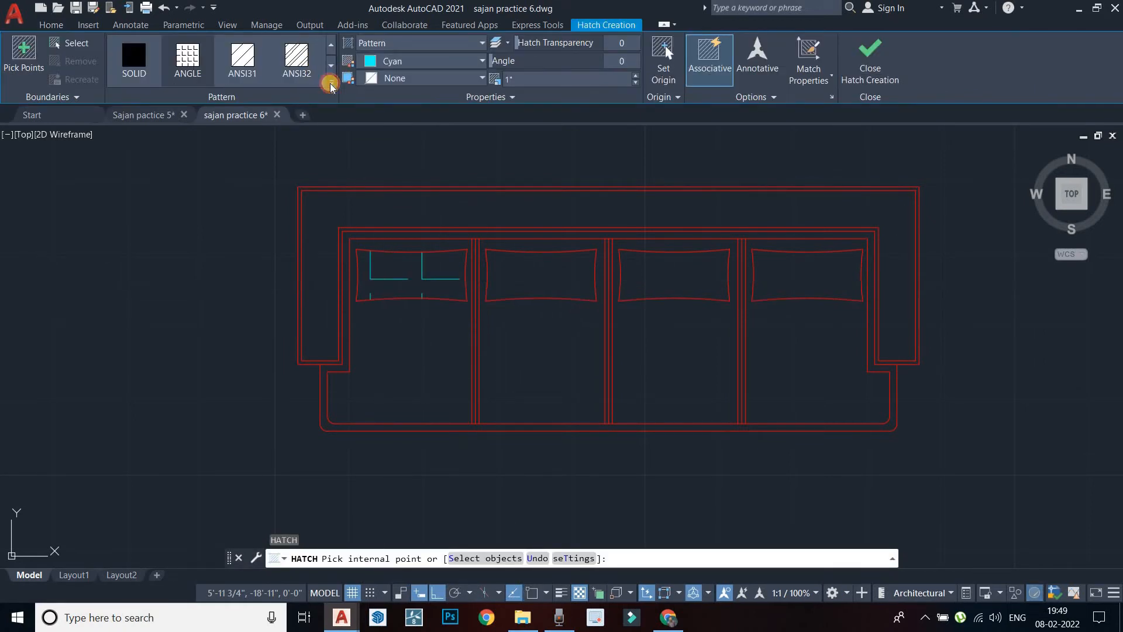
Hatch the sofa's back-and-arm band with ANSI36 and set its hatch scale to 0.1
{"action": "left_click", "coordinate": [331, 83]}
{"action": "left_click", "coordinate": [311, 108]}
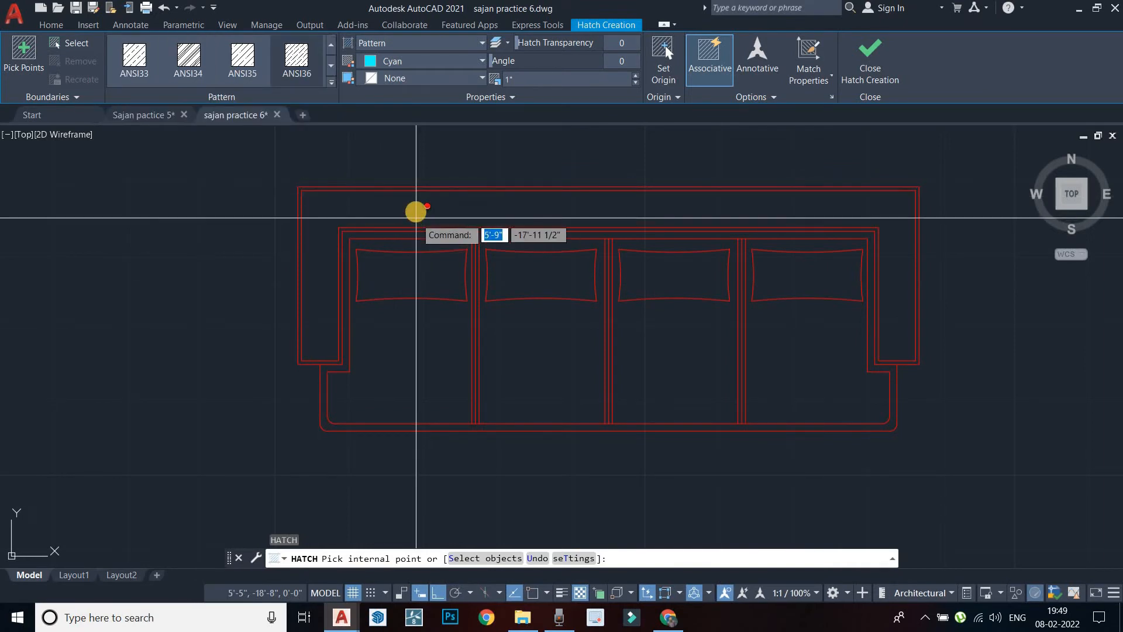
{"action": "left_click", "coordinate": [416, 217]}
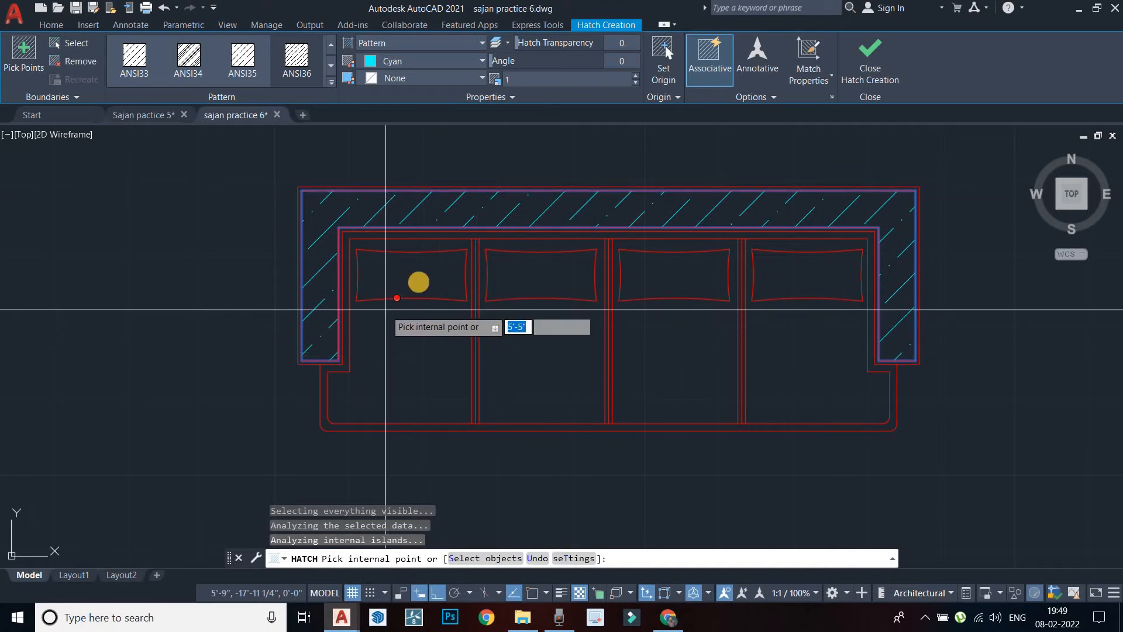
{"action": "key", "text": "Return"}
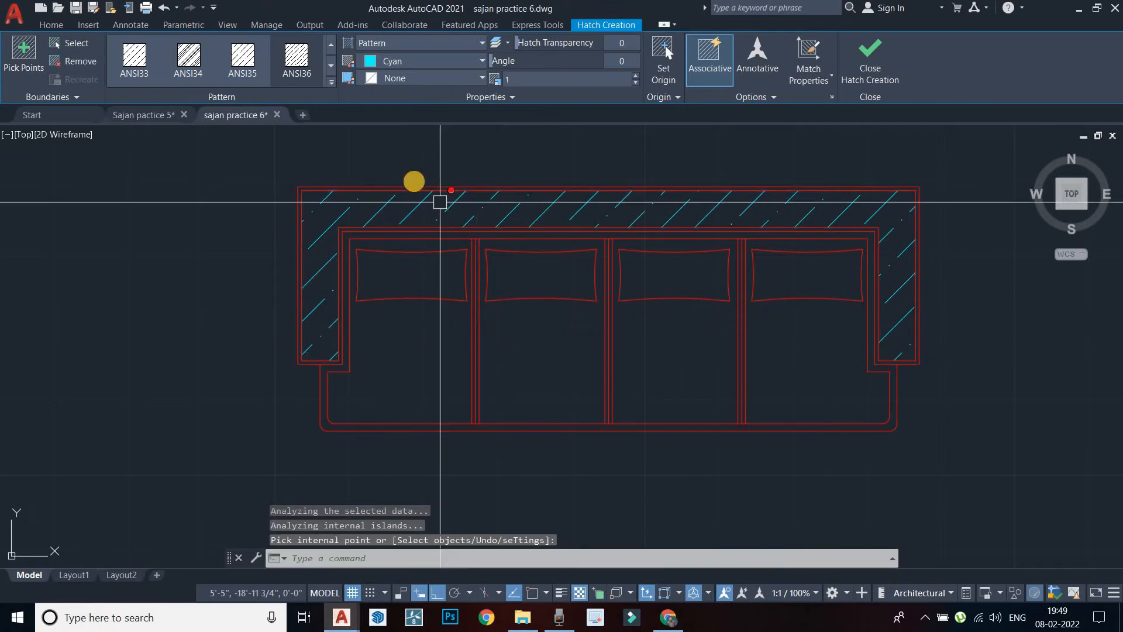
{"action": "key", "text": "Escape"}
{"action": "left_click", "coordinate": [415, 206]}
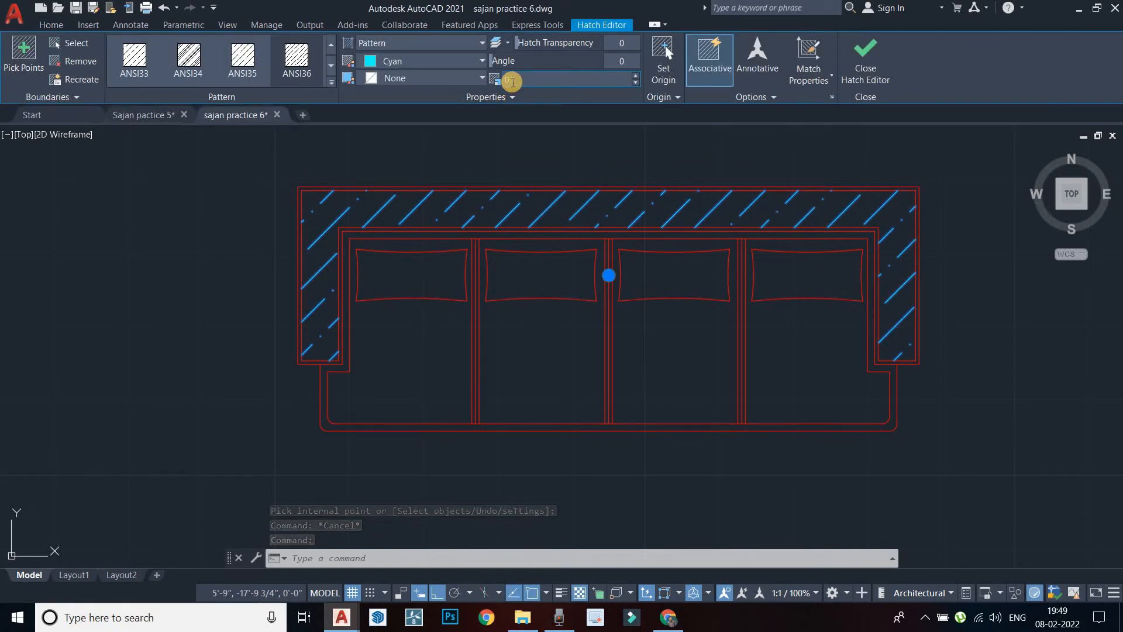
{"action": "key", "text": "Return"}
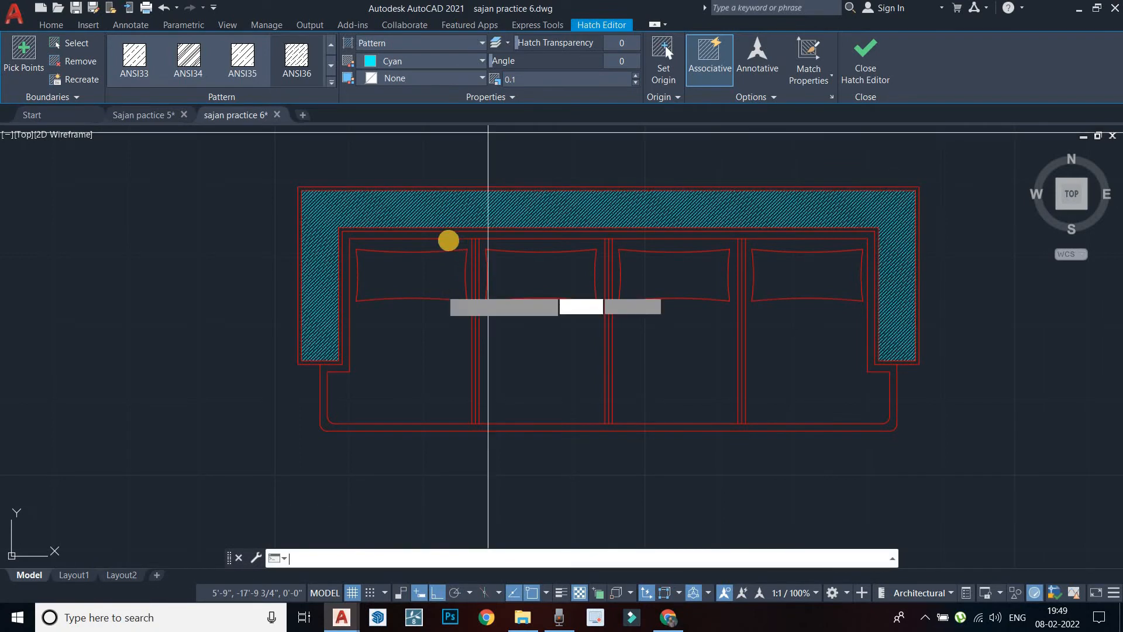
{"action": "key", "text": "Escape"}
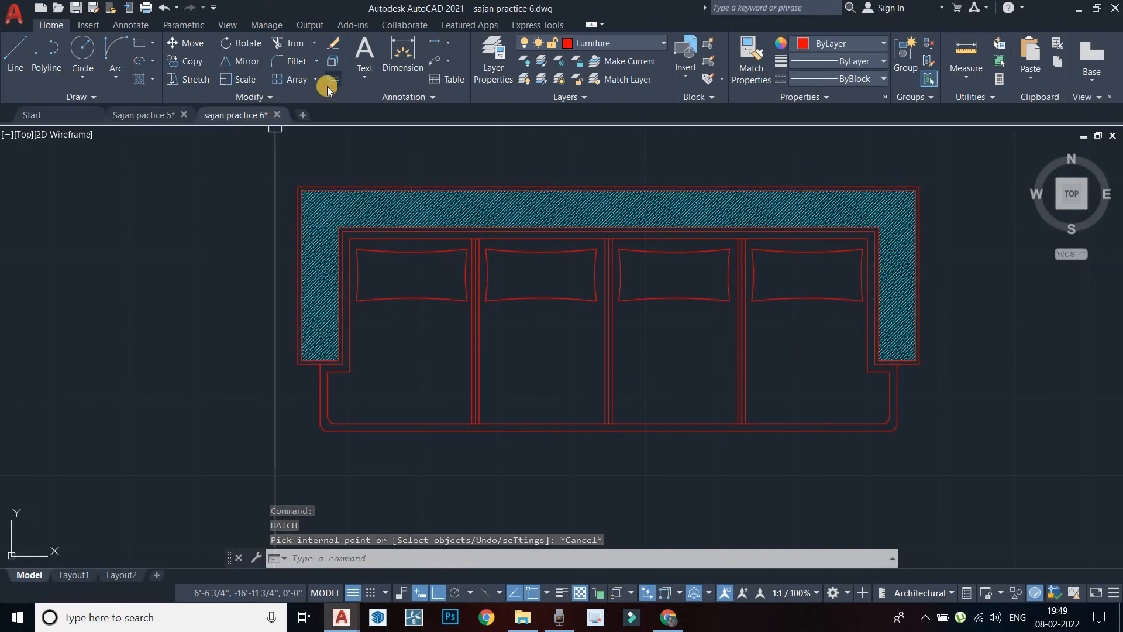
Start a second hatch, browse the pattern list, then cancel it without hatching
{"action": "type", "text": "h"}
{"action": "key", "text": "Return"}
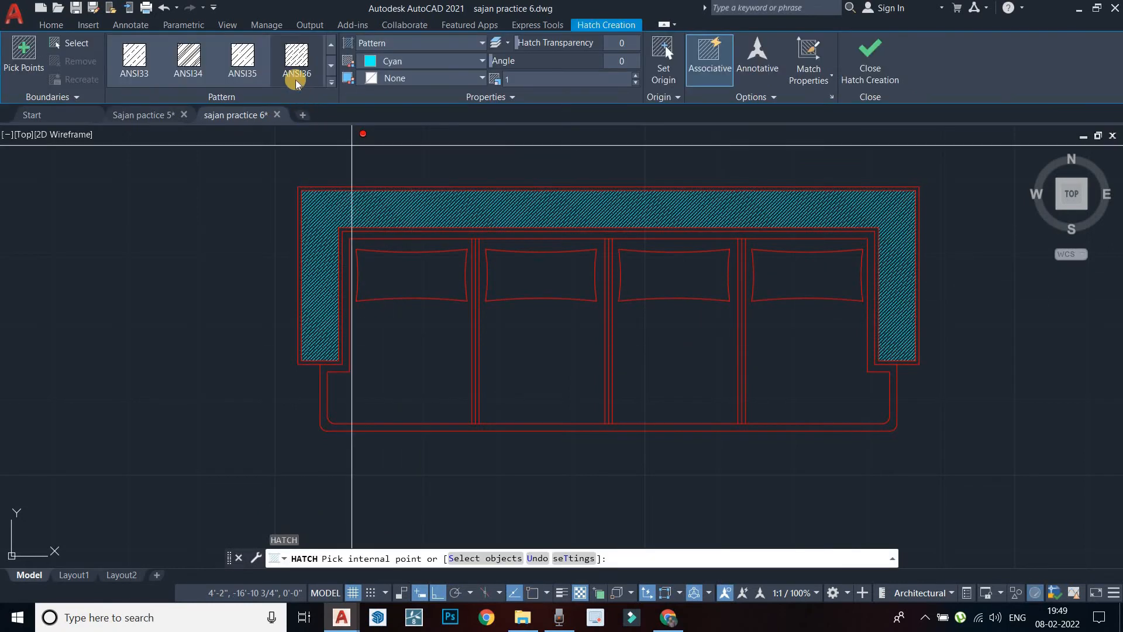
{"action": "left_click", "coordinate": [329, 82]}
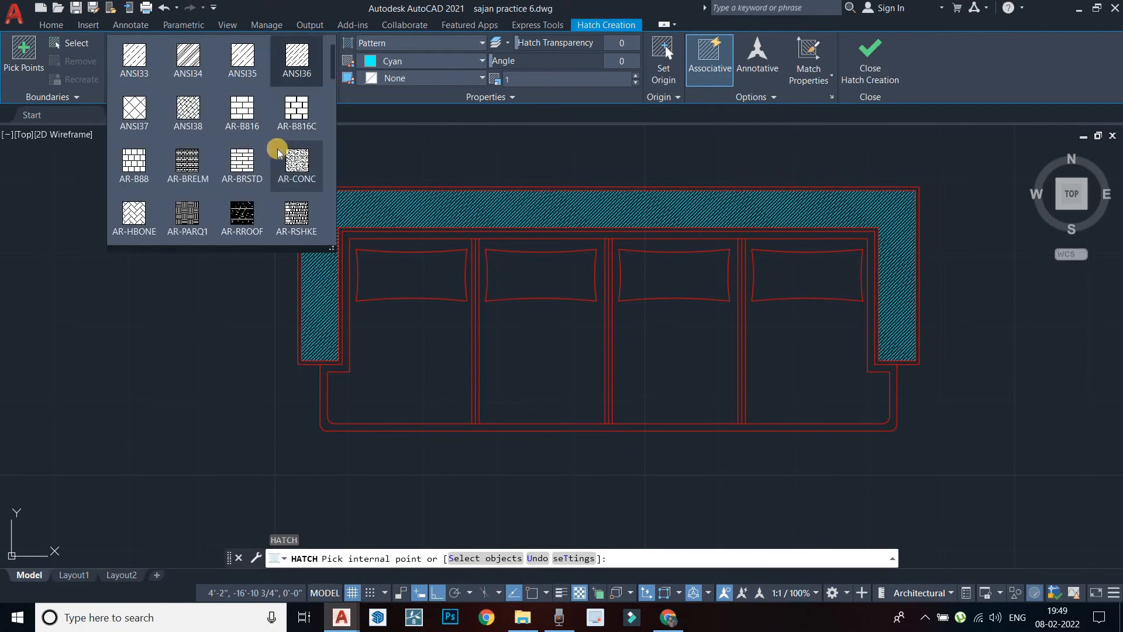
{"action": "scroll", "coordinate": [278, 152], "scroll_direction": "down", "scroll_amount": 2}
{"action": "left_click", "coordinate": [214, 294]}
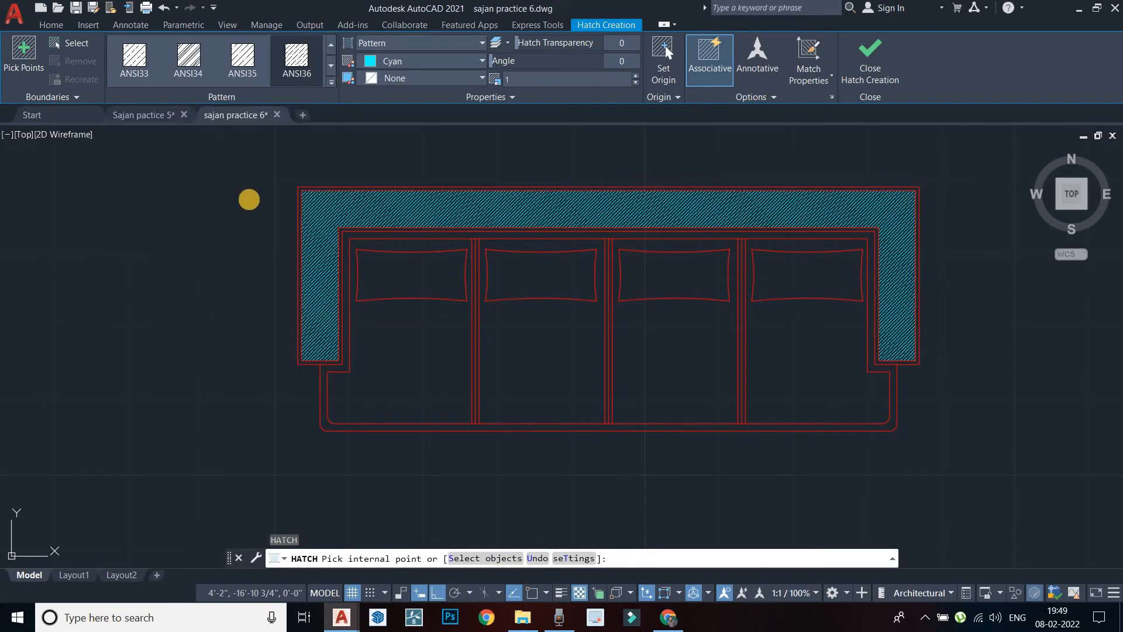
{"action": "key", "text": "Escape"}
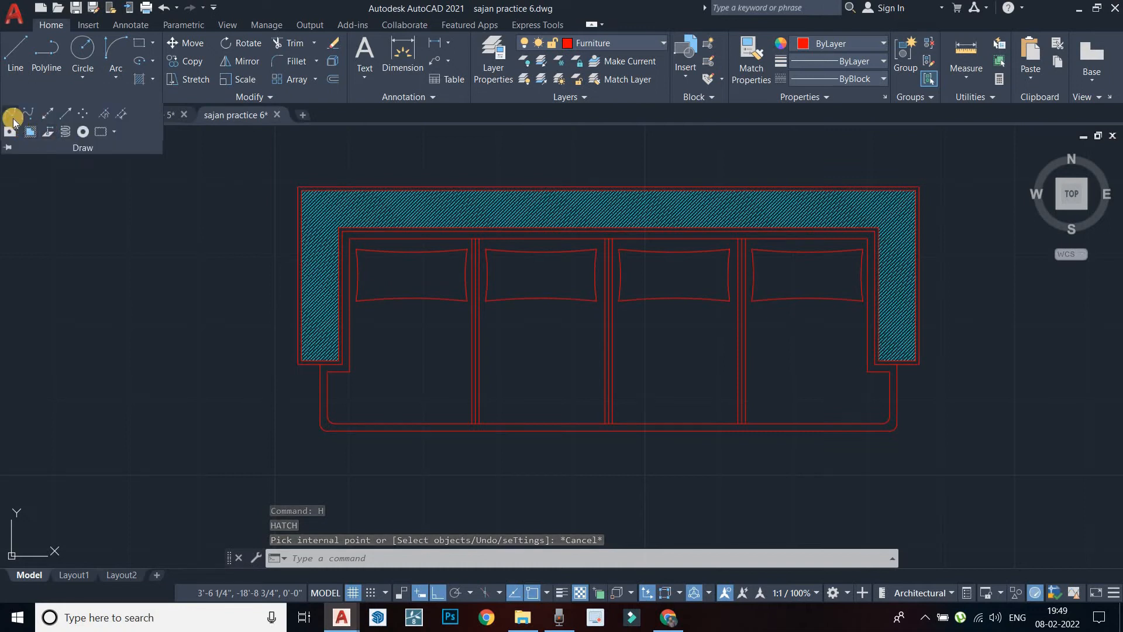
Draw a curved spline across the first cushion from its lower-left to top-right corner
{"action": "left_click", "coordinate": [13, 119]}
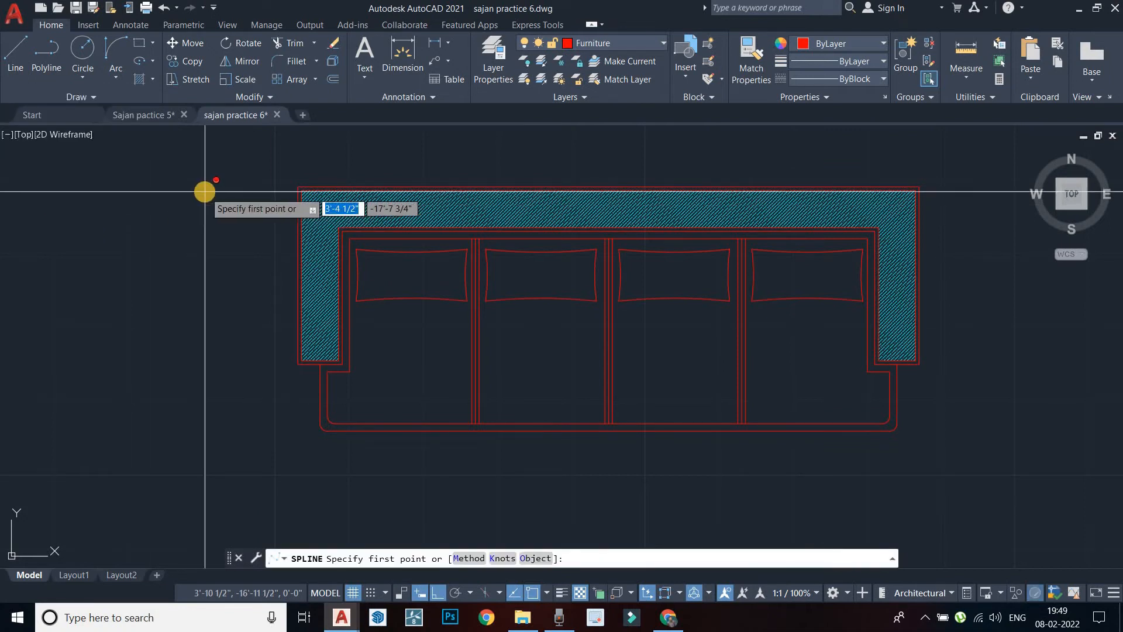
{"action": "scroll", "coordinate": [339, 308], "scroll_direction": "up", "scroll_amount": 4}
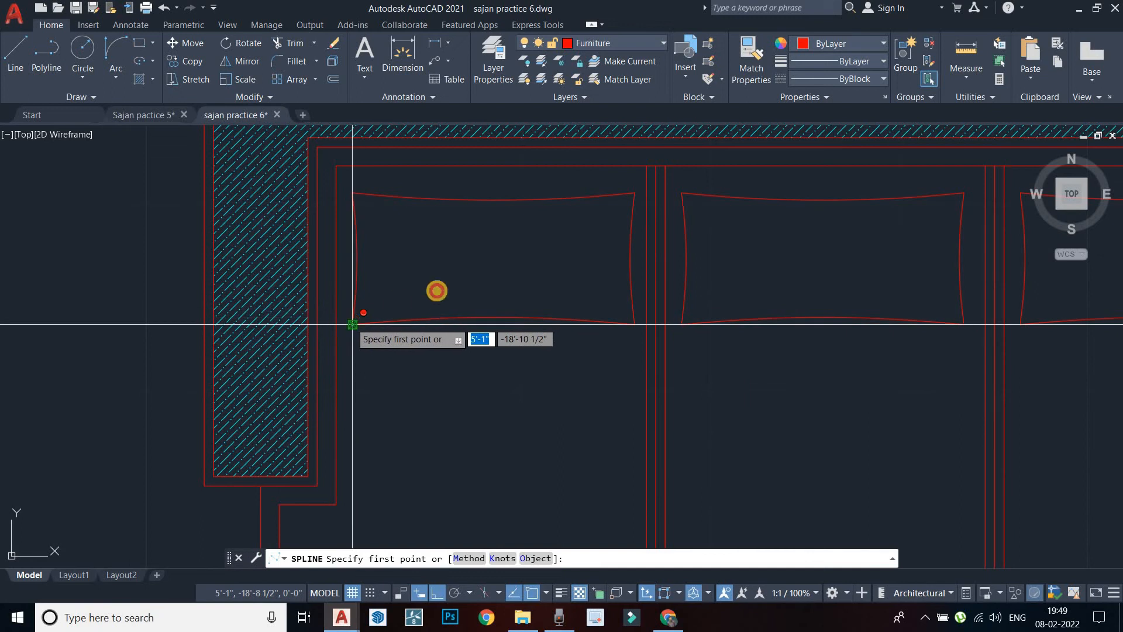
{"action": "left_click", "coordinate": [506, 493]}
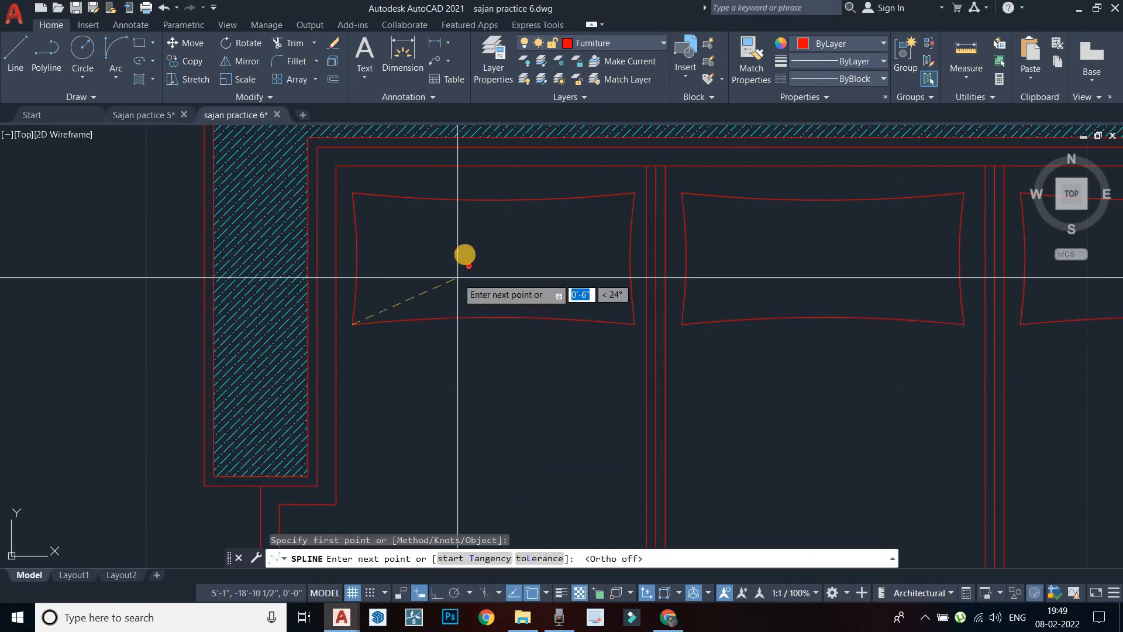
{"action": "left_click", "coordinate": [467, 251]}
{"action": "left_click", "coordinate": [634, 196]}
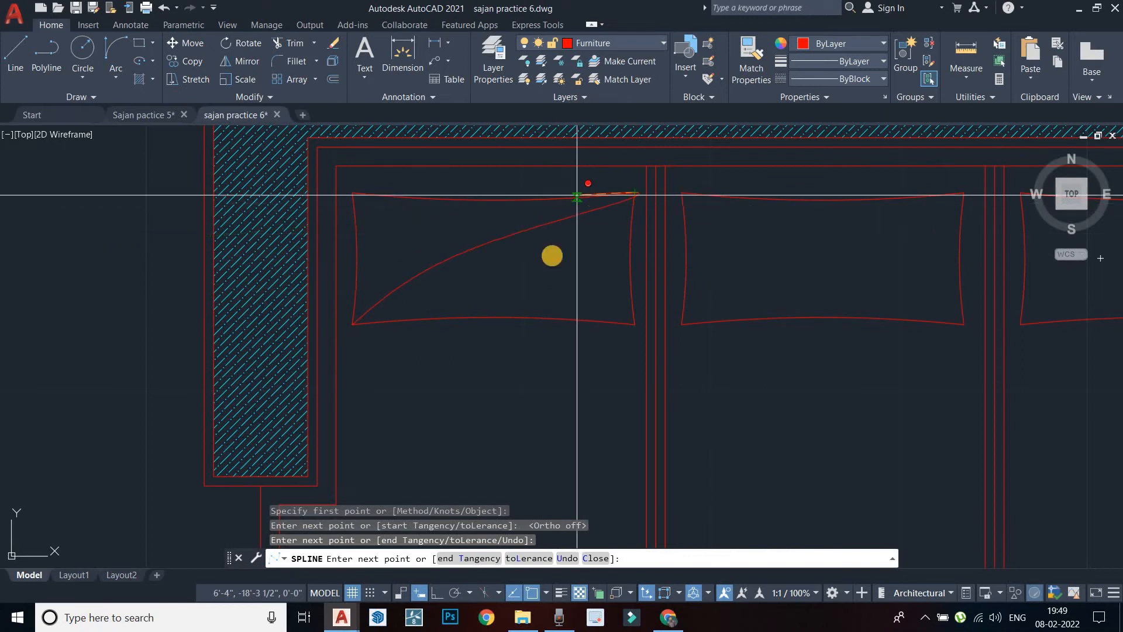
{"action": "key", "text": "Return"}
{"action": "key", "text": "Escape"}
{"action": "scroll", "coordinate": [451, 270], "scroll_direction": "down", "scroll_amount": 2}
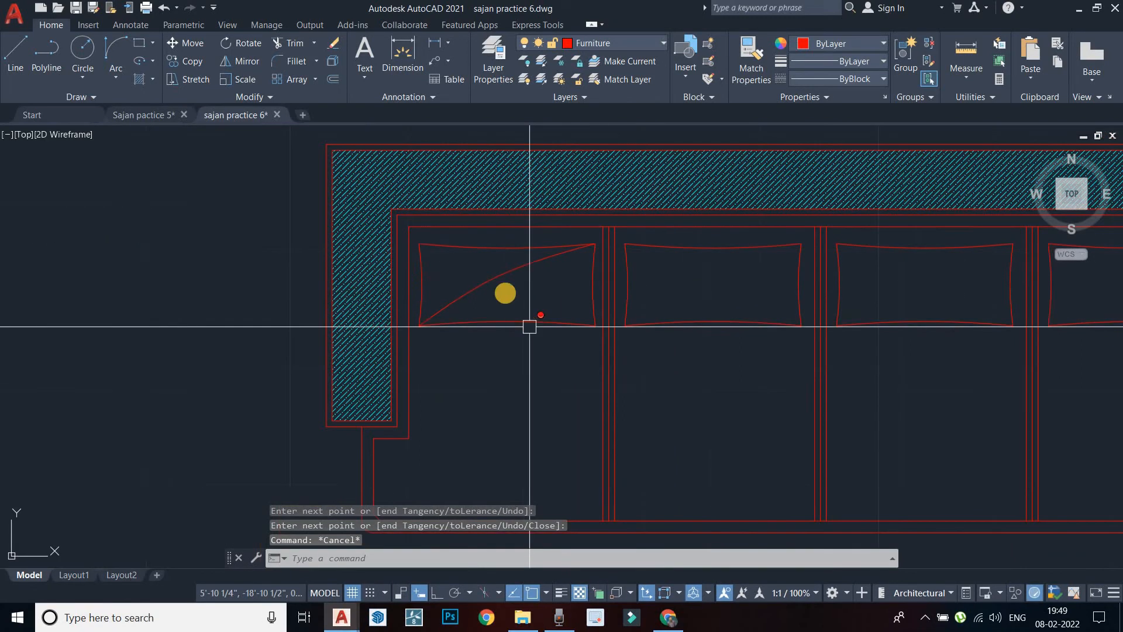
Copy the spline, based at the first cushion's lower-left corner, onto the second and third cushions
{"action": "left_click", "coordinate": [489, 279]}
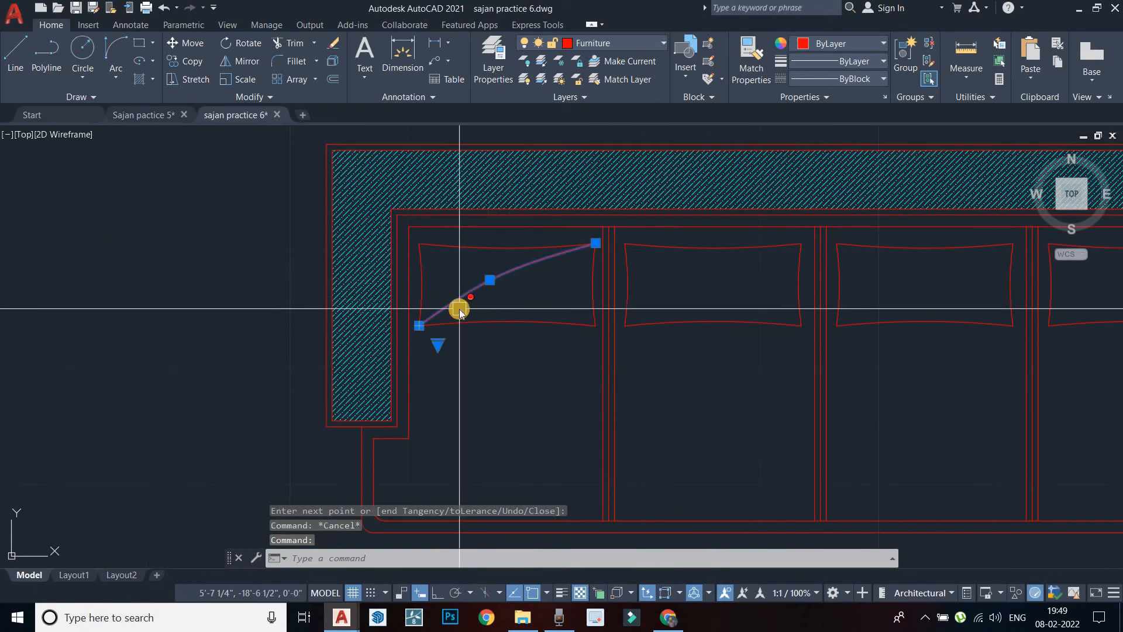
{"action": "type", "text": "copy"}
{"action": "key", "text": "Return"}
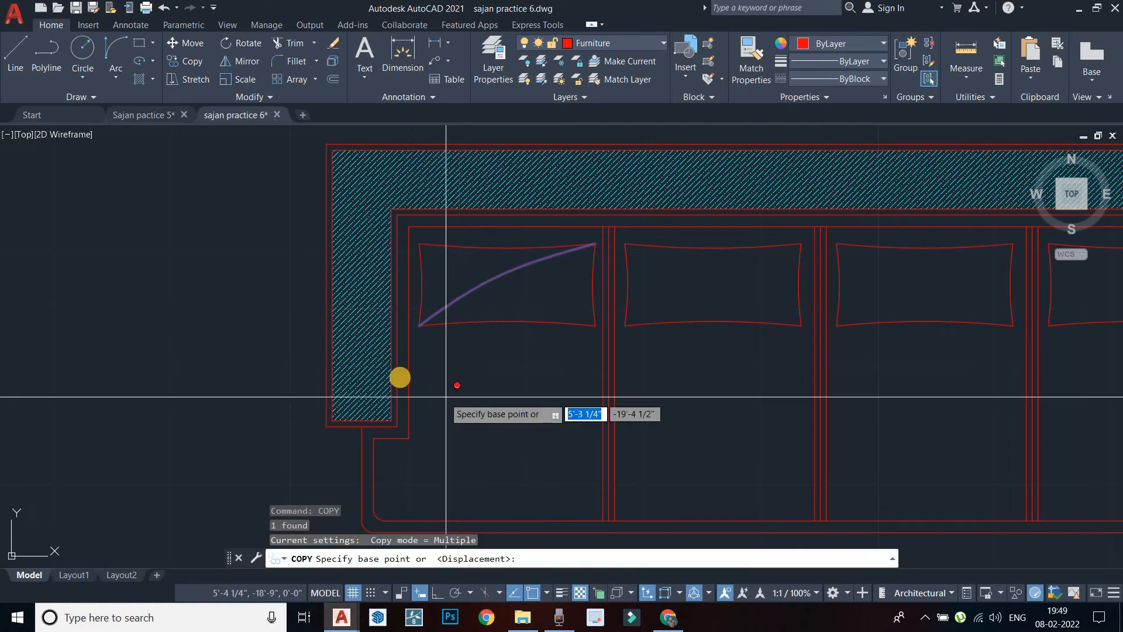
{"action": "scroll", "coordinate": [444, 245], "scroll_direction": "up", "scroll_amount": 4}
{"action": "left_click", "coordinate": [445, 246]}
{"action": "scroll", "coordinate": [445, 246], "scroll_direction": "down", "scroll_amount": 3}
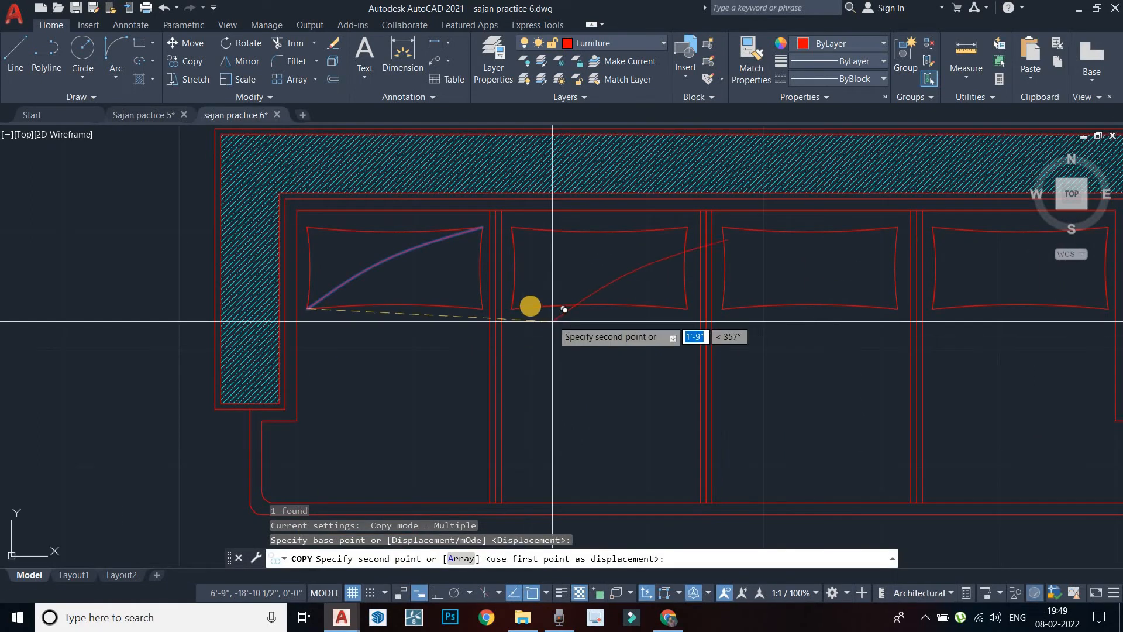
{"action": "left_click", "coordinate": [512, 309]}
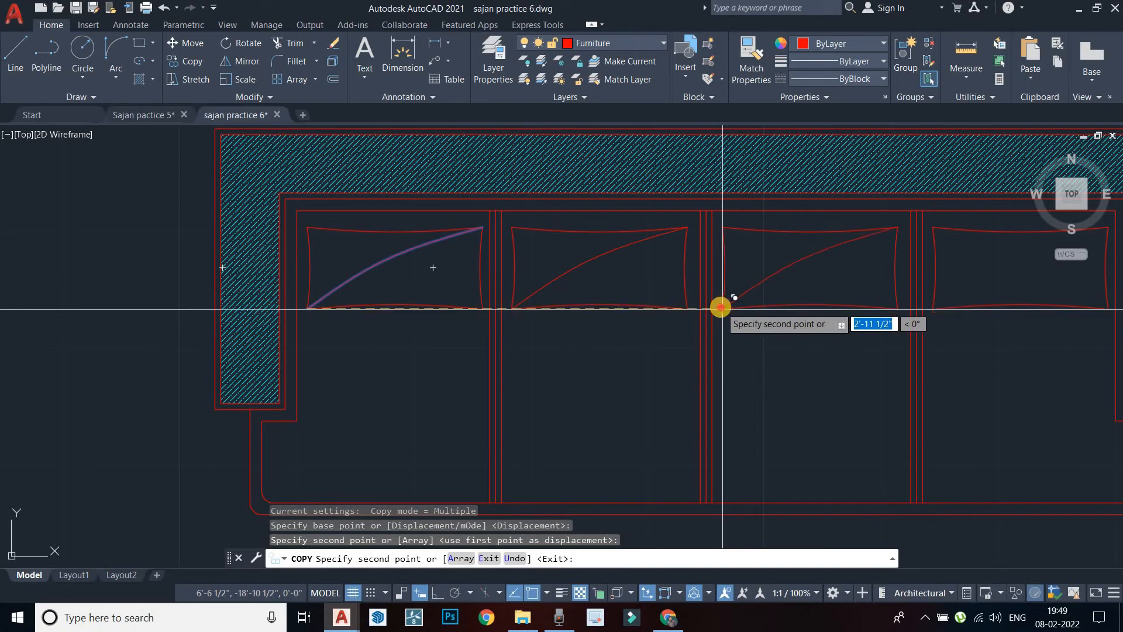
{"action": "left_click", "coordinate": [722, 309]}
Place the last spline copy on the fourth cushion and recentre the sofa
{"action": "middle_click_drag", "start_coordinate": [760, 316], "coordinate": [594, 331]}
{"action": "left_click", "coordinate": [767, 323]}
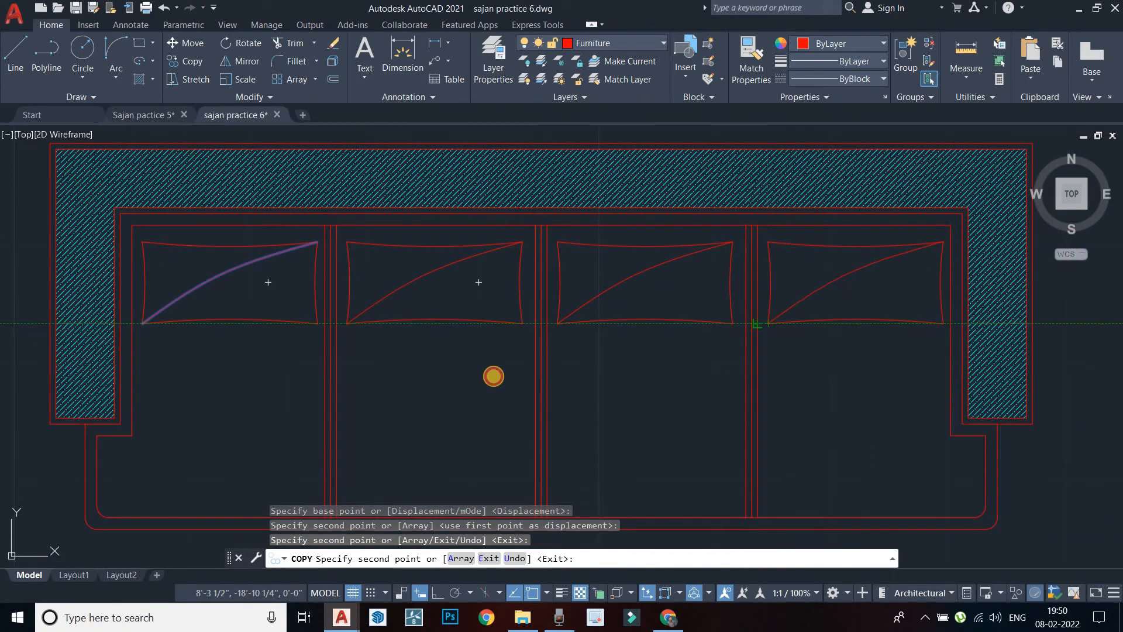
{"action": "key", "text": "Escape"}
{"action": "scroll", "coordinate": [494, 377], "scroll_direction": "down", "scroll_amount": 5}
{"action": "scroll", "coordinate": [516, 378], "scroll_direction": "up", "scroll_amount": 1}
{"action": "scroll", "coordinate": [489, 379], "scroll_direction": "up", "scroll_amount": 4}
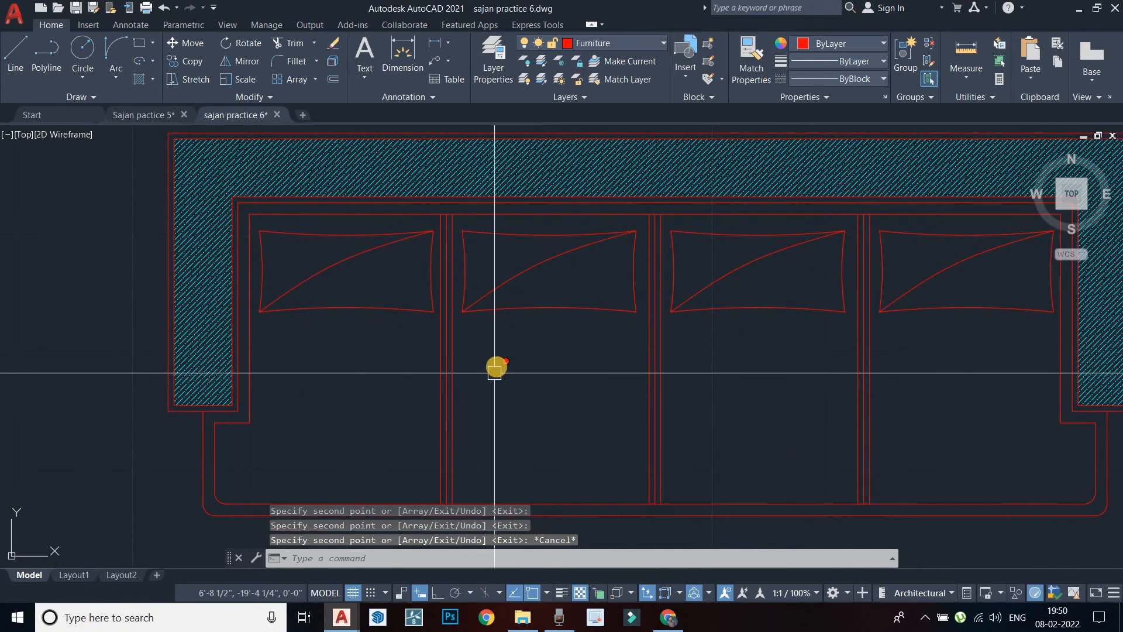
{"action": "scroll", "coordinate": [494, 372], "scroll_direction": "down", "scroll_amount": 2}
{"action": "middle_click_drag", "start_coordinate": [492, 372], "coordinate": [516, 358]}
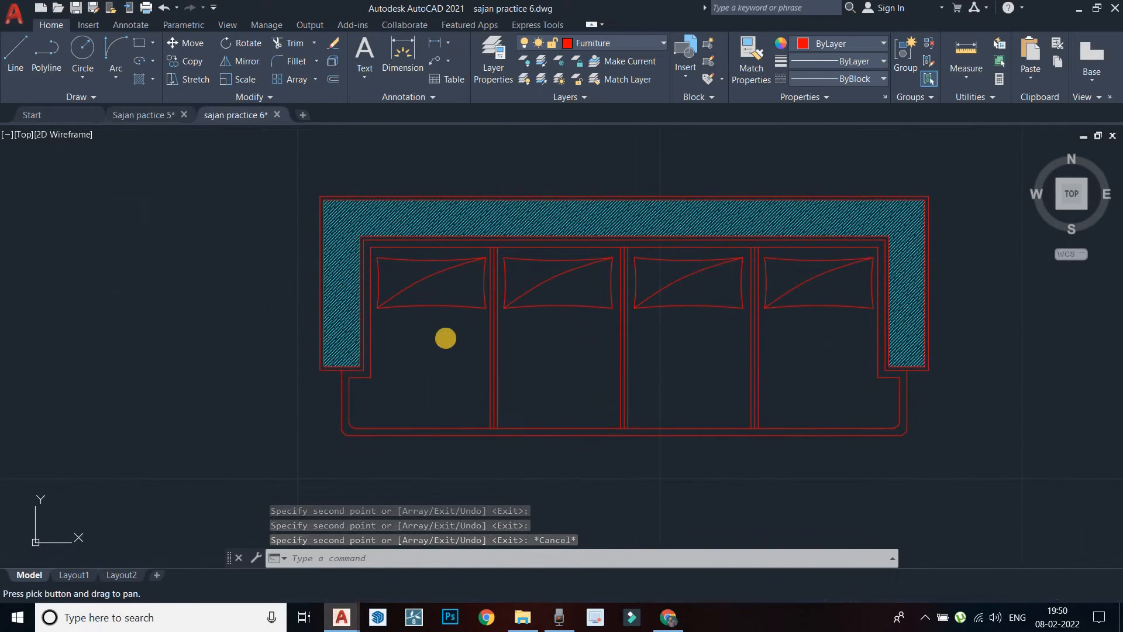
{"action": "key", "text": "Escape"}
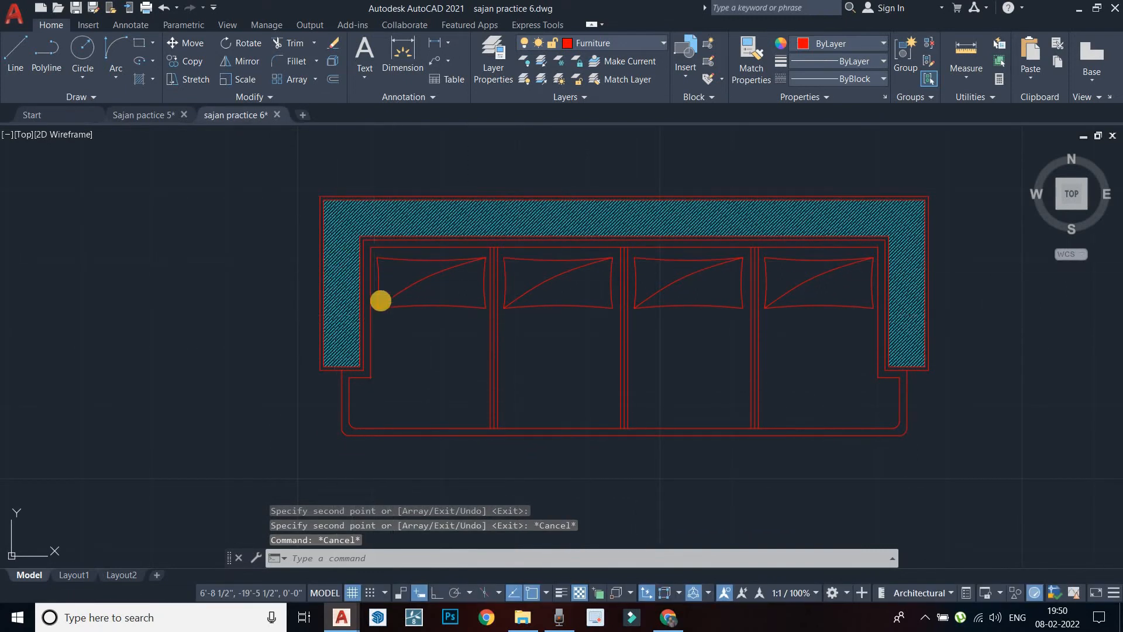
Start a hatch with the linear blue-to-yellow gradient fill (GR_LINEAR)
{"action": "type", "text": "h"}
{"action": "key", "text": "Return"}
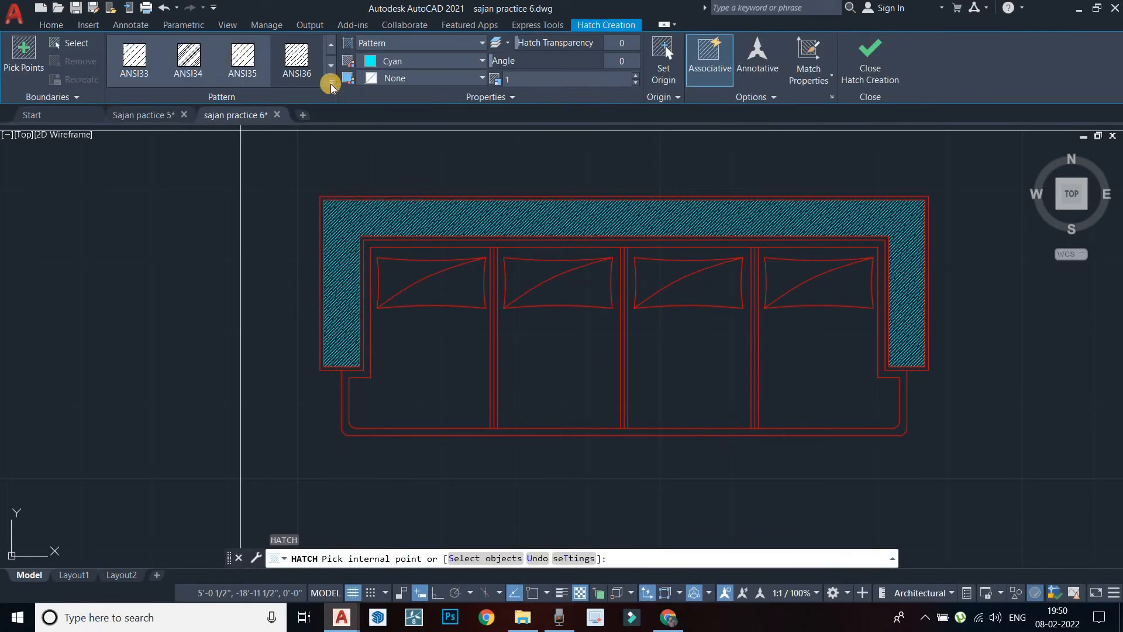
{"action": "left_click", "coordinate": [330, 85]}
{"action": "scroll", "coordinate": [245, 188], "scroll_direction": "down", "scroll_amount": 1}
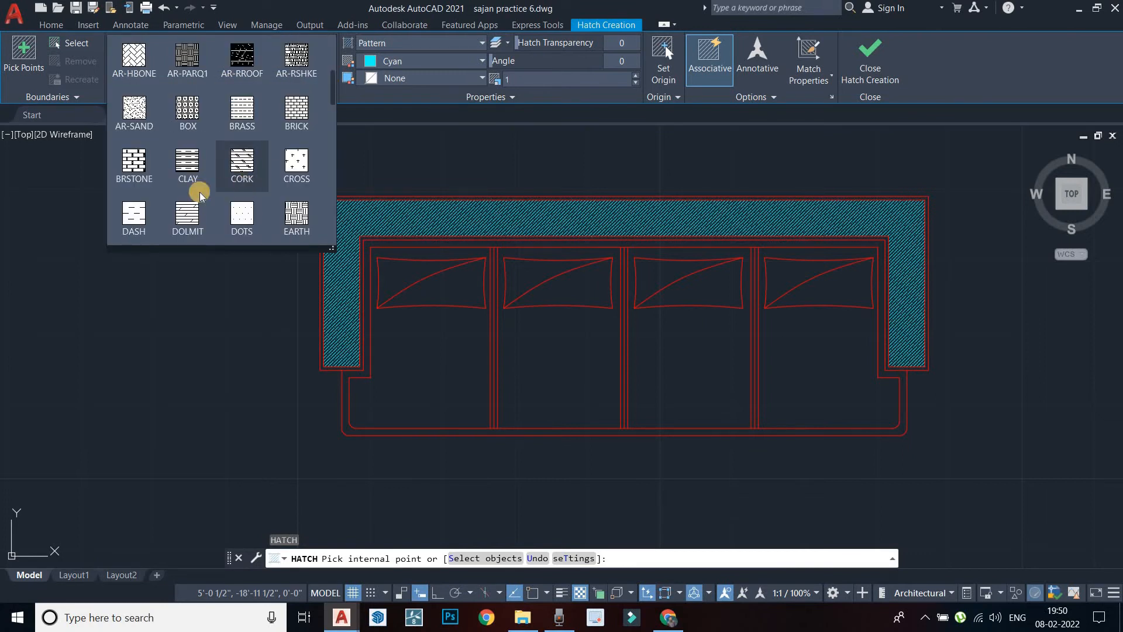
{"action": "scroll", "coordinate": [169, 183], "scroll_direction": "down", "scroll_amount": 2}
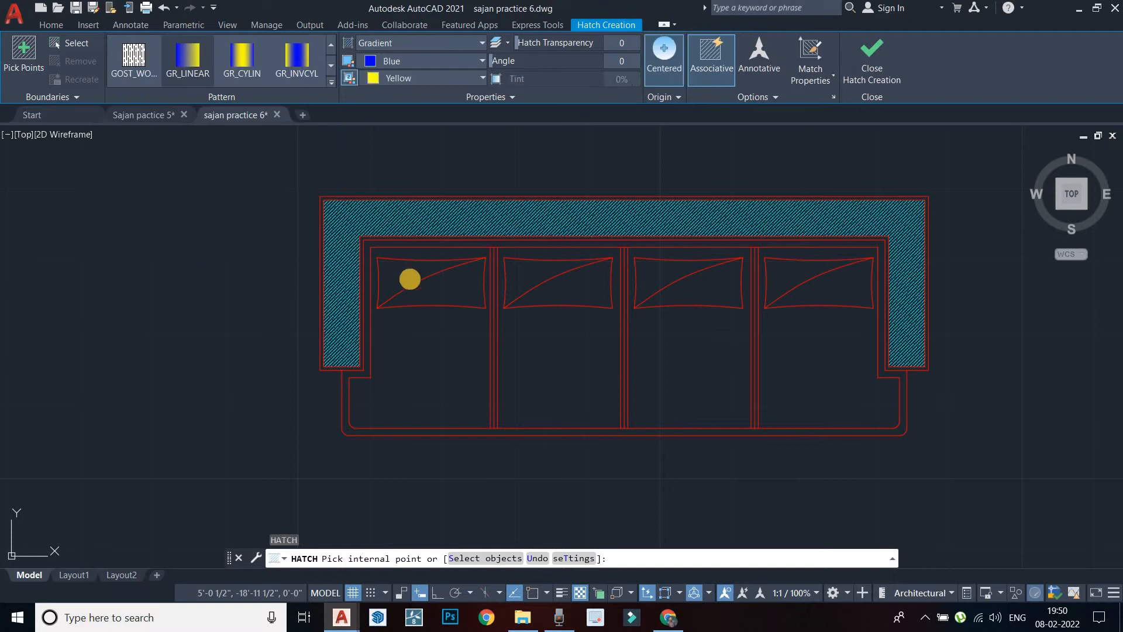
{"action": "left_click", "coordinate": [440, 294]}
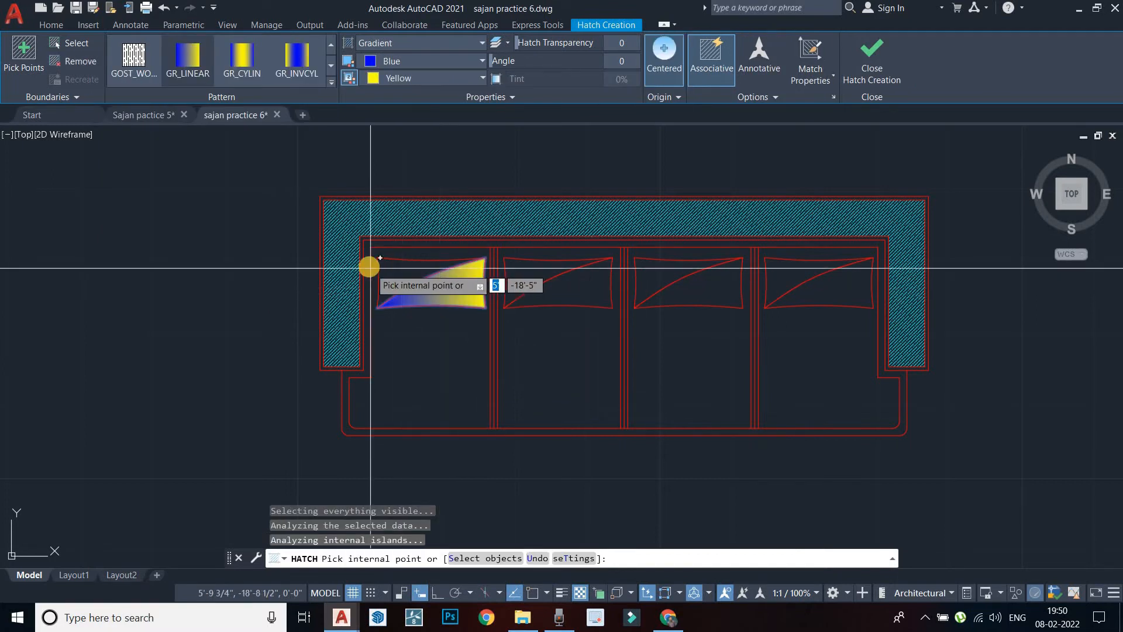
Fill all four cushions, left to right, with the blue-to-yellow gradient
{"action": "left_click", "coordinate": [369, 266]}
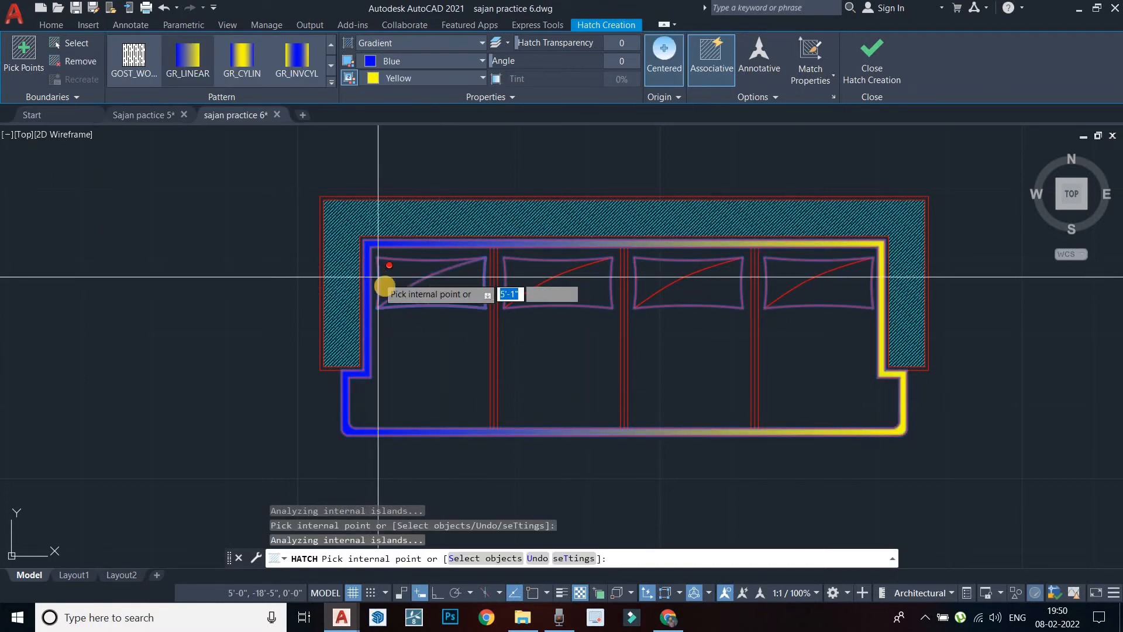
{"action": "left_click", "coordinate": [402, 278]}
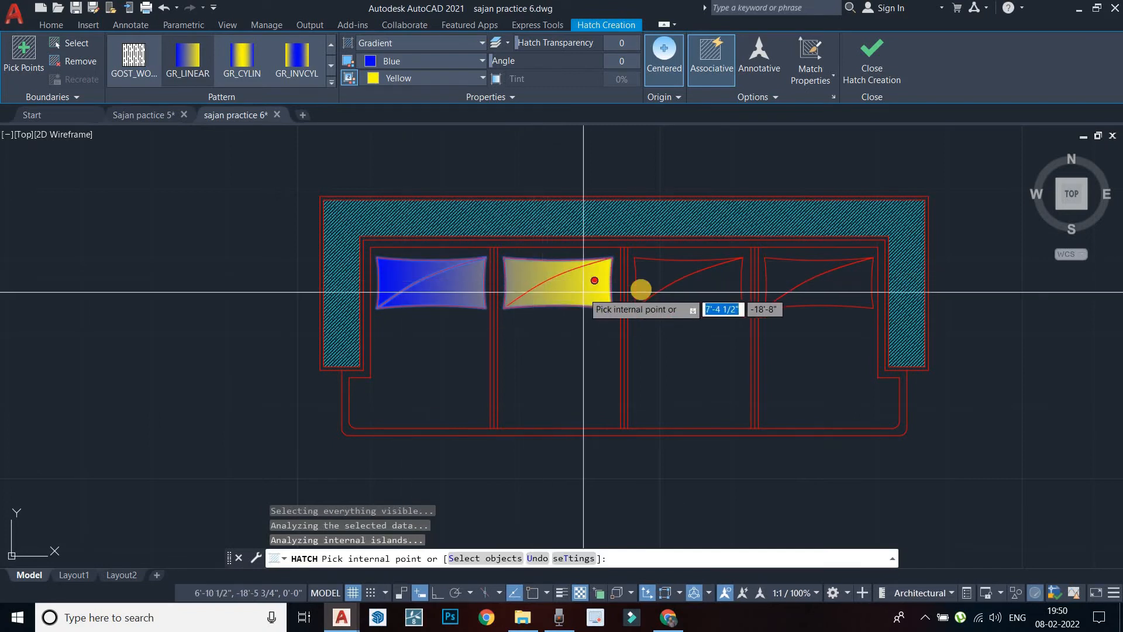
{"action": "left_click", "coordinate": [672, 290]}
{"action": "left_click", "coordinate": [811, 290]}
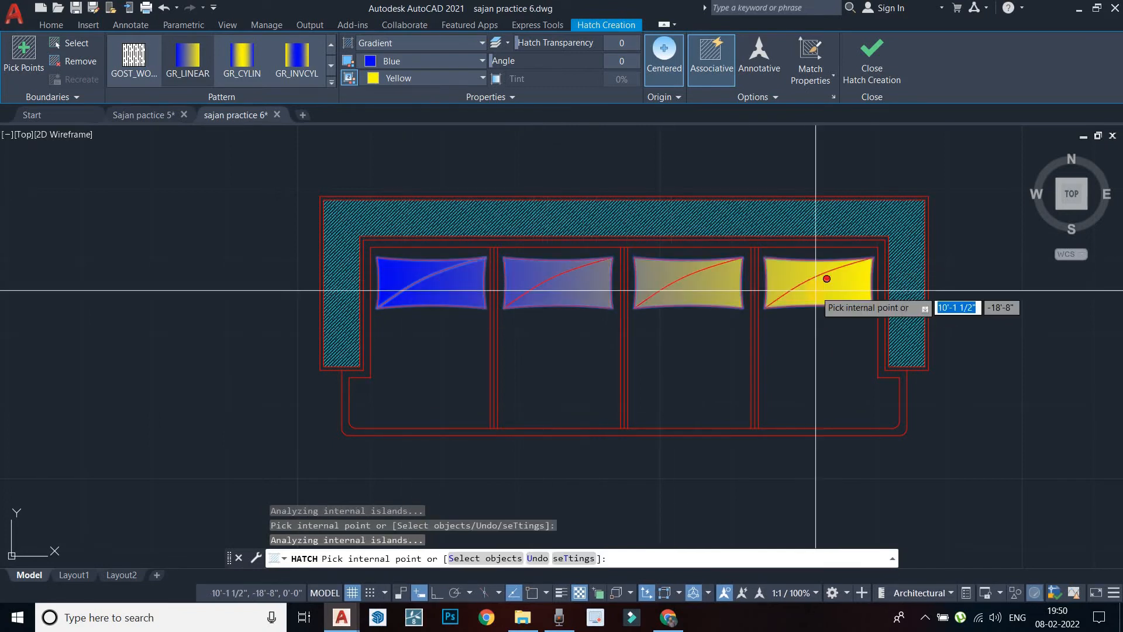
{"action": "key", "text": "Return"}
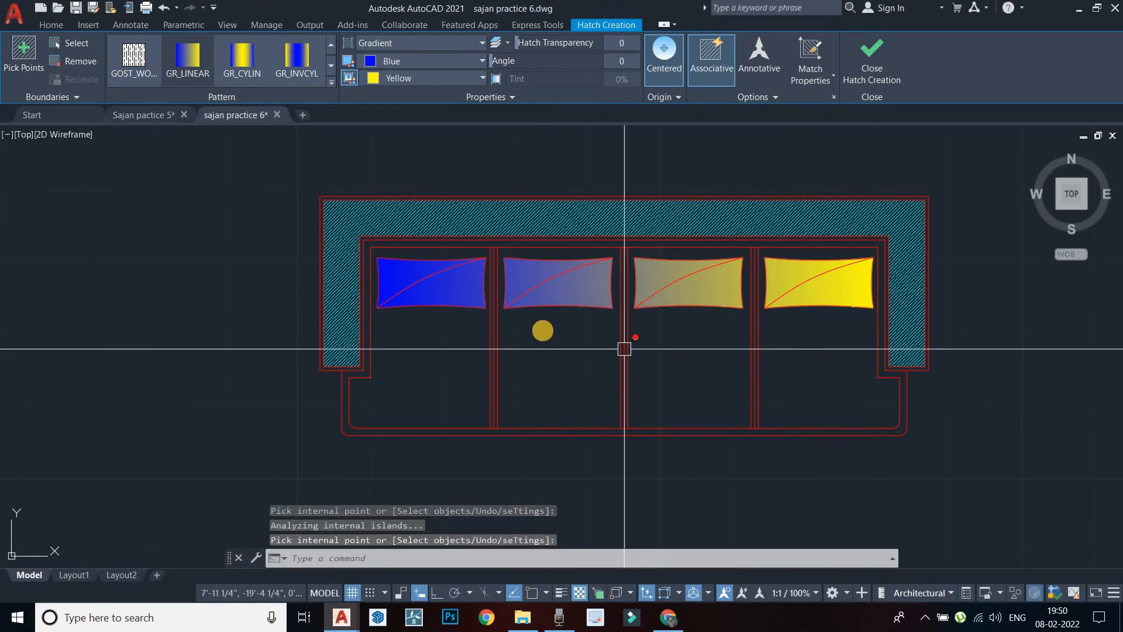
{"action": "scroll", "coordinate": [542, 328], "scroll_direction": "down", "scroll_amount": 2}
{"action": "scroll", "coordinate": [573, 291], "scroll_direction": "up", "scroll_amount": 4}
{"action": "key", "text": "Escape"}
{"action": "scroll", "coordinate": [571, 301], "scroll_direction": "down", "scroll_amount": 2}
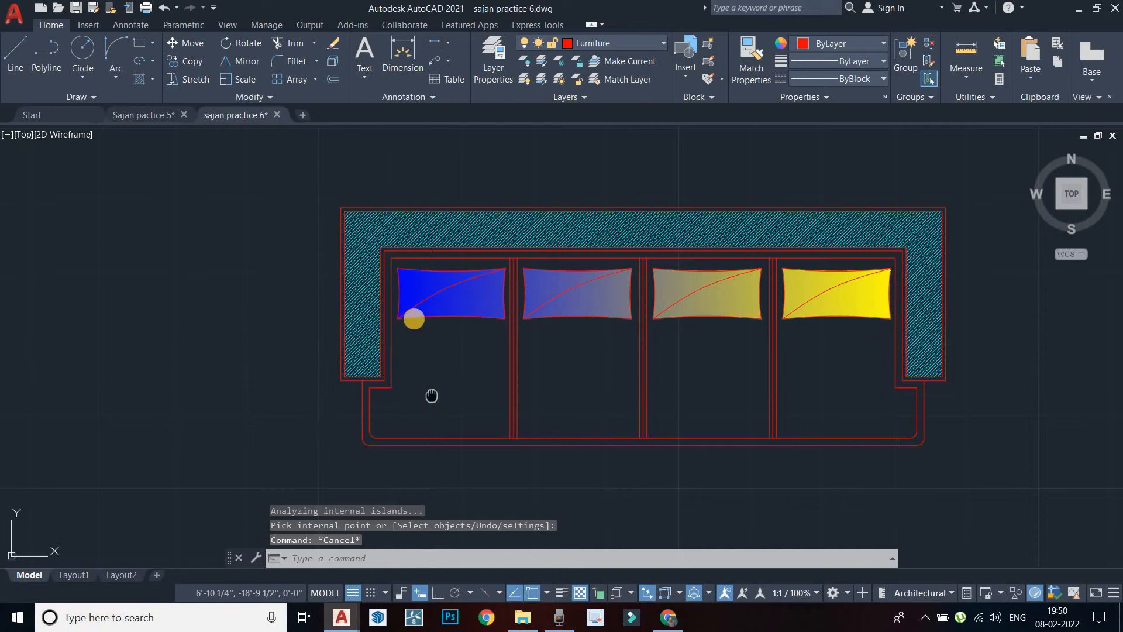
{"action": "middle_click_drag", "start_coordinate": [432, 397], "coordinate": [414, 320]}
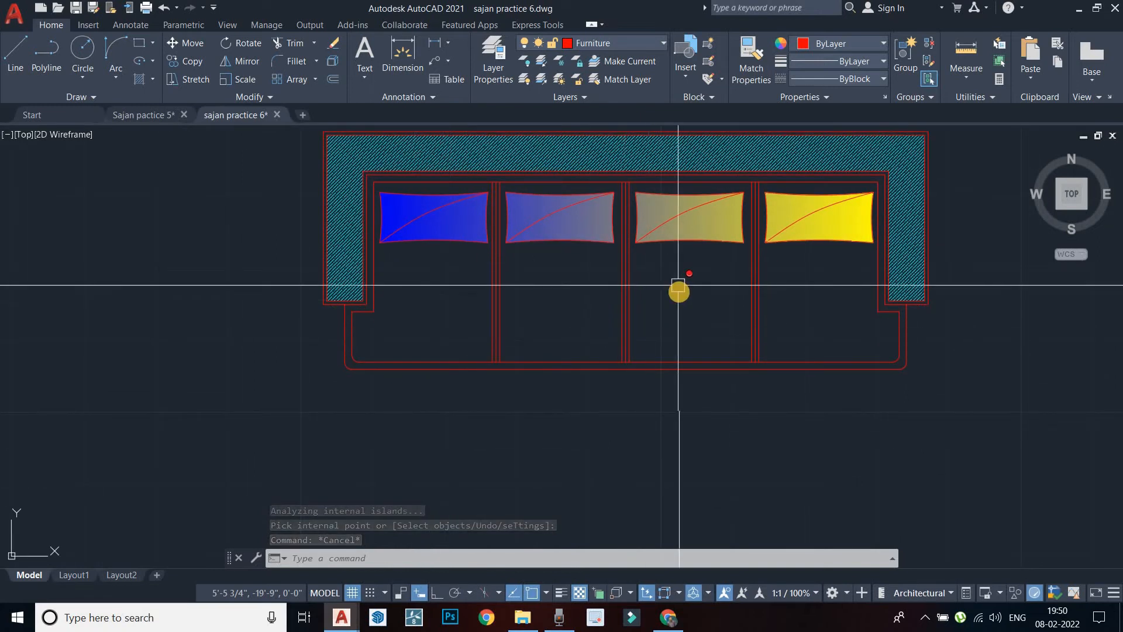
{"action": "scroll", "coordinate": [679, 286], "scroll_direction": "down", "scroll_amount": 2}
{"action": "middle_click_drag", "start_coordinate": [624, 332], "coordinate": [504, 363]}
{"action": "middle_click_drag", "start_coordinate": [618, 346], "coordinate": [523, 308]}
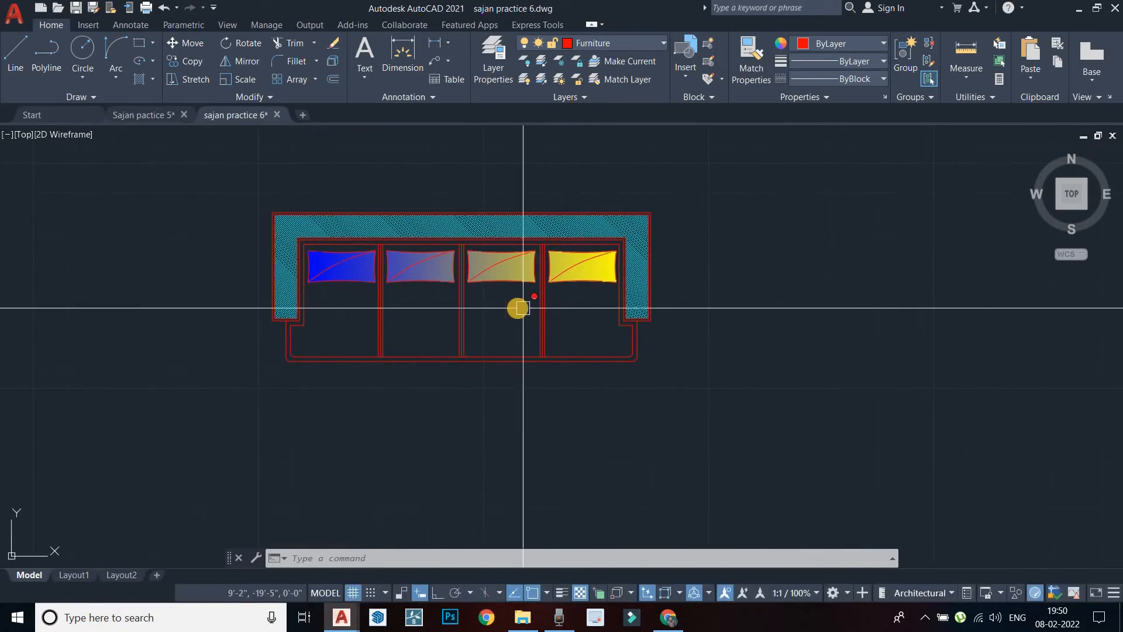
{"action": "scroll", "coordinate": [523, 309], "scroll_direction": "down", "scroll_amount": 2}
{"action": "scroll", "coordinate": [774, 447], "scroll_direction": "up", "scroll_amount": 1}
{"action": "scroll", "coordinate": [649, 372], "scroll_direction": "up", "scroll_amount": 1}
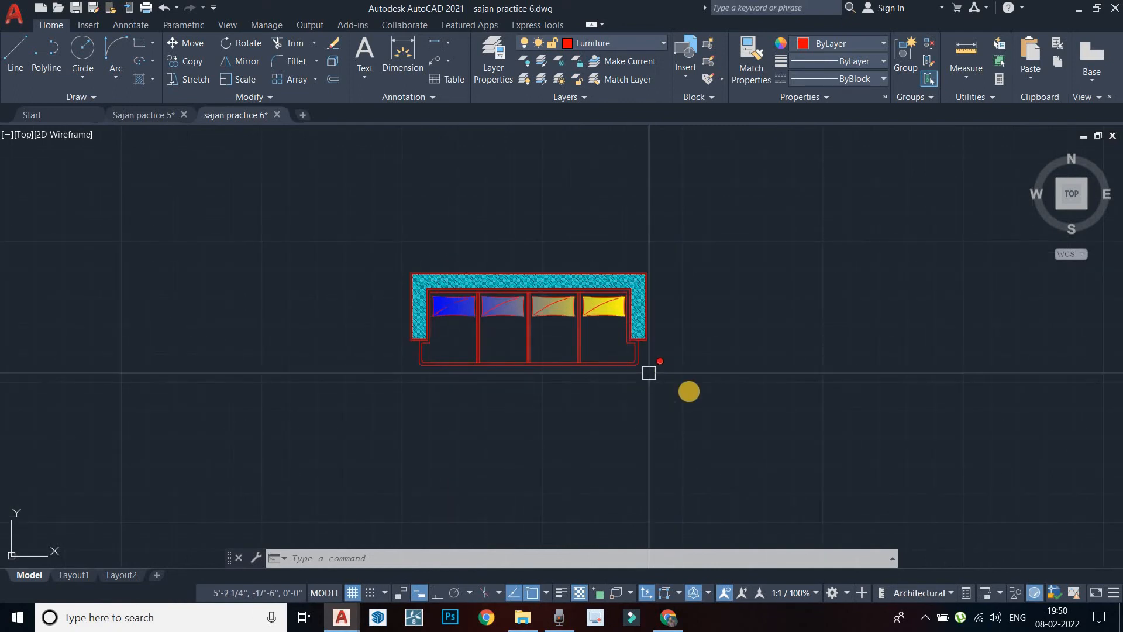
{"action": "scroll", "coordinate": [556, 316], "scroll_direction": "down", "scroll_amount": 2}
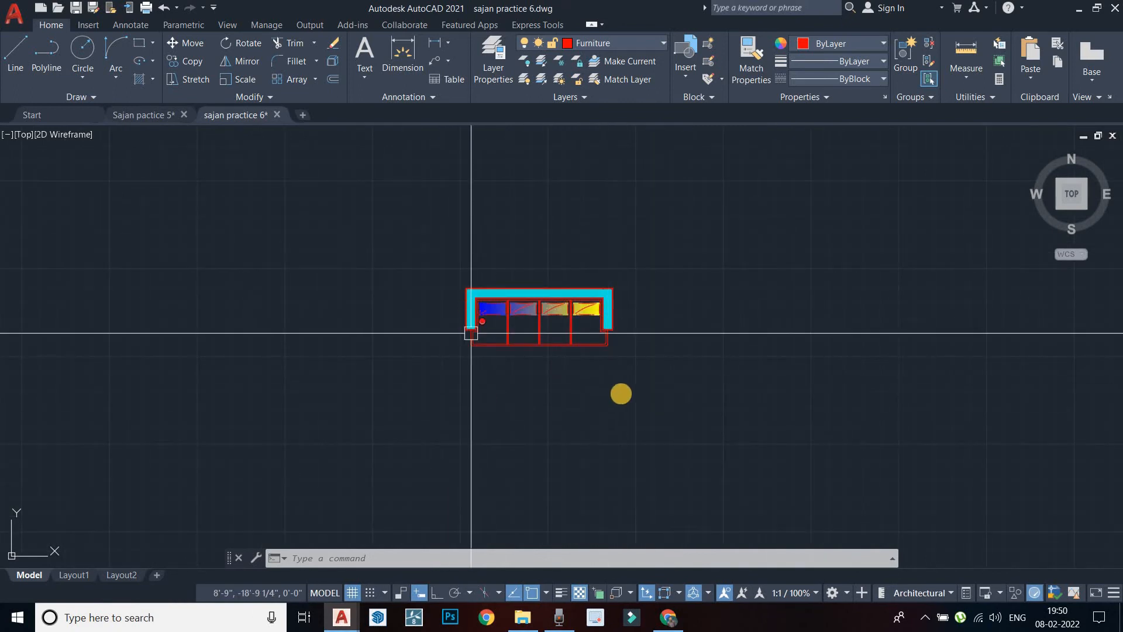
{"action": "scroll", "coordinate": [527, 316], "scroll_direction": "up", "scroll_amount": 3}
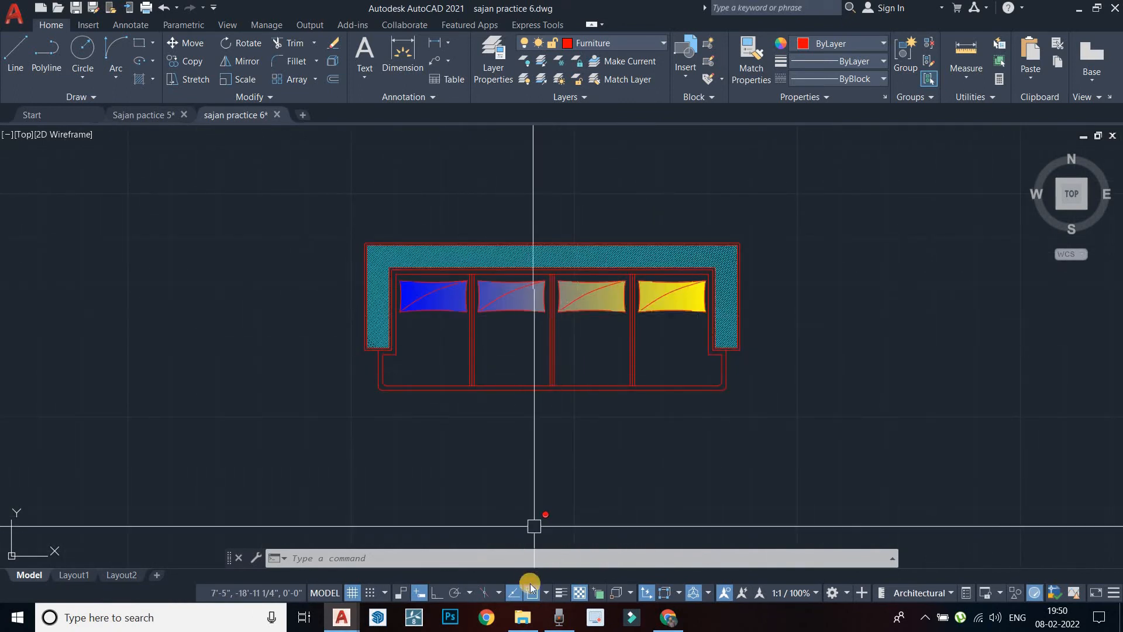
{"action": "left_click", "coordinate": [561, 619]}
{"action": "left_click", "coordinate": [562, 619]}
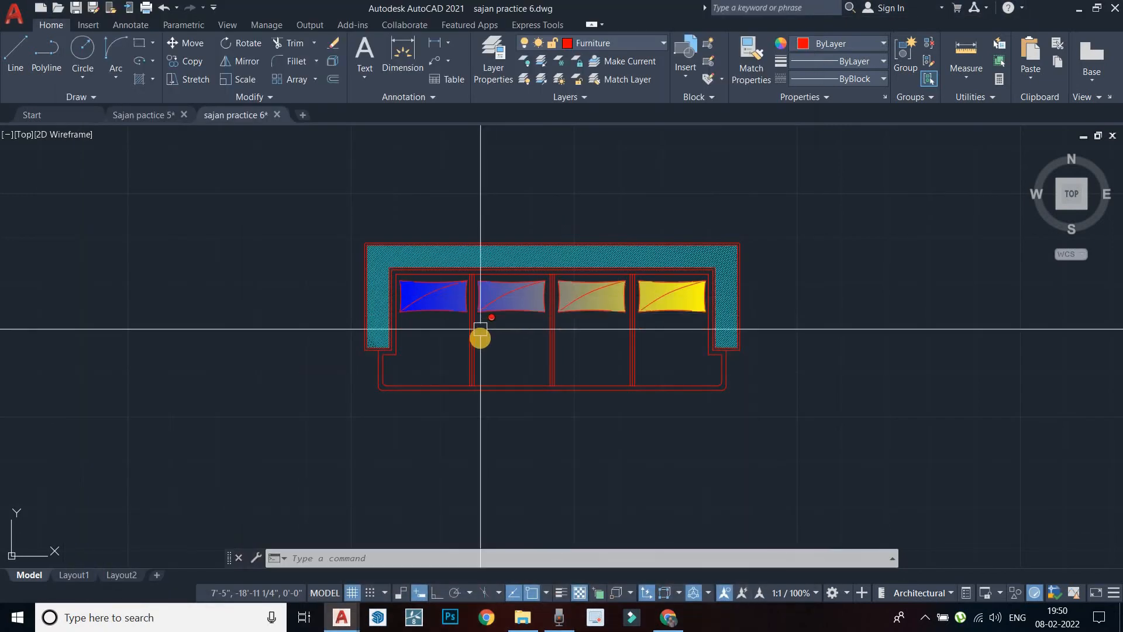
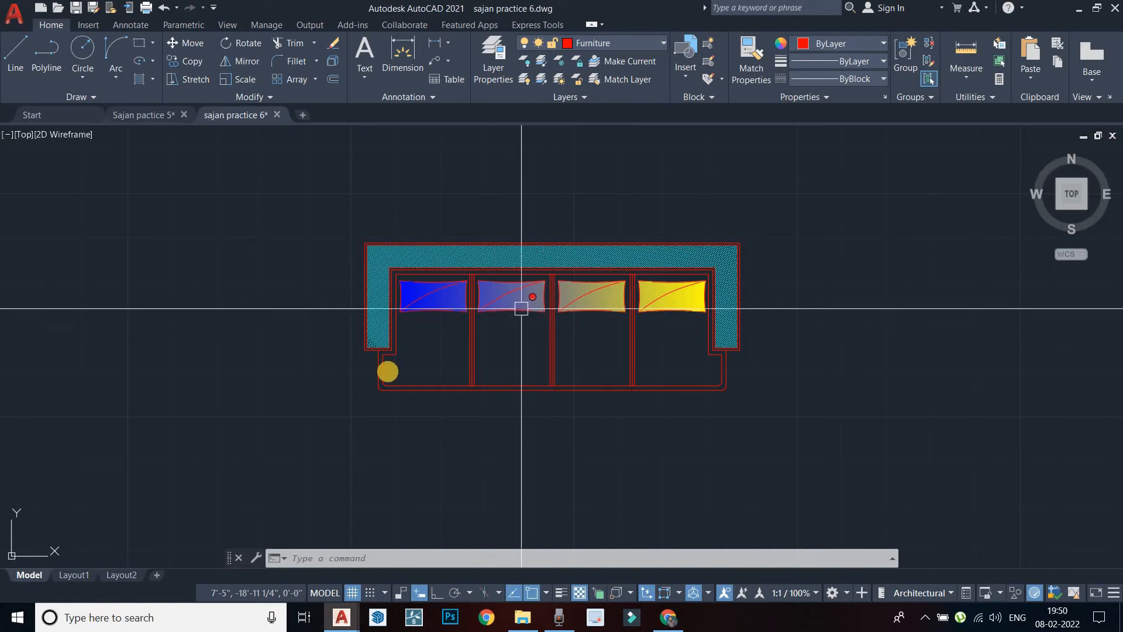
Pan and zoom to clear empty space to the right of the sofa
{"action": "scroll", "coordinate": [369, 351], "scroll_direction": "up", "scroll_amount": 3}
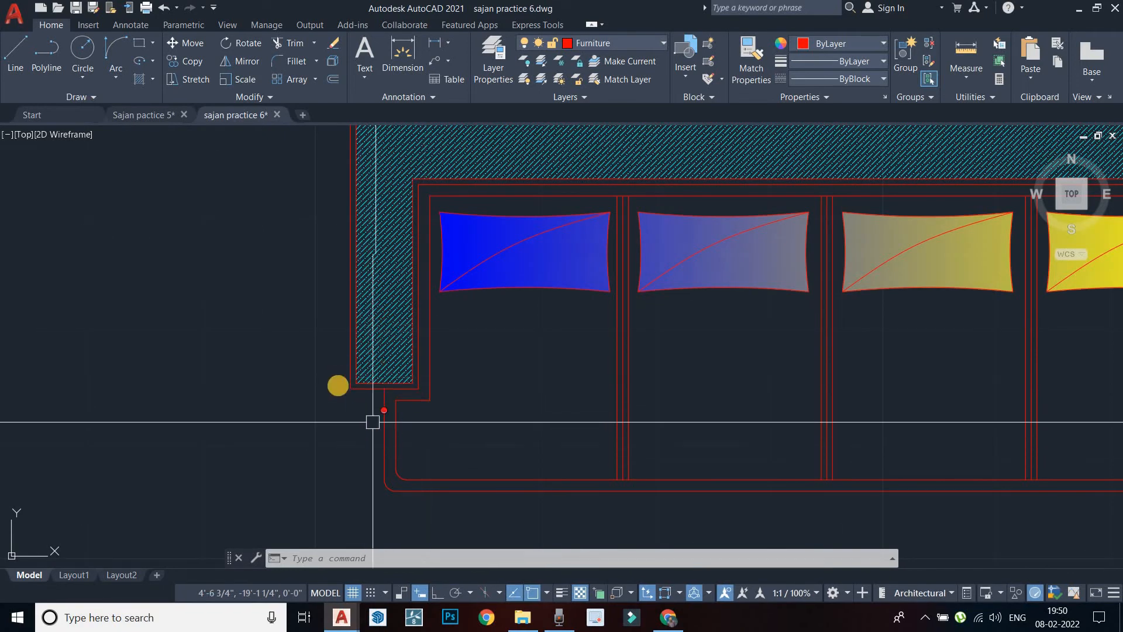
{"action": "scroll", "coordinate": [402, 268], "scroll_direction": "down", "scroll_amount": 4}
{"action": "scroll", "coordinate": [393, 276], "scroll_direction": "up", "scroll_amount": 2}
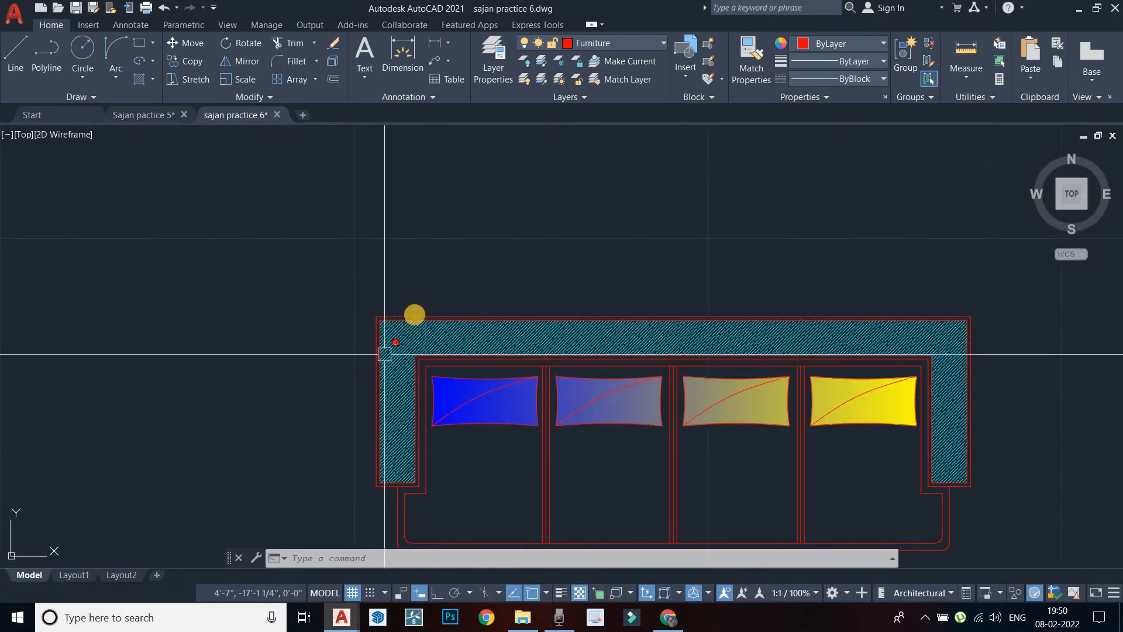
{"action": "scroll", "coordinate": [765, 299], "scroll_direction": "down", "scroll_amount": 2}
{"action": "middle_click_drag", "start_coordinate": [760, 298], "coordinate": [399, 156]}
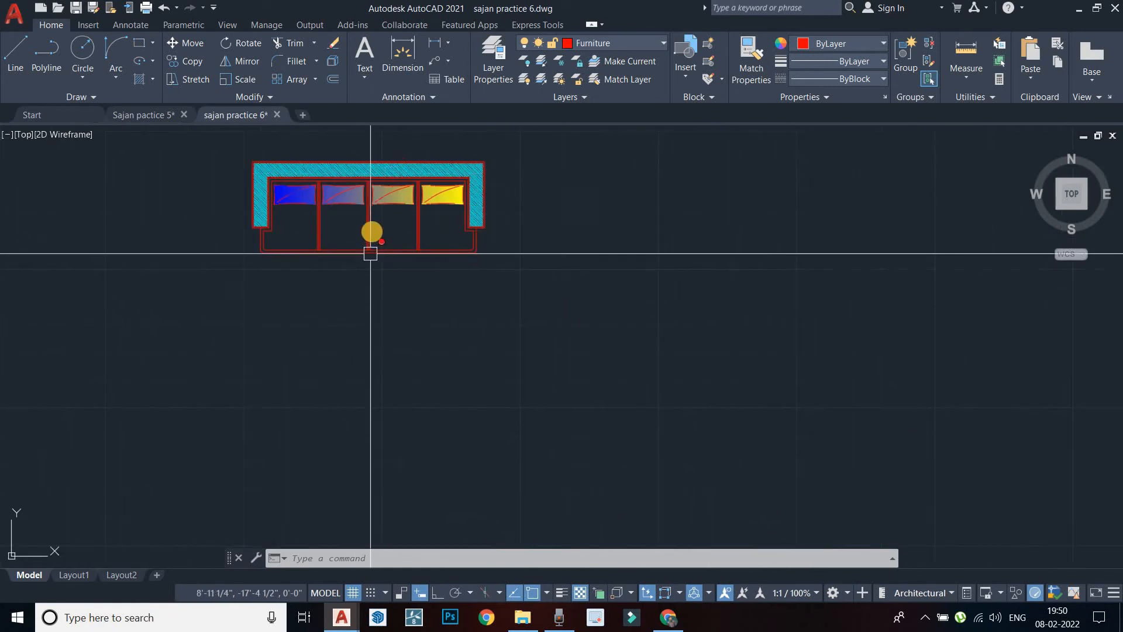
{"action": "middle_click_drag", "start_coordinate": [372, 232], "coordinate": [332, 328]}
{"action": "key", "text": "Escape"}
{"action": "key", "text": "Escape"}
{"action": "scroll", "coordinate": [438, 398], "scroll_direction": "down", "scroll_amount": 4}
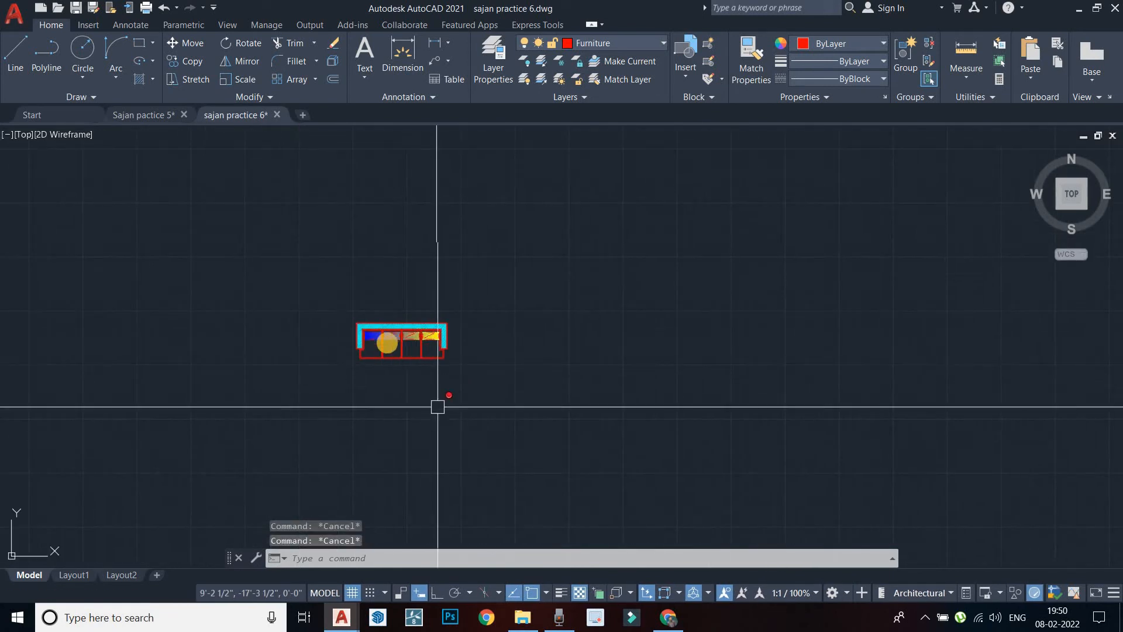
{"action": "scroll", "coordinate": [405, 336], "scroll_direction": "down", "scroll_amount": 2}
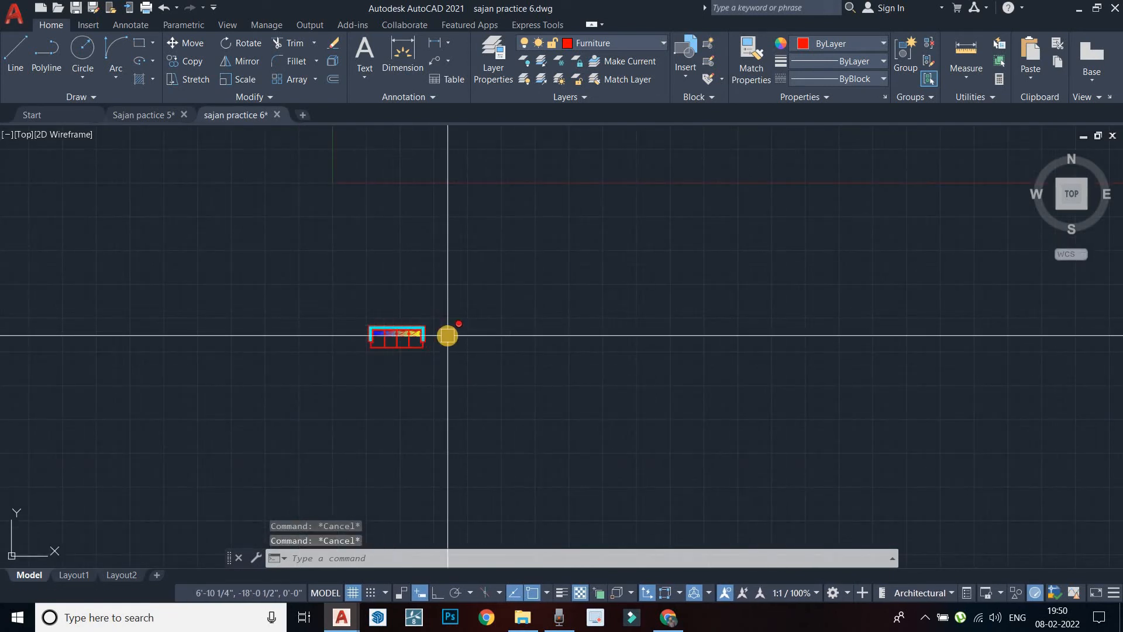
With Ortho on, draw table lines of 3'6", 5' and 3'6" ending at the start point
{"action": "type", "text": "l"}
{"action": "key", "text": "Return"}
{"action": "middle_click_drag", "start_coordinate": [552, 309], "coordinate": [465, 299]}
{"action": "scroll", "coordinate": [465, 300], "scroll_direction": "up", "scroll_amount": 2}
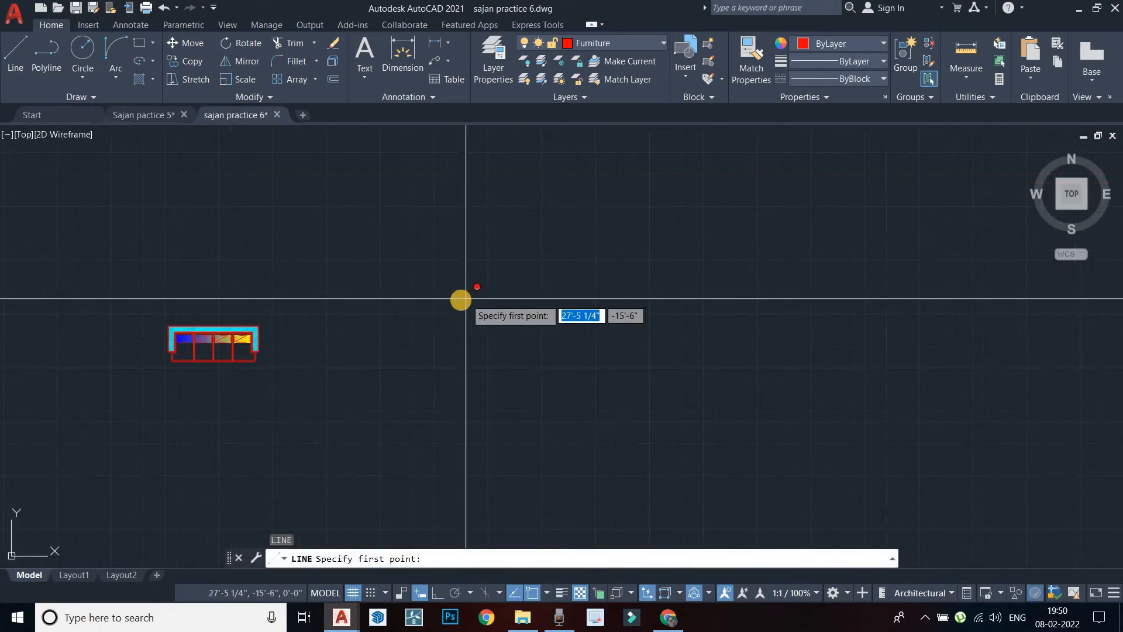
{"action": "left_click", "coordinate": [461, 300]}
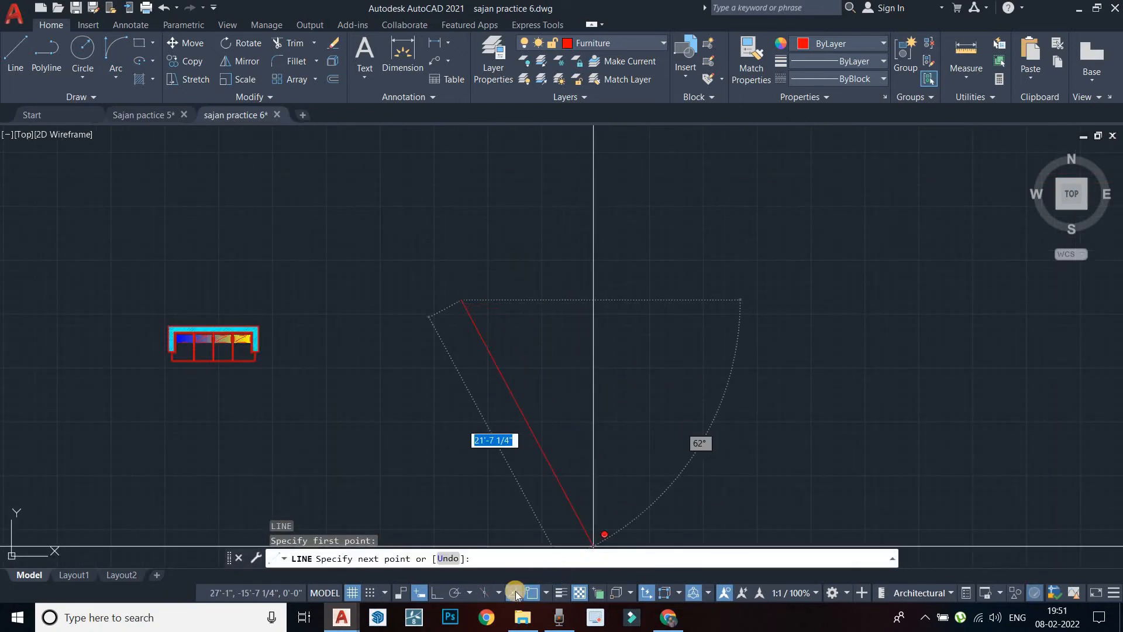
{"action": "left_click", "coordinate": [442, 591]}
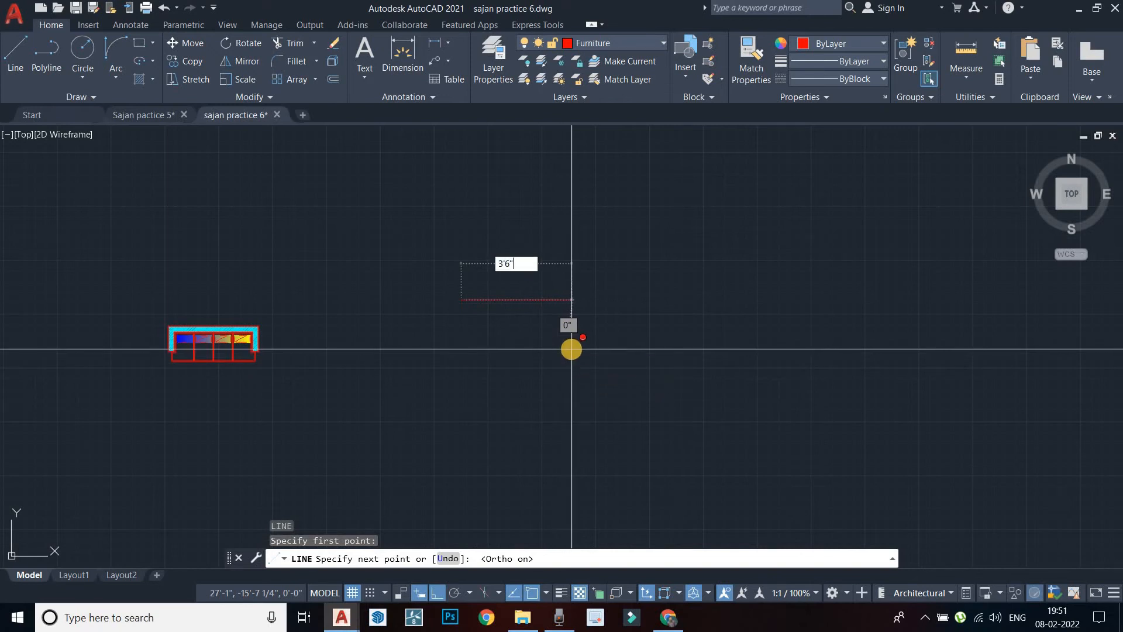
{"action": "key", "text": "Return"}
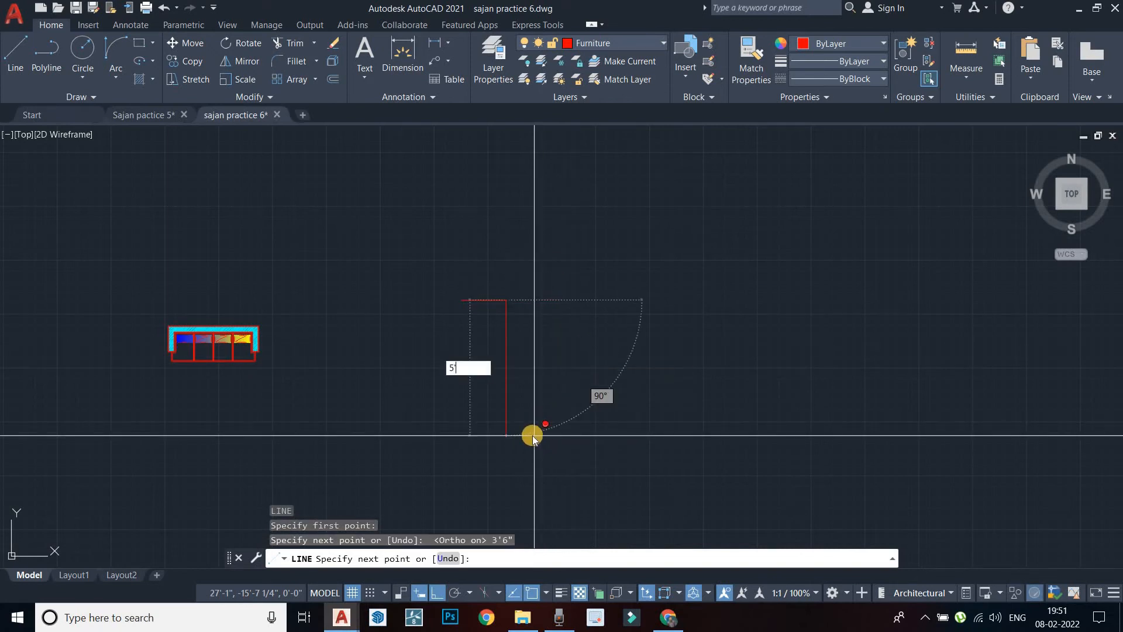
{"action": "type", "text": "5'"}
{"action": "key", "text": "Return"}
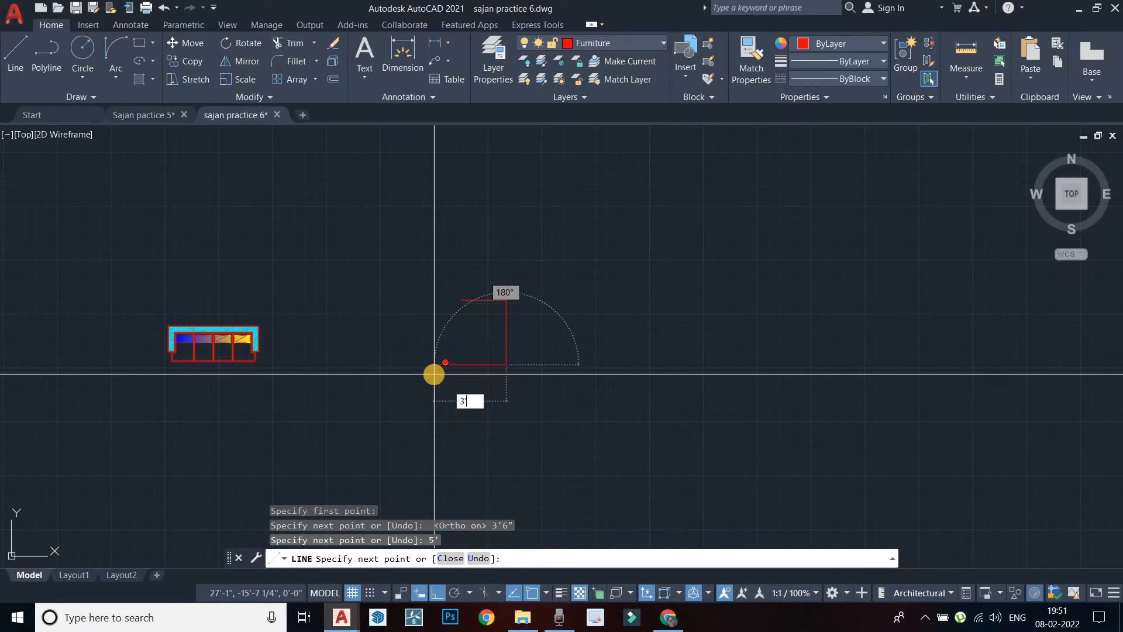
{"action": "type", "text": "3'6\""}
{"action": "key", "text": "Return"}
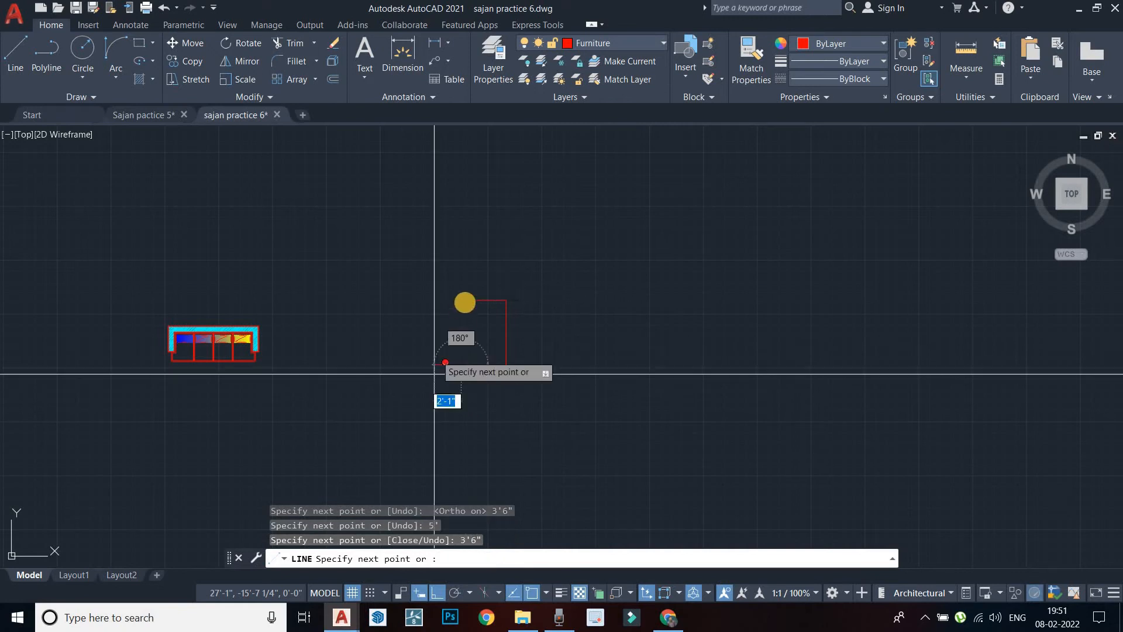
{"action": "left_click", "coordinate": [461, 300]}
{"action": "key", "text": "Escape"}
{"action": "scroll", "coordinate": [471, 258], "scroll_direction": "up", "scroll_amount": 6}
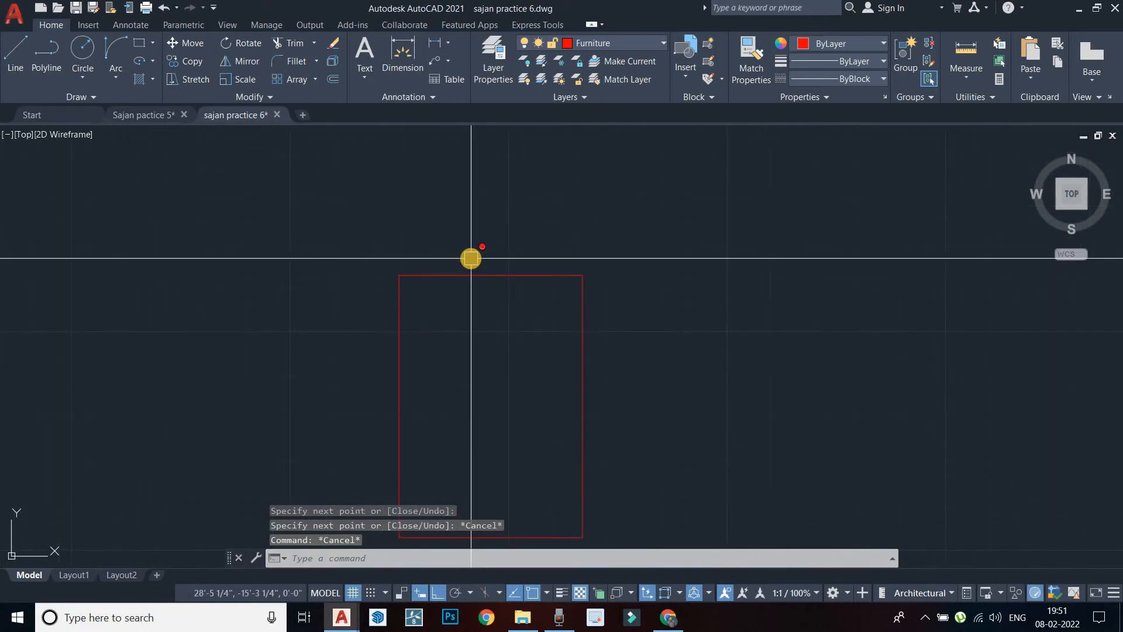
Draw a short vertical centre line up from the table's top-edge midpoint
{"action": "key", "text": "Return"}
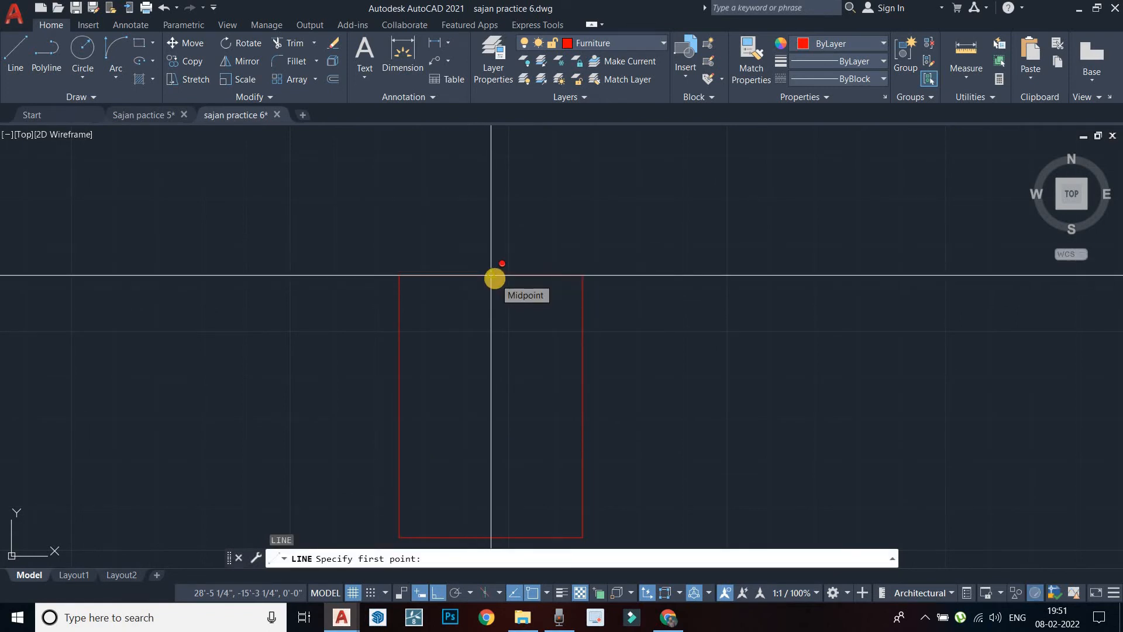
{"action": "key", "text": "Escape"}
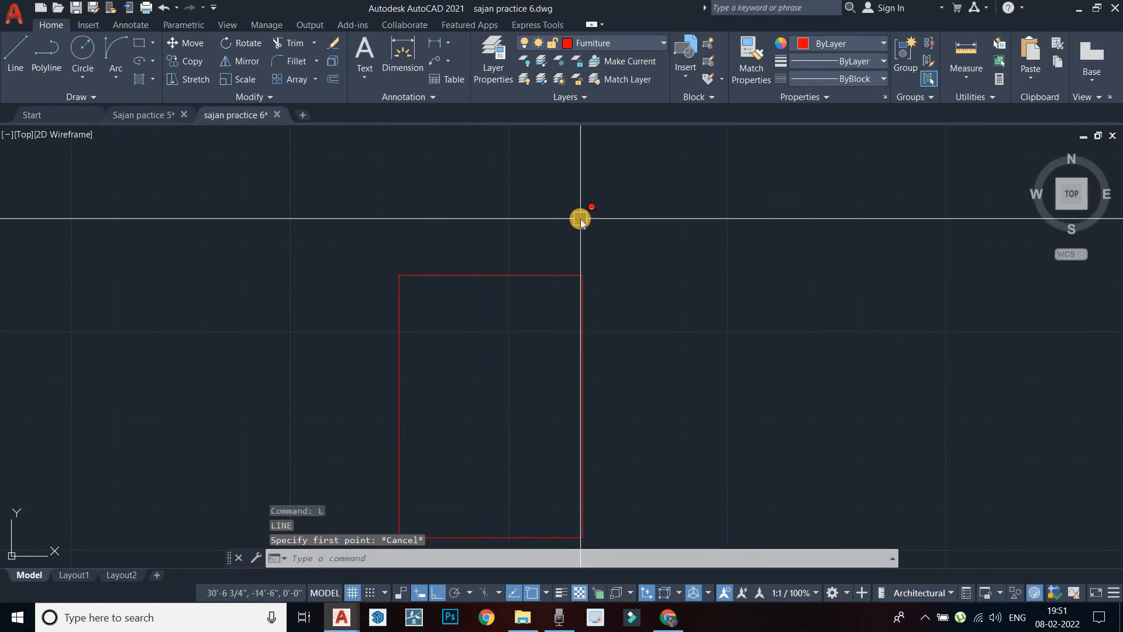
{"action": "key", "text": "Return"}
{"action": "key", "text": "Escape"}
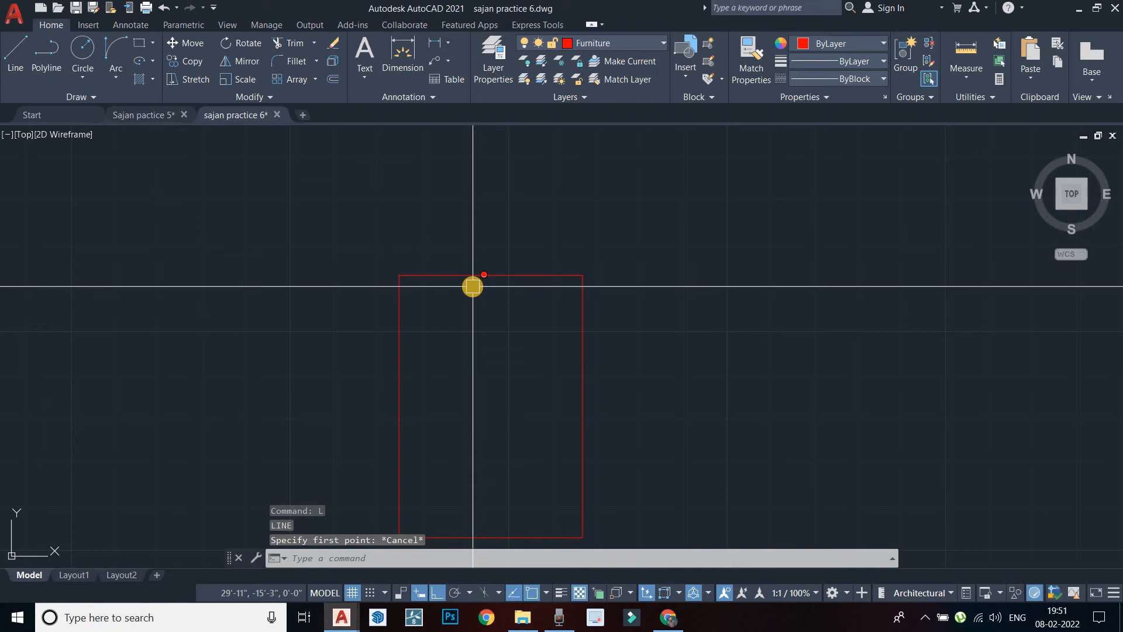
{"action": "key", "text": "Return"}
{"action": "left_click", "coordinate": [490, 276]}
{"action": "left_click", "coordinate": [491, 222]}
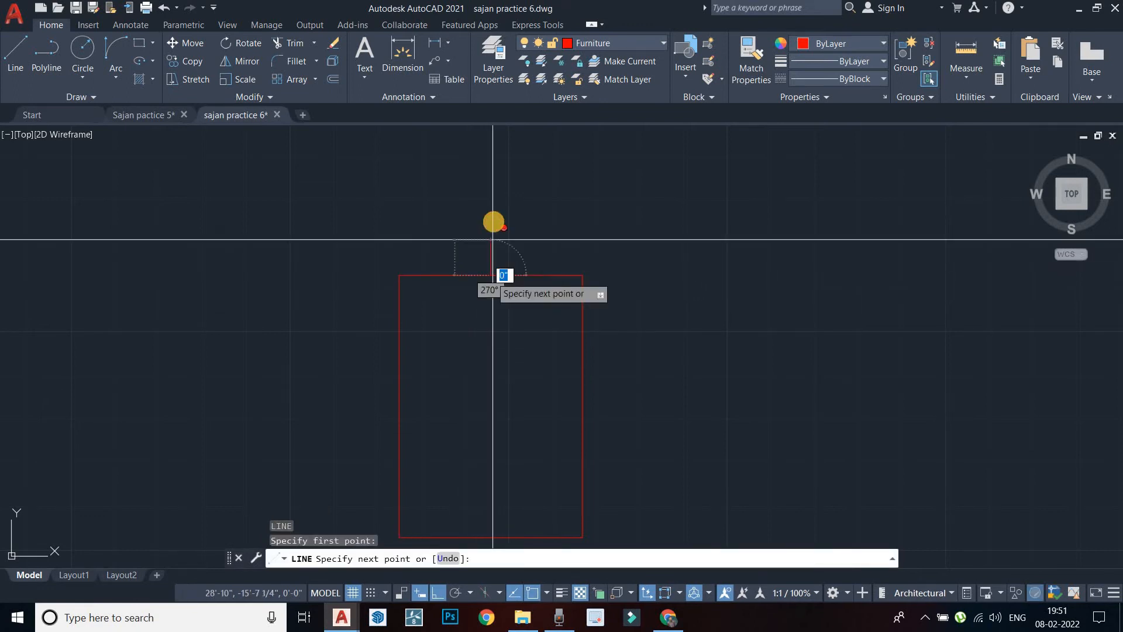
{"action": "key", "text": "Escape"}
Offset the centre line 9" to each side
{"action": "type", "text": "o"}
{"action": "key", "text": "Return"}
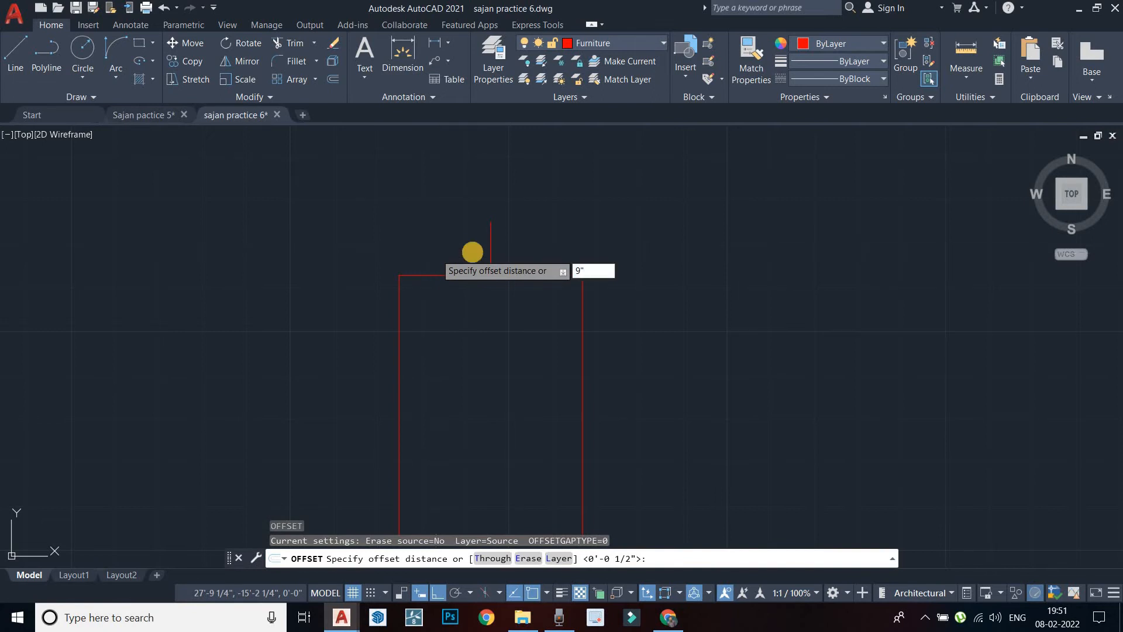
{"action": "key", "text": "Return"}
{"action": "left_click", "coordinate": [490, 251]}
{"action": "left_click", "coordinate": [471, 243]}
{"action": "left_click", "coordinate": [491, 261]}
{"action": "left_click", "coordinate": [539, 257]}
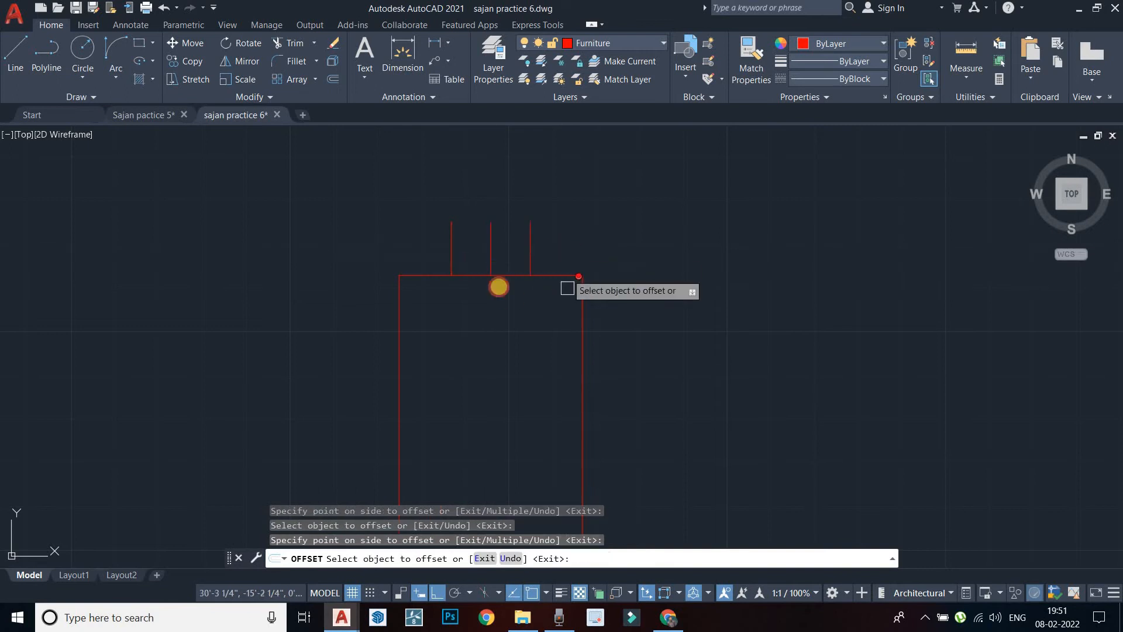
{"action": "key", "text": "Return"}
Erase the middle vertical line, leaving the two 9" guides
{"action": "left_click", "coordinate": [491, 252]}
{"action": "key", "text": "Delete"}
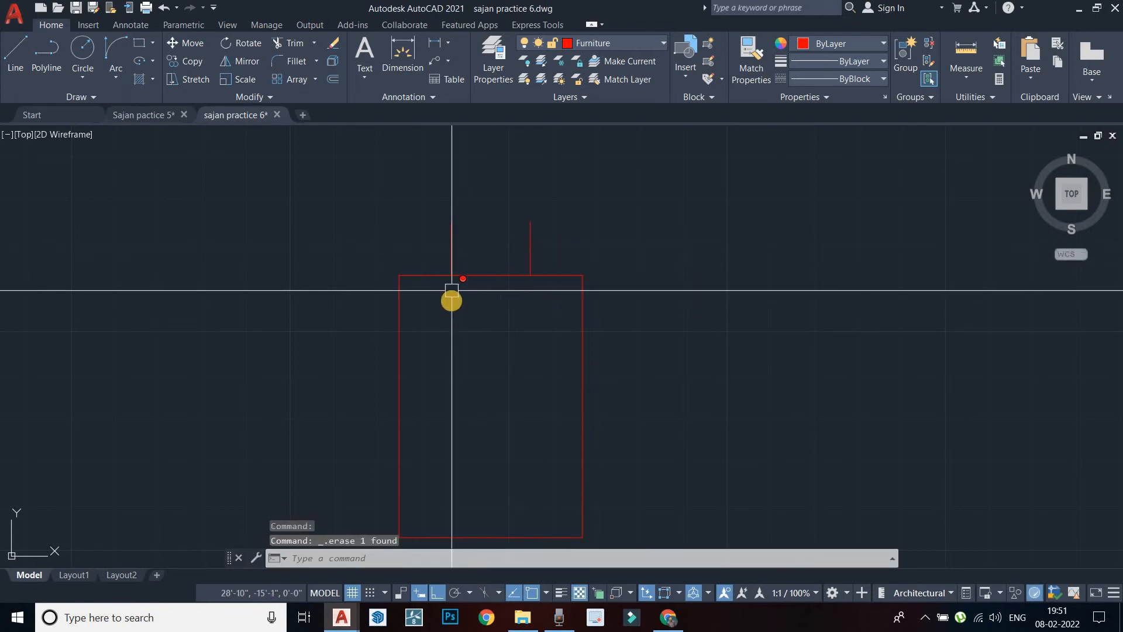
{"action": "key", "text": "Escape"}
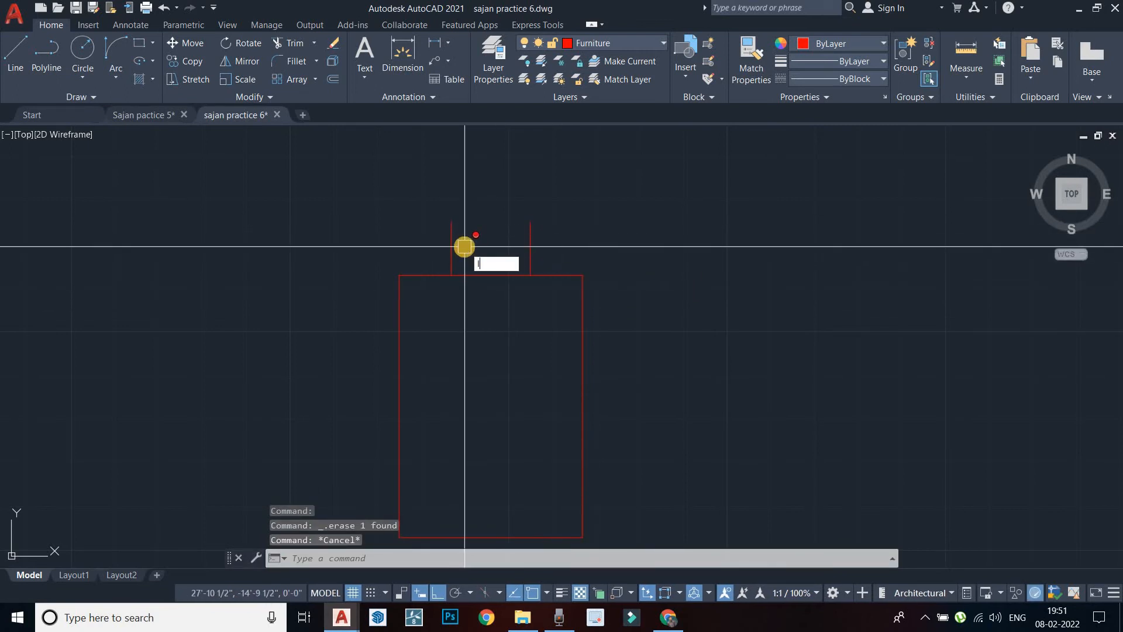
{"action": "key", "text": "Return"}
Draw a 1'6" vertical line from the left guide's base, then erase it
{"action": "left_click", "coordinate": [451, 276]}
{"action": "middle_click_drag", "start_coordinate": [465, 178], "coordinate": [465, 243]}
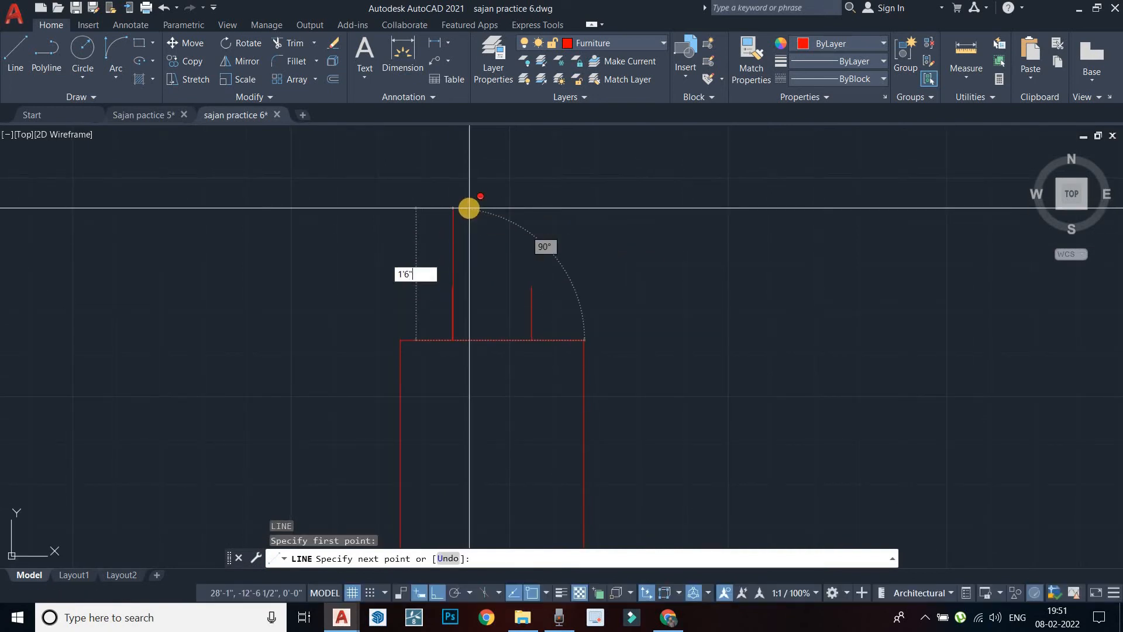
{"action": "key", "text": "Return"}
{"action": "key", "text": "Escape"}
{"action": "scroll", "coordinate": [462, 286], "scroll_direction": "up", "scroll_amount": 4}
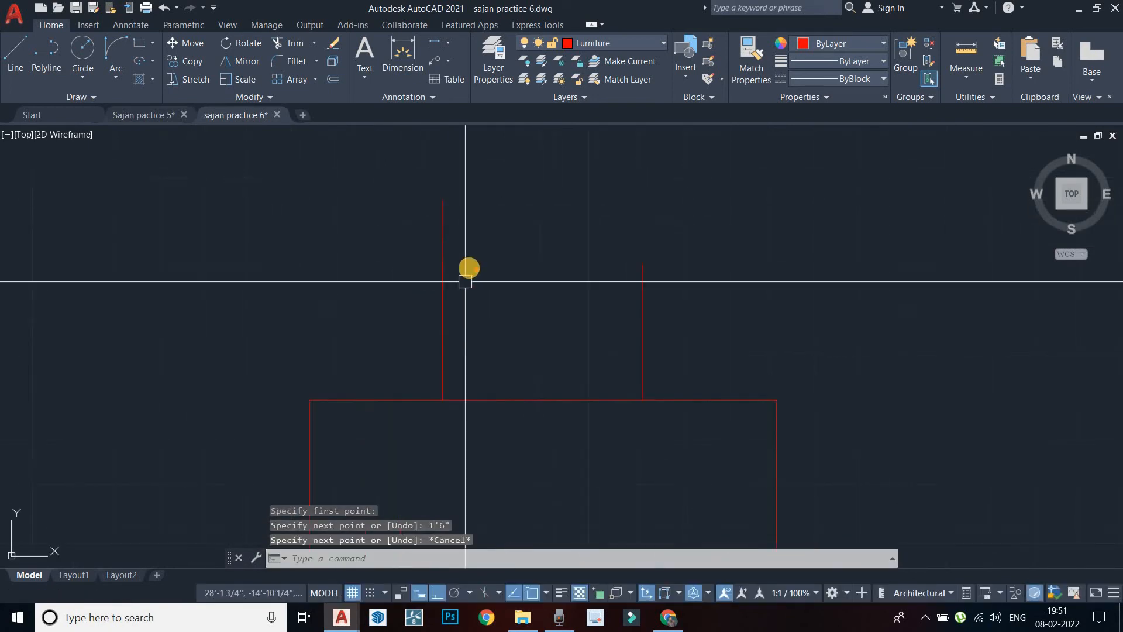
{"action": "left_click", "coordinate": [443, 347]}
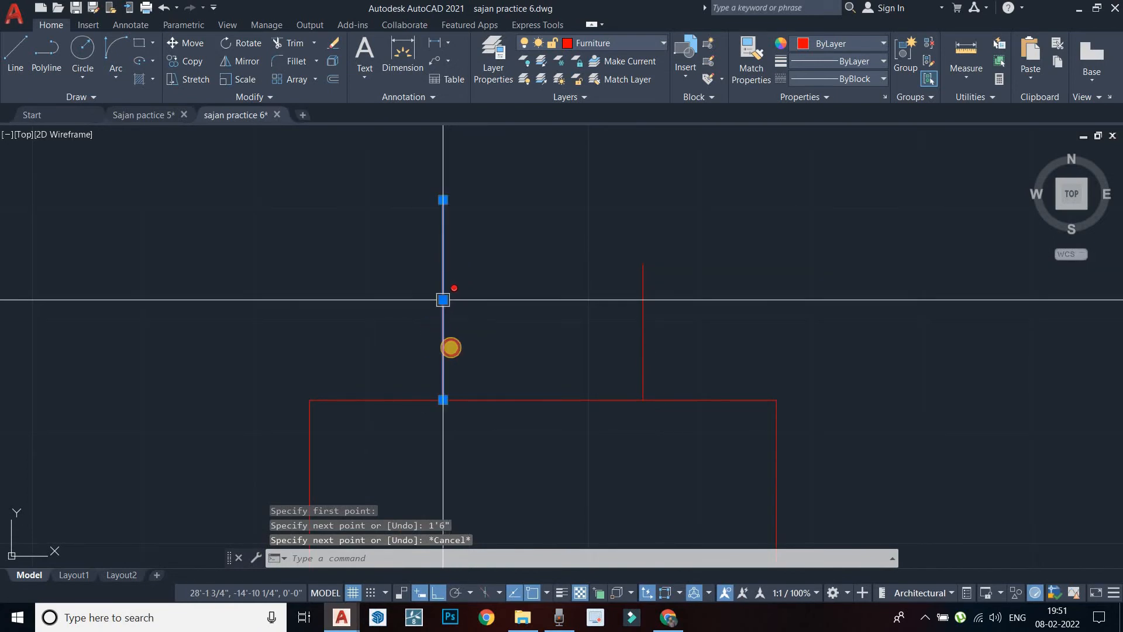
{"action": "key", "text": "Delete"}
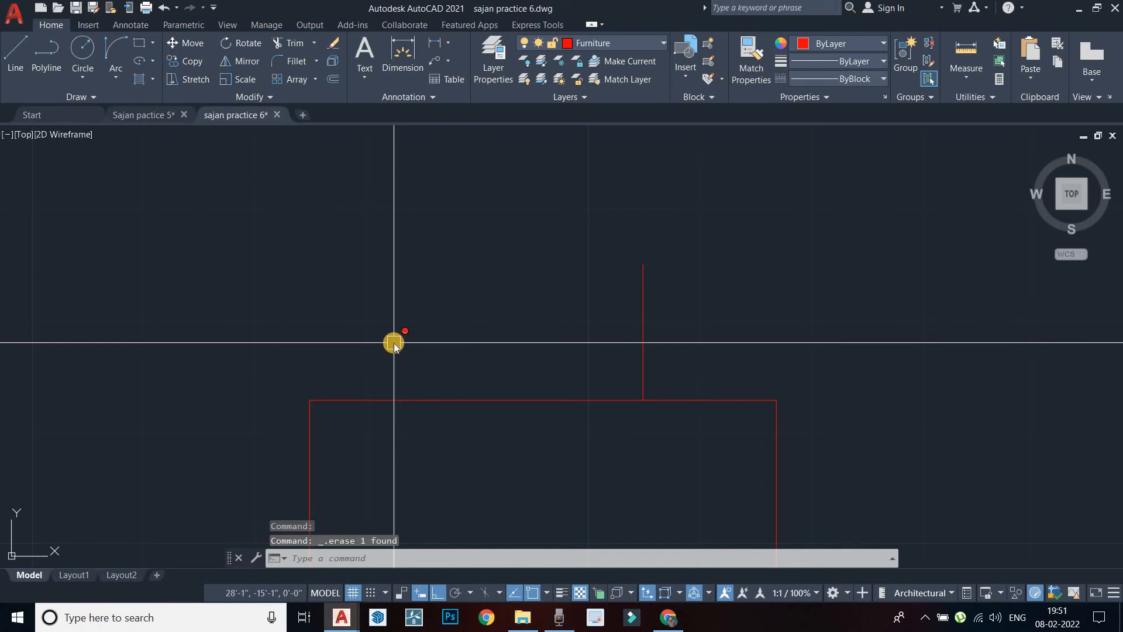
Cancel the started linear dimension and erase the remaining vertical line above the table
{"action": "type", "text": "L"}
{"action": "key", "text": "Return"}
{"action": "key", "text": "Escape"}
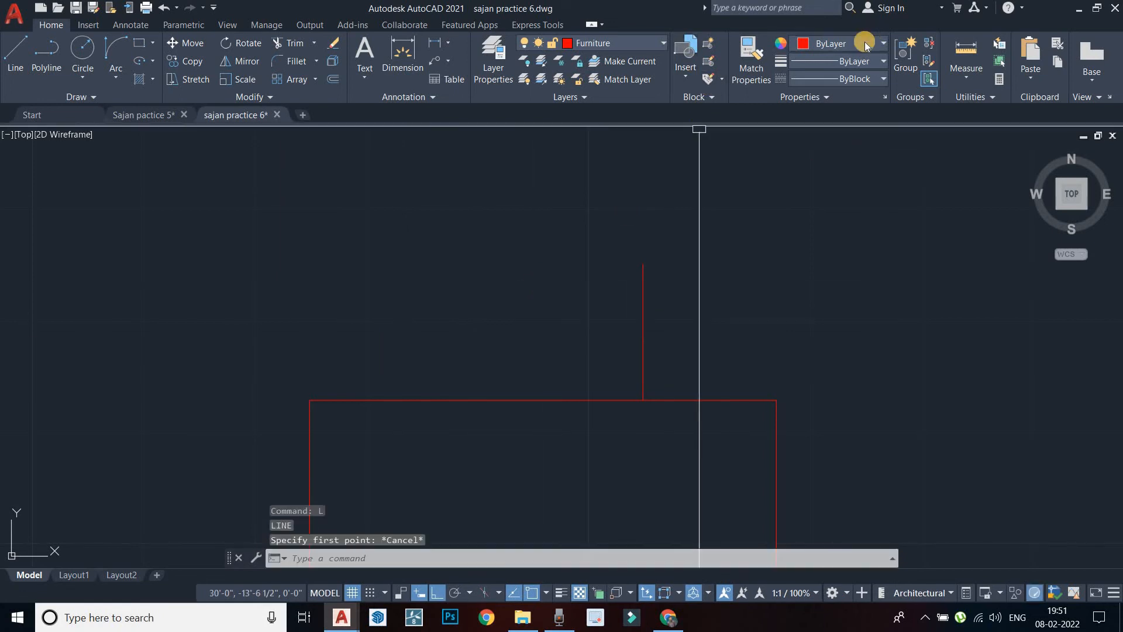
{"action": "type", "text": "dli"}
{"action": "key", "text": "Return"}
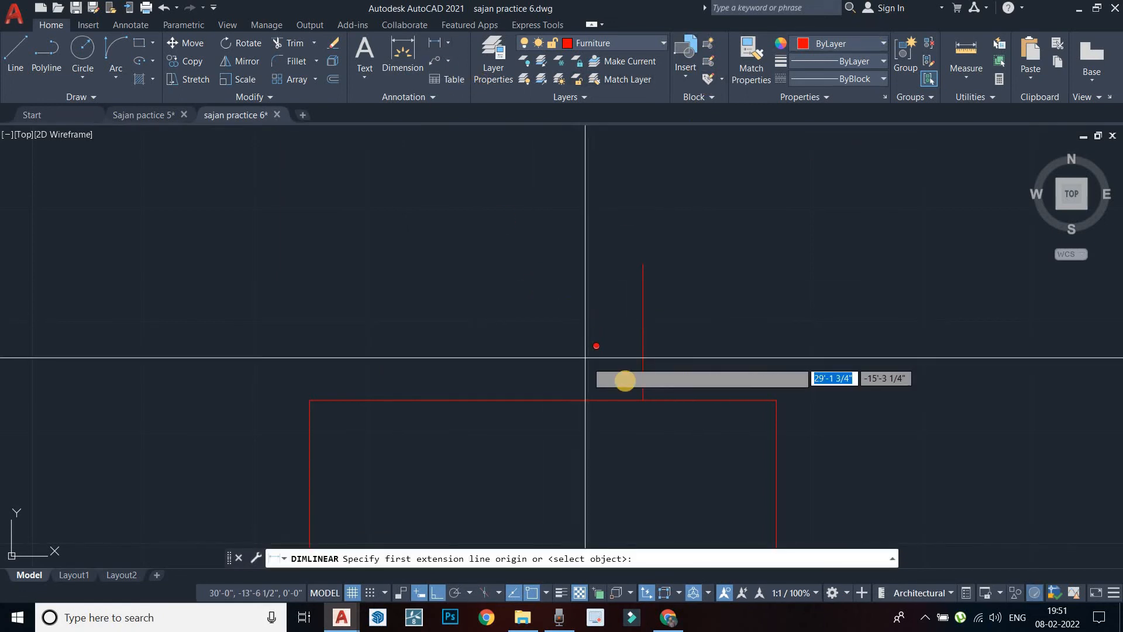
{"action": "left_click", "coordinate": [643, 400]}
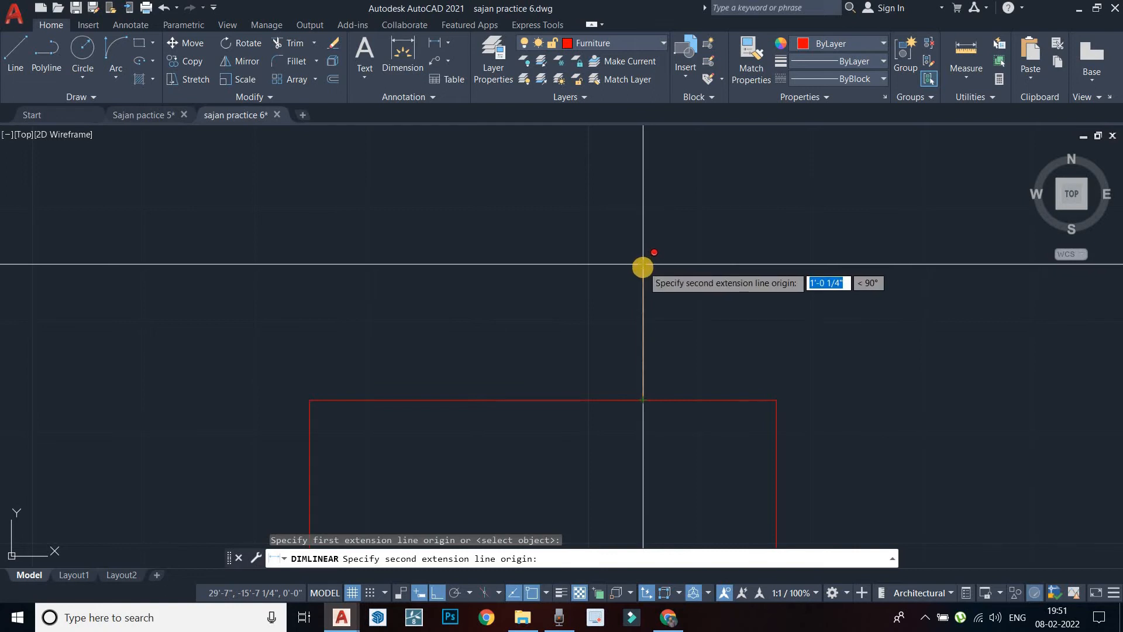
{"action": "key", "text": "Escape"}
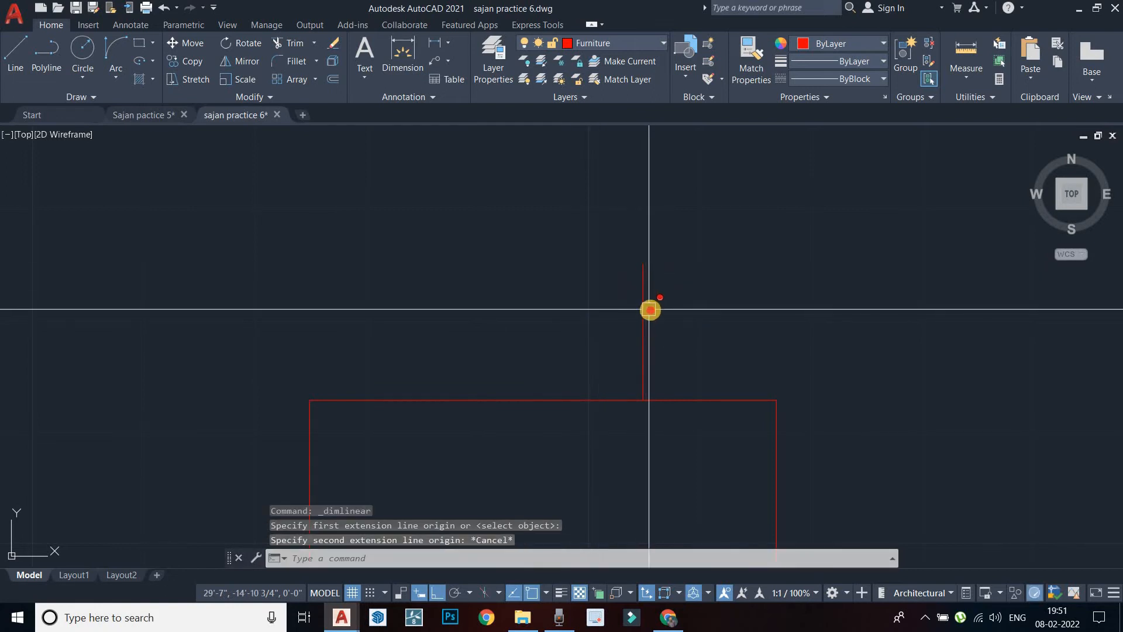
{"action": "left_click", "coordinate": [644, 310]}
{"action": "key", "text": "Escape"}
{"action": "left_click", "coordinate": [644, 314]}
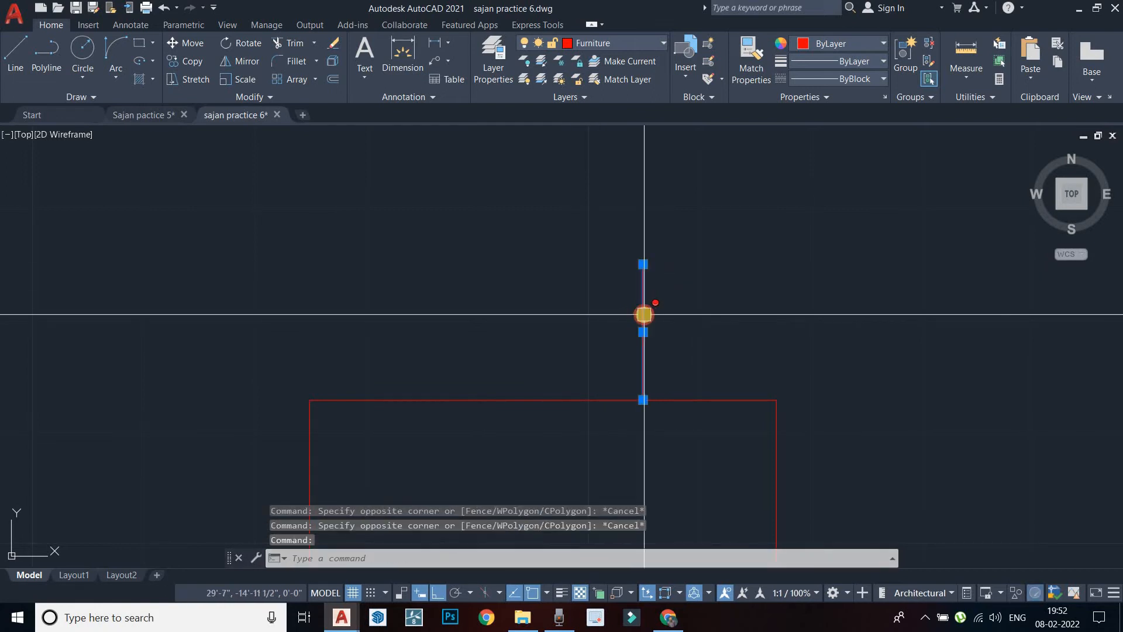
{"action": "key", "text": "Delete"}
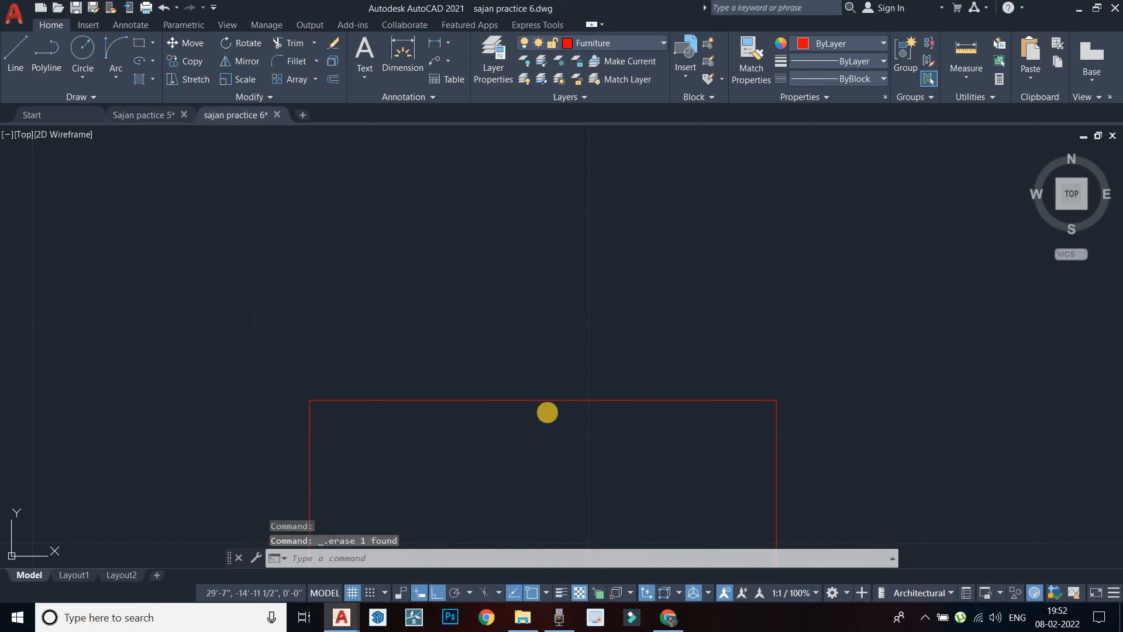
Draw a 1'6" vertical line up from the table's top-edge midpoint
{"action": "type", "text": "l"}
{"action": "key", "text": "Return"}
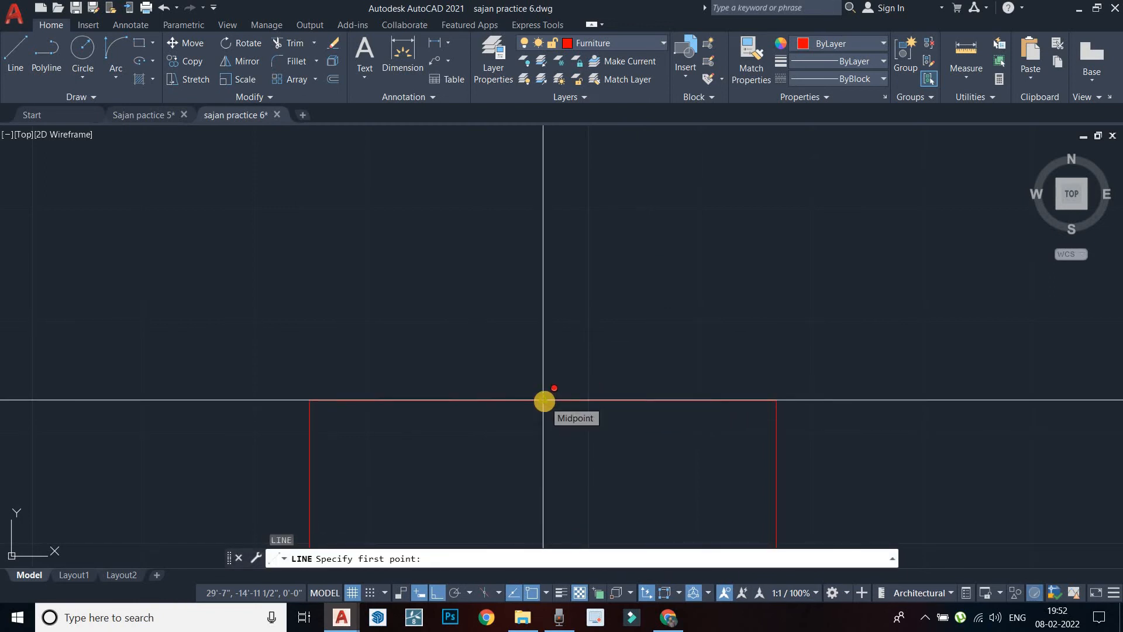
{"action": "left_click", "coordinate": [543, 400]}
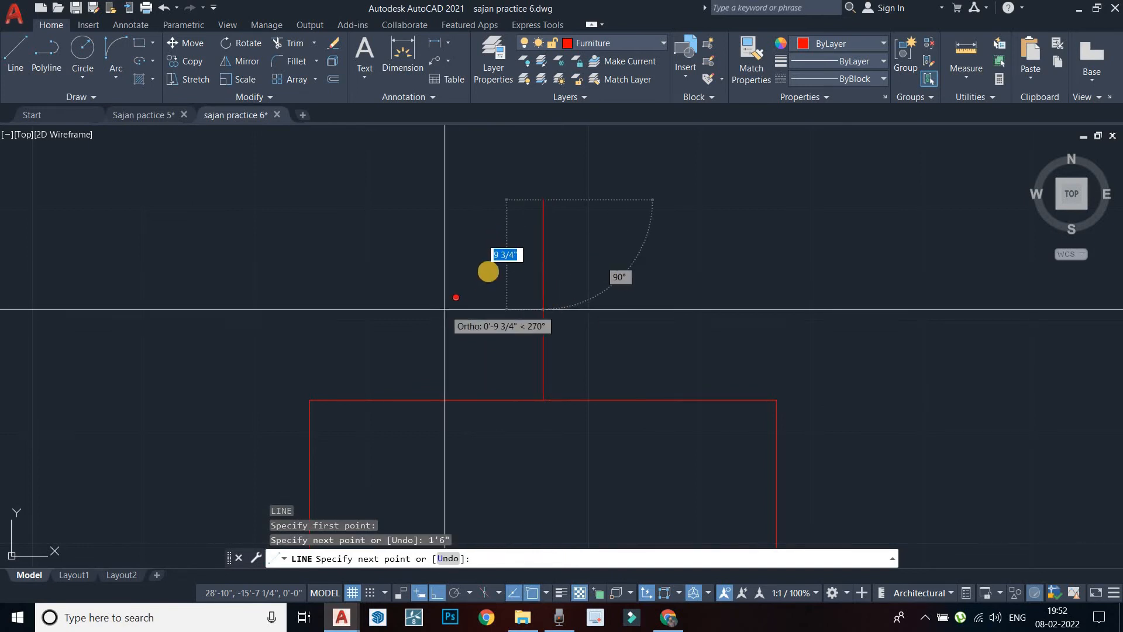
{"action": "key", "text": "Escape"}
Offset the vertical line 9" to the left
{"action": "type", "text": "o"}
{"action": "key", "text": "Return"}
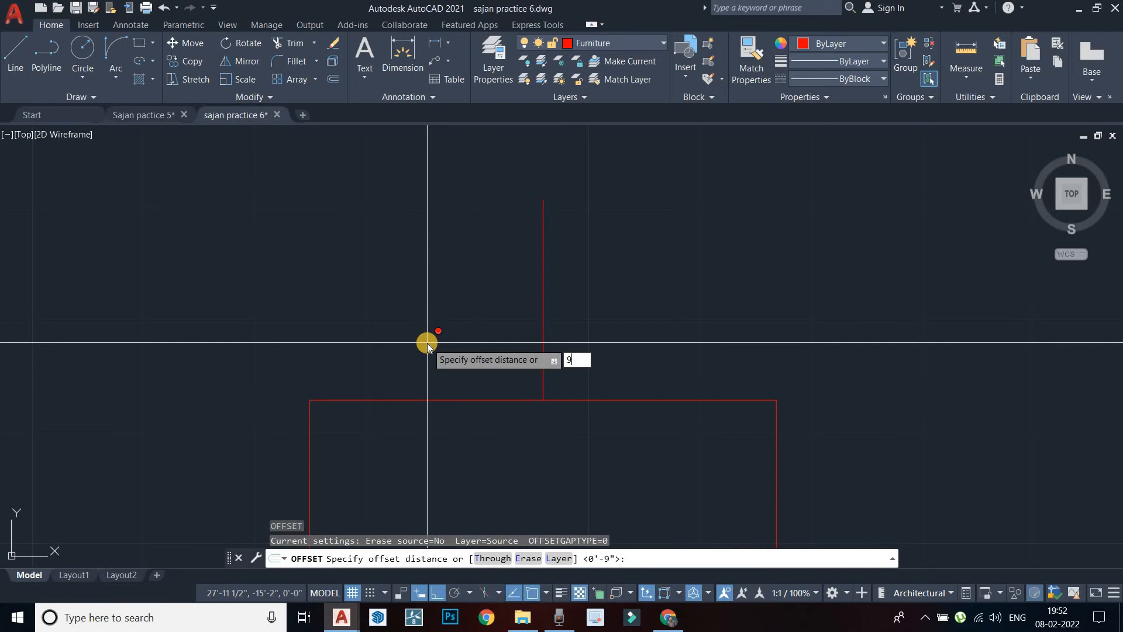
{"action": "key", "text": "Return"}
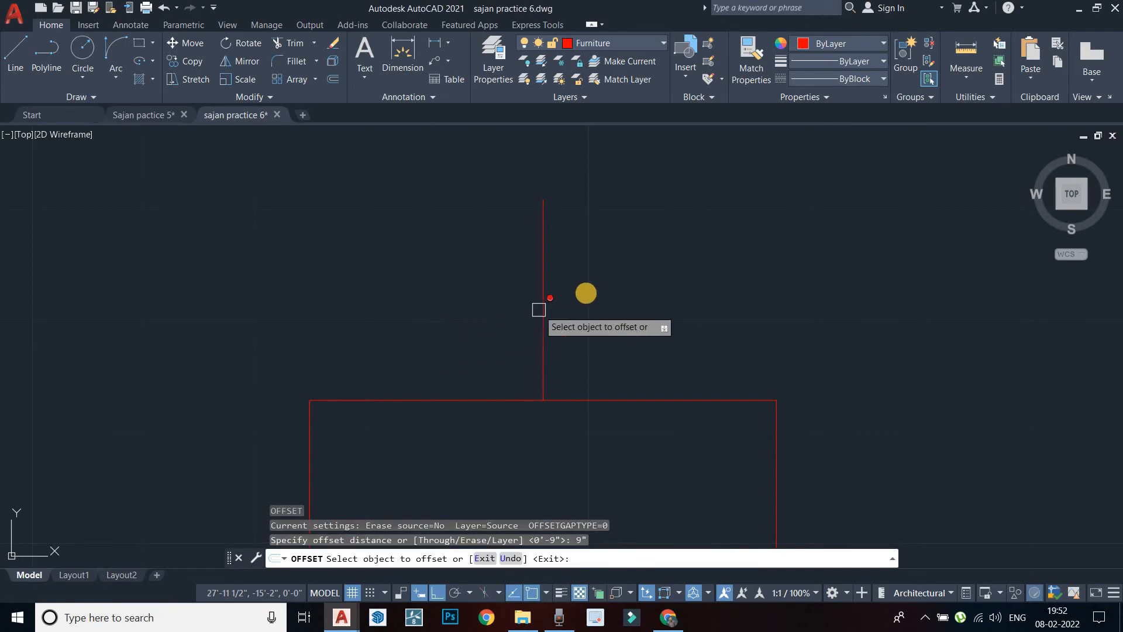
{"action": "left_click", "coordinate": [541, 320]}
{"action": "left_click", "coordinate": [497, 342]}
{"action": "left_click", "coordinate": [544, 336]}
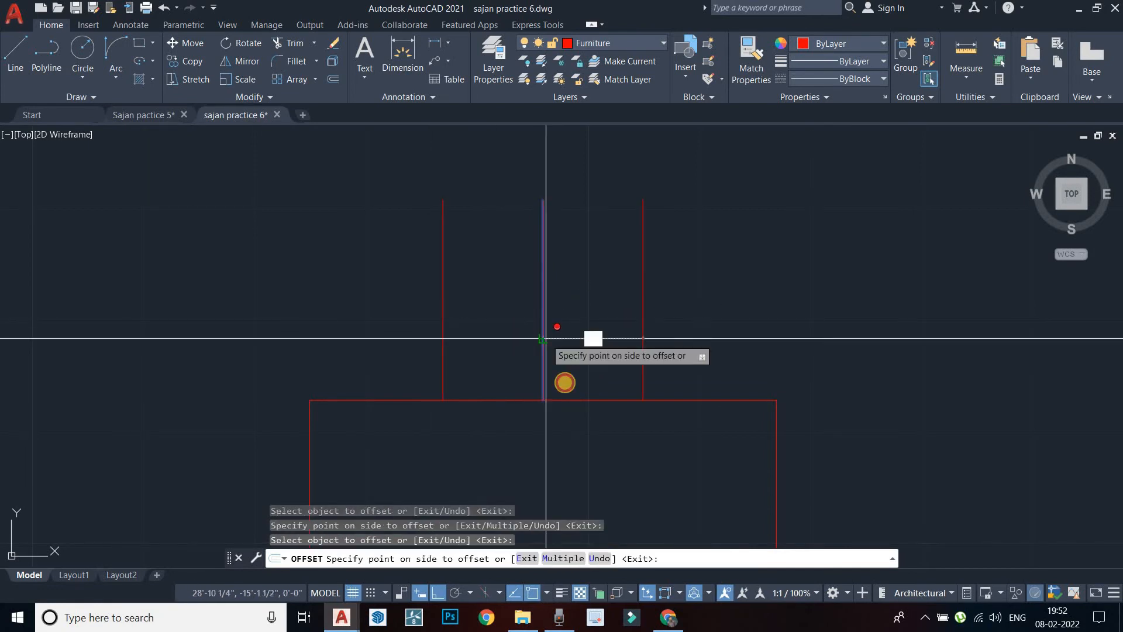
{"action": "key", "text": "Escape"}
{"action": "left_click", "coordinate": [543, 337]}
{"action": "key", "text": "Escape"}
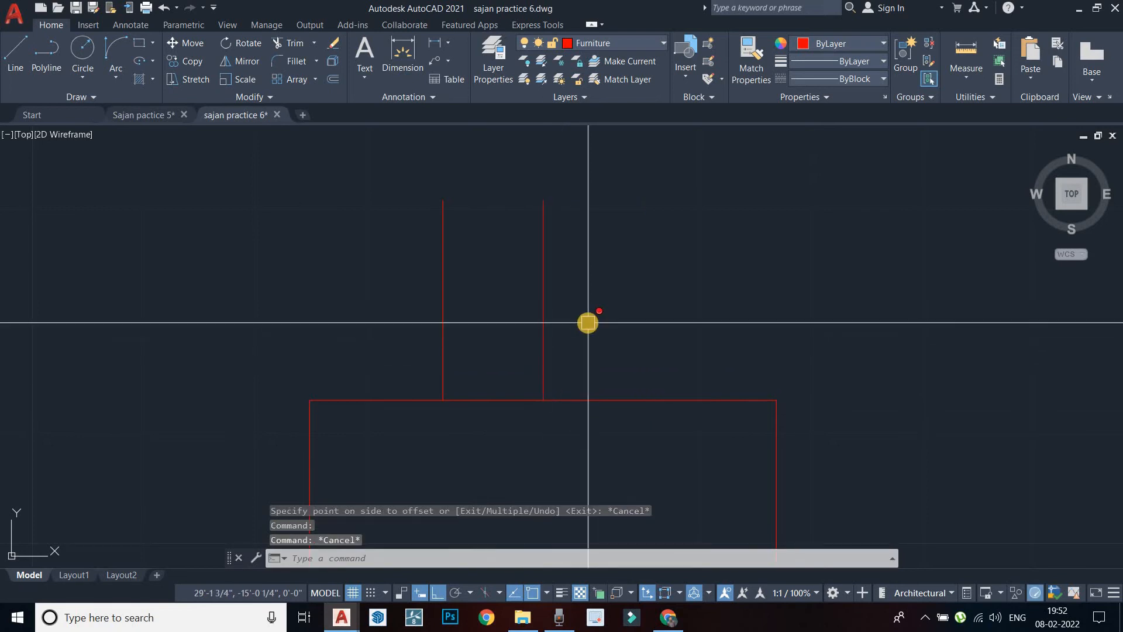
Offset the middle line 9" to the right, then erase the middle line
{"action": "key", "text": "Return"}
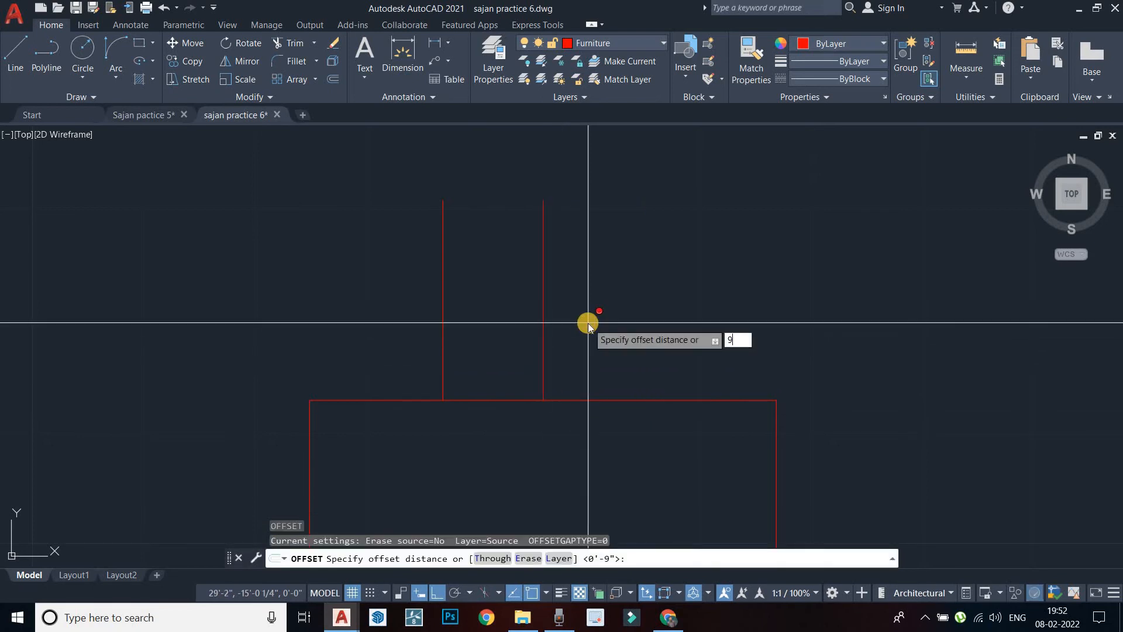
{"action": "type", "text": "9\""}
{"action": "key", "text": "Return"}
{"action": "left_click", "coordinate": [543, 336]}
{"action": "left_click", "coordinate": [606, 343]}
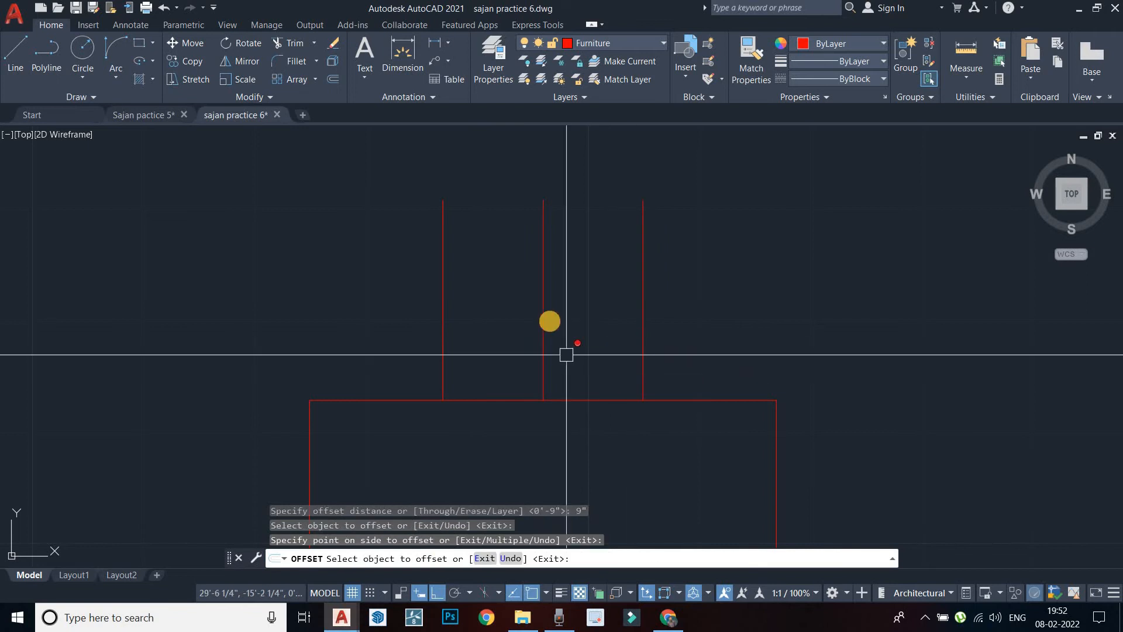
{"action": "key", "text": "Escape"}
{"action": "left_click", "coordinate": [541, 317]}
{"action": "key", "text": "Delete"}
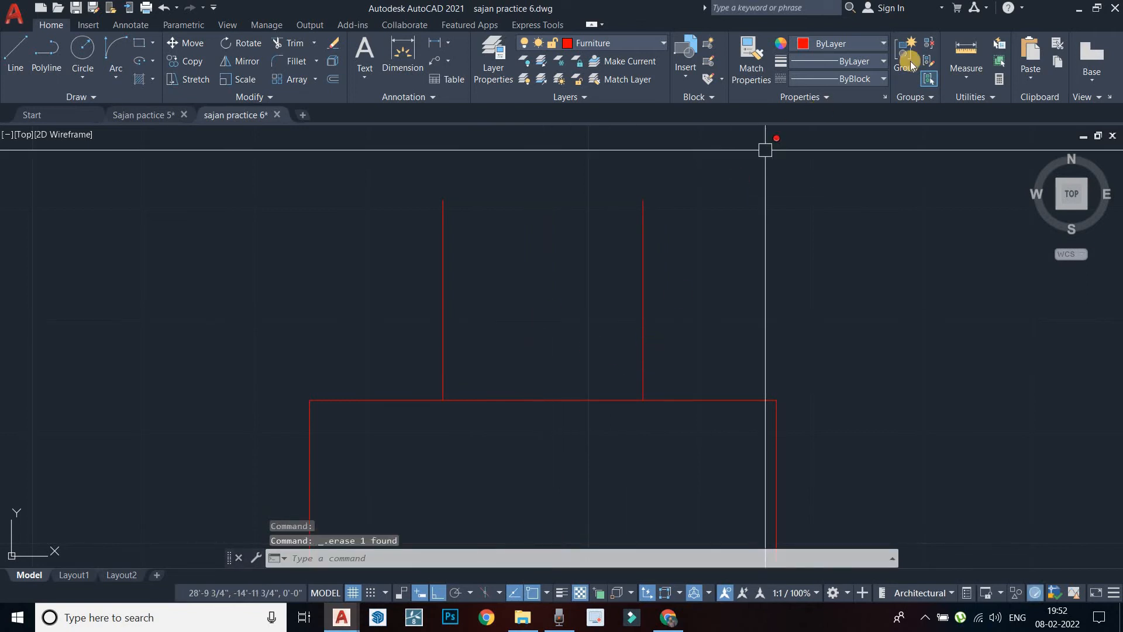
Measure the distance between the chair's two side lines
{"action": "left_click", "coordinate": [960, 74]}
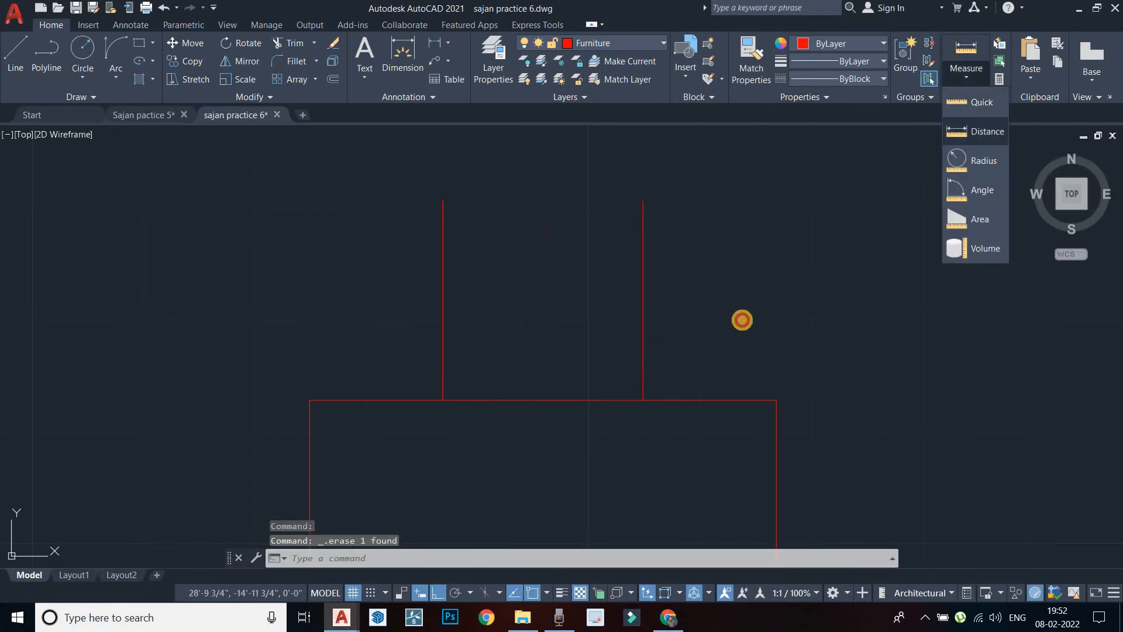
{"action": "left_click", "coordinate": [977, 131]}
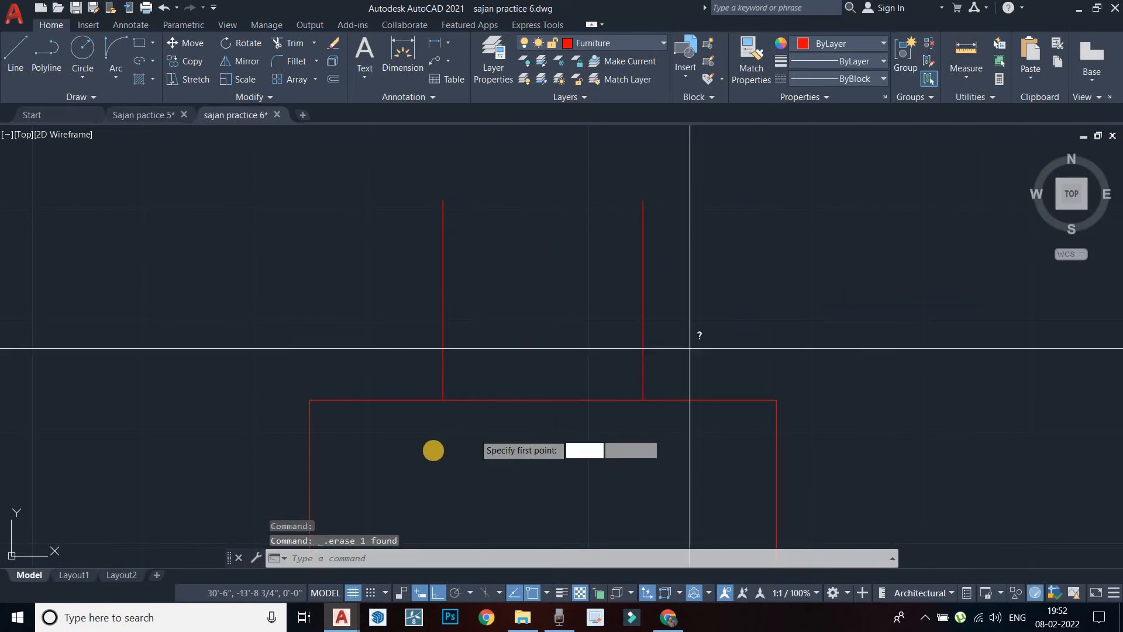
{"action": "left_click", "coordinate": [442, 400]}
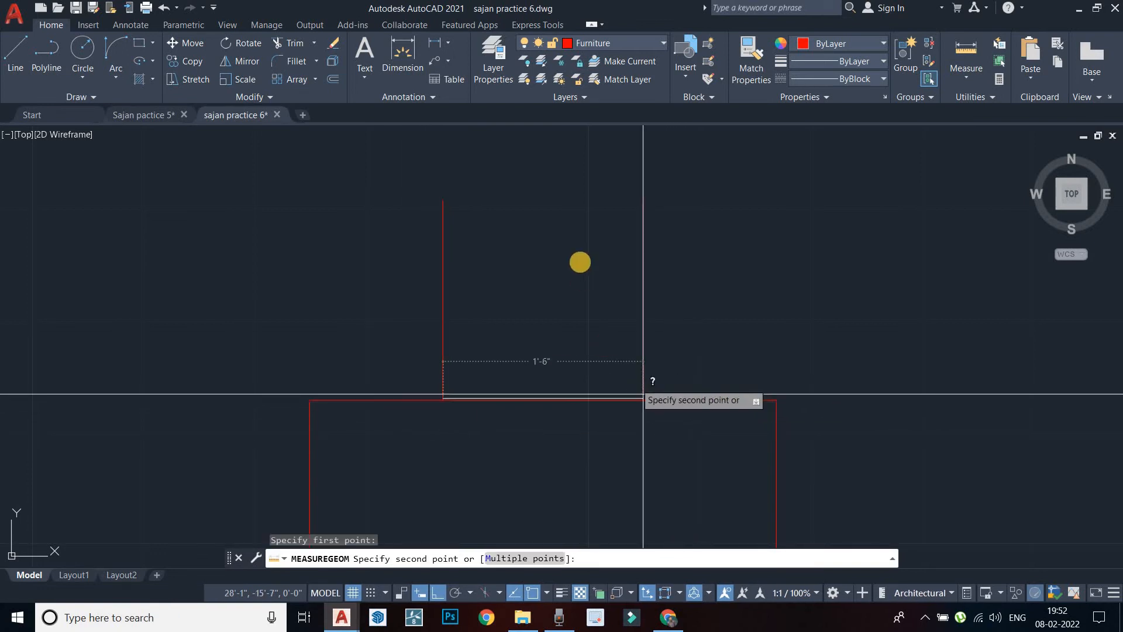
{"action": "key", "text": "Escape"}
{"action": "right_click", "coordinate": [582, 239]}
{"action": "left_click", "coordinate": [591, 246]}
{"action": "key", "text": "Escape"}
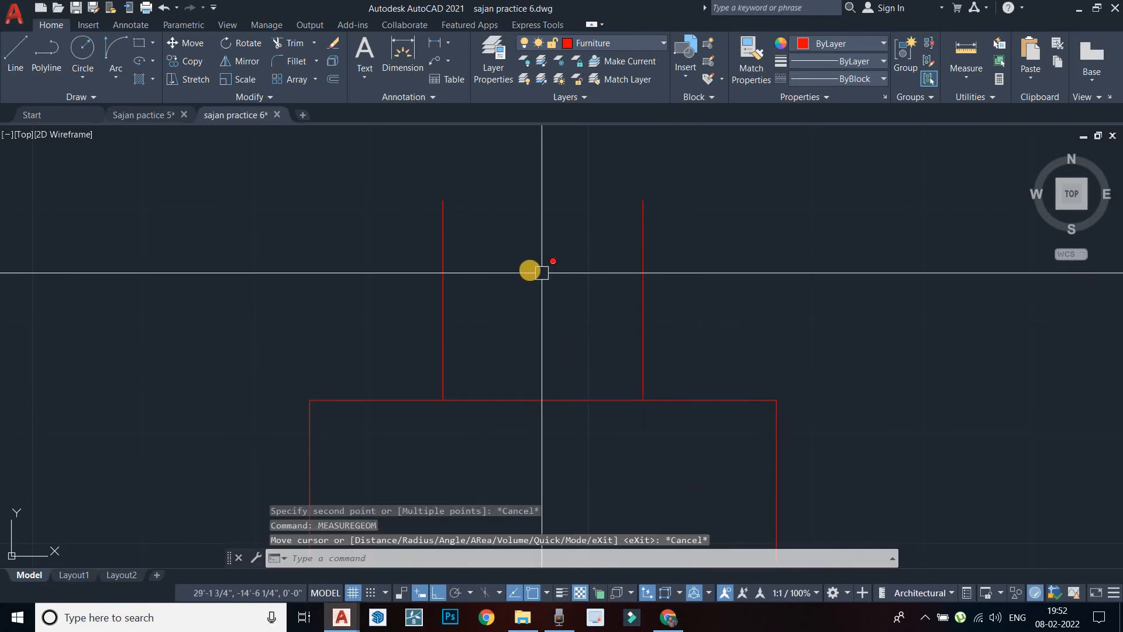
{"action": "key", "text": "Escape"}
Draw a horizontal line joining the tops of the two chair sides
{"action": "type", "text": "l"}
{"action": "key", "text": "Return"}
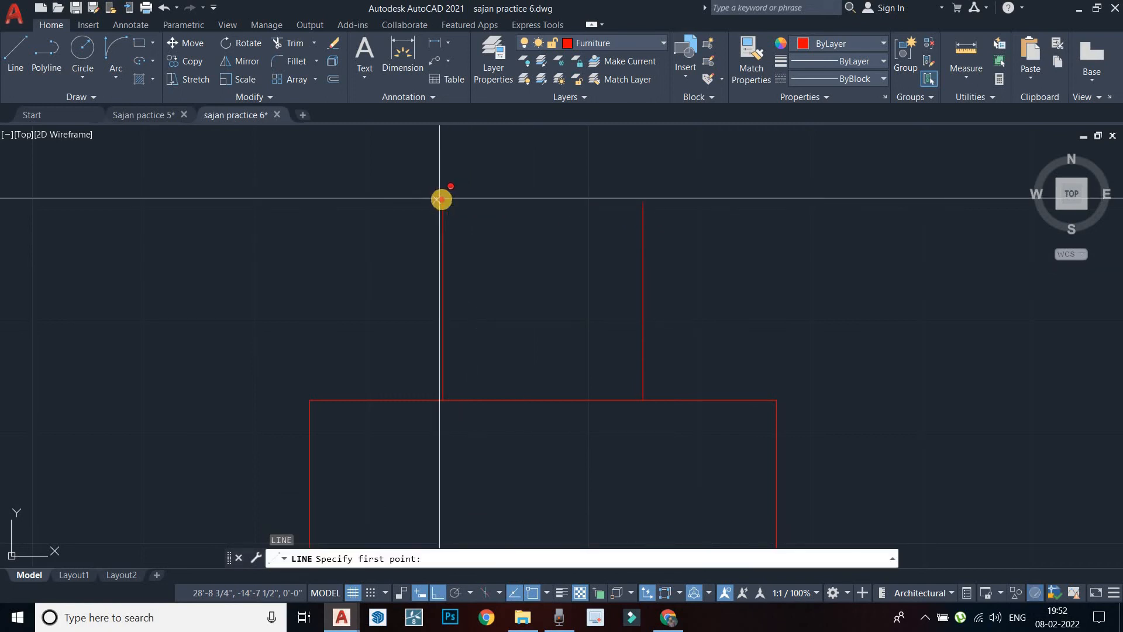
{"action": "left_click", "coordinate": [443, 200]}
{"action": "left_click", "coordinate": [643, 200]}
{"action": "key", "text": "Escape"}
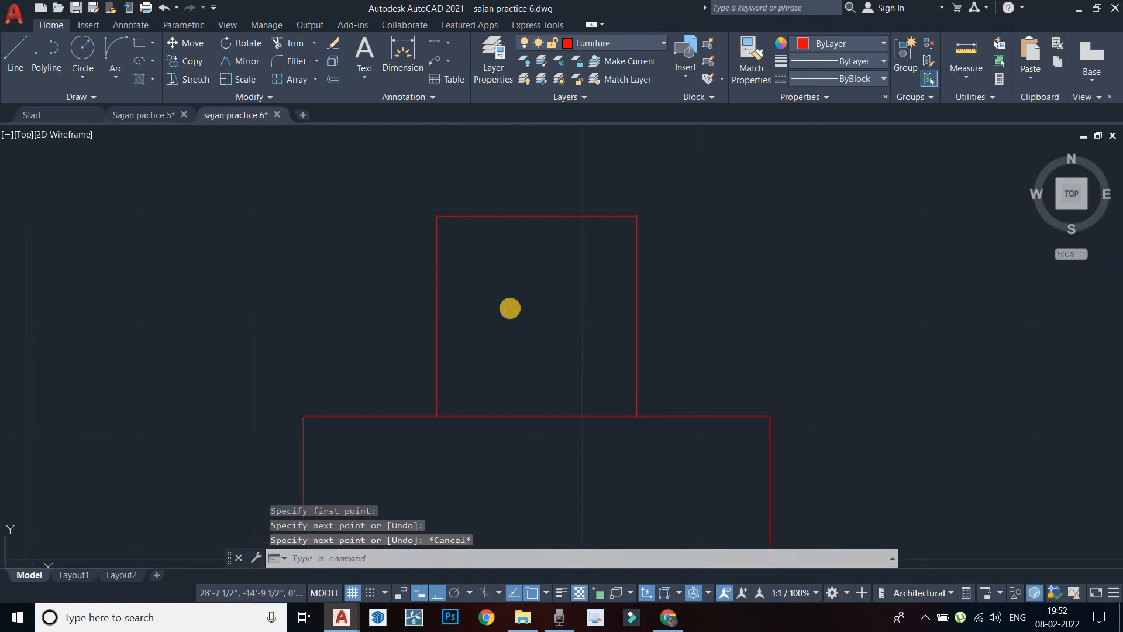
Offset the chair's top line 2" downward as the backrest line
{"action": "type", "text": "o"}
{"action": "key", "text": "Return"}
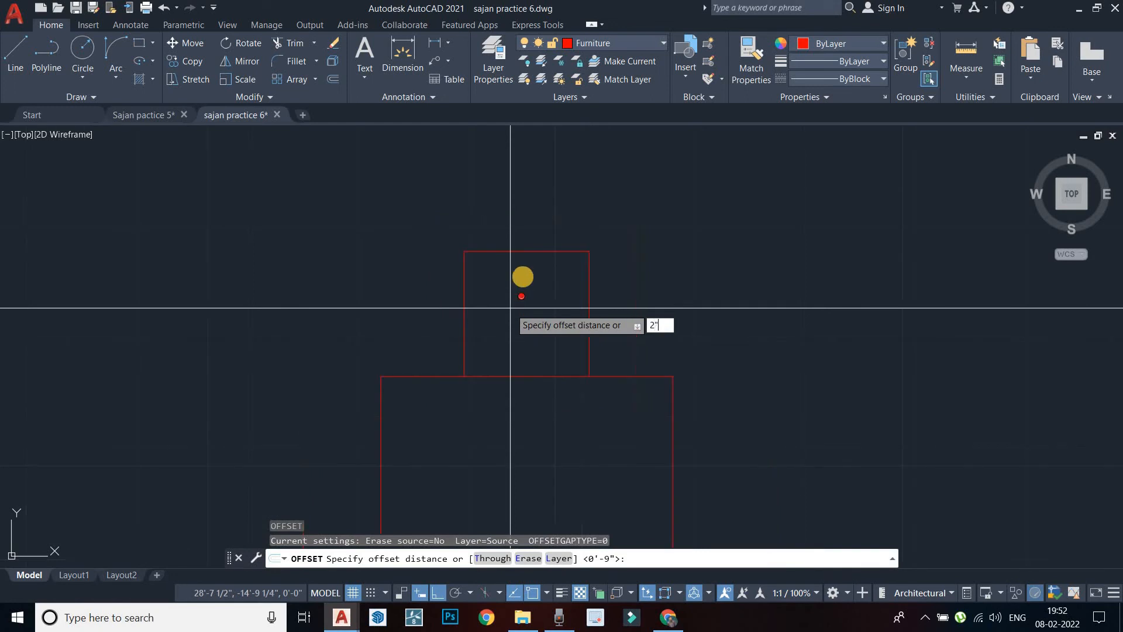
{"action": "type", "text": "2\""}
{"action": "key", "text": "Return"}
{"action": "left_click", "coordinate": [525, 252]}
{"action": "left_click", "coordinate": [521, 275]}
{"action": "scroll", "coordinate": [509, 257], "scroll_direction": "up", "scroll_amount": 5}
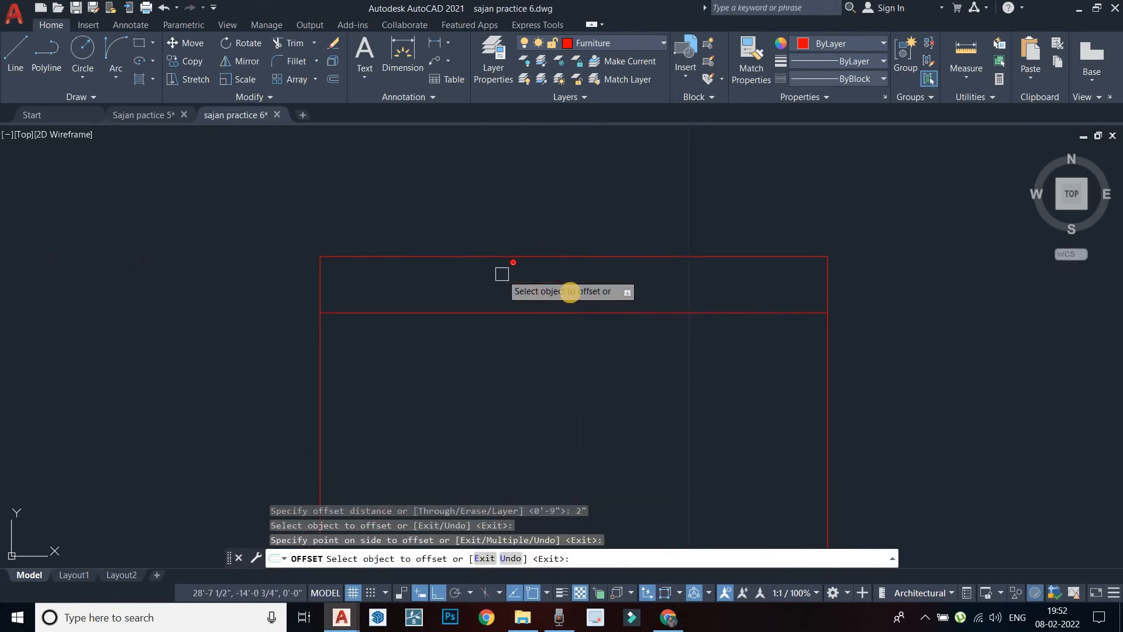
{"action": "scroll", "coordinate": [559, 299], "scroll_direction": "down", "scroll_amount": 4}
{"action": "key", "text": "Escape"}
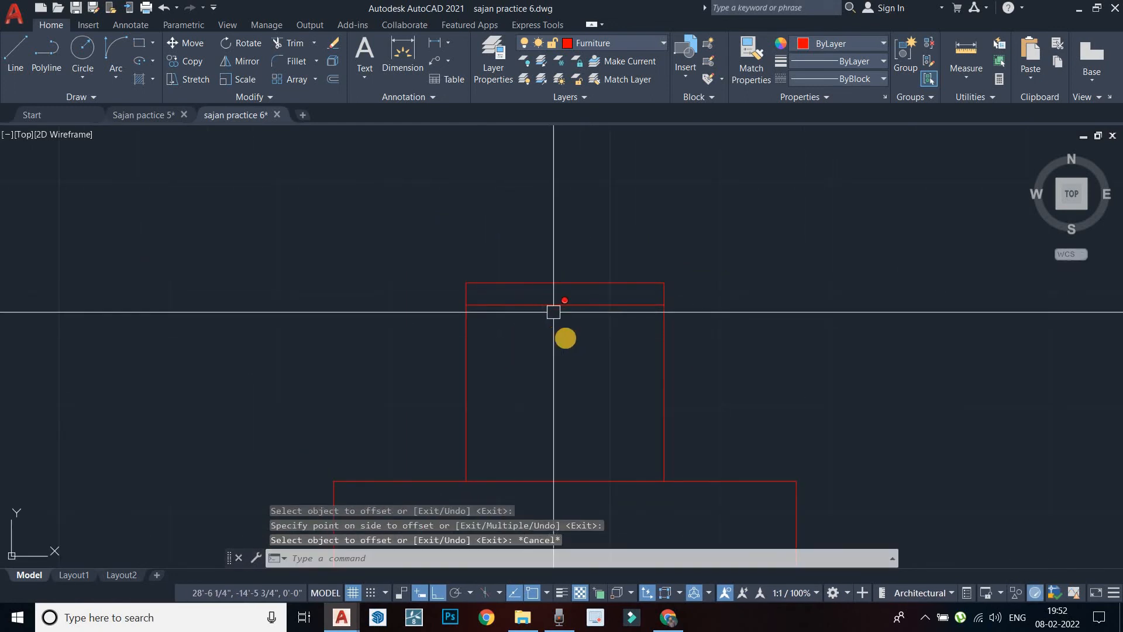
Select the chair's two sides and its inner backrest line
{"action": "scroll", "coordinate": [565, 327], "scroll_direction": "down", "scroll_amount": 3}
{"action": "scroll", "coordinate": [587, 298], "scroll_direction": "down", "scroll_amount": 4}
{"action": "key", "text": "Escape"}
{"action": "left_click", "coordinate": [606, 320]}
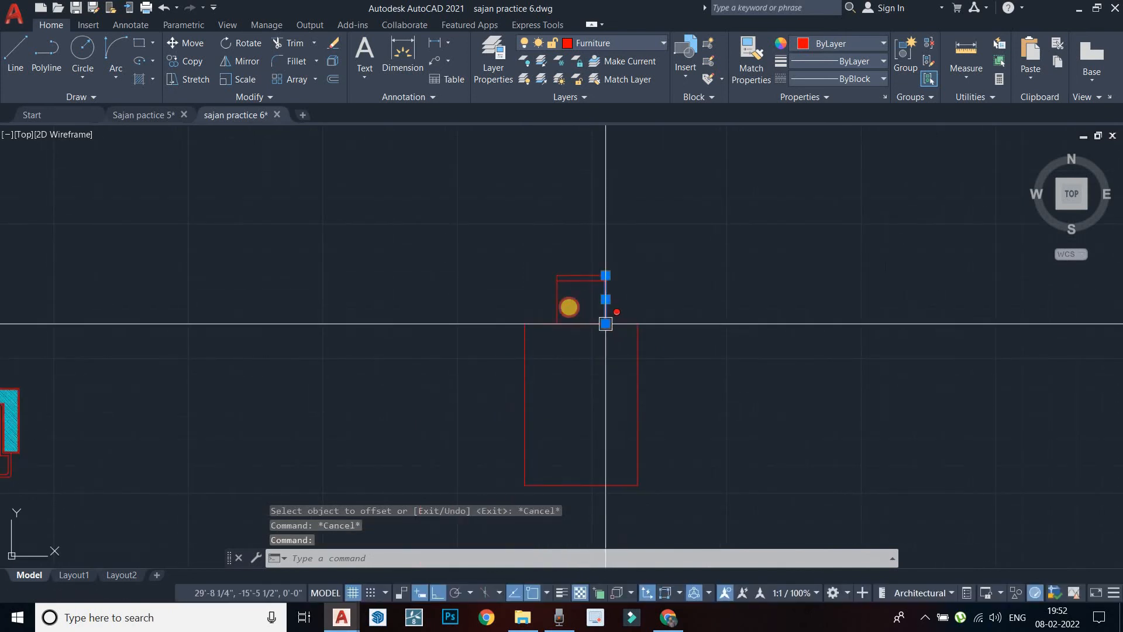
{"action": "scroll", "coordinate": [569, 307], "scroll_direction": "up", "scroll_amount": 4}
{"action": "left_click", "coordinate": [537, 301]}
{"action": "scroll", "coordinate": [586, 243], "scroll_direction": "up", "scroll_amount": 4}
{"action": "left_click", "coordinate": [585, 239]}
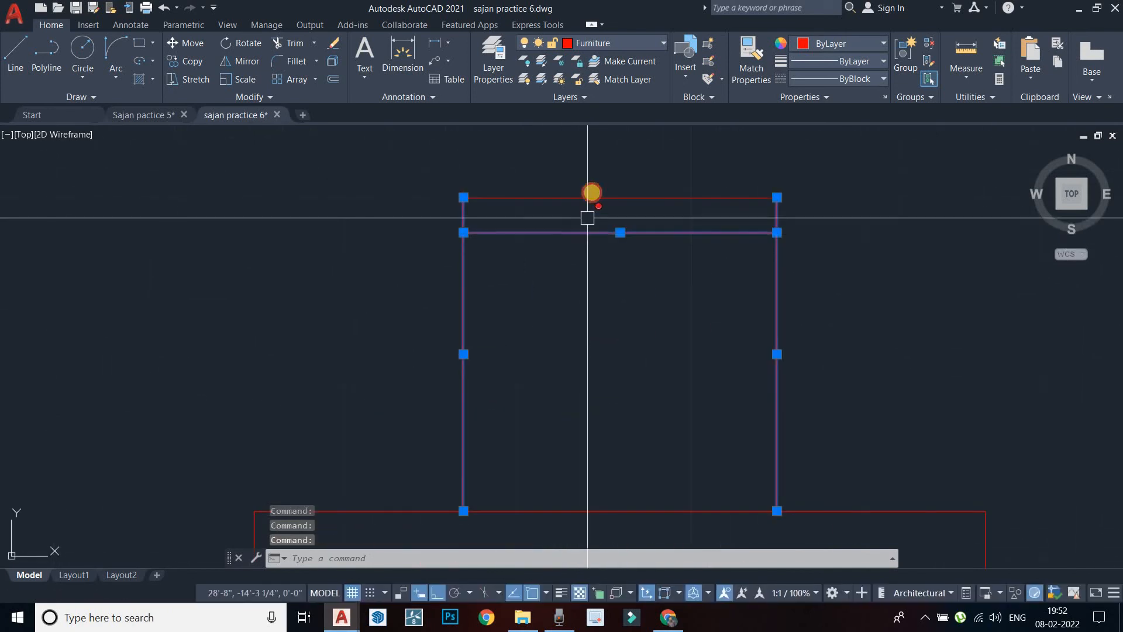
{"action": "scroll", "coordinate": [607, 242], "scroll_direction": "down", "scroll_amount": 8}
{"action": "middle_click_drag", "start_coordinate": [595, 245], "coordinate": [592, 208]}
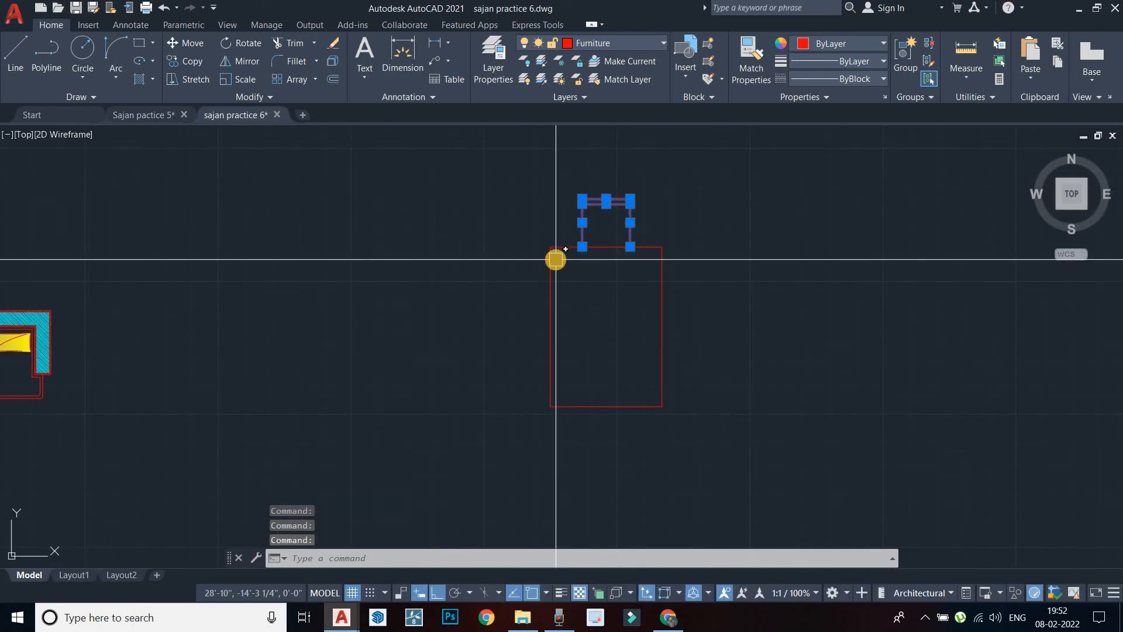
Copy the selected chair lines from the table's top-right corner to its far end
{"action": "type", "text": "copy"}
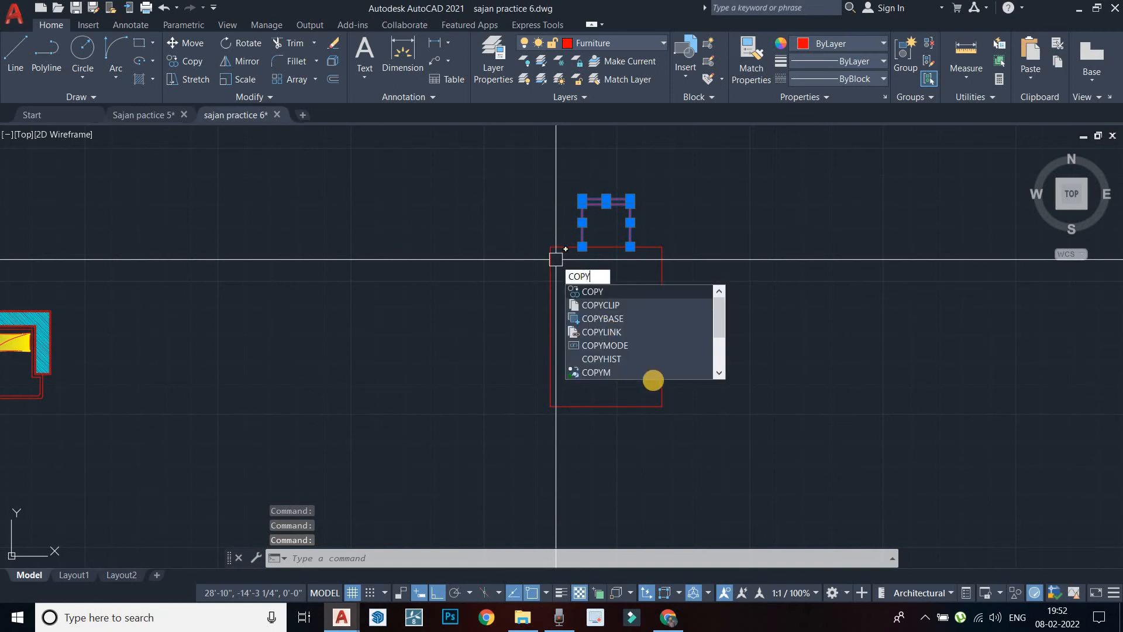
{"action": "key", "text": "Return"}
{"action": "middle_click_drag", "start_coordinate": [647, 341], "coordinate": [633, 258]}
{"action": "middle_click_drag", "start_coordinate": [631, 166], "coordinate": [629, 198]}
{"action": "scroll", "coordinate": [641, 196], "scroll_direction": "up", "scroll_amount": 2}
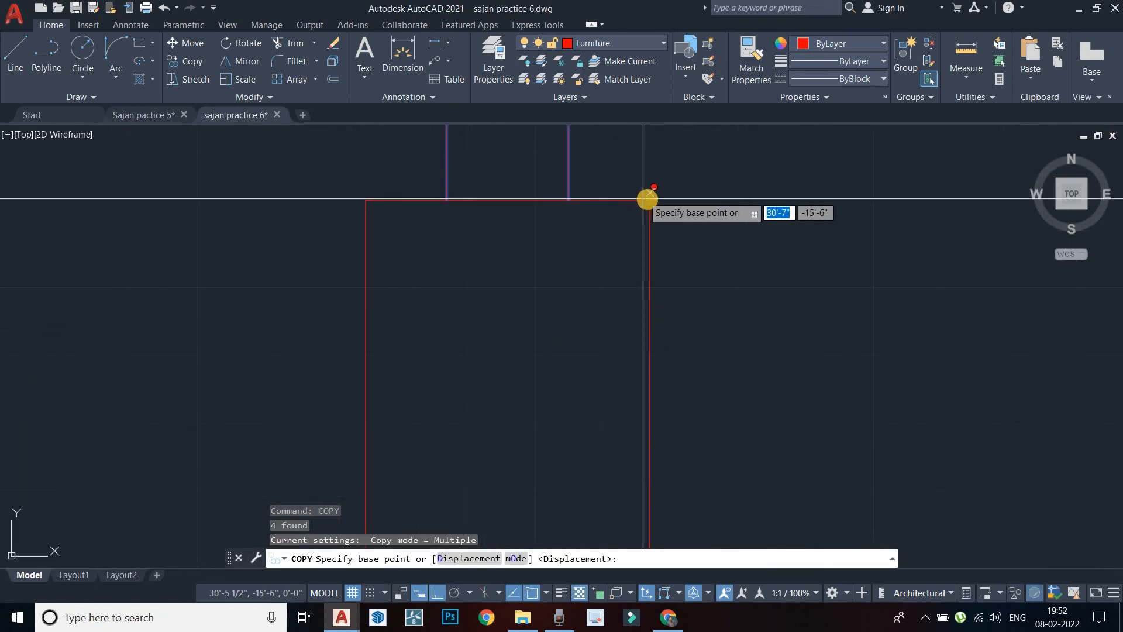
{"action": "left_click", "coordinate": [645, 198]}
{"action": "scroll", "coordinate": [628, 375], "scroll_direction": "up", "scroll_amount": 1}
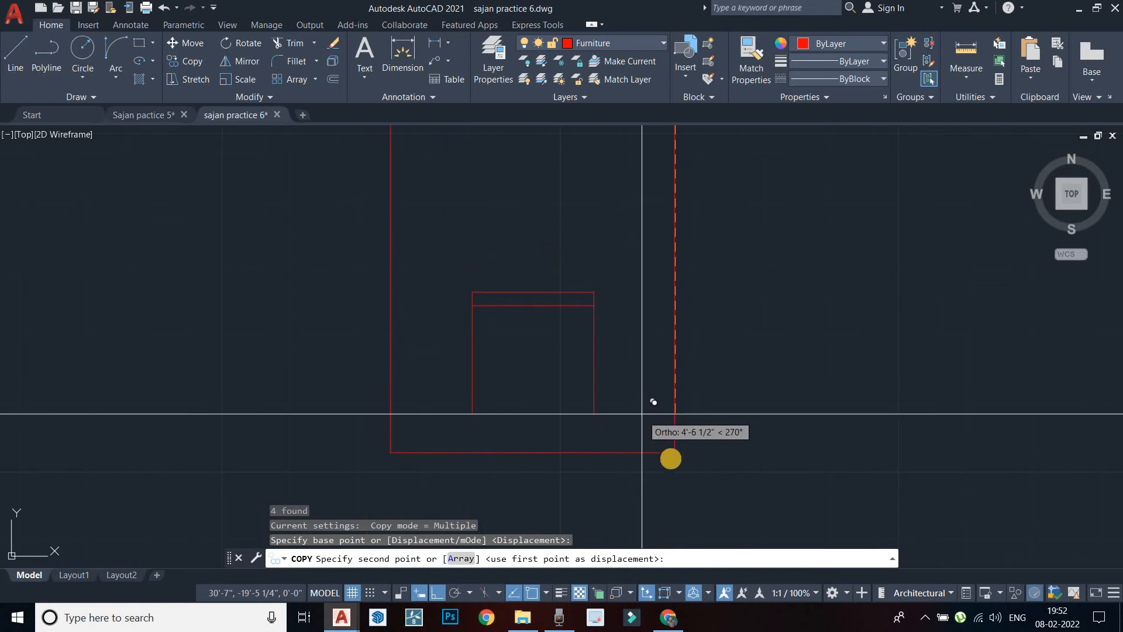
{"action": "left_click", "coordinate": [672, 454]}
{"action": "key", "text": "Escape"}
Mirror the copied chair across the bottom-edge midpoint so it sits outside, erasing the source
{"action": "left_click", "coordinate": [594, 401]}
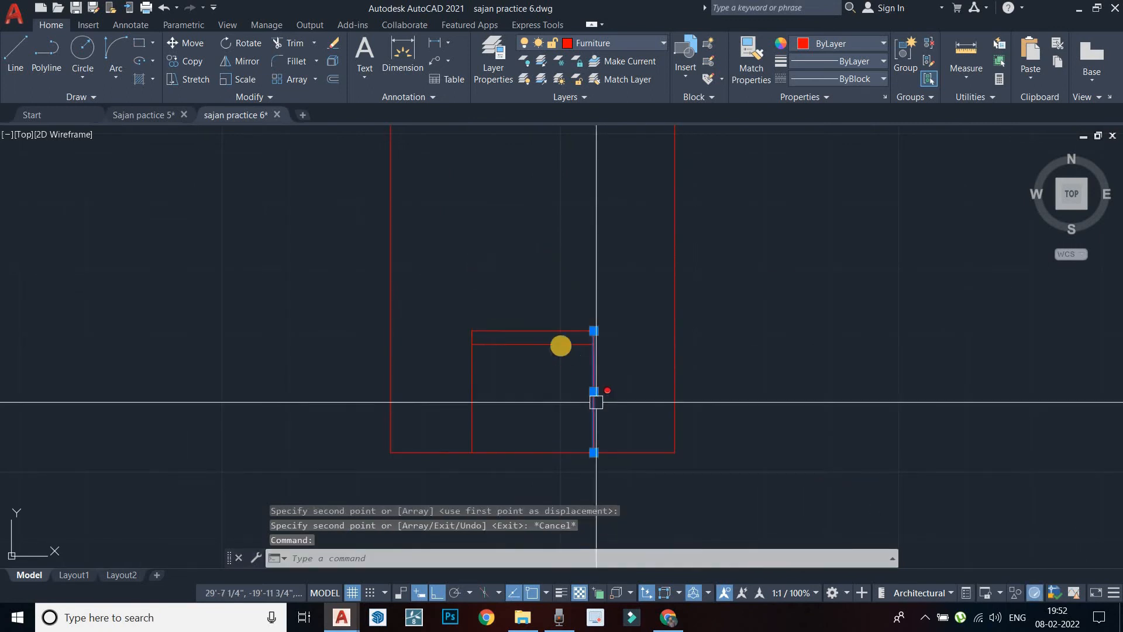
{"action": "left_click", "coordinate": [559, 345]}
{"action": "left_click", "coordinate": [552, 332]}
{"action": "left_click", "coordinate": [473, 426]}
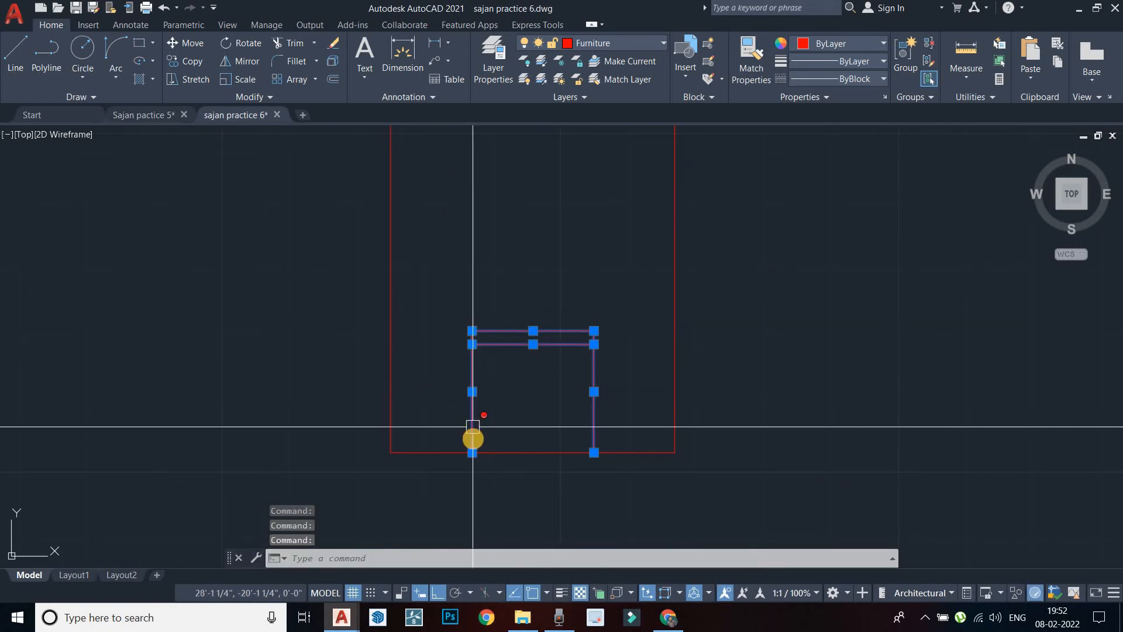
{"action": "key", "text": "Return"}
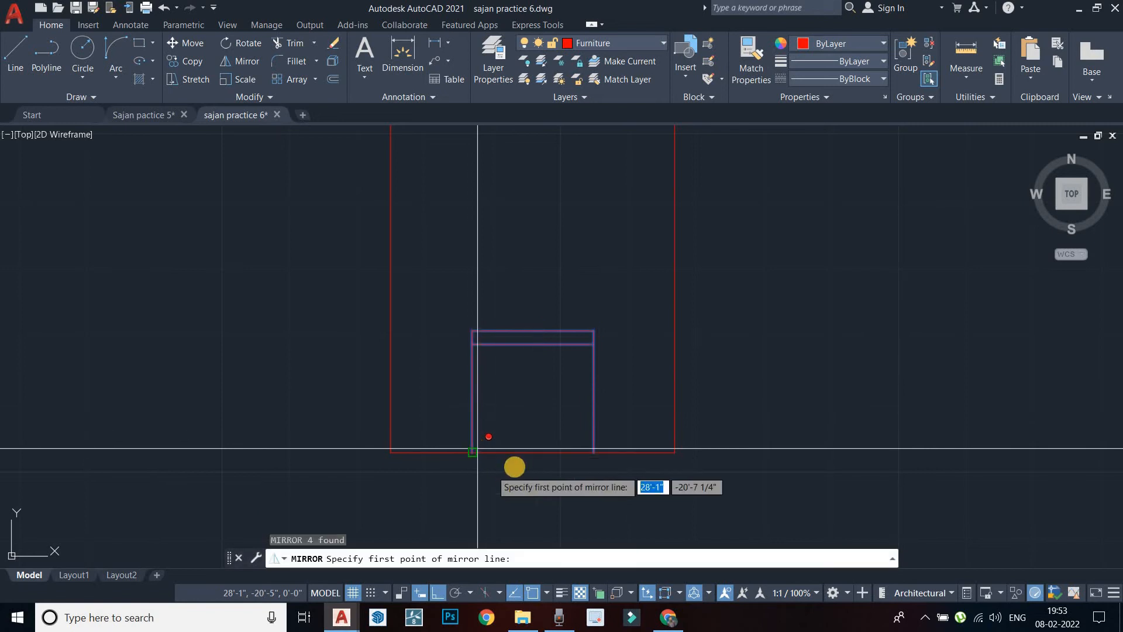
{"action": "left_click", "coordinate": [533, 453]}
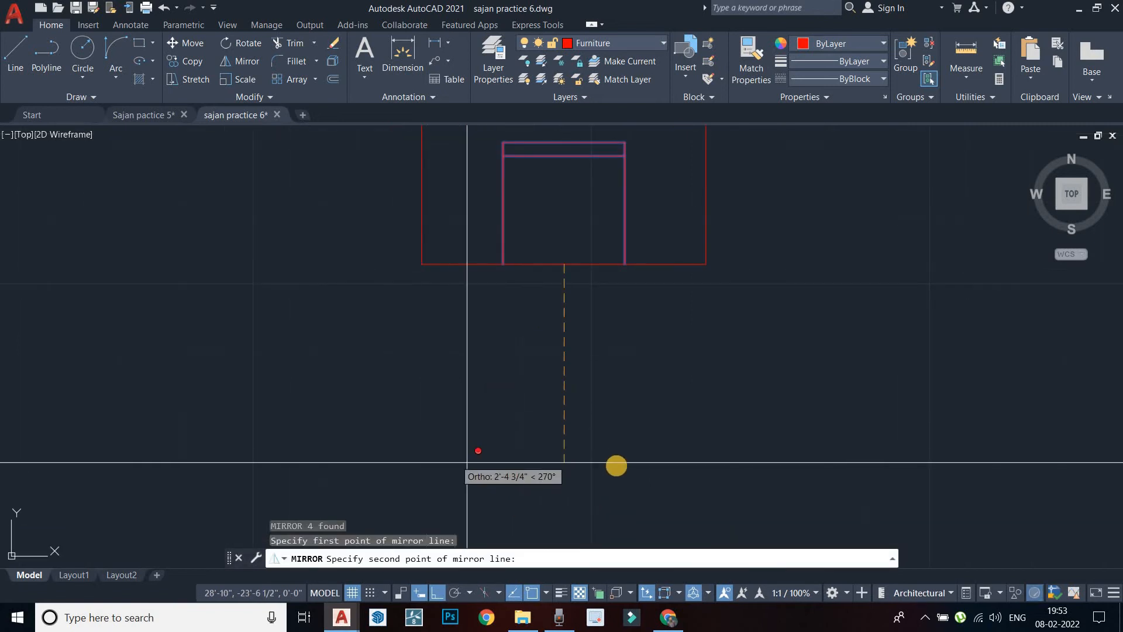
{"action": "scroll", "coordinate": [624, 387], "scroll_direction": "down", "scroll_amount": 5}
{"action": "left_click", "coordinate": [715, 350]}
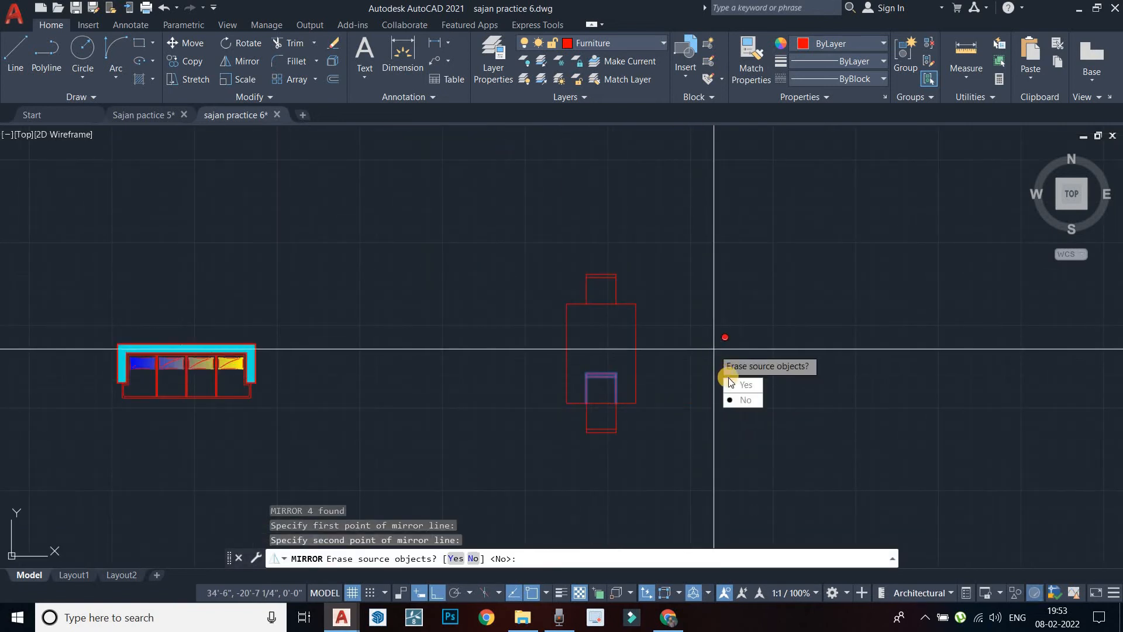
{"action": "type", "text": "y"}
{"action": "key", "text": "Return"}
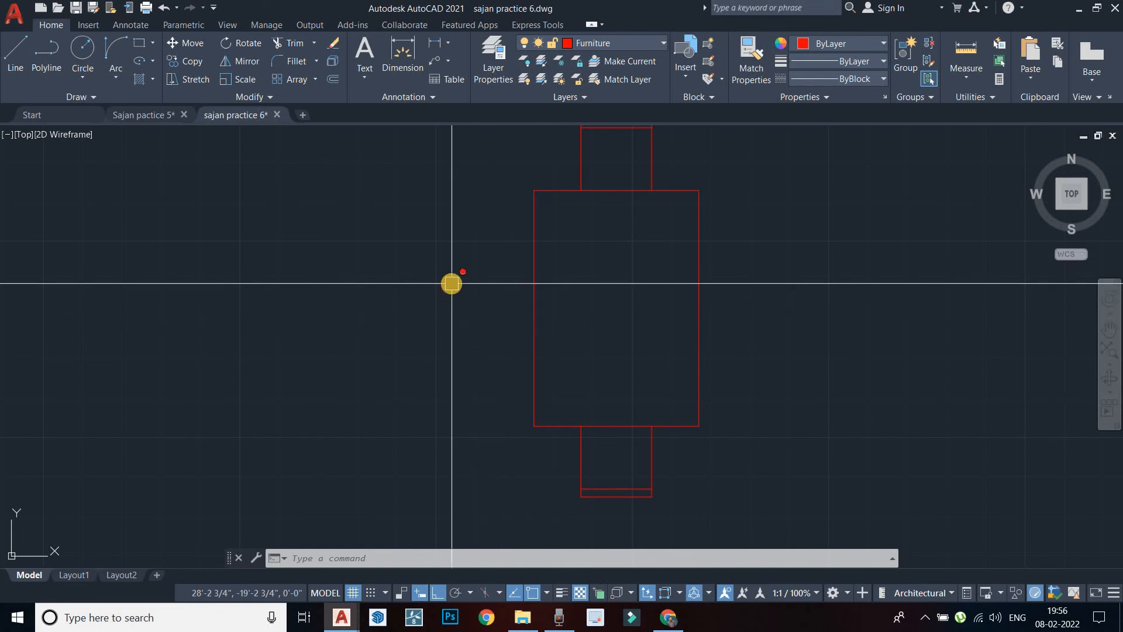
Draw two 1'6" lines running left from the table's bottom-left and top-left corners
{"action": "key", "text": "Return"}
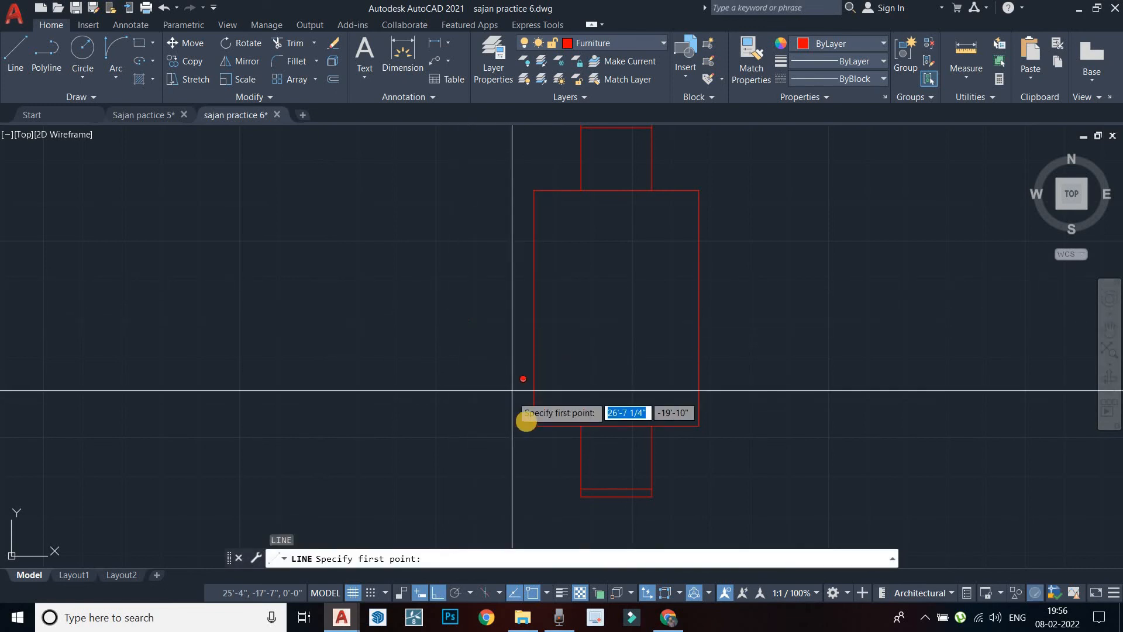
{"action": "left_click", "coordinate": [534, 425]}
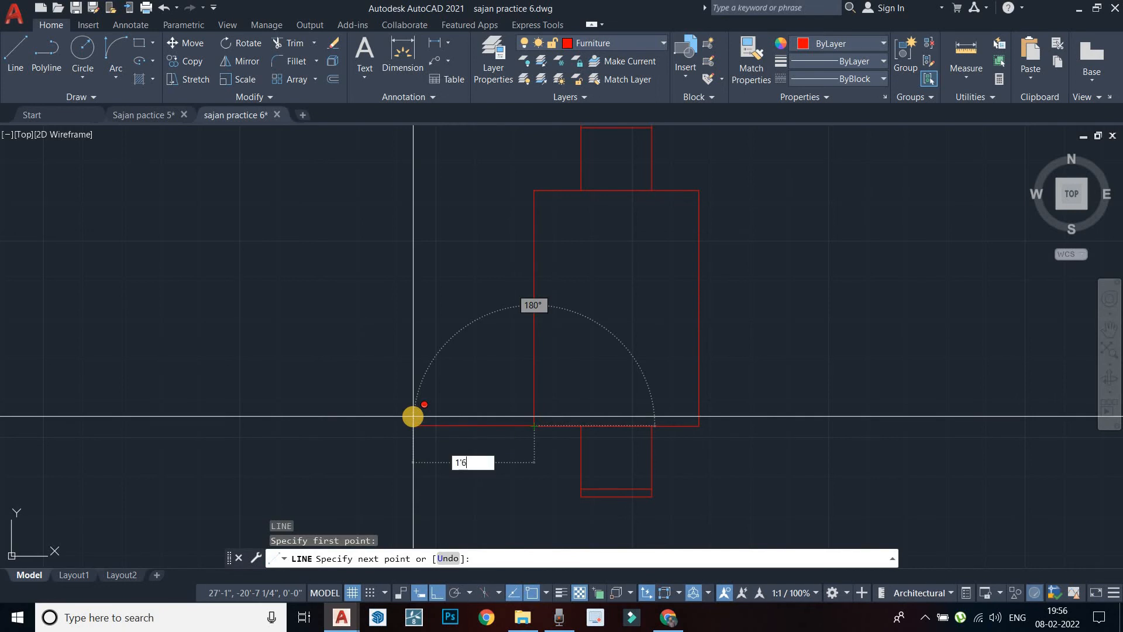
{"action": "key", "text": "Return"}
{"action": "key", "text": "Escape"}
{"action": "right_click", "coordinate": [474, 250]}
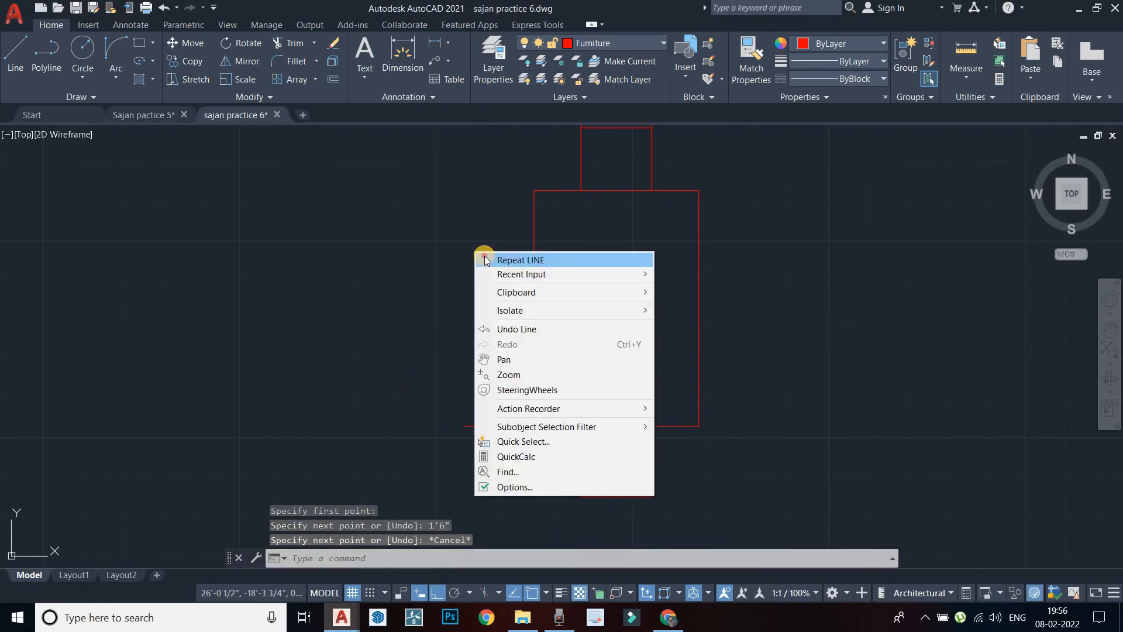
{"action": "left_click", "coordinate": [514, 260]}
{"action": "left_click", "coordinate": [534, 191]}
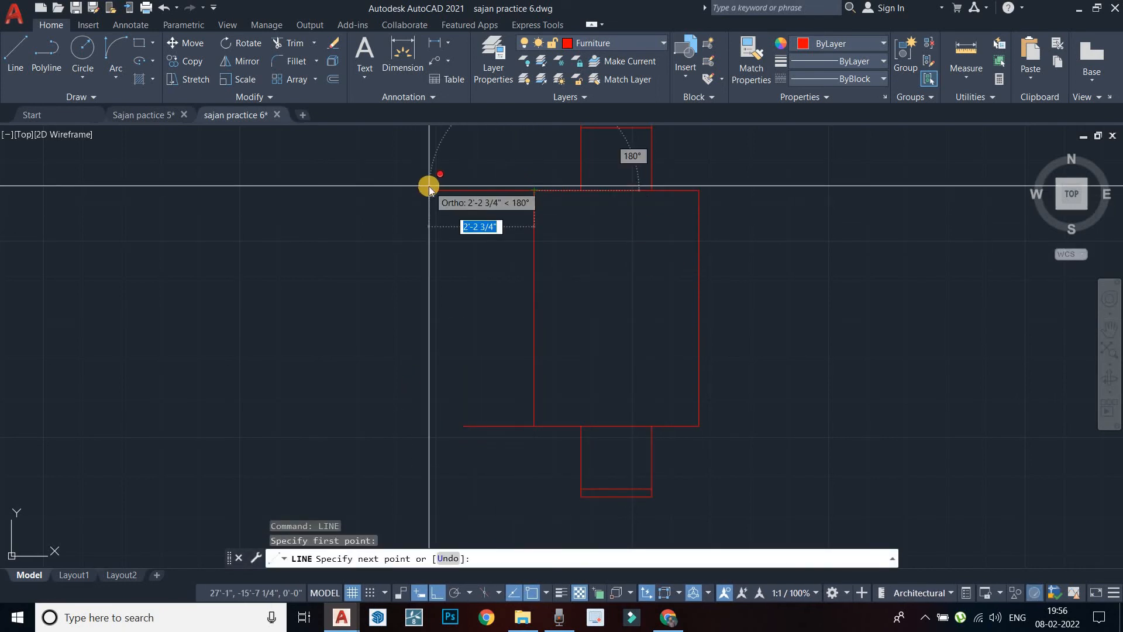
{"action": "type", "text": "1'6\""}
{"action": "key", "text": "Return"}
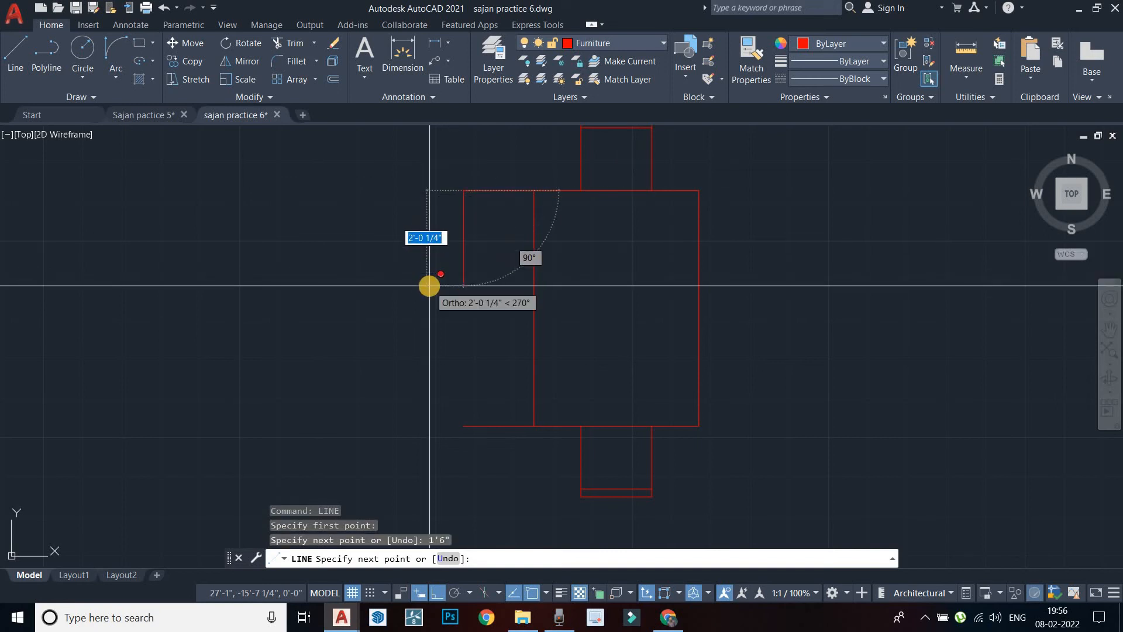
{"action": "key", "text": "Escape"}
Offset both corner lines 6" inward, then erase the top-left corner line
{"action": "type", "text": "o"}
{"action": "key", "text": "Return"}
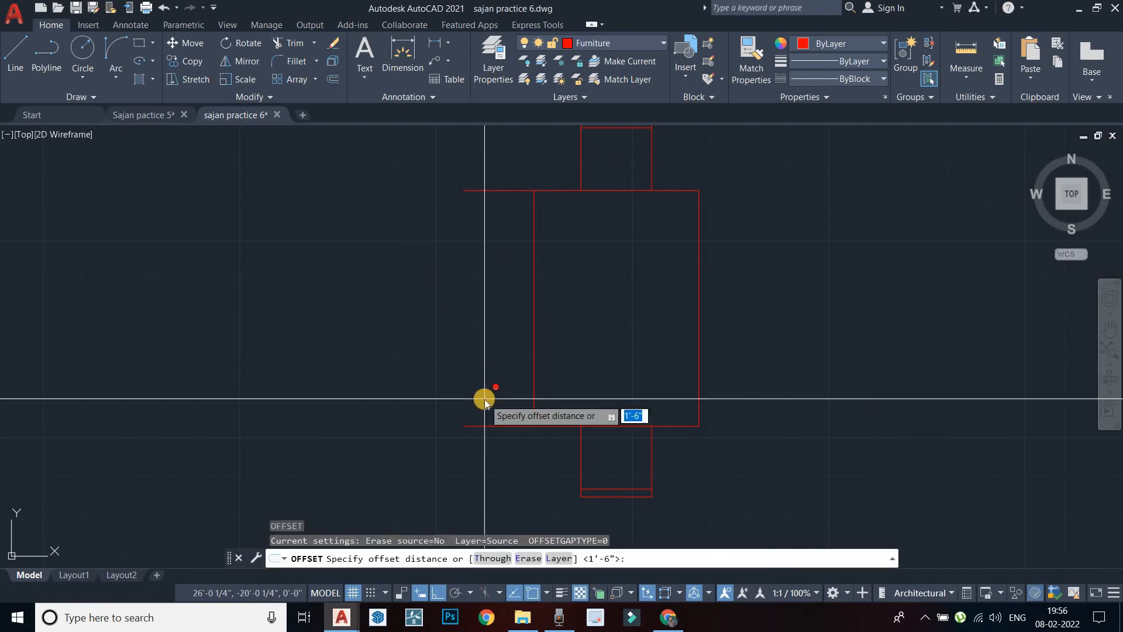
{"action": "type", "text": "6\""}
{"action": "key", "text": "Return"}
{"action": "left_click", "coordinate": [502, 431]}
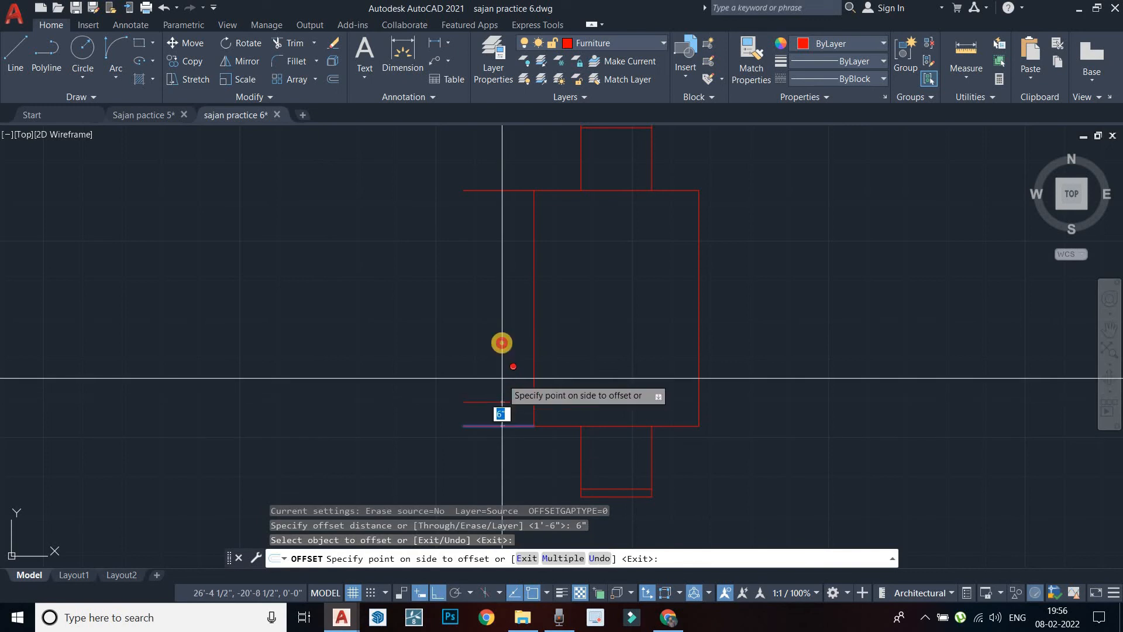
{"action": "left_click", "coordinate": [515, 222]}
{"action": "left_click", "coordinate": [516, 193]}
{"action": "left_click", "coordinate": [514, 237]}
{"action": "key", "text": "Escape"}
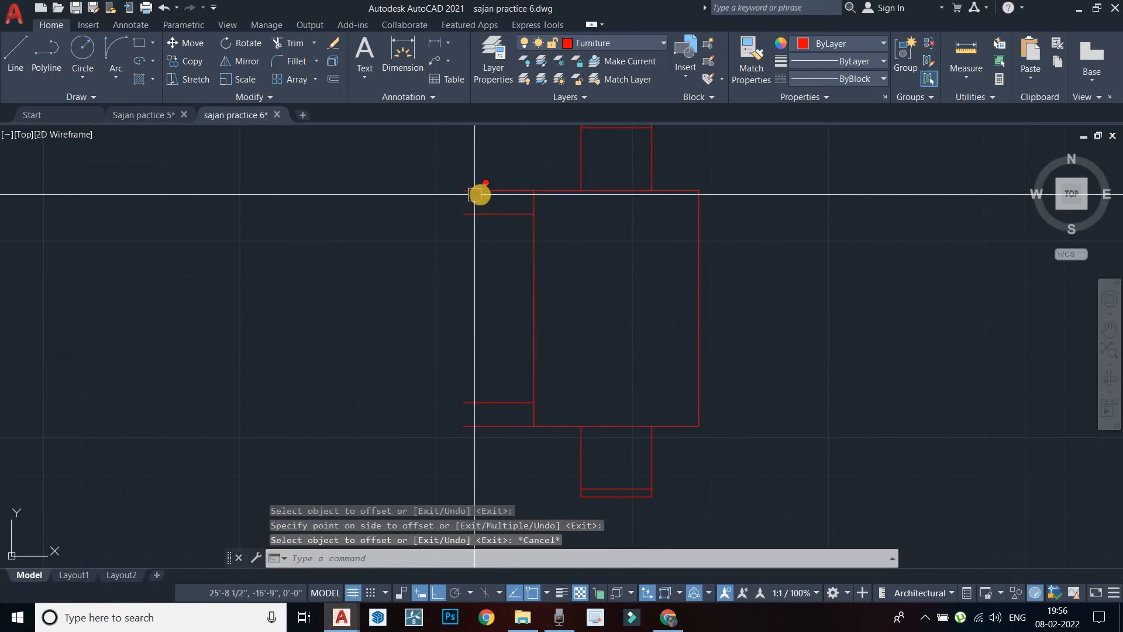
{"action": "left_click", "coordinate": [482, 193]}
{"action": "key", "text": "Delete"}
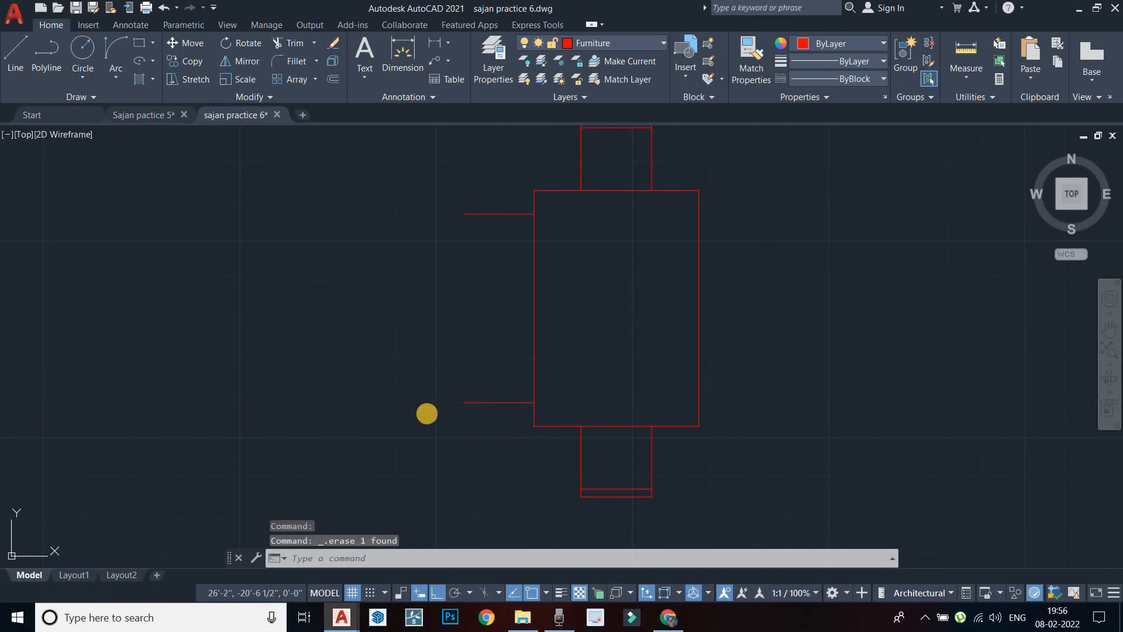
Offset the inset lines a further 1'6" inward to mark the chairs' inner edges
{"action": "type", "text": "o"}
{"action": "key", "text": "Return"}
{"action": "type", "text": "1'6"}
{"action": "key", "text": "Return"}
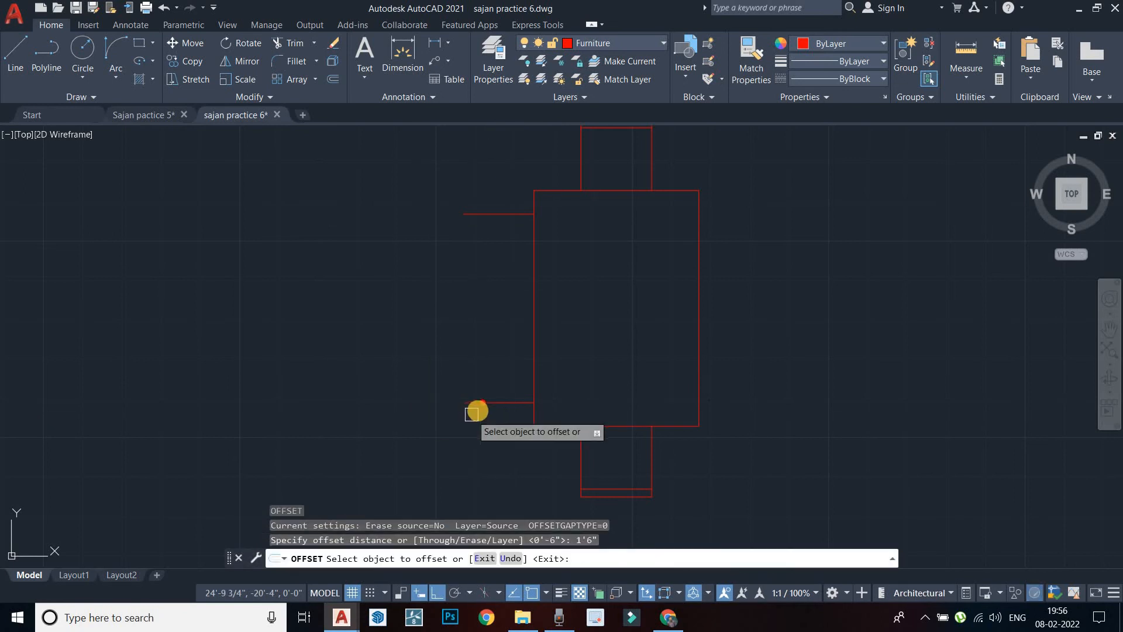
{"action": "left_click", "coordinate": [482, 403]}
{"action": "left_click", "coordinate": [508, 213]}
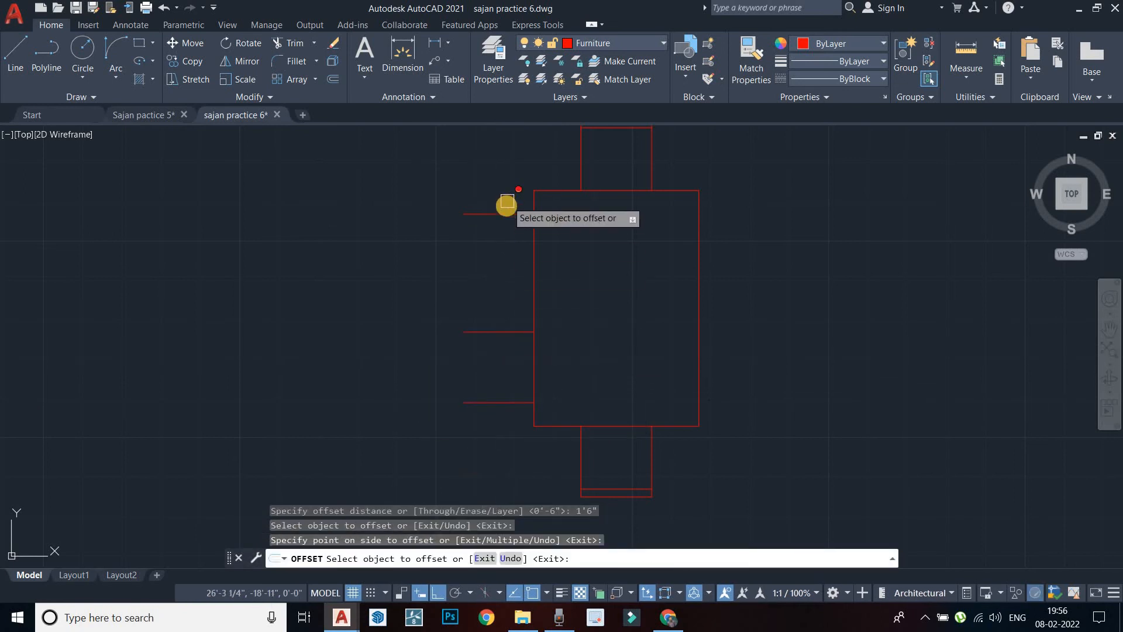
{"action": "left_click", "coordinate": [508, 212]}
{"action": "left_click", "coordinate": [503, 257]}
{"action": "key", "text": "Escape"}
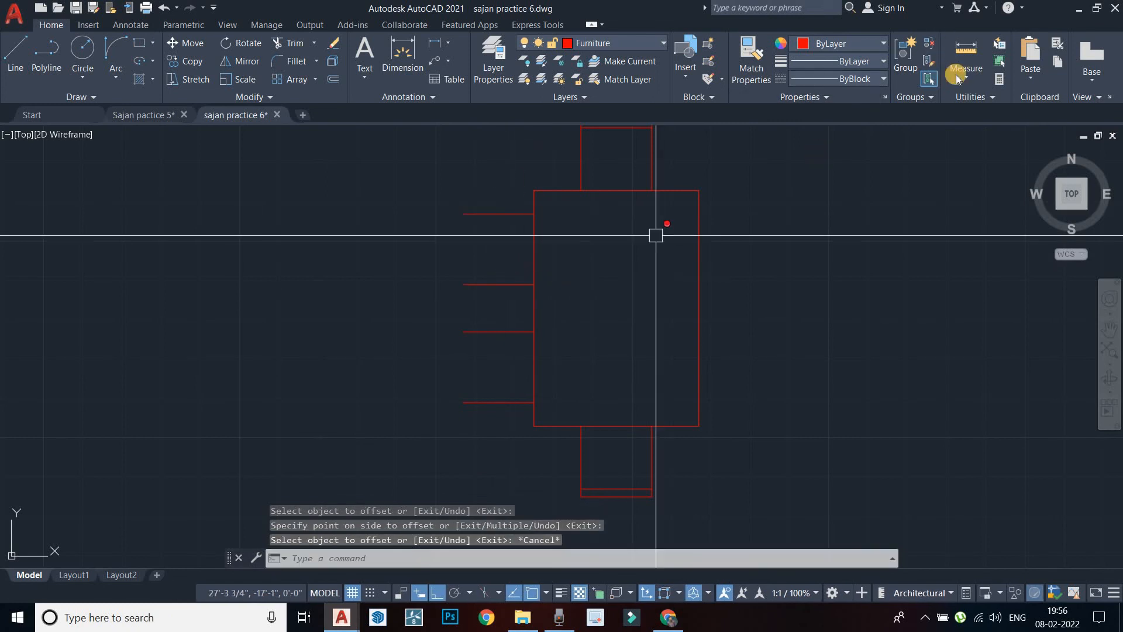
{"action": "left_click", "coordinate": [959, 78]}
{"action": "left_click", "coordinate": [972, 130]}
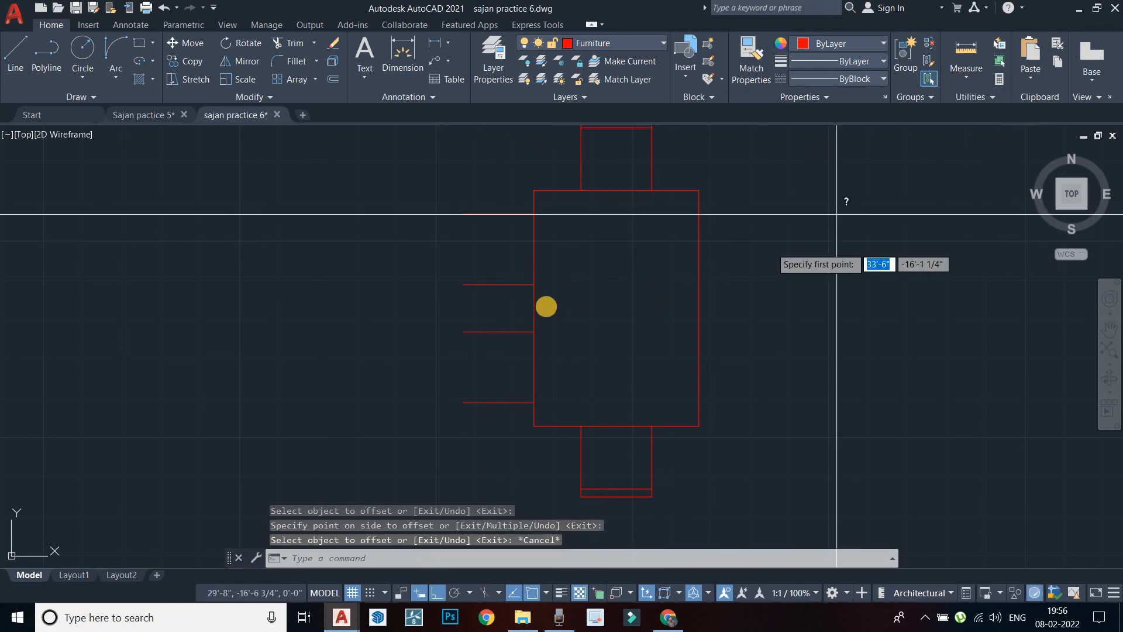
Draw vertical lines joining the left ends of each stub pair to close both chairs
{"action": "left_click", "coordinate": [534, 285]}
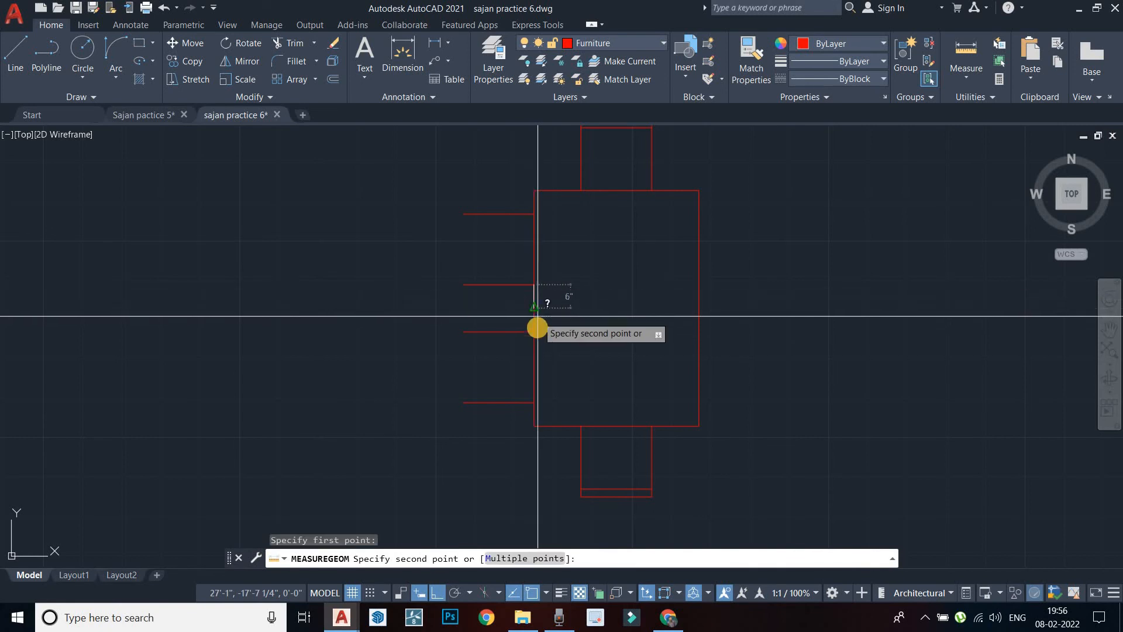
{"action": "key", "text": "Escape"}
{"action": "key", "text": "Escape"}
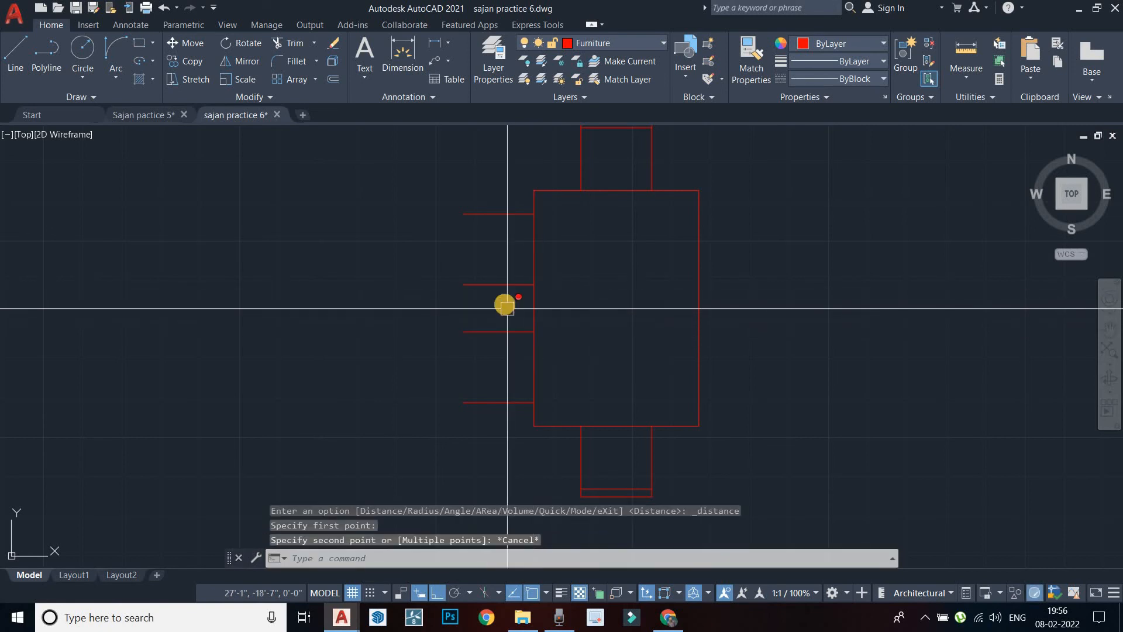
{"action": "type", "text": "l"}
{"action": "key", "text": "Return"}
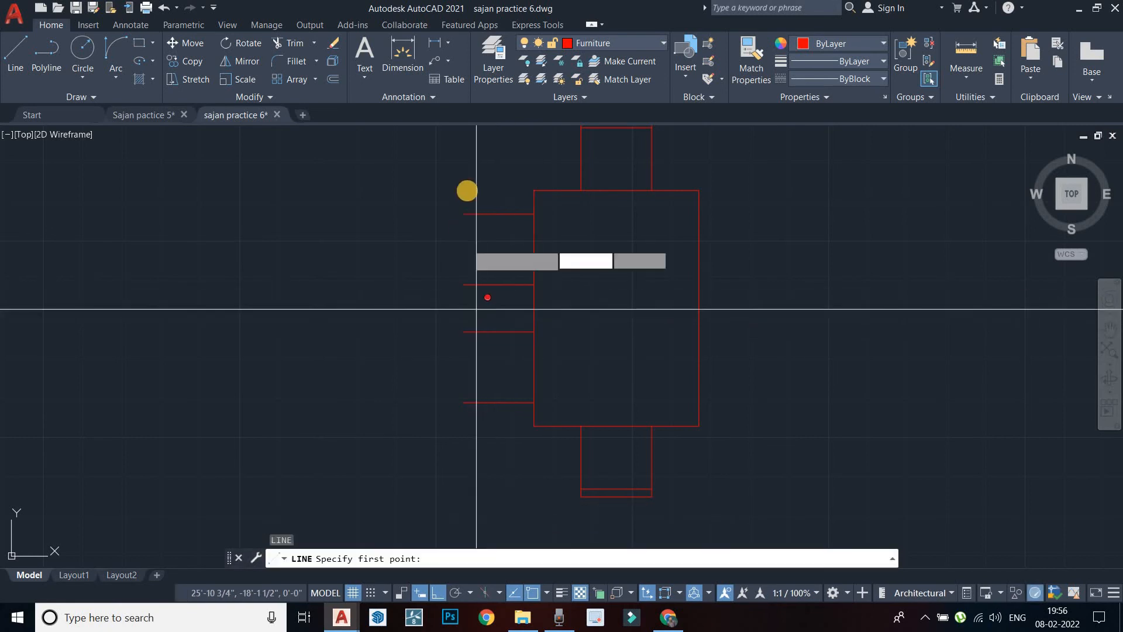
{"action": "left_click", "coordinate": [465, 215]}
{"action": "left_click", "coordinate": [464, 285]}
{"action": "key", "text": "Escape"}
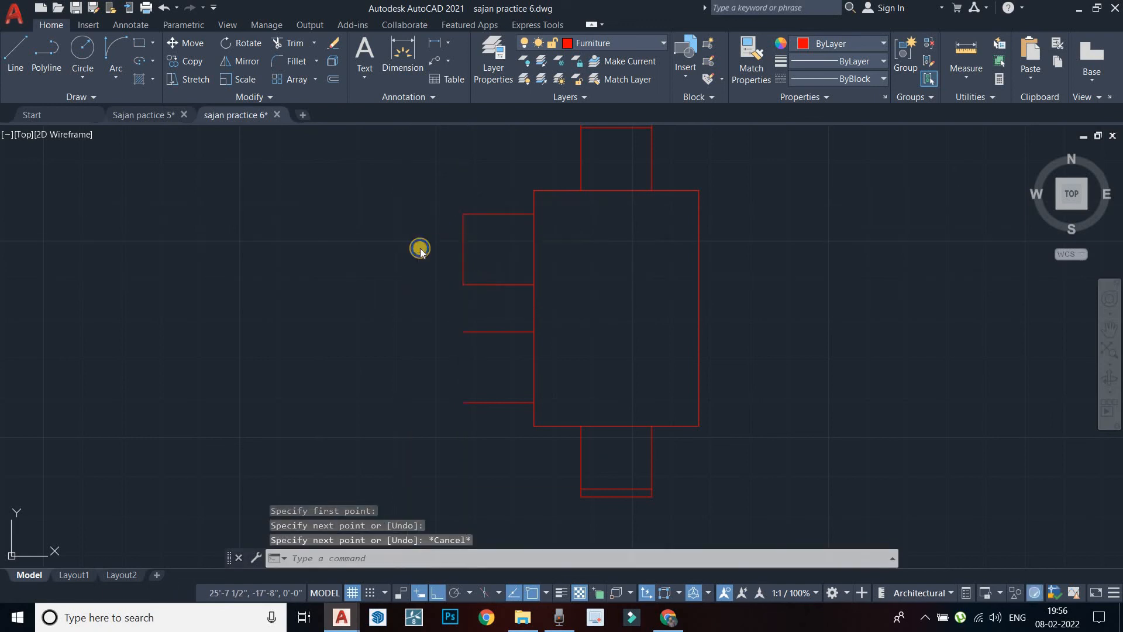
{"action": "right_click", "coordinate": [420, 245]}
{"action": "left_click", "coordinate": [433, 244]}
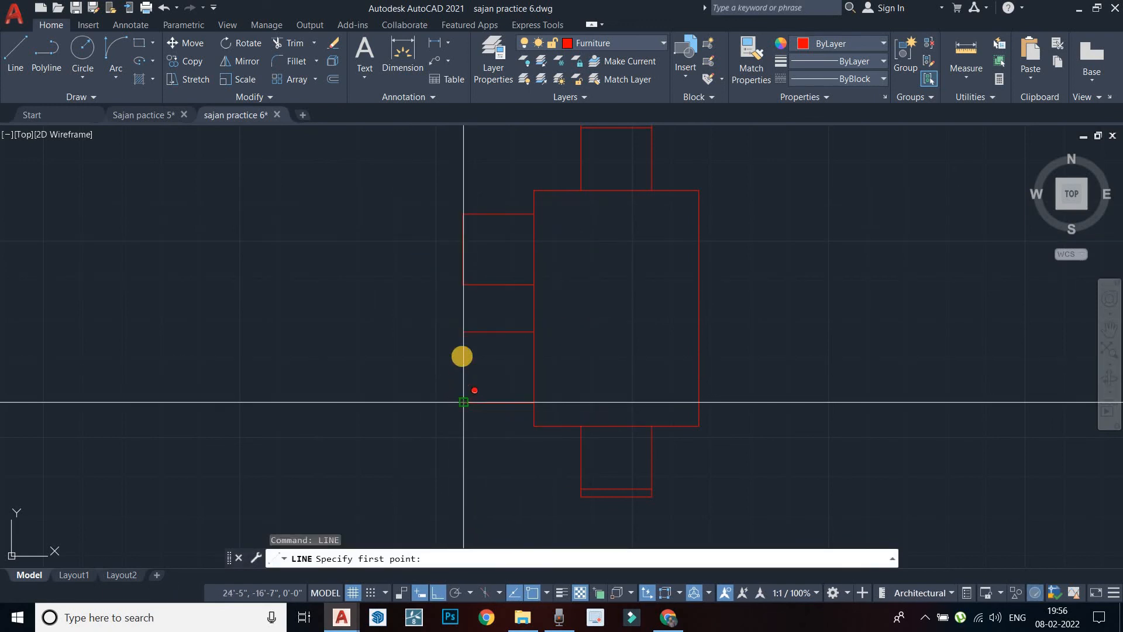
{"action": "left_click", "coordinate": [463, 333]}
{"action": "key", "text": "Escape"}
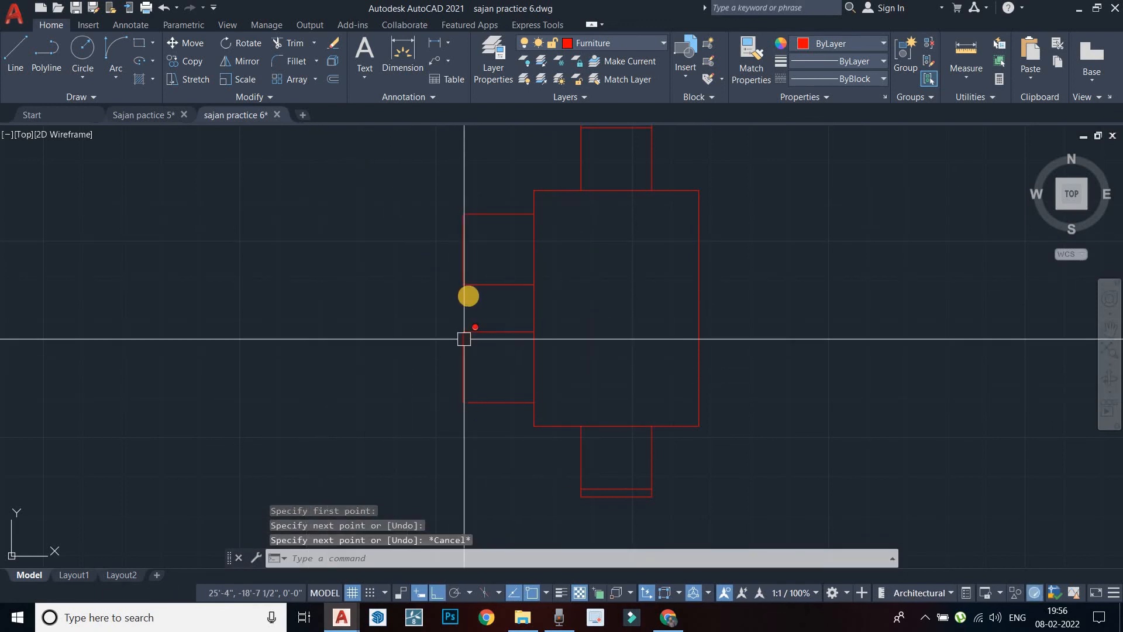
Select all the lines of the two left-side chairs
{"action": "left_click", "coordinate": [490, 285]}
{"action": "left_click", "coordinate": [470, 243]}
{"action": "left_click", "coordinate": [500, 215]}
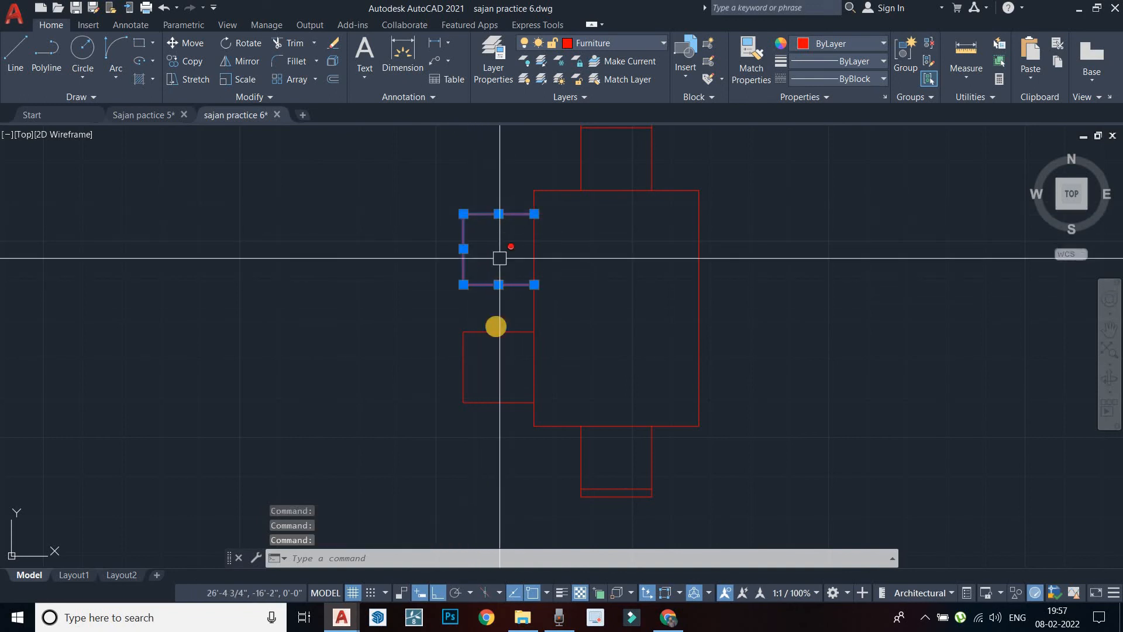
{"action": "left_click", "coordinate": [498, 332]}
{"action": "left_click", "coordinate": [464, 366]}
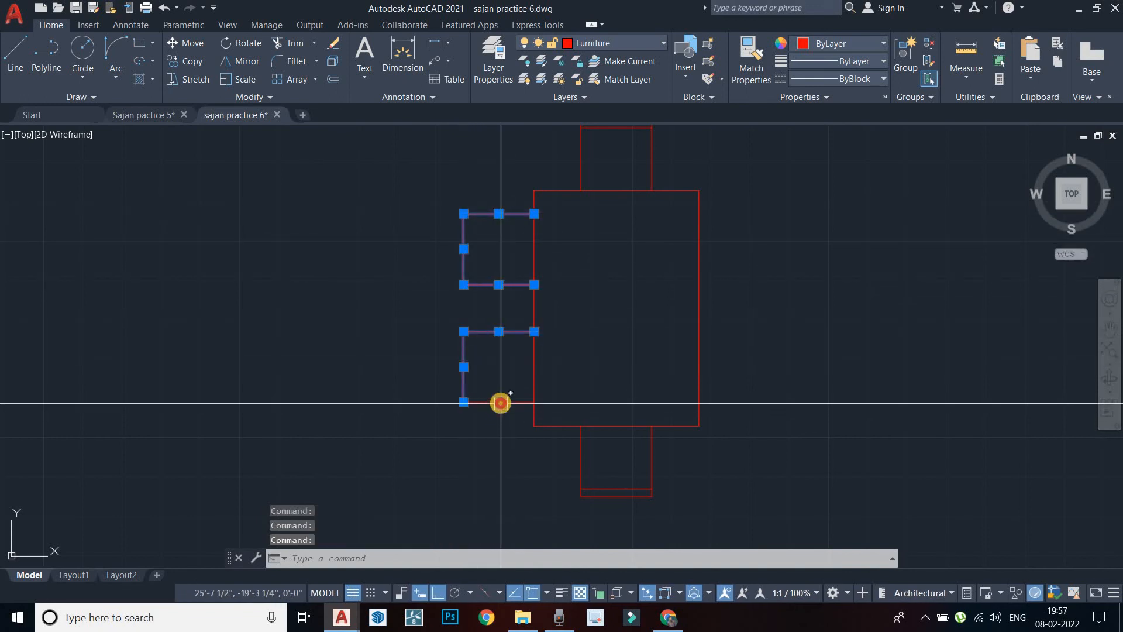
Mirror both left chairs across the table's vertical centre line, keeping the originals
{"action": "key", "text": "Return"}
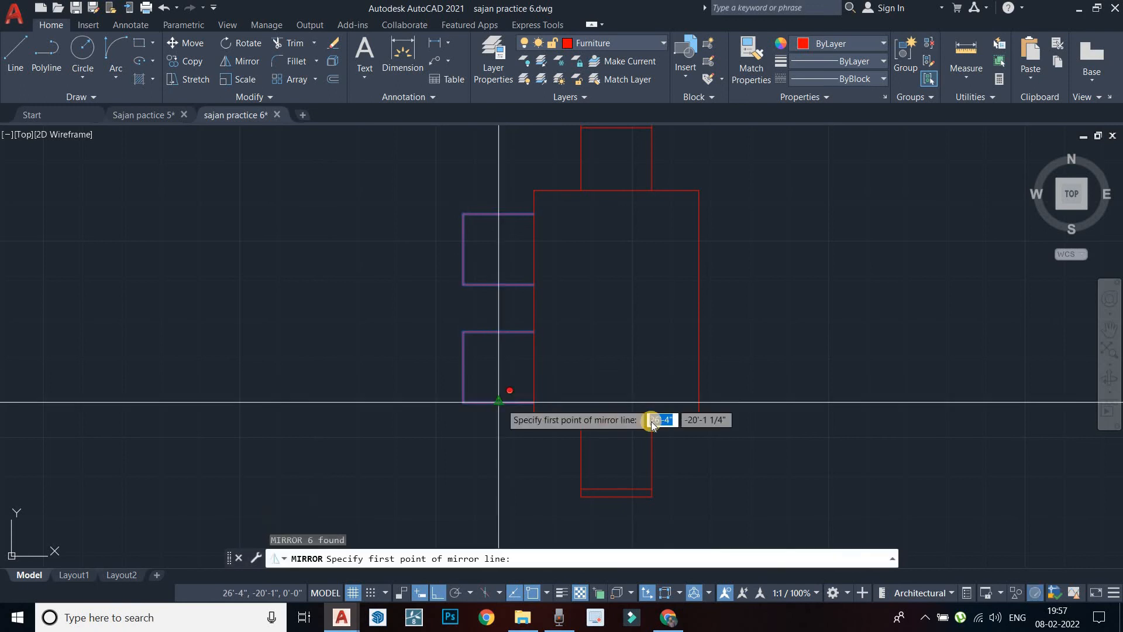
{"action": "left_click", "coordinate": [617, 428]}
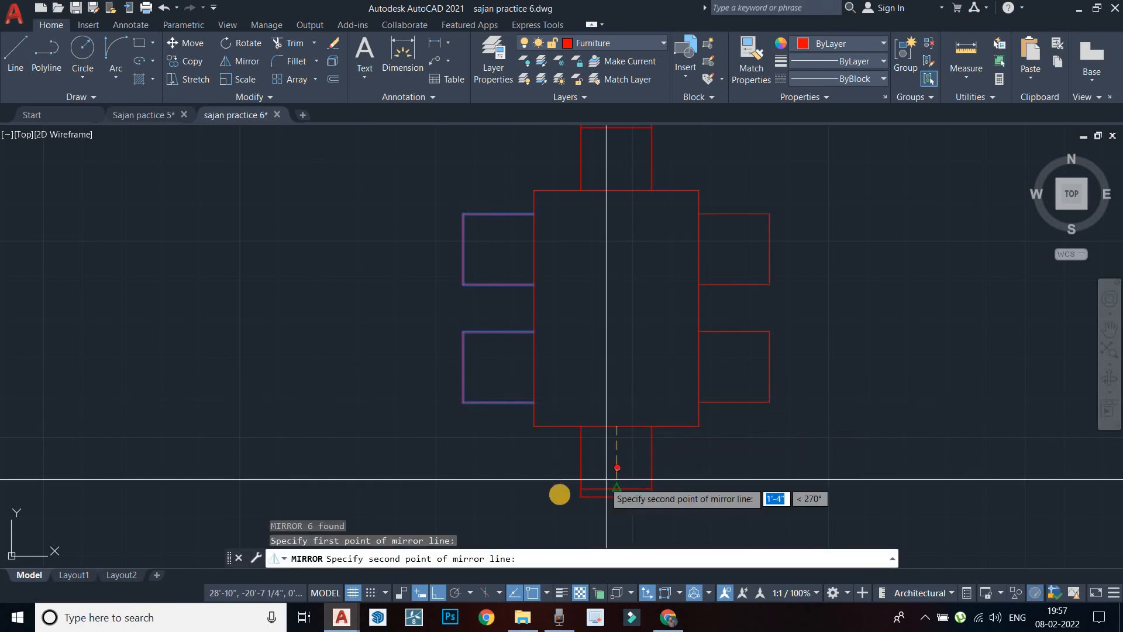
{"action": "middle_click_drag", "start_coordinate": [560, 494], "coordinate": [595, 362]}
{"action": "left_click", "coordinate": [617, 428]}
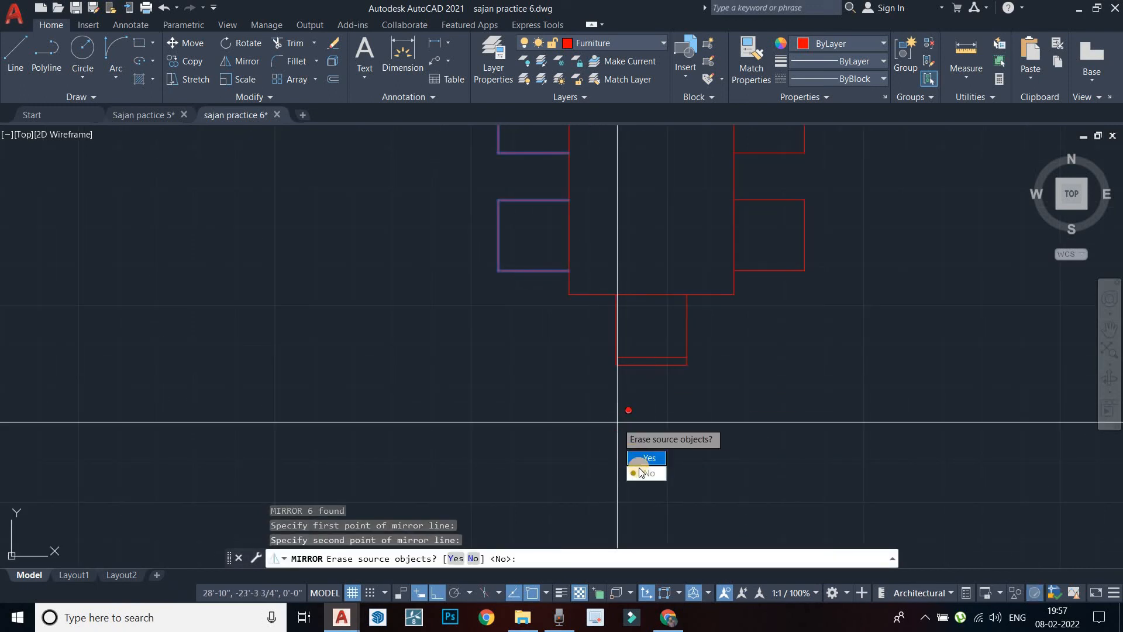
{"action": "key", "text": "Return"}
{"action": "scroll", "coordinate": [619, 419], "scroll_direction": "down", "scroll_amount": 2}
{"action": "key", "text": "Escape"}
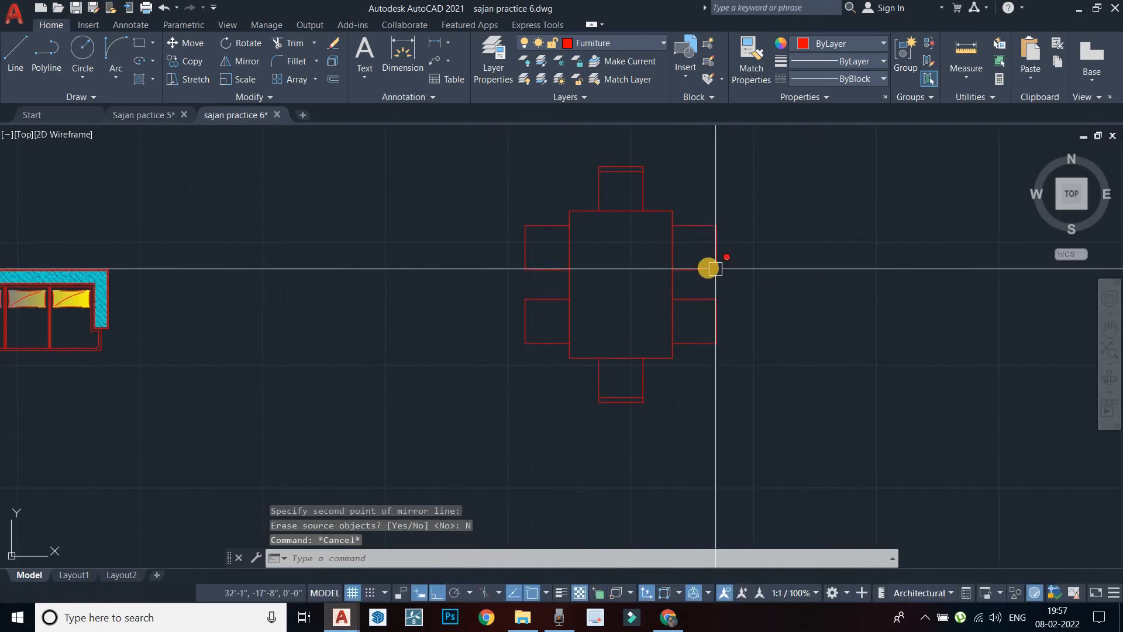
Offset the upper-left, lower-left and lower-right chairs' outer edges 2" inward as backrests
{"action": "type", "text": "o"}
{"action": "key", "text": "Return"}
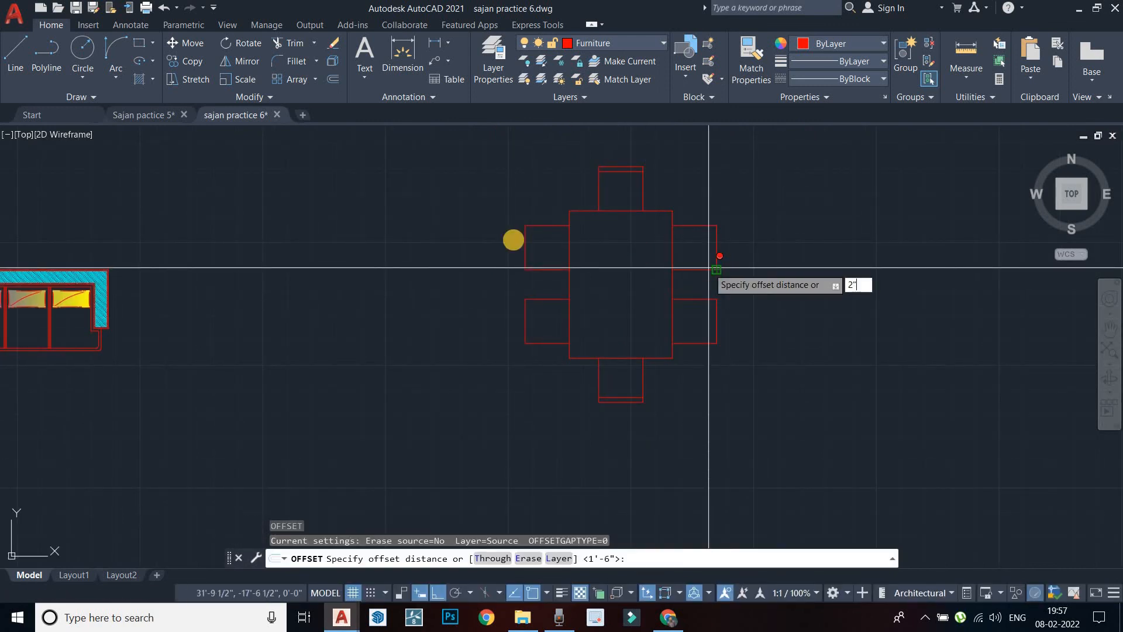
{"action": "key", "text": "Return"}
{"action": "left_click", "coordinate": [523, 256]}
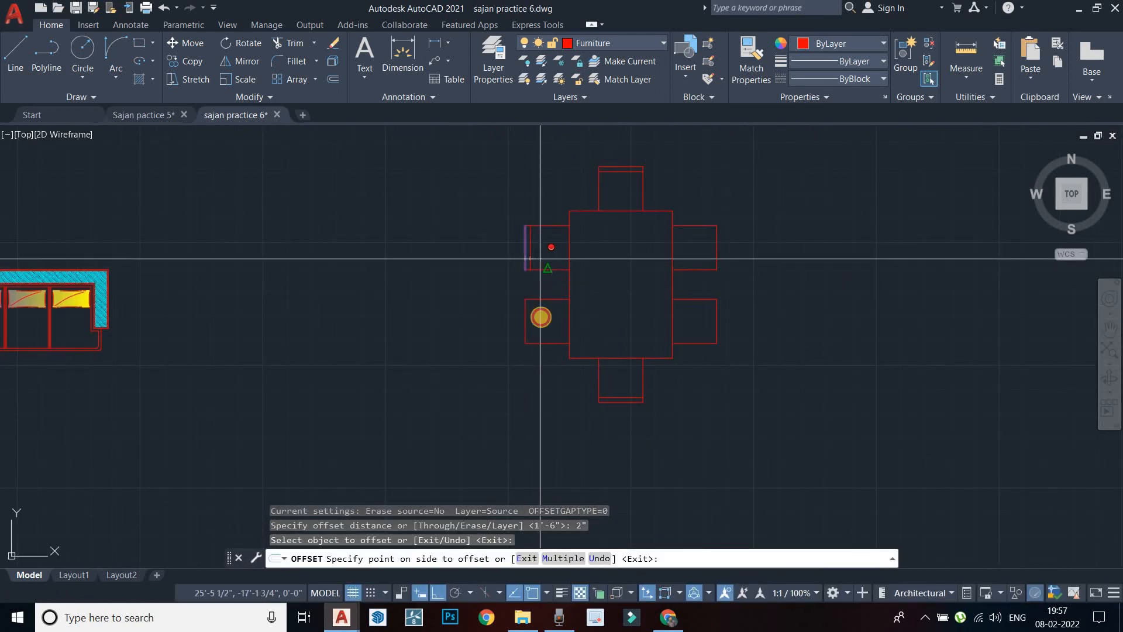
{"action": "left_click", "coordinate": [537, 316]}
{"action": "left_click", "coordinate": [526, 322]}
{"action": "left_click", "coordinate": [556, 329]}
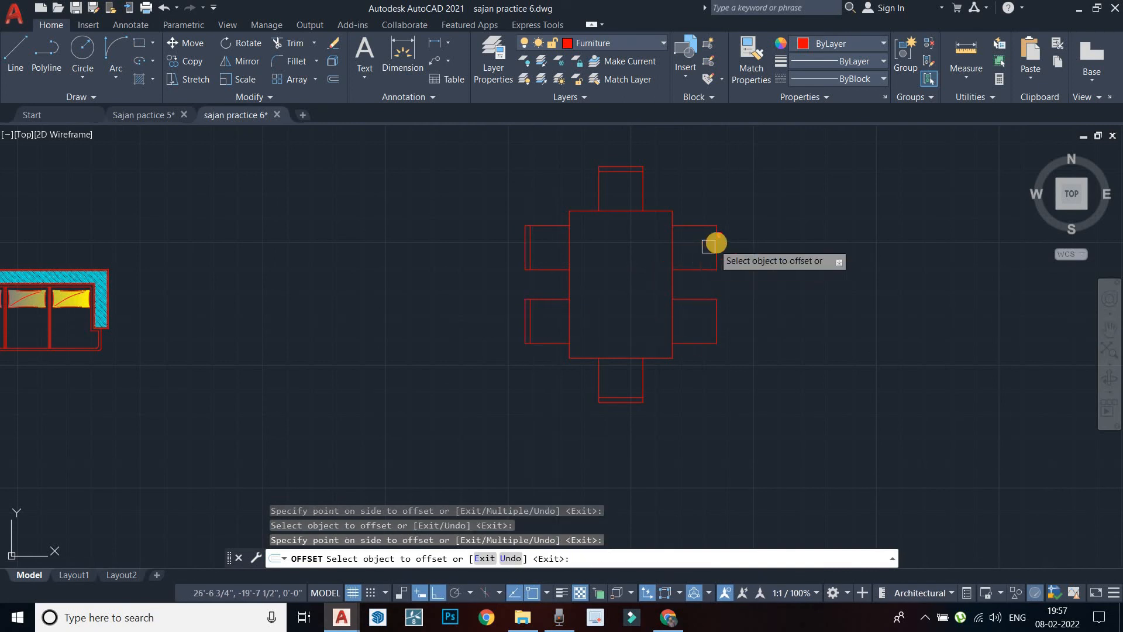
{"action": "left_click", "coordinate": [715, 325]}
{"action": "left_click", "coordinate": [689, 328]}
{"action": "key", "text": "Escape"}
{"action": "scroll", "coordinate": [598, 314], "scroll_direction": "down", "scroll_amount": 2}
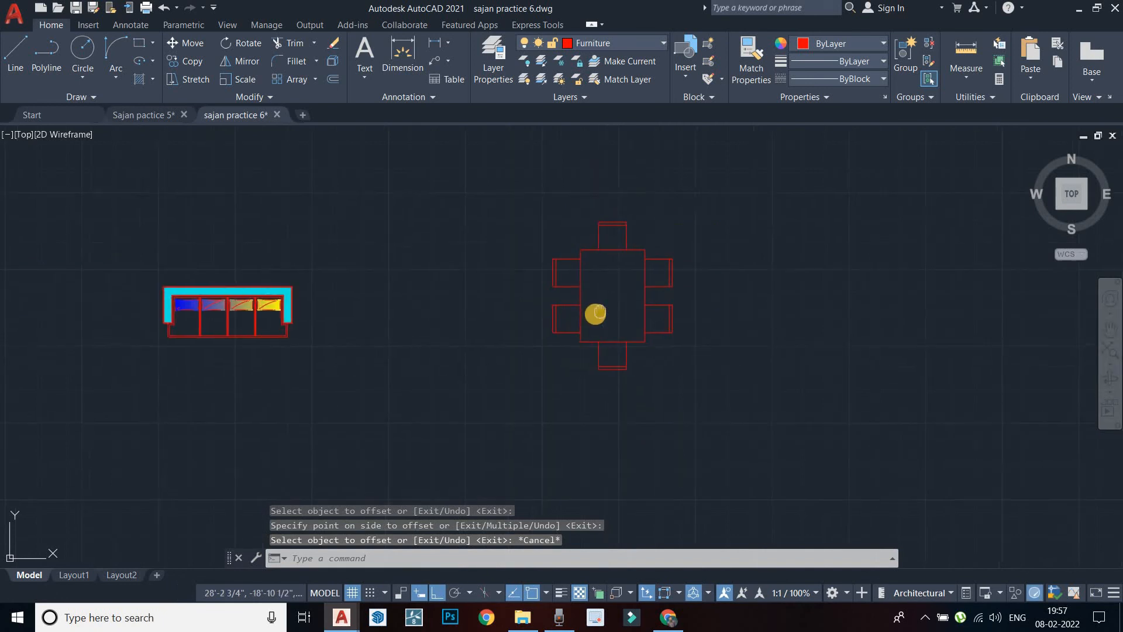
{"action": "key", "text": "Escape"}
{"action": "scroll", "coordinate": [596, 315], "scroll_direction": "up", "scroll_amount": 2}
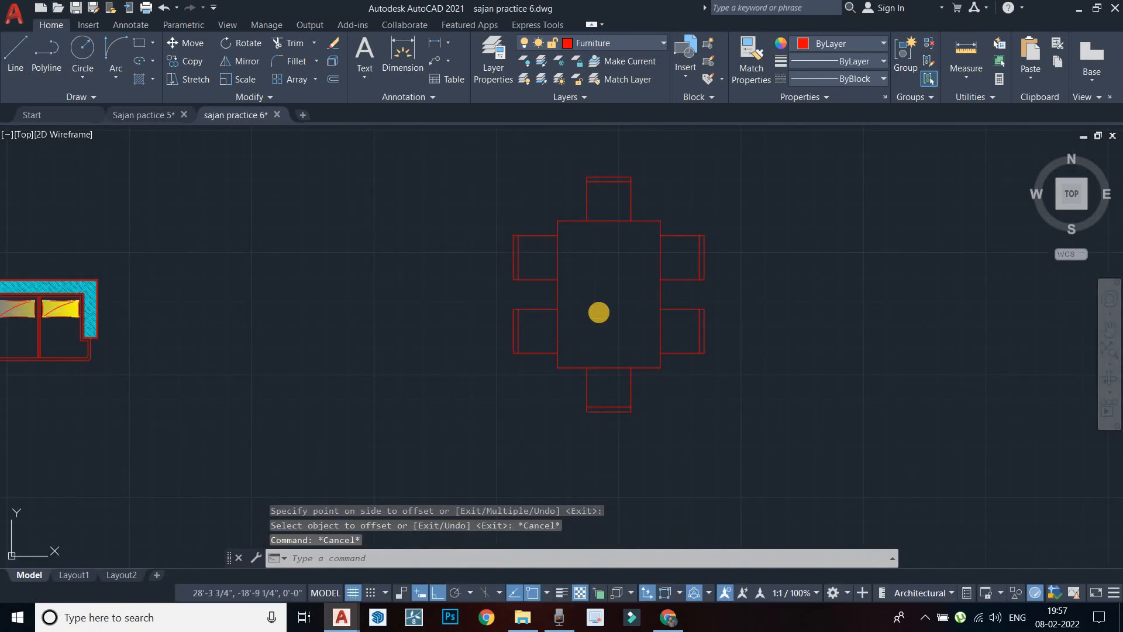
{"action": "type", "text": "h"}
{"action": "key", "text": "Return"}
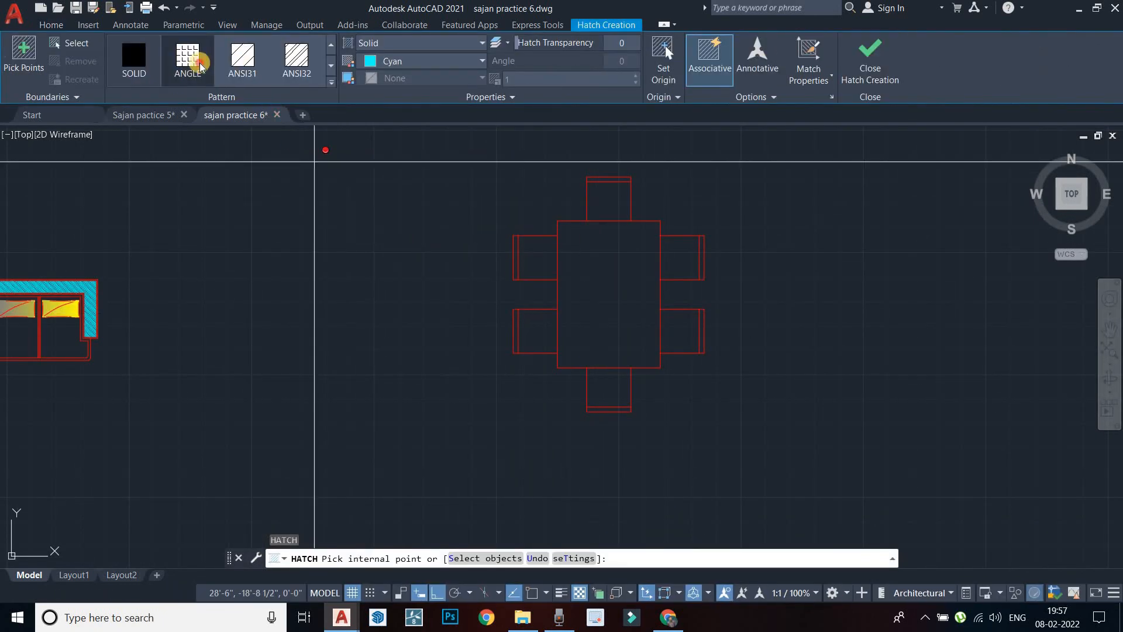
Fill the table rectangle with the GOST_GROUND hatch pattern at scale 0.1
{"action": "left_click", "coordinate": [331, 81]}
{"action": "scroll", "coordinate": [250, 157], "scroll_direction": "down", "scroll_amount": 4}
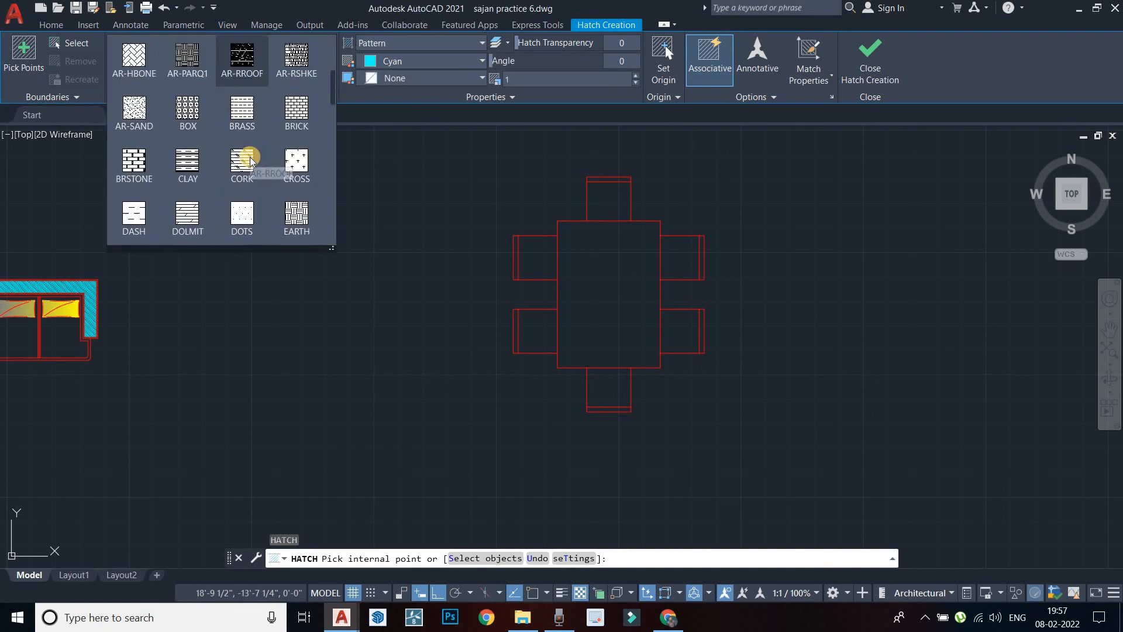
{"action": "scroll", "coordinate": [155, 167], "scroll_direction": "down", "scroll_amount": 2}
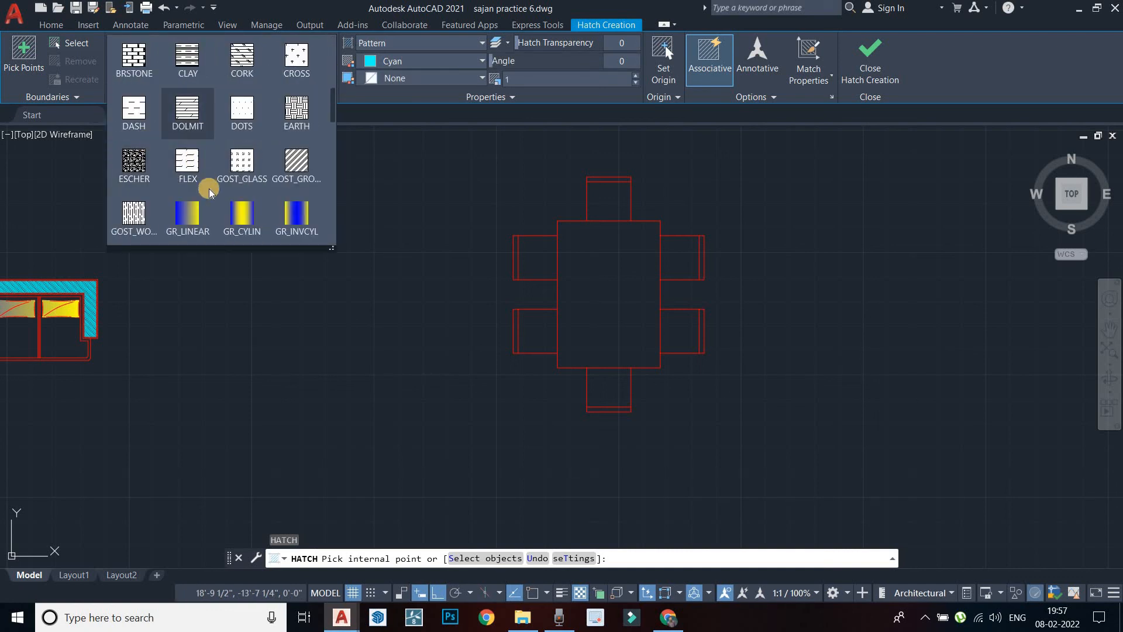
{"action": "scroll", "coordinate": [210, 192], "scroll_direction": "down", "scroll_amount": 1}
{"action": "left_click", "coordinate": [297, 111]}
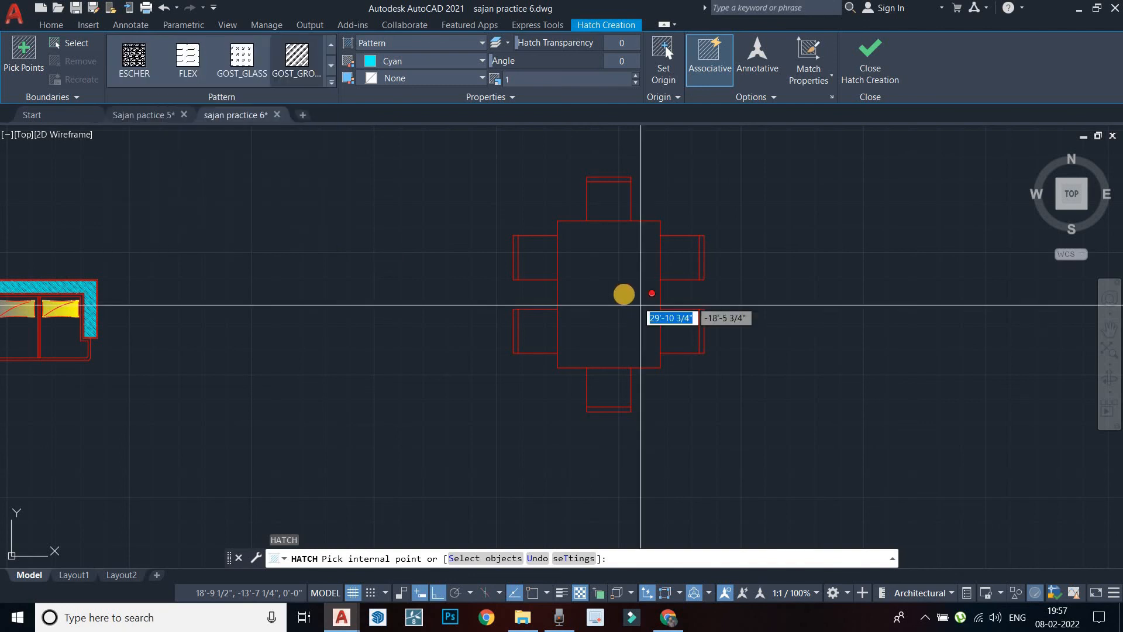
{"action": "left_click", "coordinate": [623, 295]}
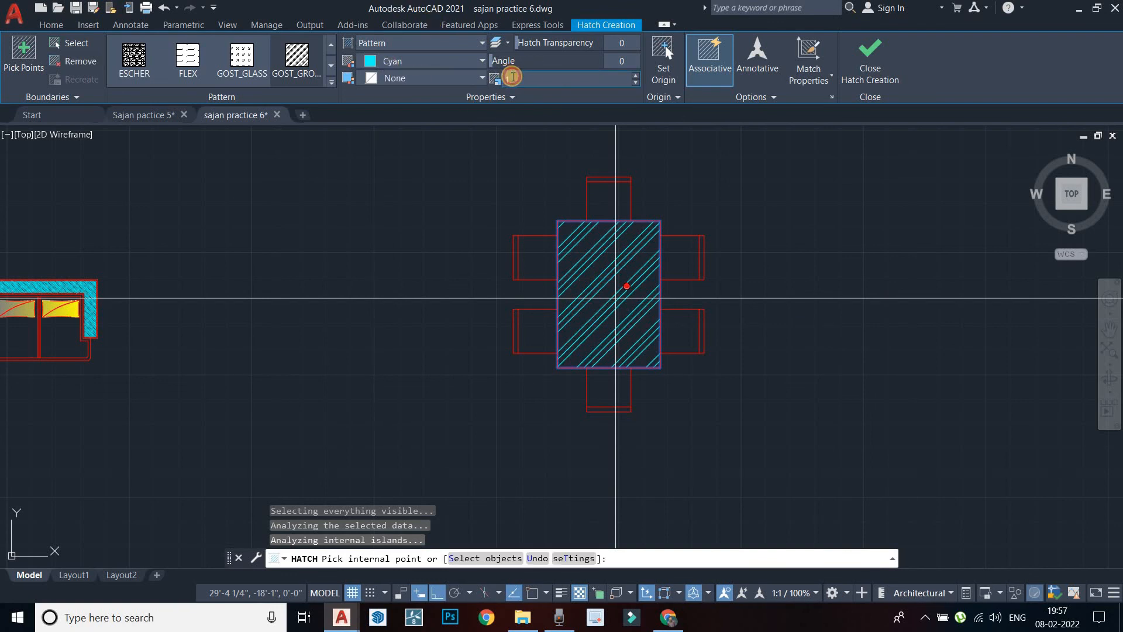
{"action": "left_click", "coordinate": [514, 77]}
{"action": "type", "text": "0."}
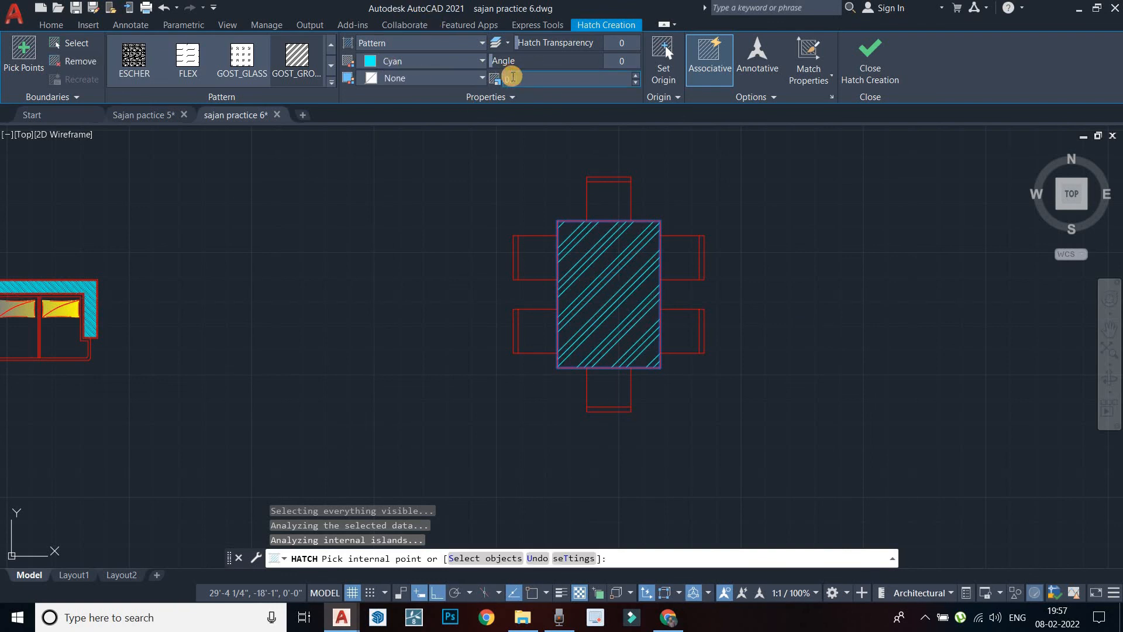
{"action": "type", "text": "1"}
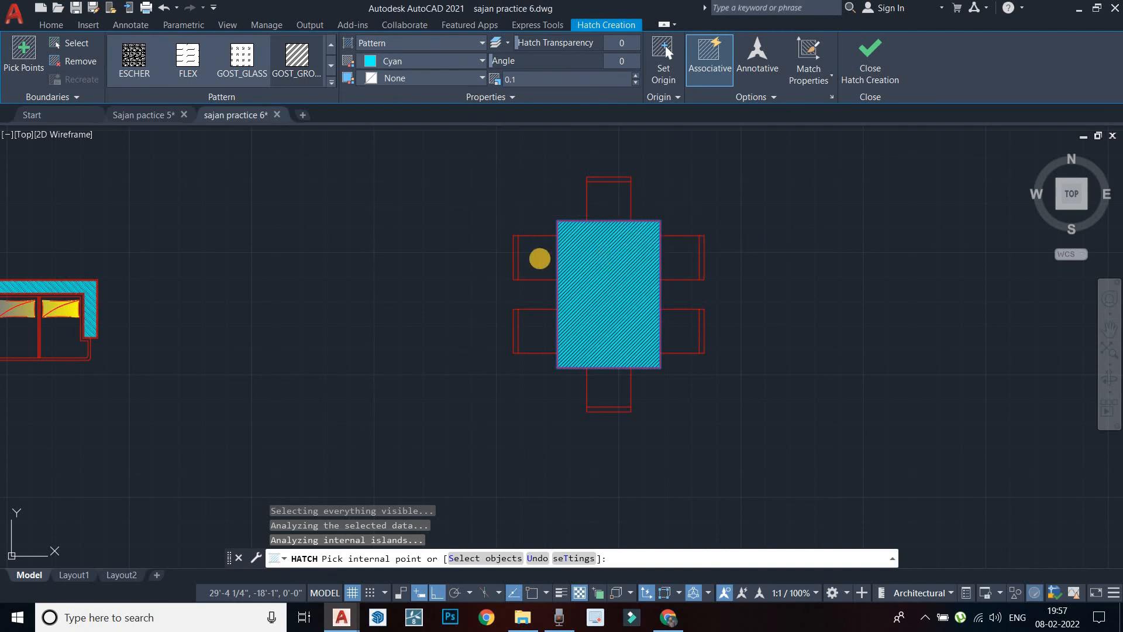
{"action": "key", "text": "Escape"}
{"action": "scroll", "coordinate": [519, 251], "scroll_direction": "up", "scroll_amount": 2}
{"action": "scroll", "coordinate": [519, 251], "scroll_direction": "down", "scroll_amount": 6}
{"action": "scroll", "coordinate": [523, 288], "scroll_direction": "up", "scroll_amount": 6}
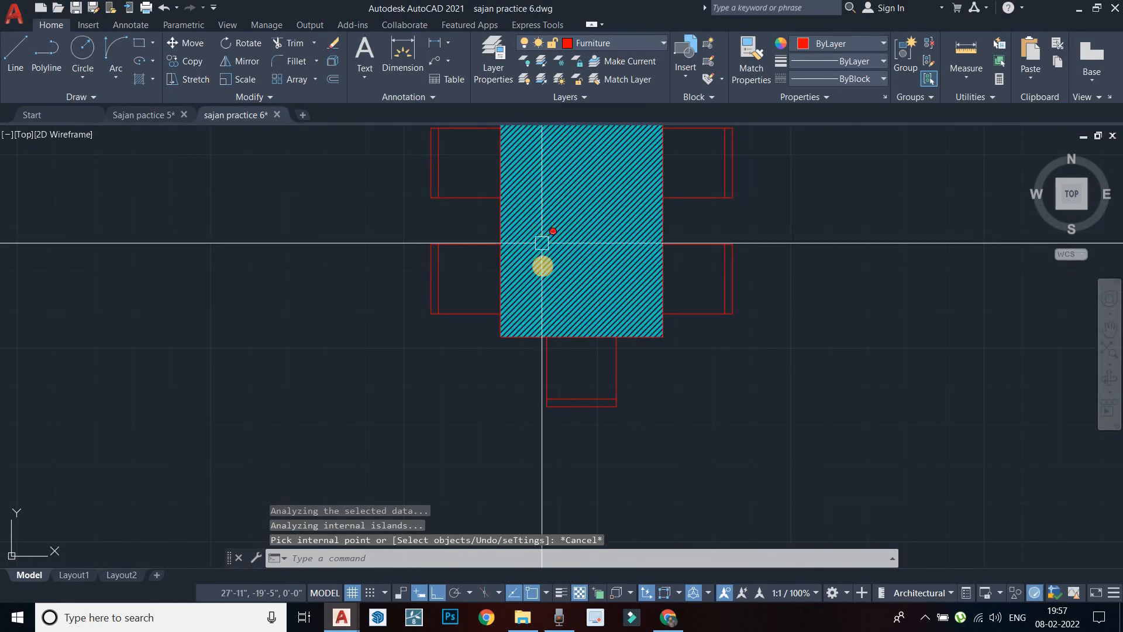
{"action": "middle_click_drag", "start_coordinate": [541, 240], "coordinate": [542, 332]}
{"action": "scroll", "coordinate": [521, 318], "scroll_direction": "down", "scroll_amount": 4}
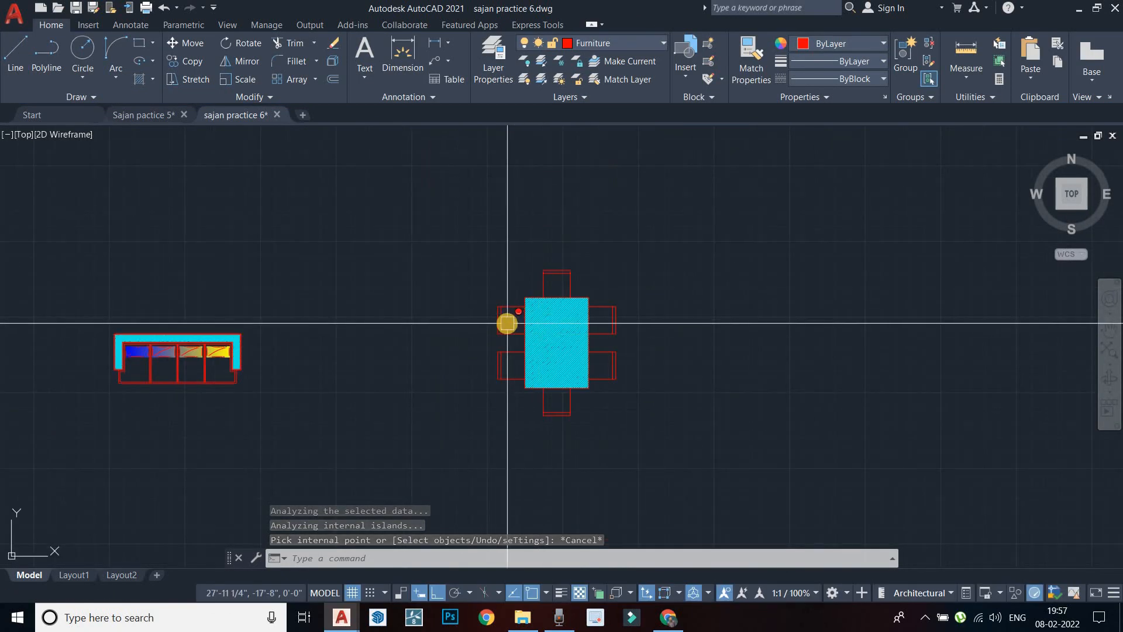
{"action": "scroll", "coordinate": [507, 323], "scroll_direction": "up", "scroll_amount": 2}
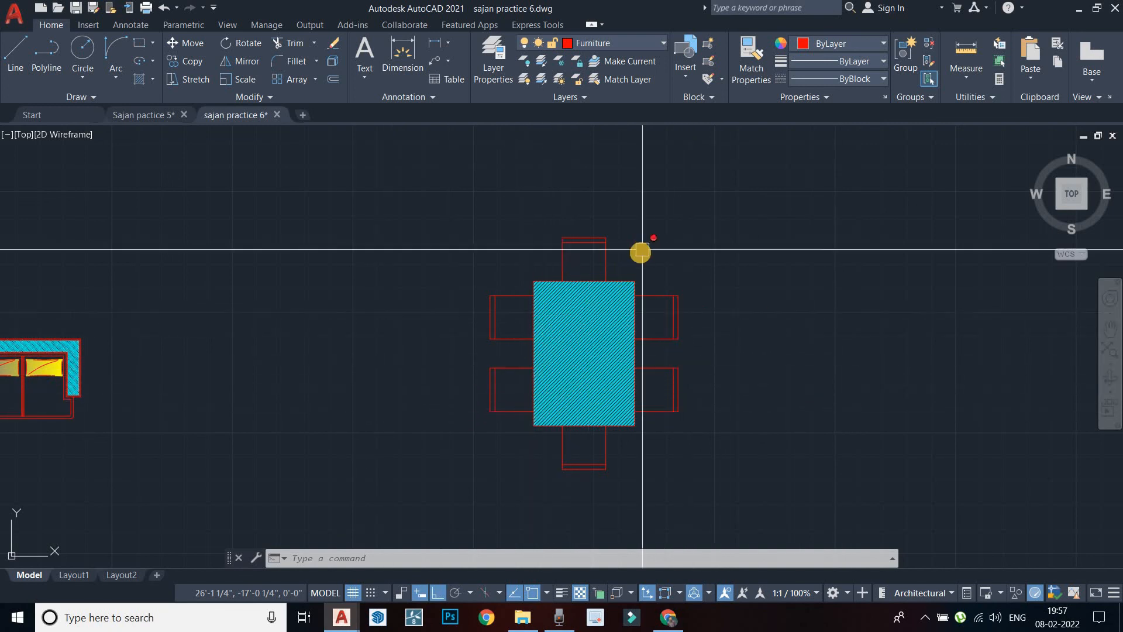
{"action": "scroll", "coordinate": [642, 250], "scroll_direction": "down", "scroll_amount": 6}
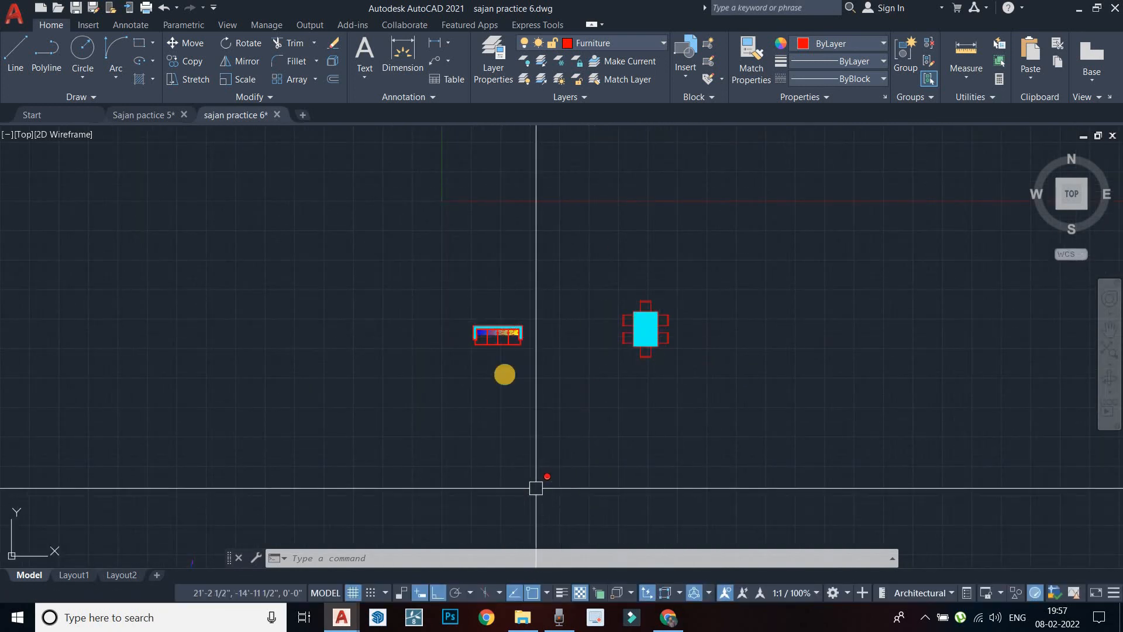
{"action": "scroll", "coordinate": [517, 304], "scroll_direction": "up", "scroll_amount": 2}
Check the voice recorder, then zoom and pan toward the upper rooms of the floor plan
{"action": "left_click", "coordinate": [577, 618]}
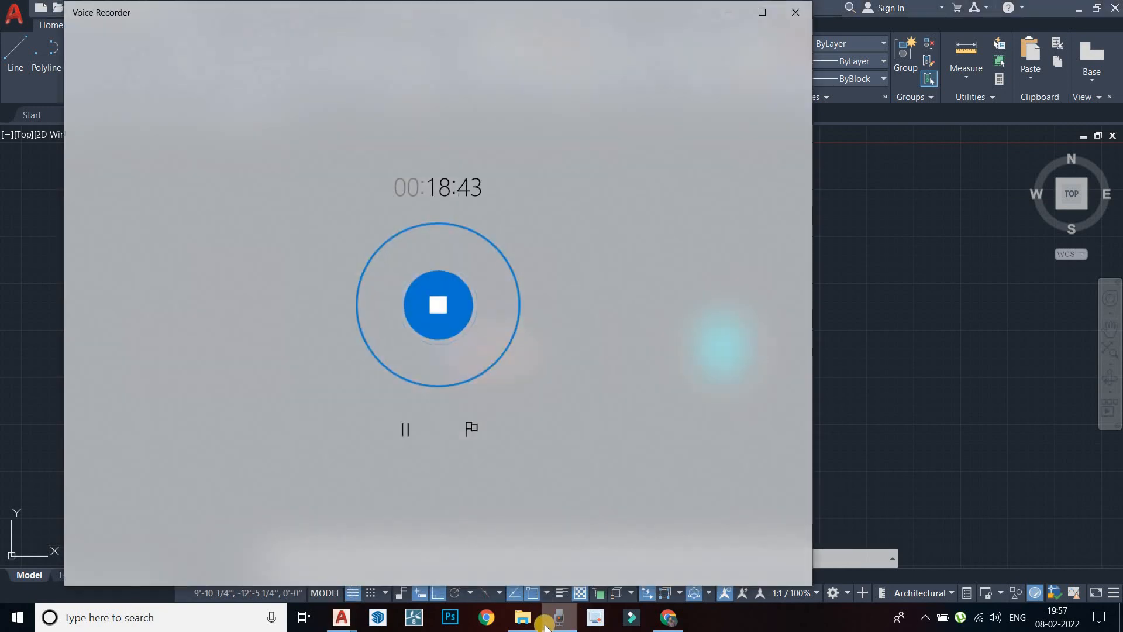
{"action": "left_click", "coordinate": [552, 619]}
{"action": "scroll", "coordinate": [528, 483], "scroll_direction": "down", "scroll_amount": 5}
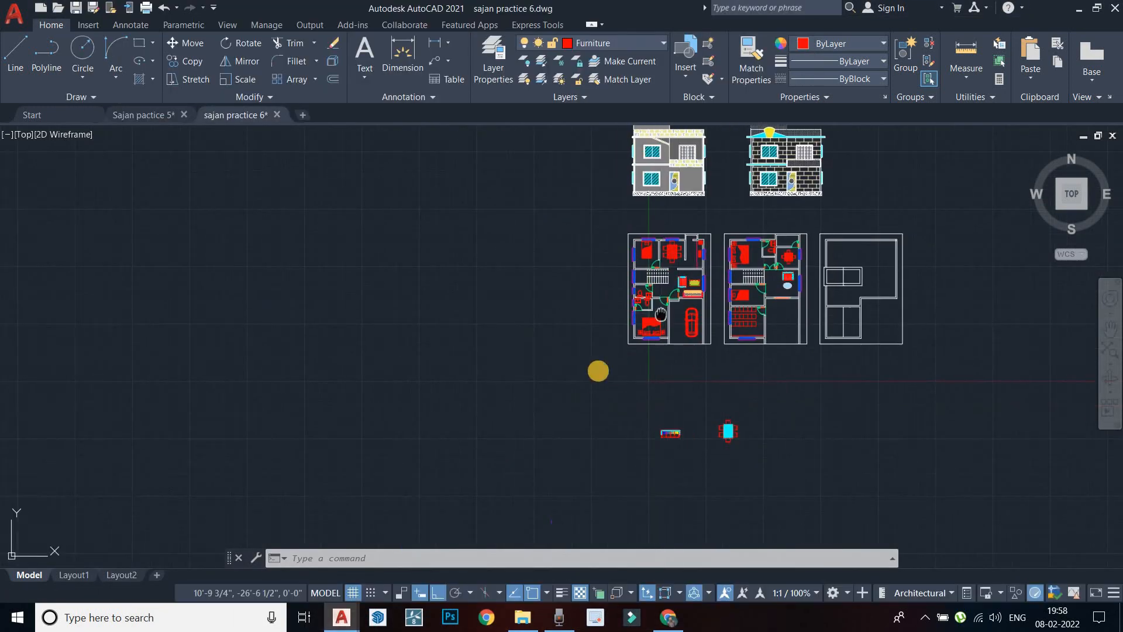
{"action": "scroll", "coordinate": [631, 287], "scroll_direction": "up", "scroll_amount": 8}
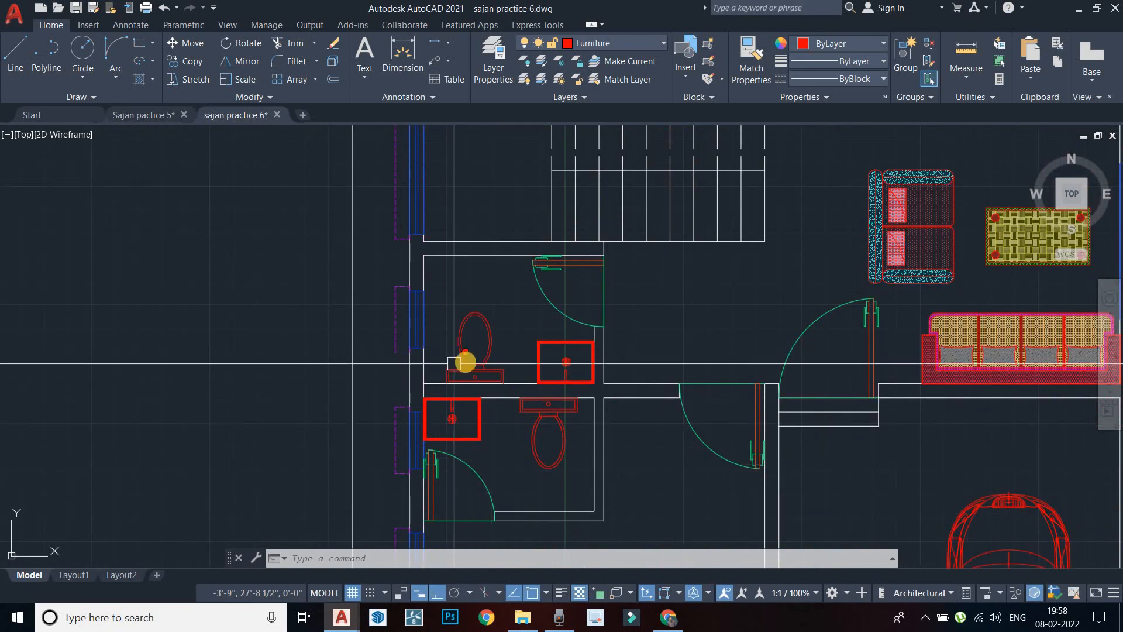
{"action": "scroll", "coordinate": [477, 367], "scroll_direction": "down", "scroll_amount": 3}
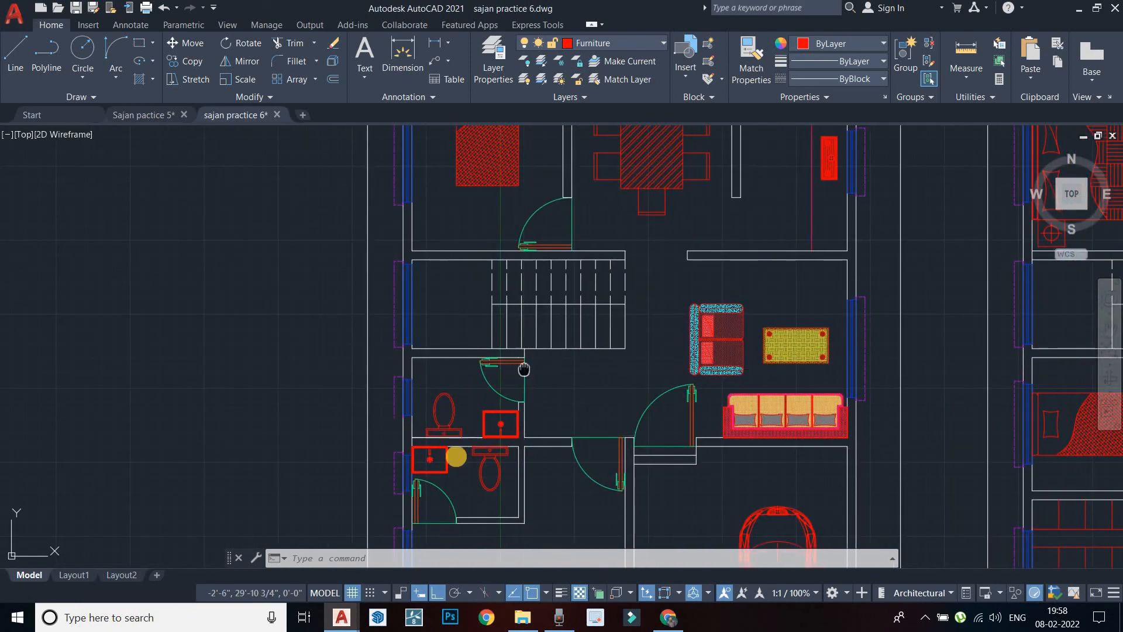
{"action": "middle_click_drag", "start_coordinate": [524, 369], "coordinate": [448, 468]}
{"action": "middle_click_drag", "start_coordinate": [404, 237], "coordinate": [347, 346]}
{"action": "scroll", "coordinate": [705, 384], "scroll_direction": "up", "scroll_amount": 6}
{"action": "scroll", "coordinate": [628, 413], "scroll_direction": "down", "scroll_amount": 4}
Pan across the kitchen and bathrooms to view the furnished rooms
{"action": "middle_click_drag", "start_coordinate": [627, 413], "coordinate": [615, 440]}
{"action": "scroll", "coordinate": [648, 293], "scroll_direction": "up", "scroll_amount": 6}
{"action": "scroll", "coordinate": [622, 313], "scroll_direction": "down", "scroll_amount": 8}
{"action": "middle_click_drag", "start_coordinate": [627, 311], "coordinate": [847, 189]}
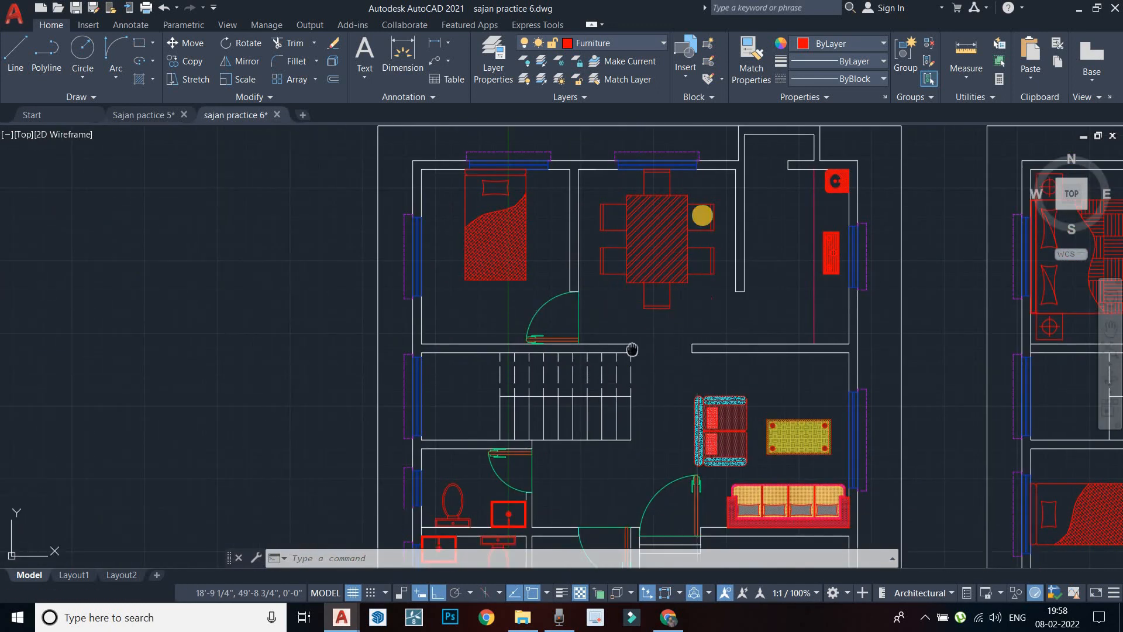
{"action": "middle_click_drag", "start_coordinate": [633, 349], "coordinate": [707, 210]}
{"action": "middle_click_drag", "start_coordinate": [562, 402], "coordinate": [571, 363]}
{"action": "scroll", "coordinate": [553, 379], "scroll_direction": "up", "scroll_amount": 4}
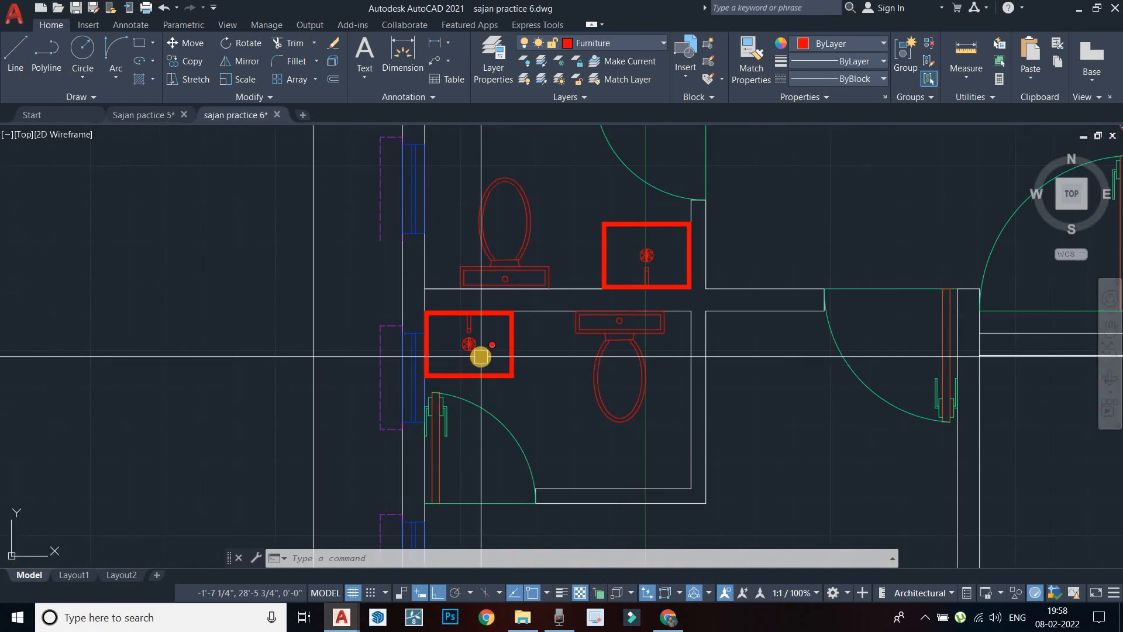
{"action": "scroll", "coordinate": [480, 356], "scroll_direction": "down", "scroll_amount": 6}
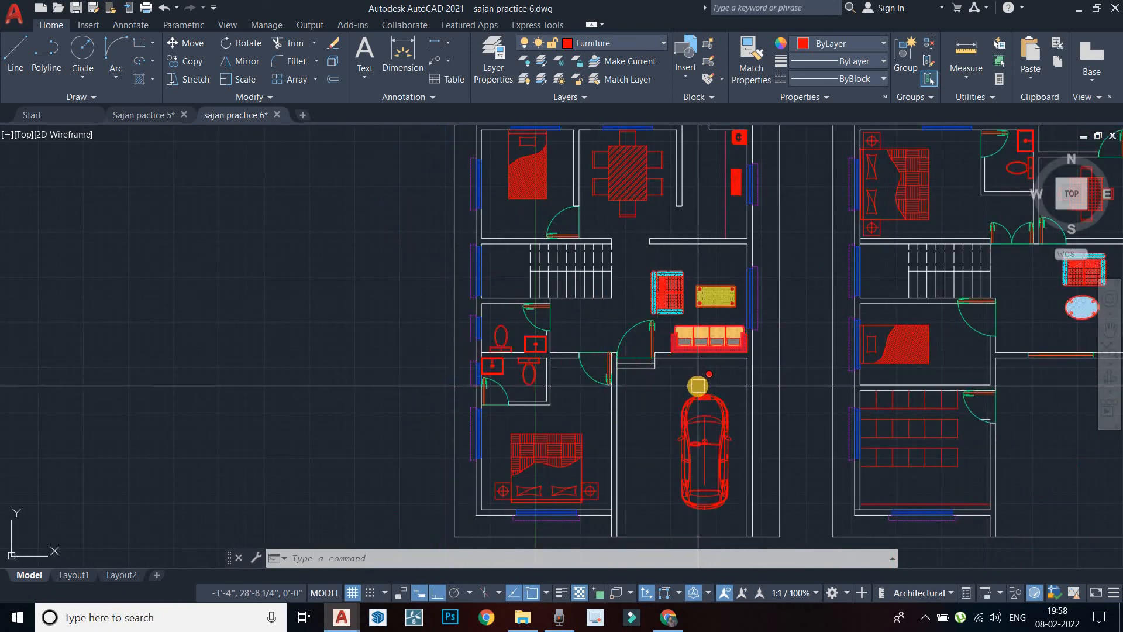
{"action": "scroll", "coordinate": [574, 394], "scroll_direction": "down", "scroll_amount": 4}
{"action": "scroll", "coordinate": [577, 395], "scroll_direction": "up", "scroll_amount": 2}
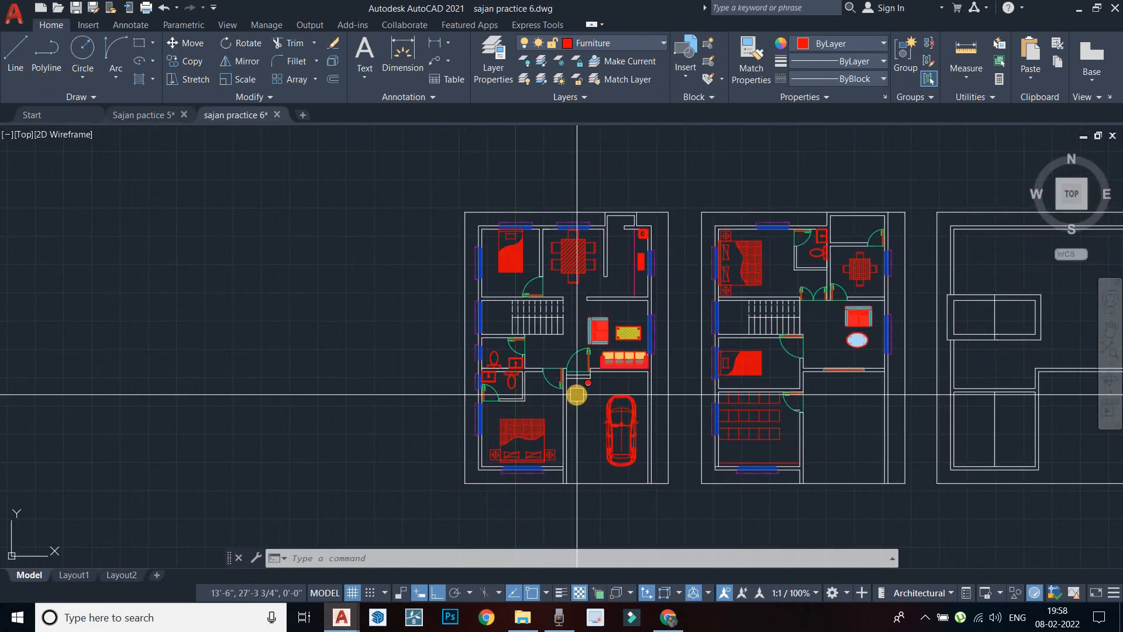